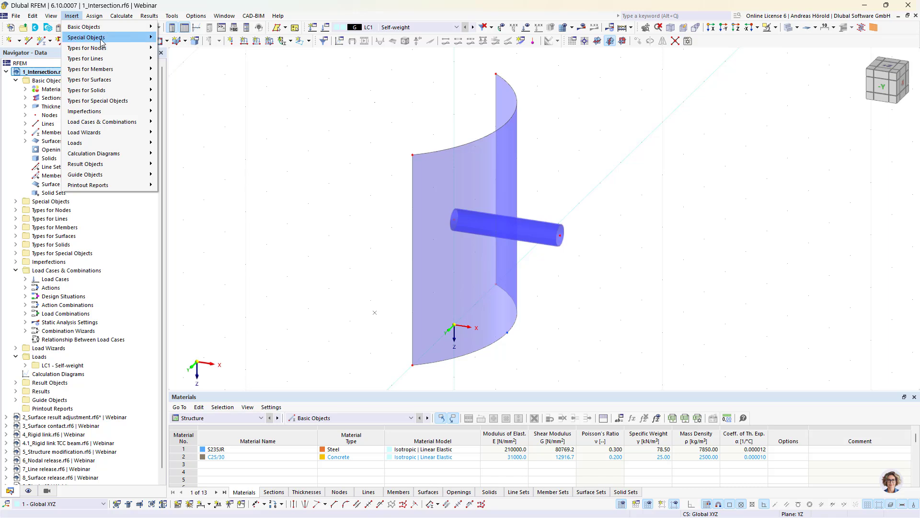
{"action": "mouse_move", "coordinate": [105, 38]}
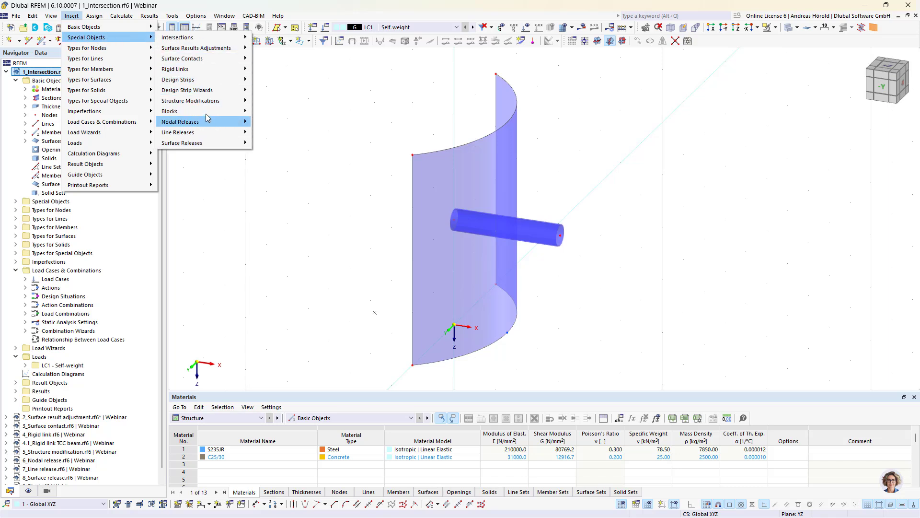
{"action": "mouse_move", "coordinate": [208, 102]}
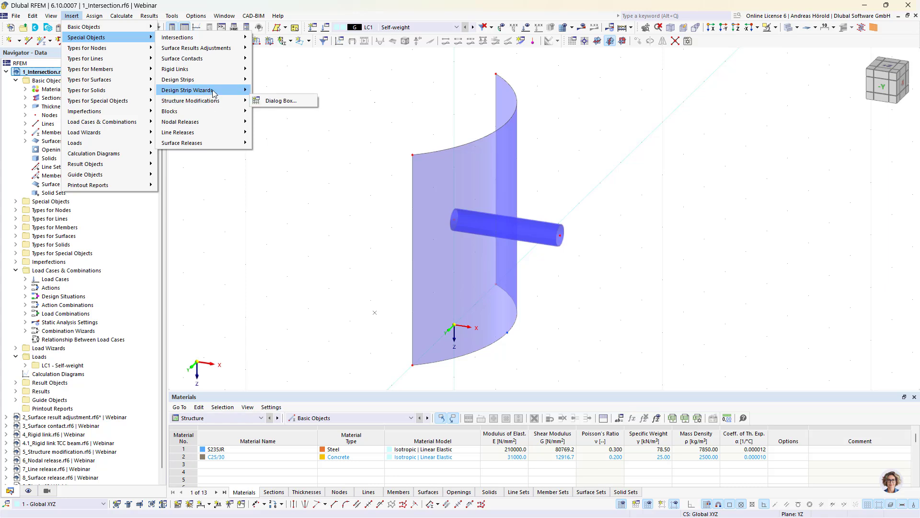
{"action": "mouse_move", "coordinate": [191, 81]}
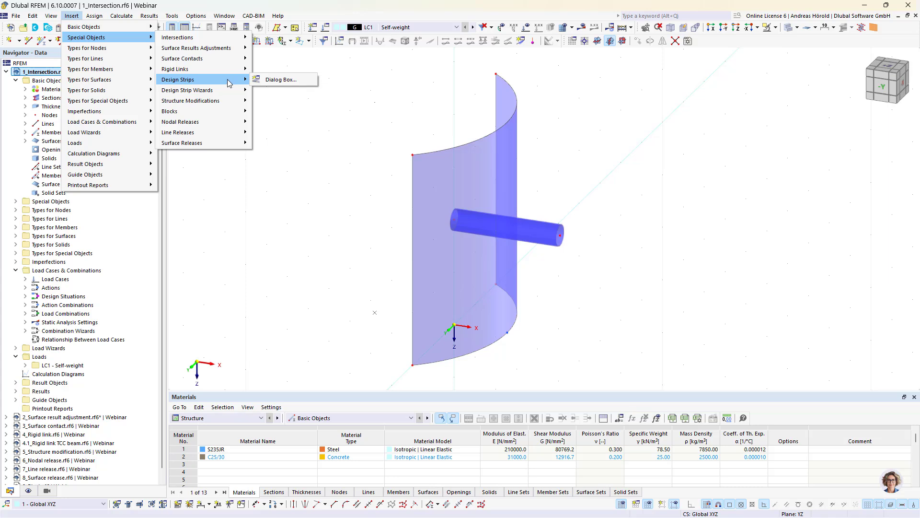
{"action": "mouse_move", "coordinate": [212, 38]}
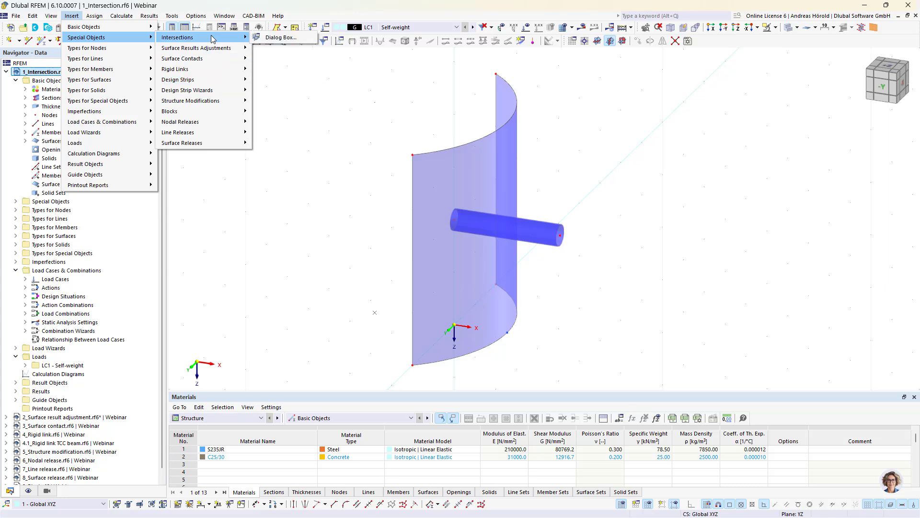
{"action": "left_click", "coordinate": [327, 116]}
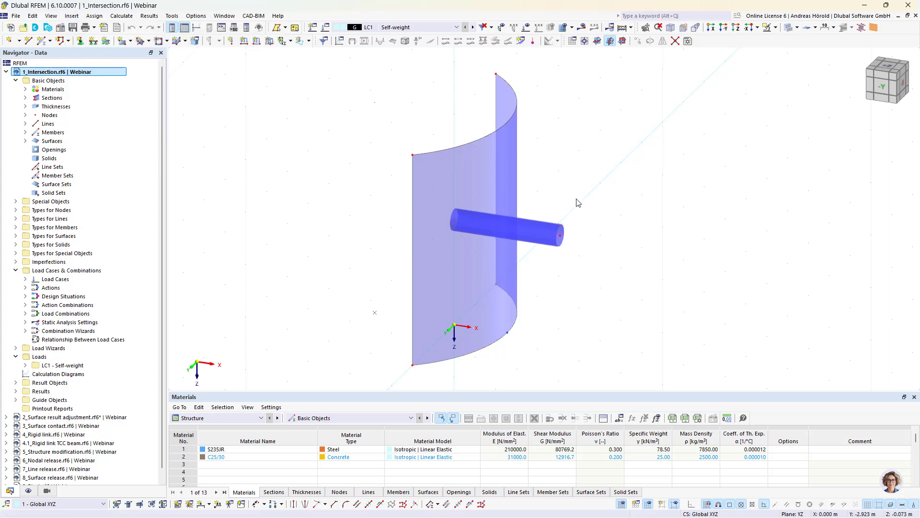
- Generate surfaces from the pipe member that passes through the curved surface
{"action": "left_click_drag", "start_coordinate": [597, 177], "coordinate": [377, 272]}
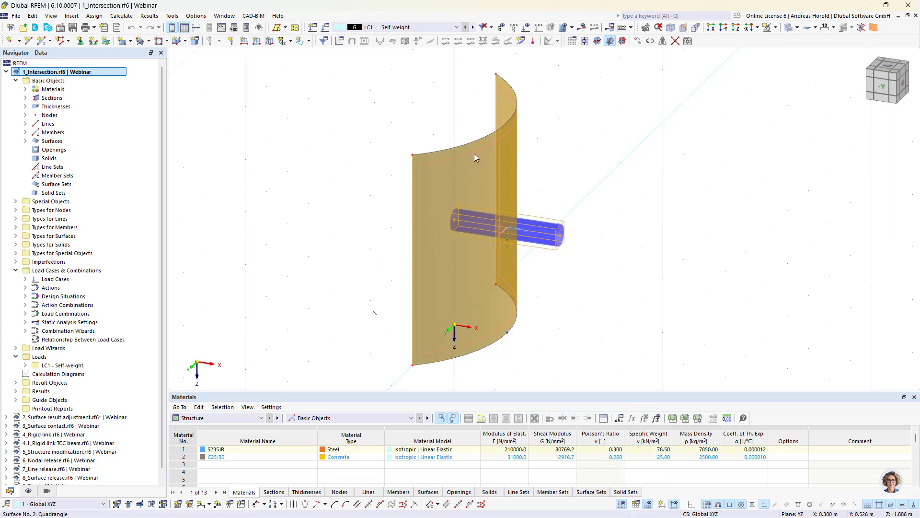
{"action": "left_click", "coordinate": [596, 179]}
{"action": "mouse_move", "coordinate": [543, 235]}
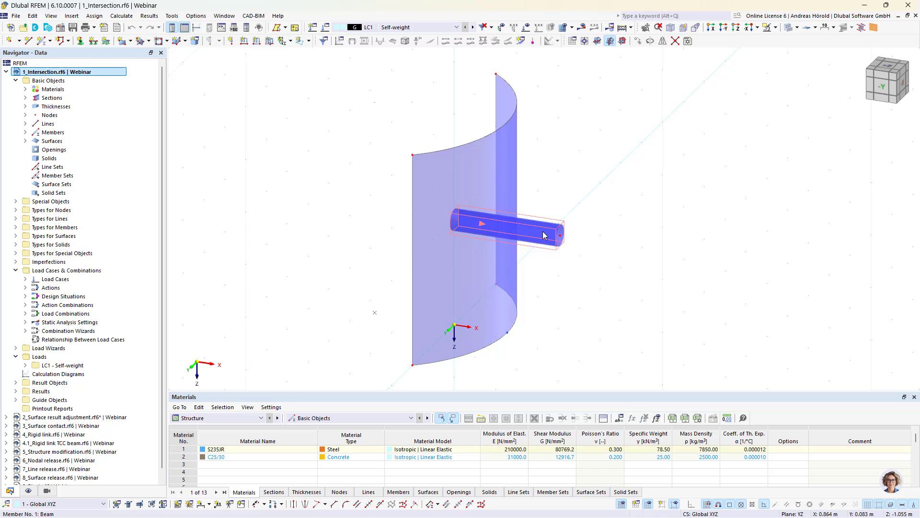
{"action": "right_click", "coordinate": [543, 235]}
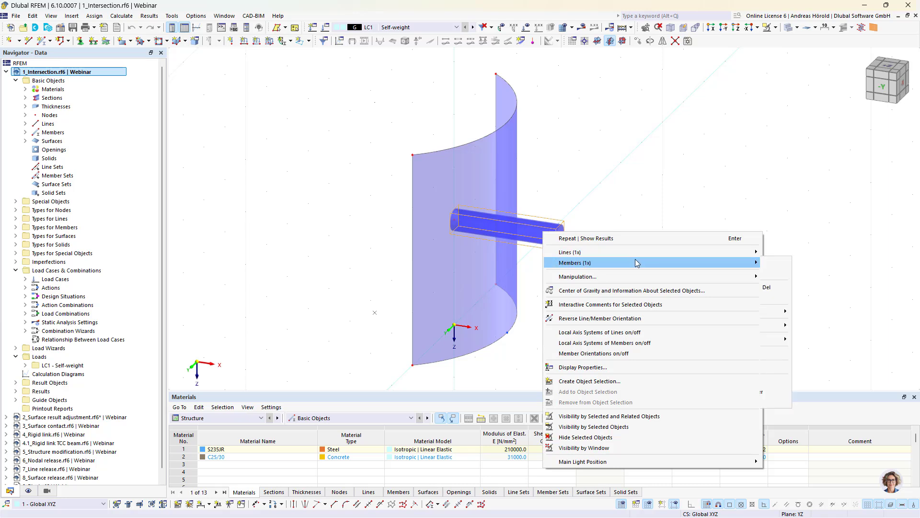
{"action": "mouse_move", "coordinate": [636, 263]}
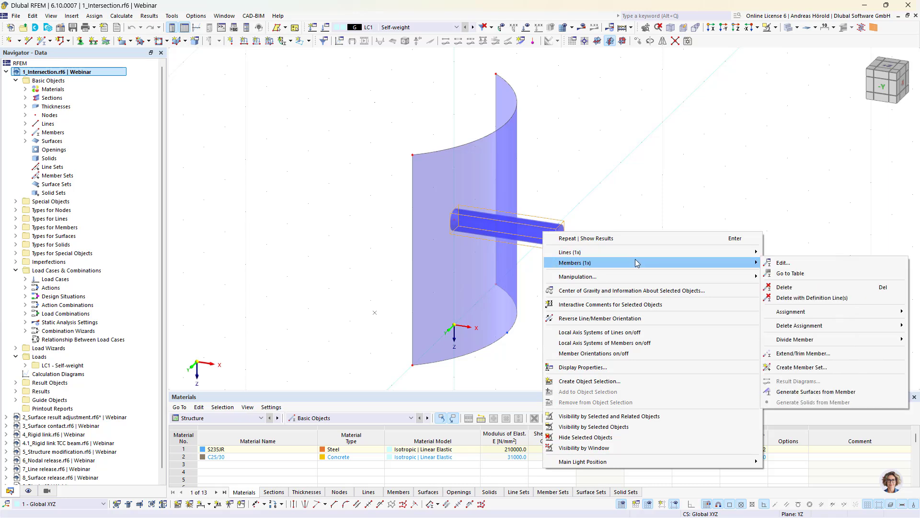
{"action": "left_click", "coordinate": [828, 393]}
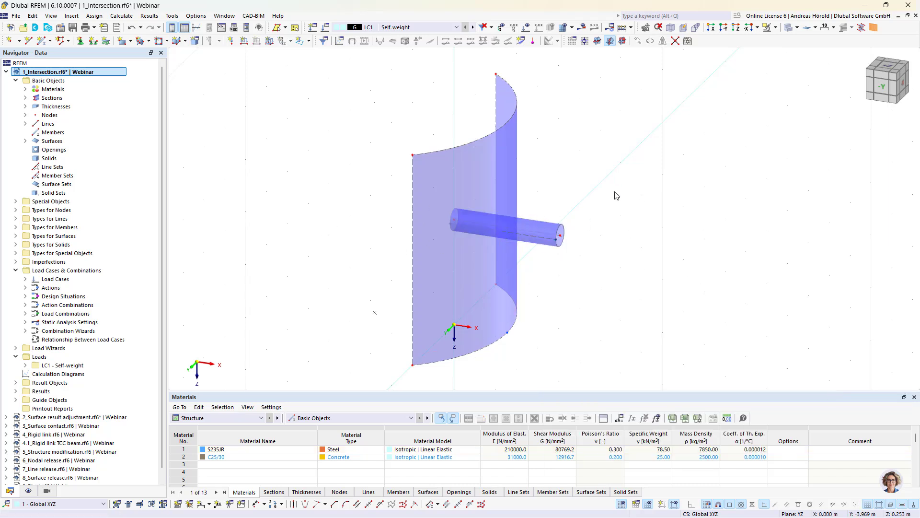
- Try creating an intersection between the pipe surface and the curved surface, and undo it
{"action": "mouse_move", "coordinate": [622, 197]}
{"action": "middle_mouse_down", "text": "ctrl"}
{"action": "mouse_move", "coordinate": [604, 201]}
{"action": "mouse_move", "coordinate": [465, 152]}
{"action": "mouse_move", "coordinate": [639, 207]}
{"action": "mouse_move", "coordinate": [634, 213]}
{"action": "mouse_move", "coordinate": [630, 195]}
{"action": "middle_mouse_up", "text": "ctrl"}
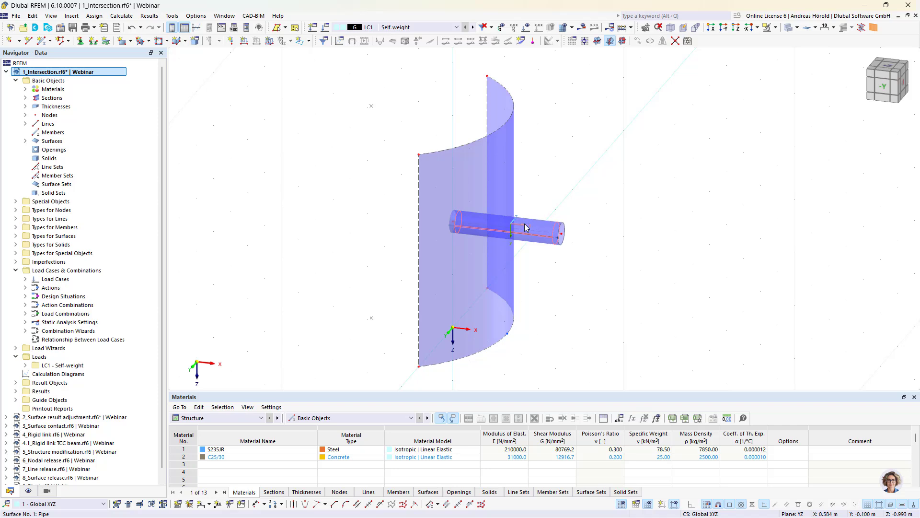
{"action": "middle_click_drag", "start_coordinate": [416, 253], "coordinate": [468, 282], "text": "ctrl"}
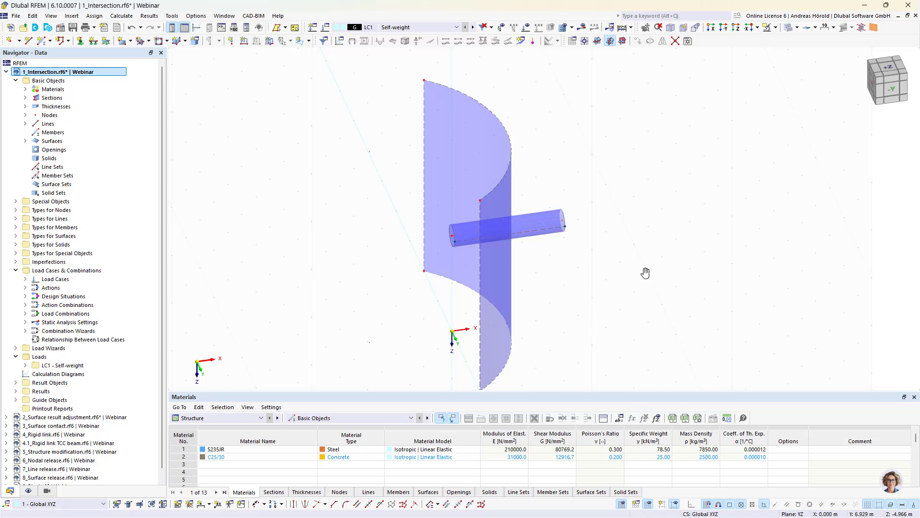
{"action": "middle_click_drag", "start_coordinate": [645, 273], "coordinate": [449, 210], "text": "ctrl"}
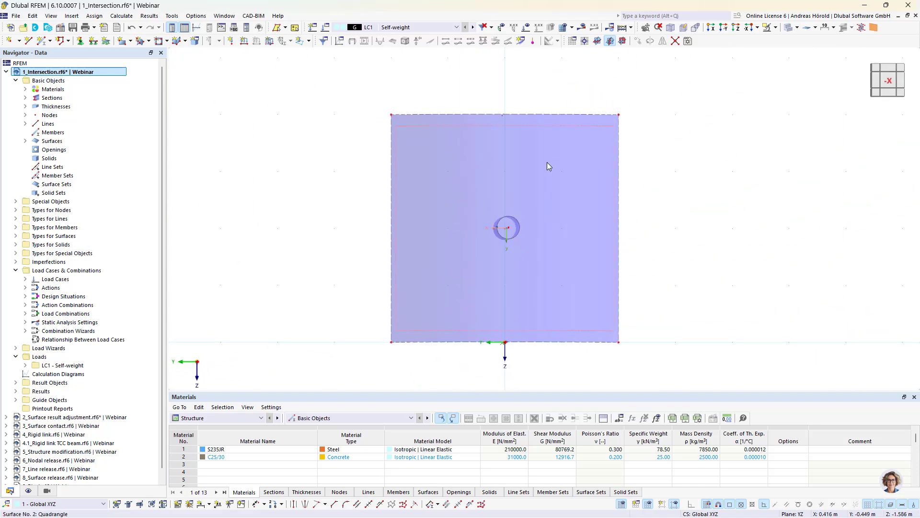
{"action": "middle_click_drag", "start_coordinate": [286, 265], "coordinate": [401, 317], "text": "ctrl"}
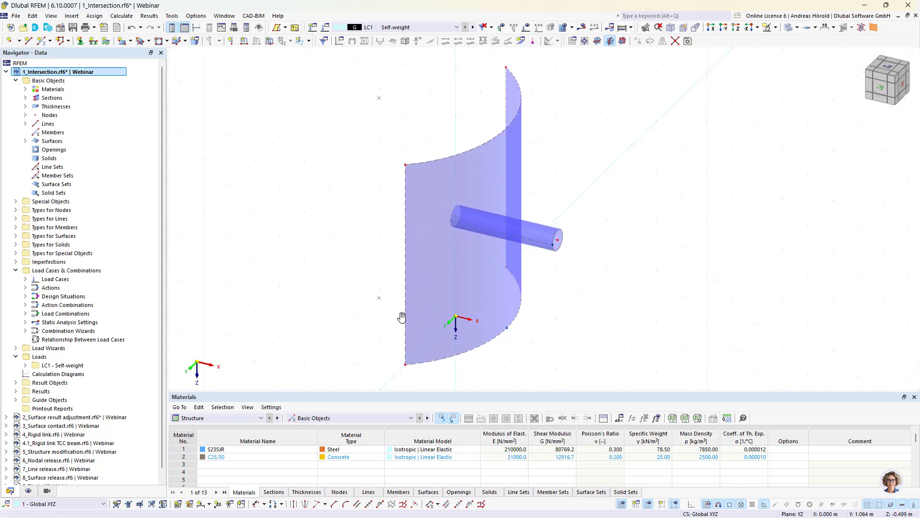
{"action": "left_click_drag", "start_coordinate": [621, 160], "coordinate": [336, 299]}
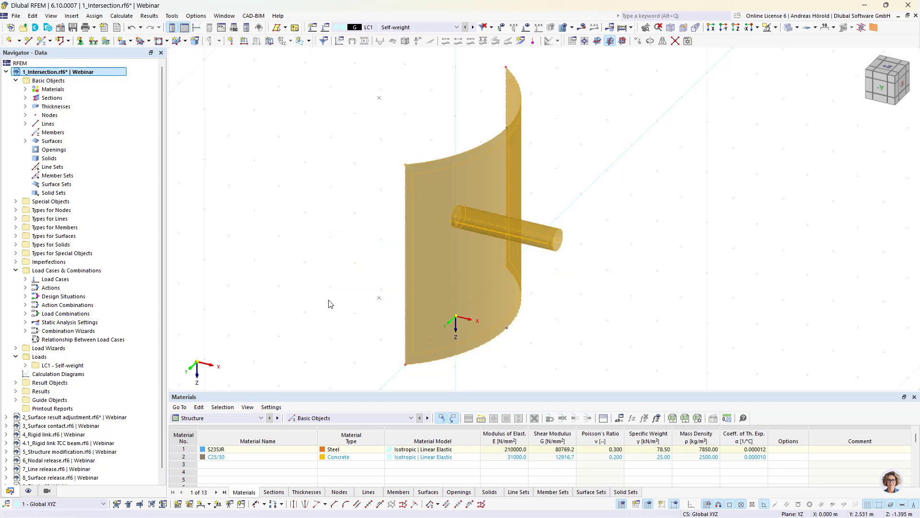
{"action": "right_click", "coordinate": [414, 266]}
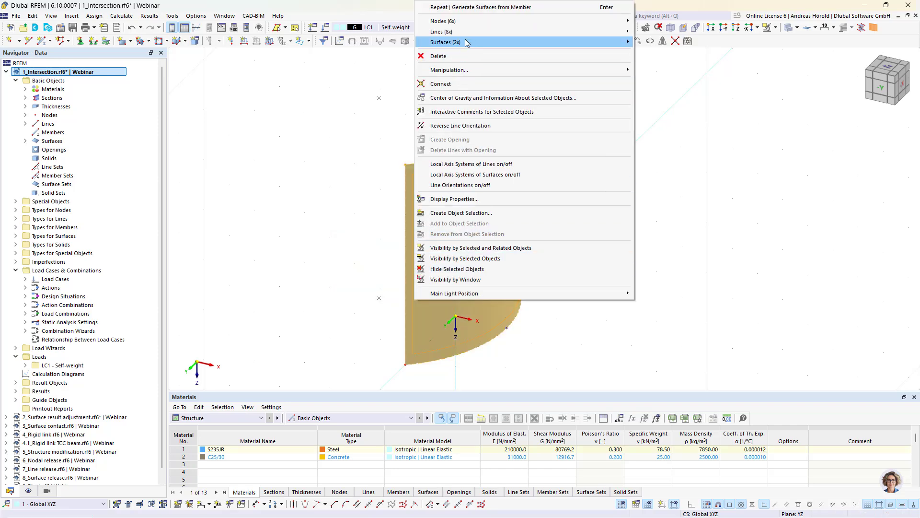
{"action": "mouse_move", "coordinate": [466, 43]}
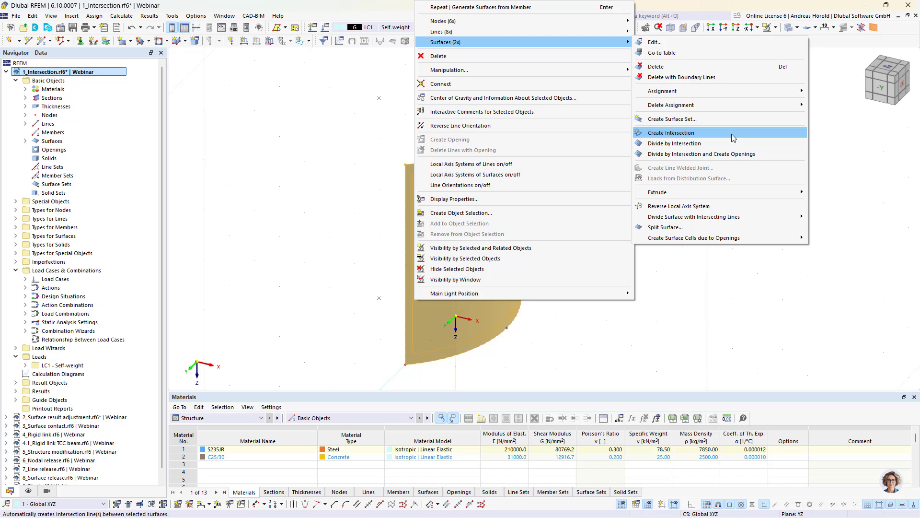
{"action": "left_click", "coordinate": [696, 134]}
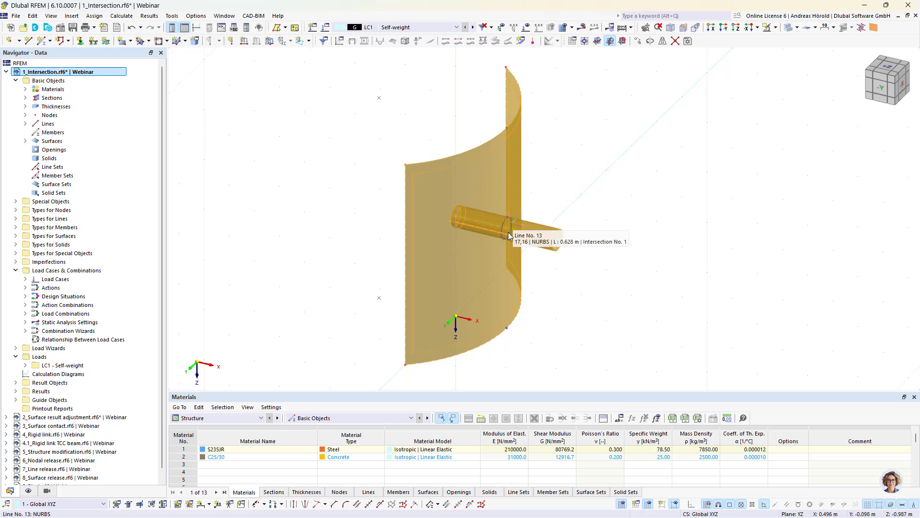
{"action": "left_click", "coordinate": [132, 29]}
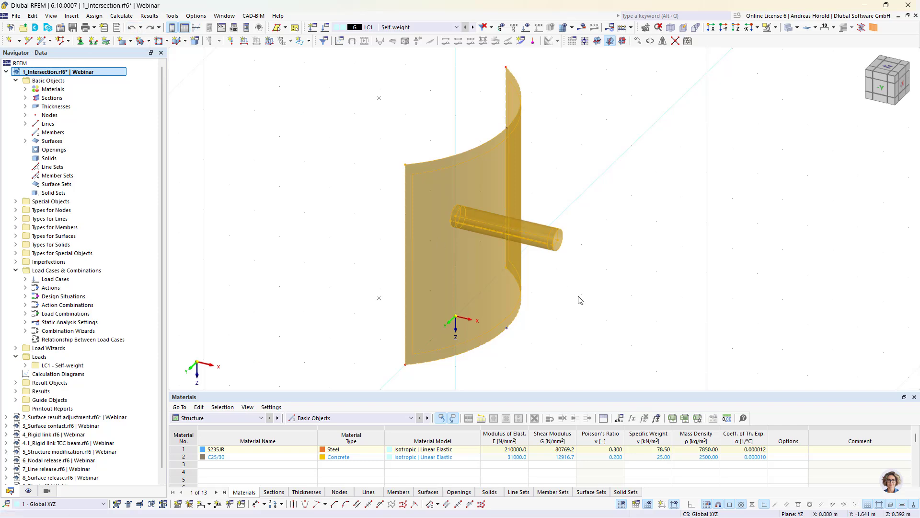
- Divide the selected pipe and curved surfaces by their intersection and create openings
{"action": "right_click", "coordinate": [415, 292]}
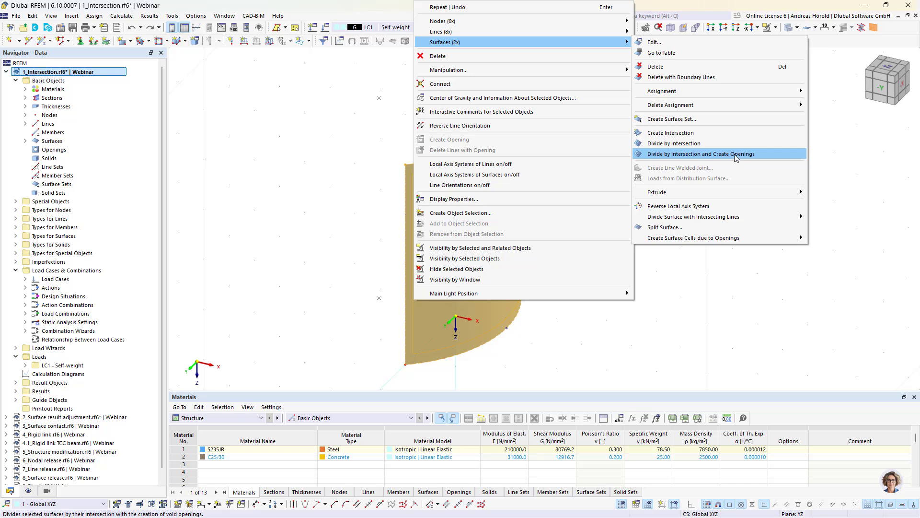
{"action": "left_click", "coordinate": [737, 158]}
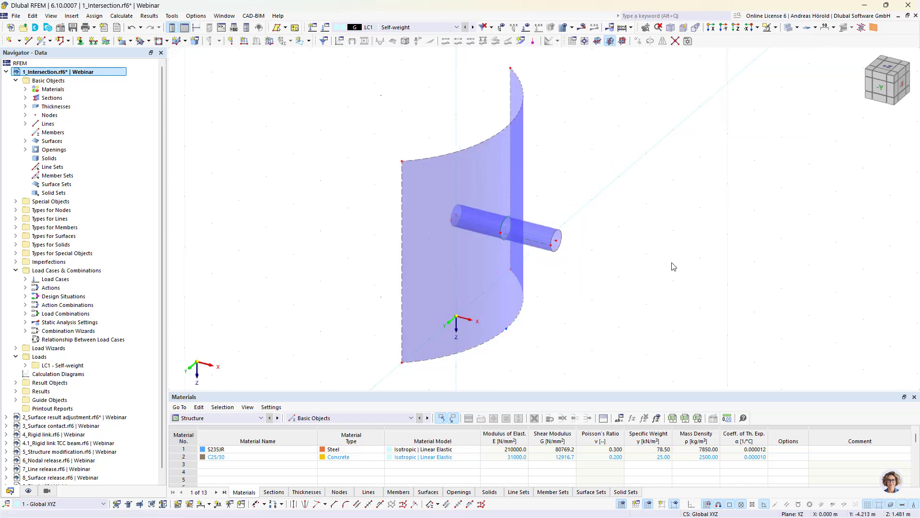
- Examine the divided surfaces in the model by highlighting surfaces 3, 4 and 5 one after another
{"action": "middle_click_drag", "start_coordinate": [674, 267], "coordinate": [765, 401], "text": "ctrl"}
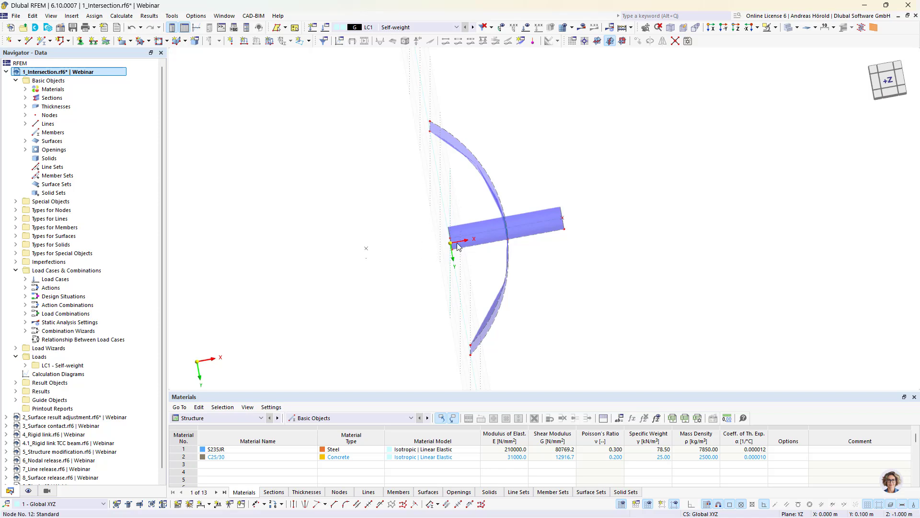
{"action": "middle_click_drag", "start_coordinate": [567, 308], "coordinate": [481, 168], "text": "ctrl"}
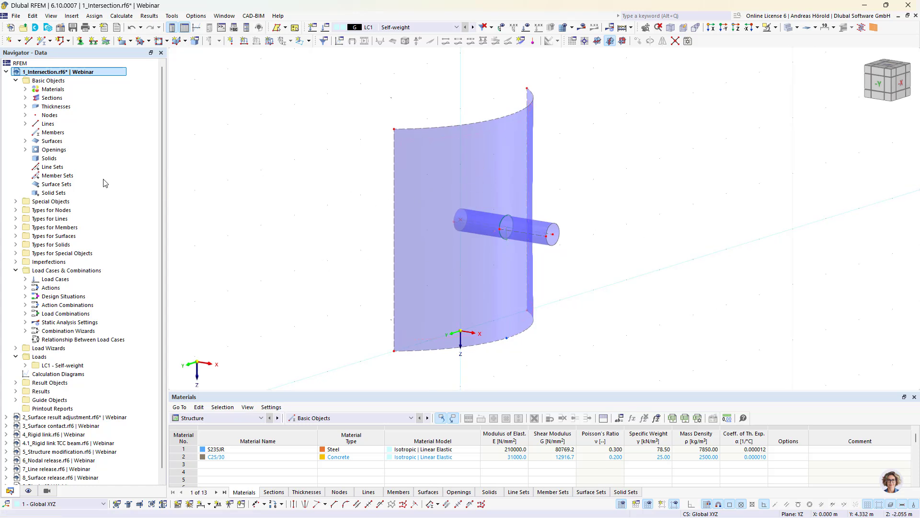
{"action": "left_click", "coordinate": [25, 141]}
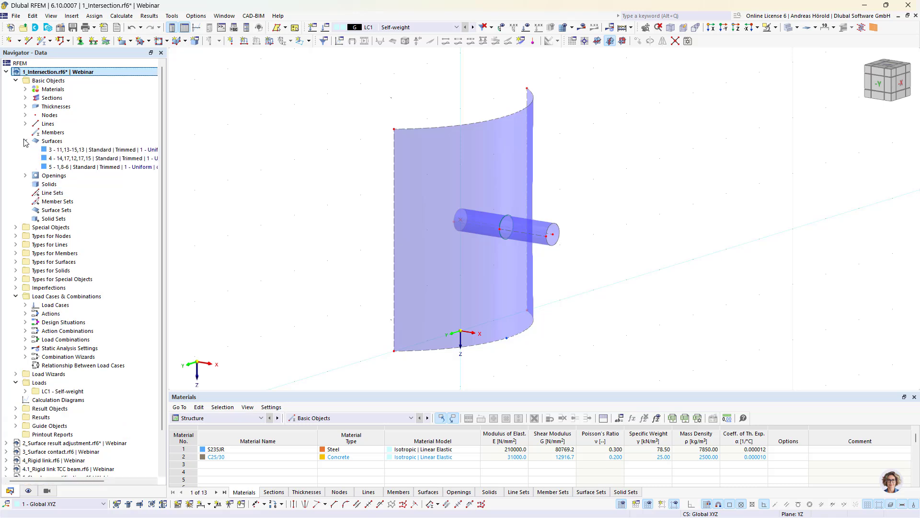
{"action": "left_click", "coordinate": [98, 151]}
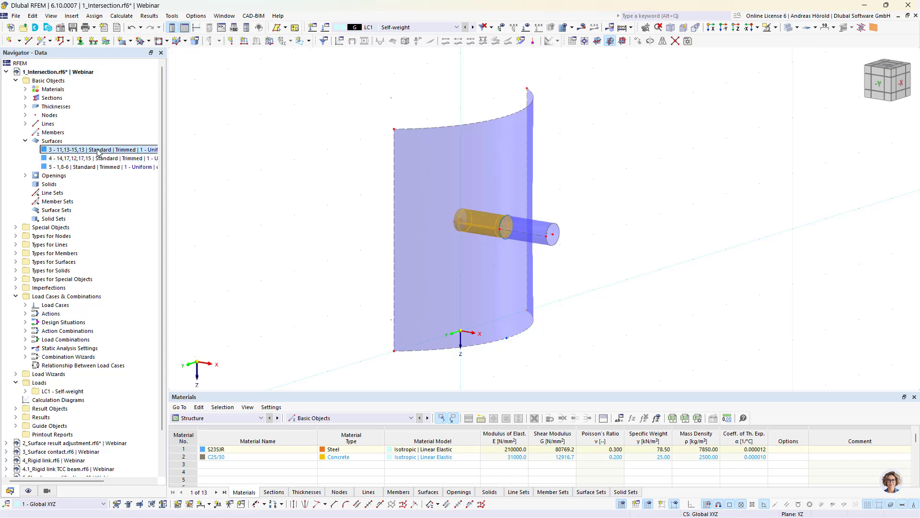
{"action": "left_click", "coordinate": [99, 158]}
{"action": "left_click", "coordinate": [100, 167]}
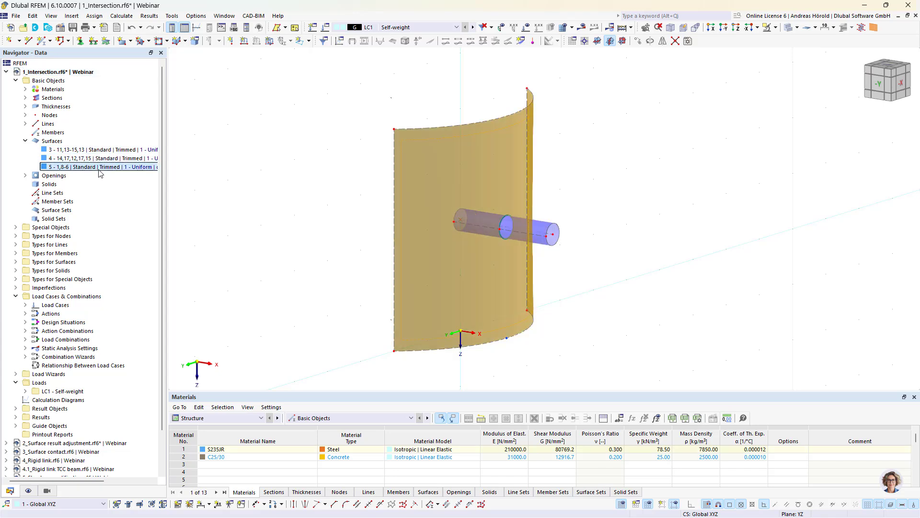
{"action": "left_click", "coordinate": [102, 158]}
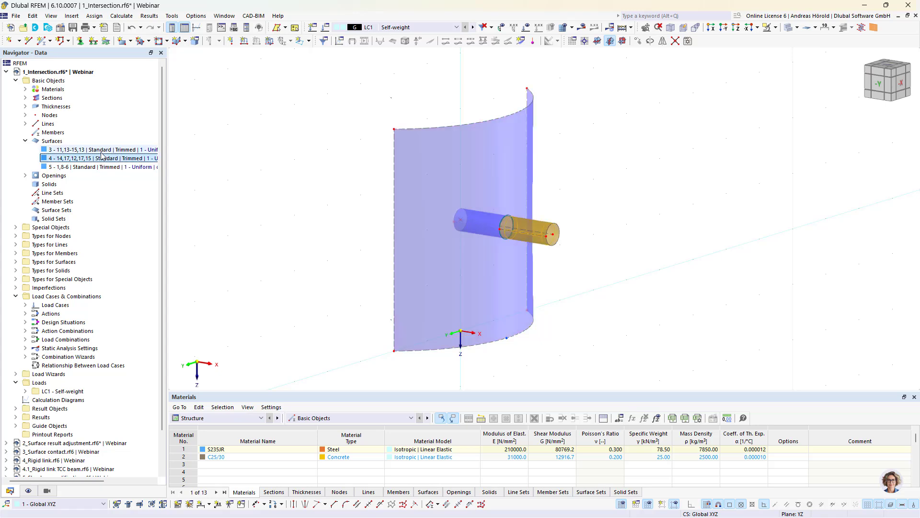
- Delete surface 3, the pipe segment on the inner side of the curved surface, together with its boundary lines
{"action": "left_click", "coordinate": [101, 151]}
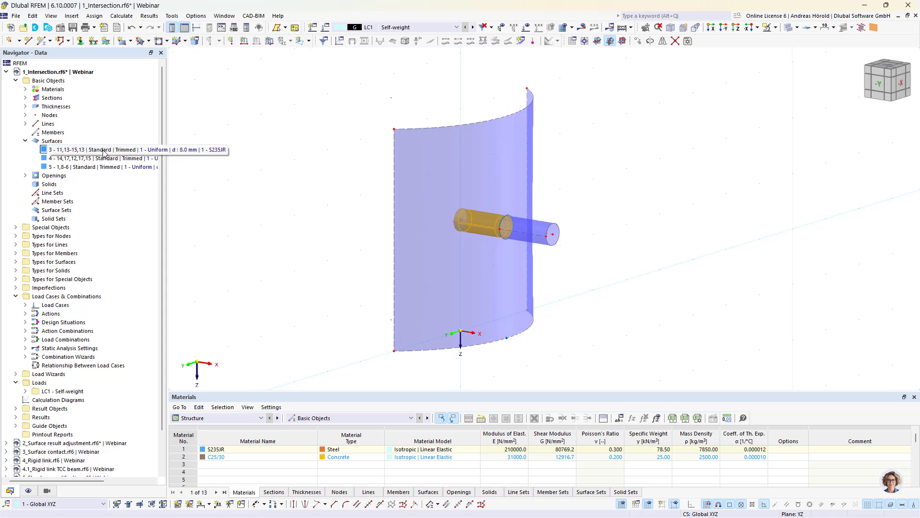
{"action": "right_click", "coordinate": [103, 153]}
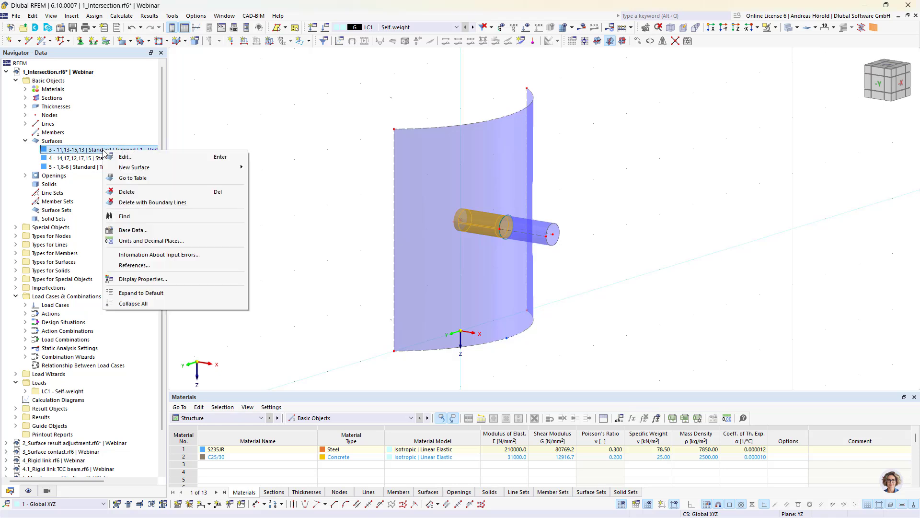
{"action": "left_click", "coordinate": [161, 205]}
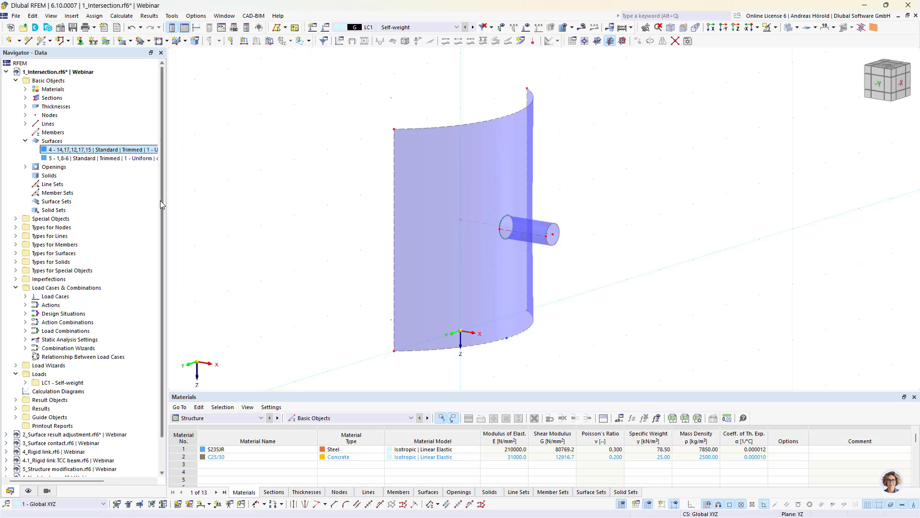
{"action": "middle_click_drag", "start_coordinate": [297, 280], "coordinate": [538, 255], "text": "ctrl"}
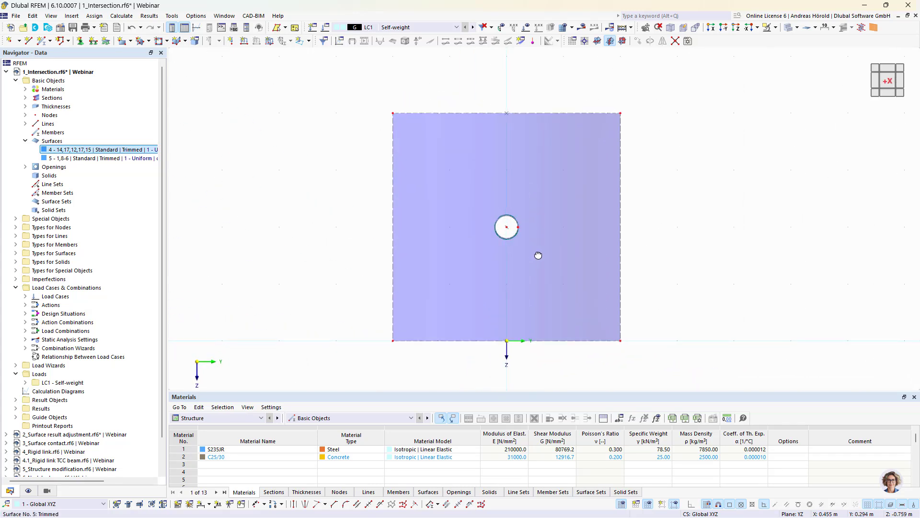
{"action": "left_click", "coordinate": [512, 224]}
{"action": "middle_click_drag", "start_coordinate": [709, 259], "coordinate": [466, 299], "text": "ctrl"}
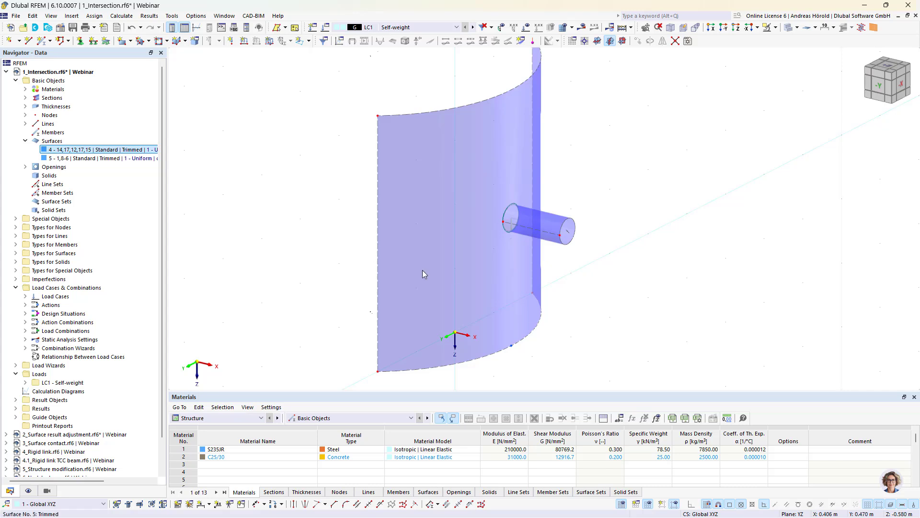
- Switch to the 2_Surface result adjustment model and bring up the available special object types
{"action": "left_click", "coordinate": [6, 72]}
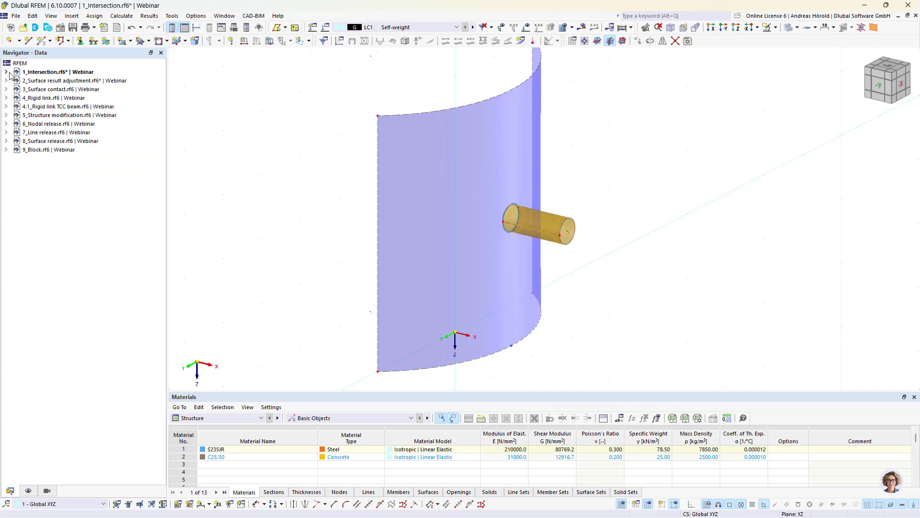
{"action": "left_click", "coordinate": [46, 81]}
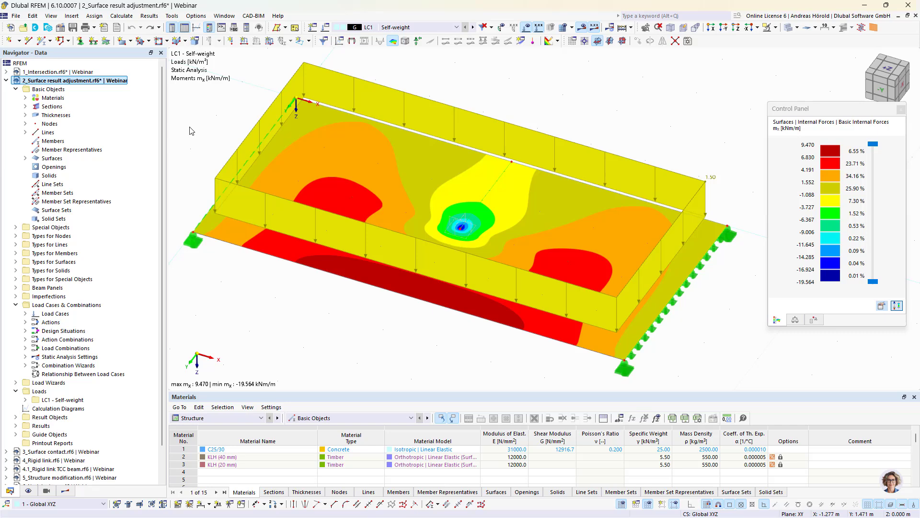
{"action": "left_click", "coordinate": [71, 16]}
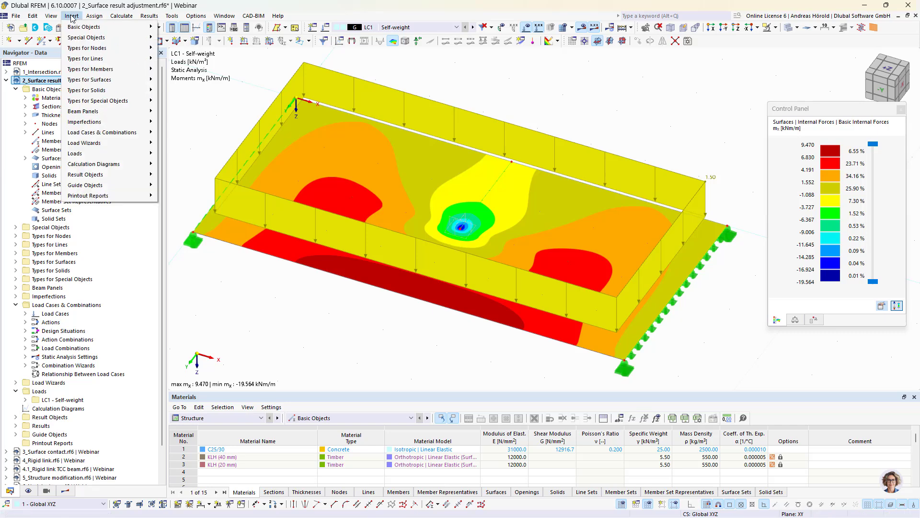
{"action": "mouse_move", "coordinate": [76, 38]}
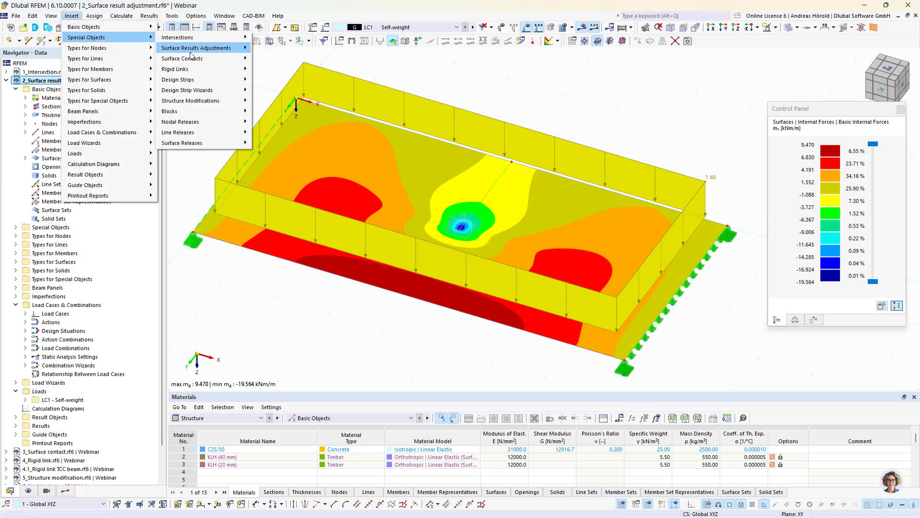
{"action": "left_click", "coordinate": [200, 314]}
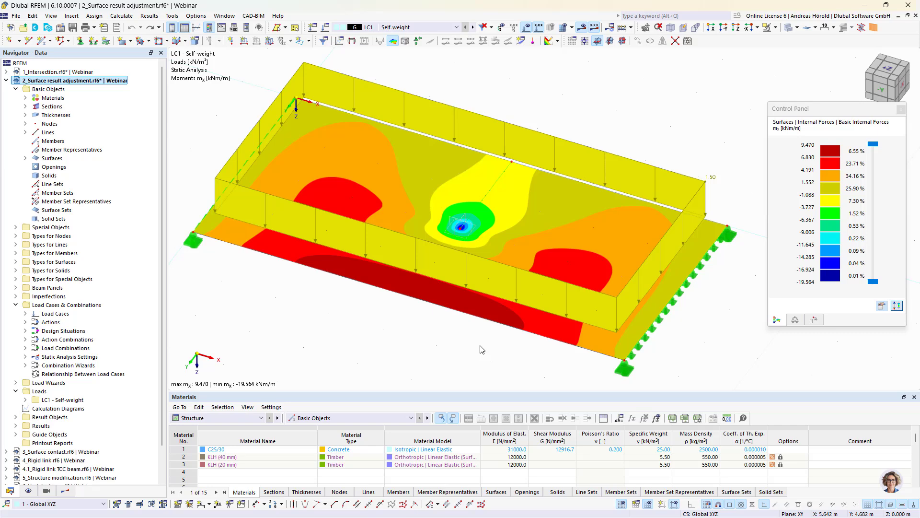
- Examine the moment mx distribution on the slab, especially the peak at the free end of the inner line support
{"action": "scroll", "coordinate": [475, 352], "scroll_direction": "down", "scroll_amount": 3}
{"action": "middle_click_drag", "start_coordinate": [475, 355], "coordinate": [479, 296]}
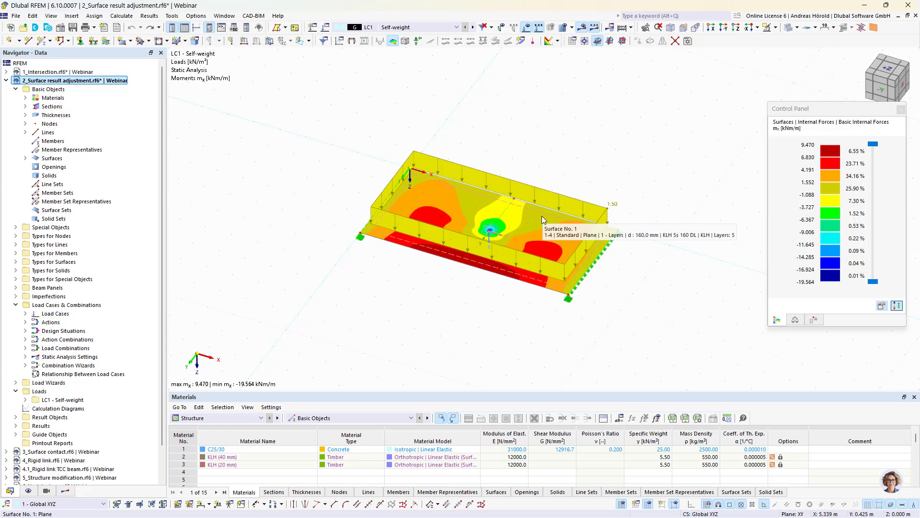
{"action": "scroll", "coordinate": [541, 216], "scroll_direction": "up", "scroll_amount": 5}
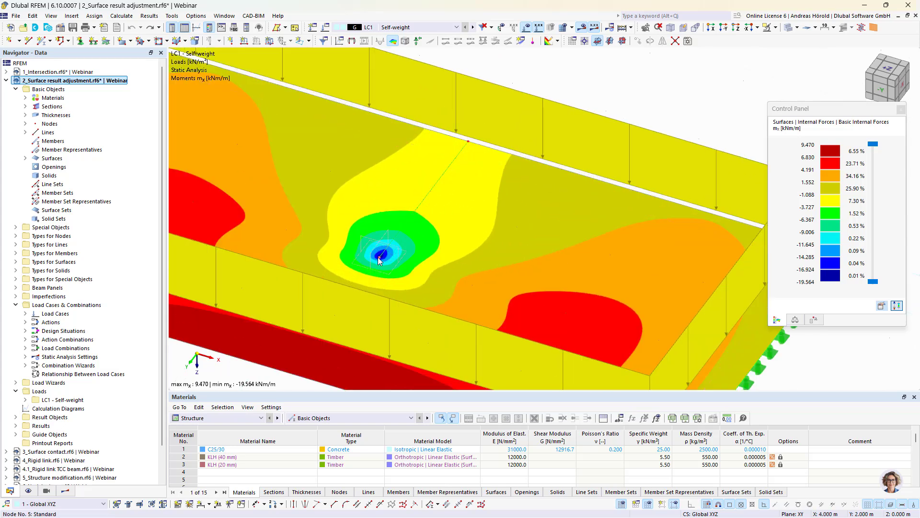
{"action": "scroll", "coordinate": [382, 256], "scroll_direction": "down", "scroll_amount": 2}
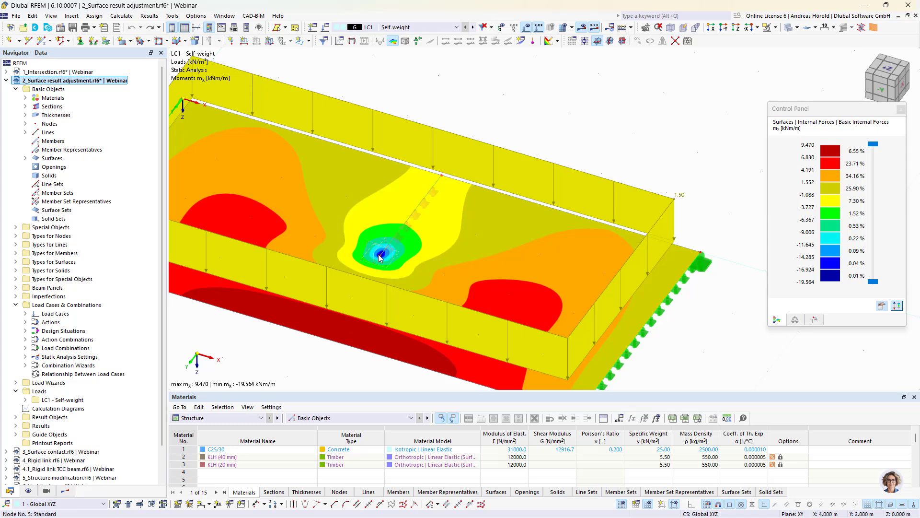
{"action": "scroll", "coordinate": [381, 257], "scroll_direction": "up", "scroll_amount": 2}
{"action": "scroll", "coordinate": [381, 257], "scroll_direction": "down", "scroll_amount": 2}
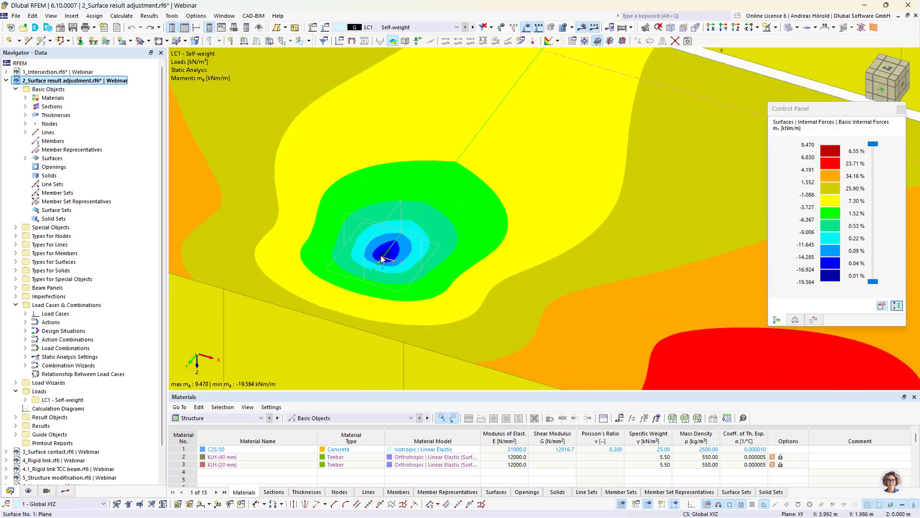
{"action": "scroll", "coordinate": [382, 259], "scroll_direction": "down", "scroll_amount": 1}
{"action": "scroll", "coordinate": [382, 259], "scroll_direction": "down", "scroll_amount": 1}
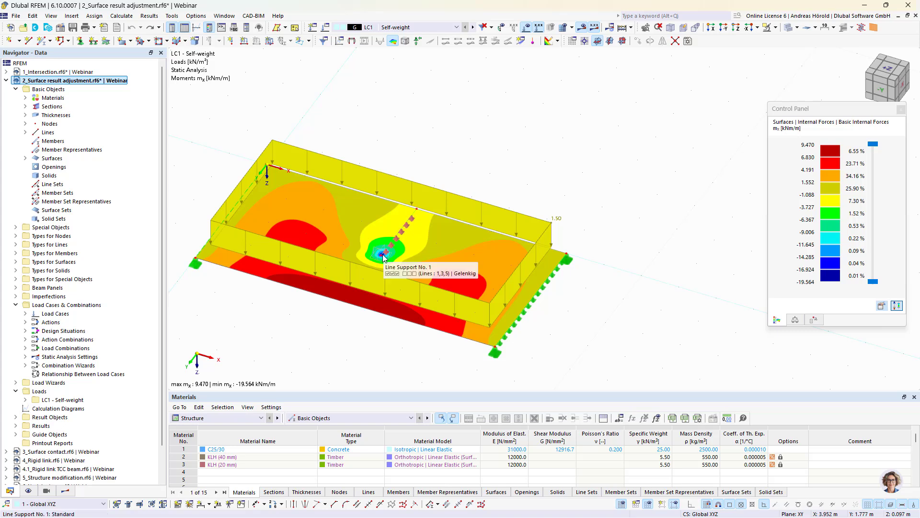
{"action": "scroll", "coordinate": [337, 326], "scroll_direction": "down", "scroll_amount": 3}
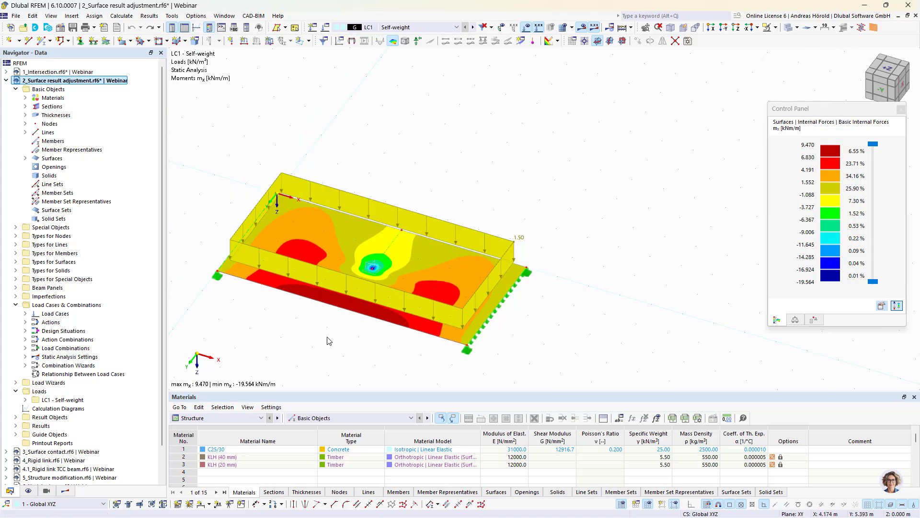
- Copy the whole slab with its supports and loading once, displaced 6 m in the Y direction
{"action": "mouse_move", "coordinate": [299, 330]}
{"action": "left_mouse_down"}
{"action": "mouse_move", "coordinate": [431, 282]}
{"action": "mouse_move", "coordinate": [592, 164]}
{"action": "mouse_move", "coordinate": [630, 148]}
{"action": "left_mouse_up"}
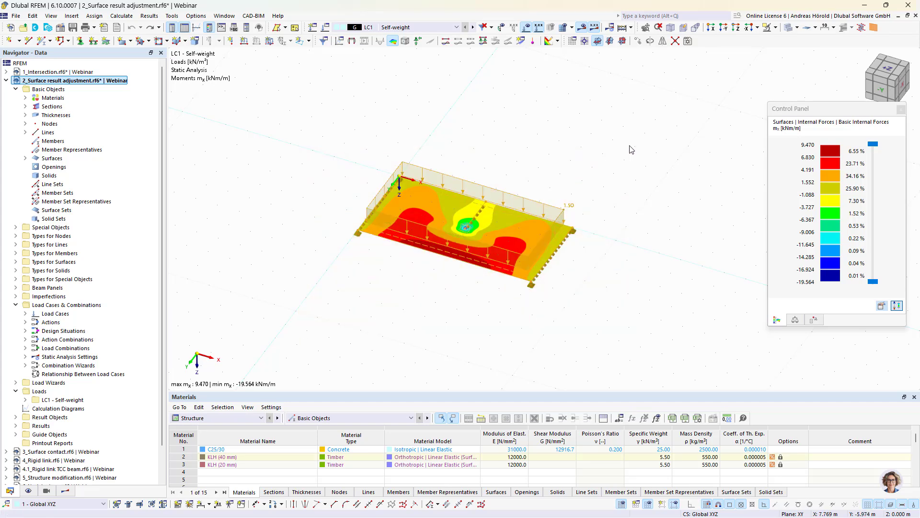
{"action": "left_click", "coordinate": [638, 41]}
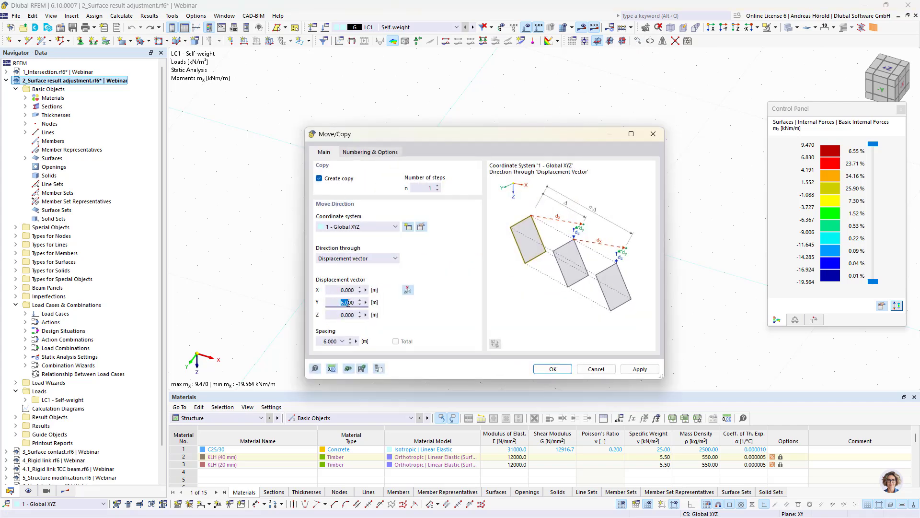
{"action": "left_click", "coordinate": [370, 152]}
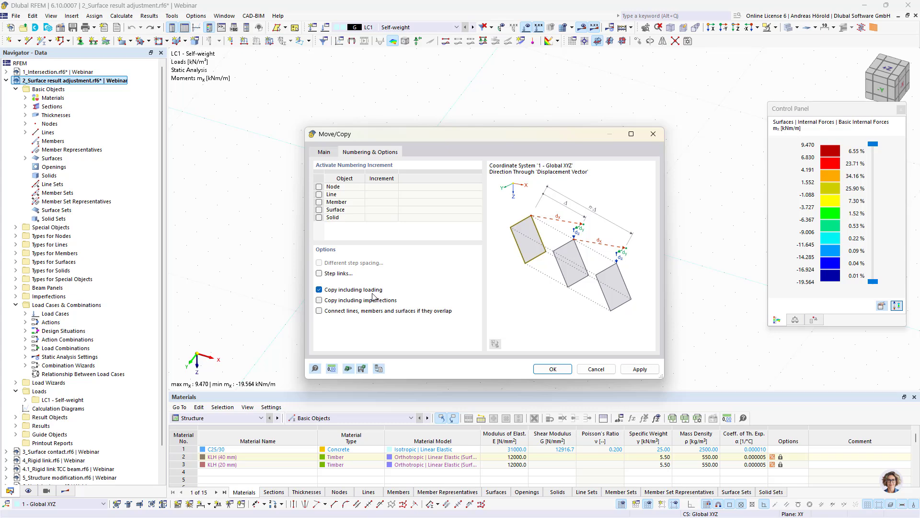
{"action": "left_click", "coordinate": [553, 369]}
{"action": "left_click", "coordinate": [501, 305]}
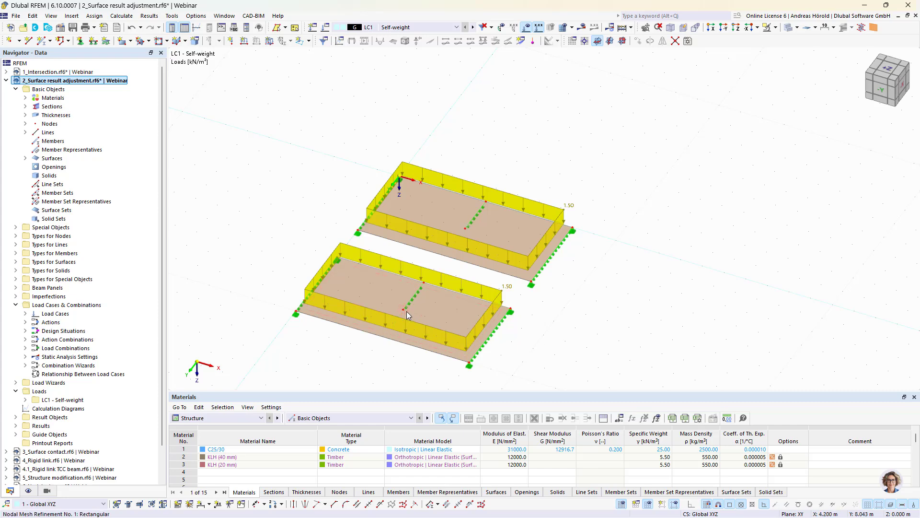
- Define a new rectangular surface results adjustment with dimensions a and b of 0.2 m each
{"action": "scroll", "coordinate": [402, 312], "scroll_direction": "up", "scroll_amount": 2}
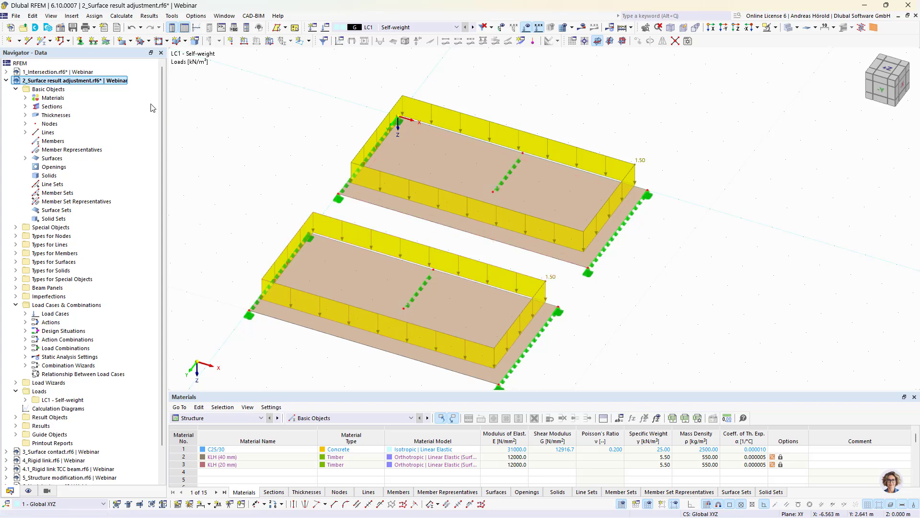
{"action": "left_click", "coordinate": [70, 18]}
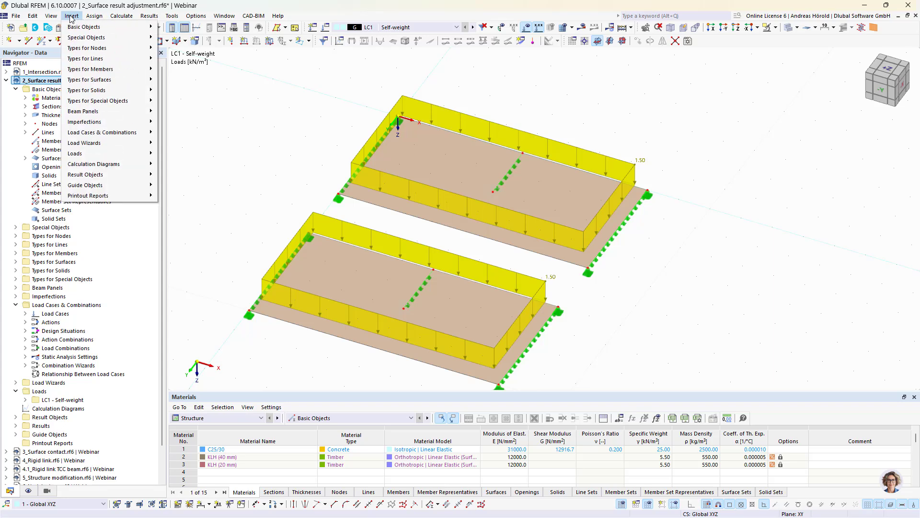
{"action": "mouse_move", "coordinate": [86, 38]}
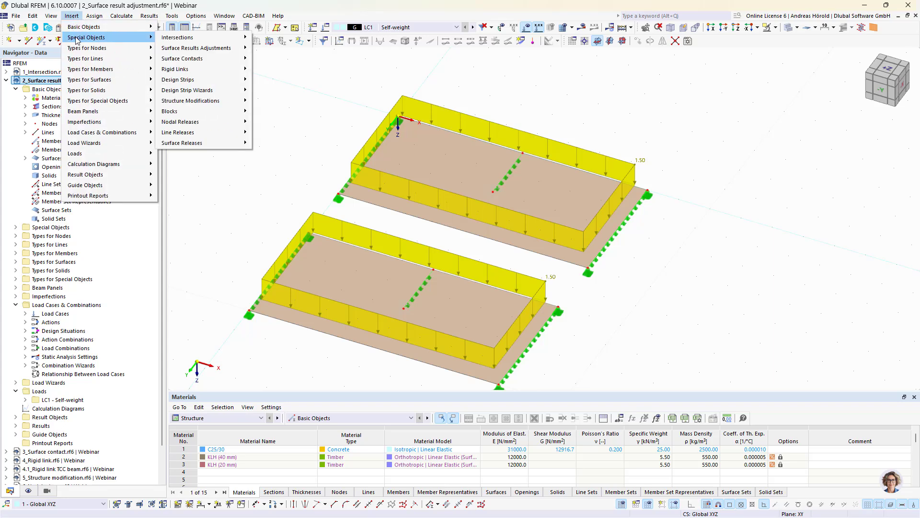
{"action": "mouse_move", "coordinate": [194, 49]}
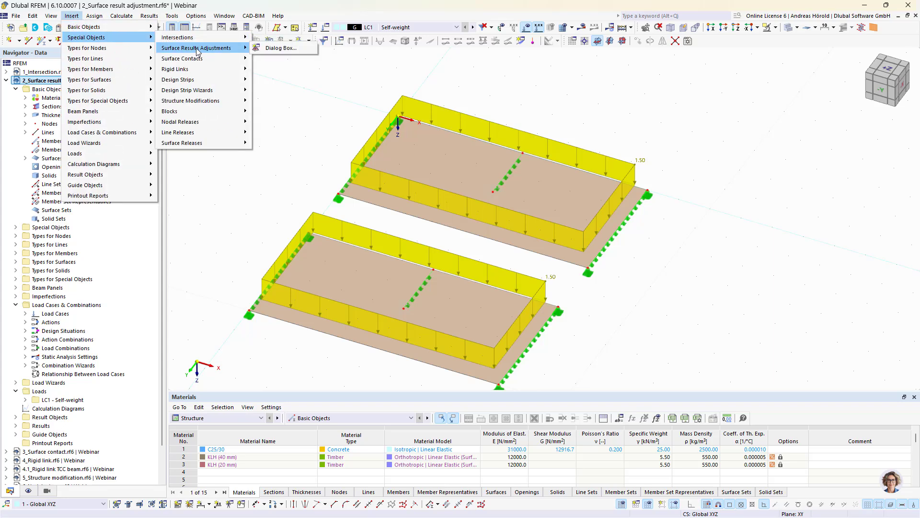
{"action": "left_click", "coordinate": [282, 49]}
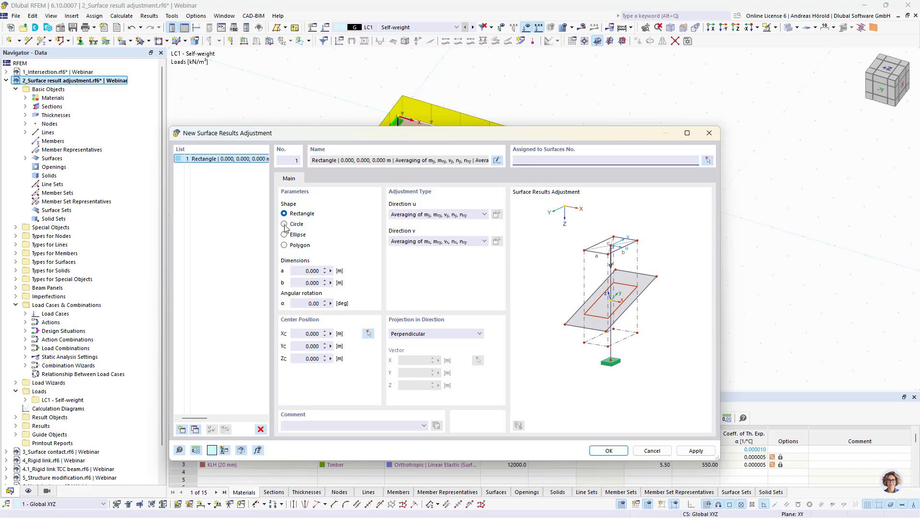
{"action": "left_click", "coordinate": [285, 224]}
{"action": "left_click", "coordinate": [284, 214]}
{"action": "left_click", "coordinate": [298, 272]}
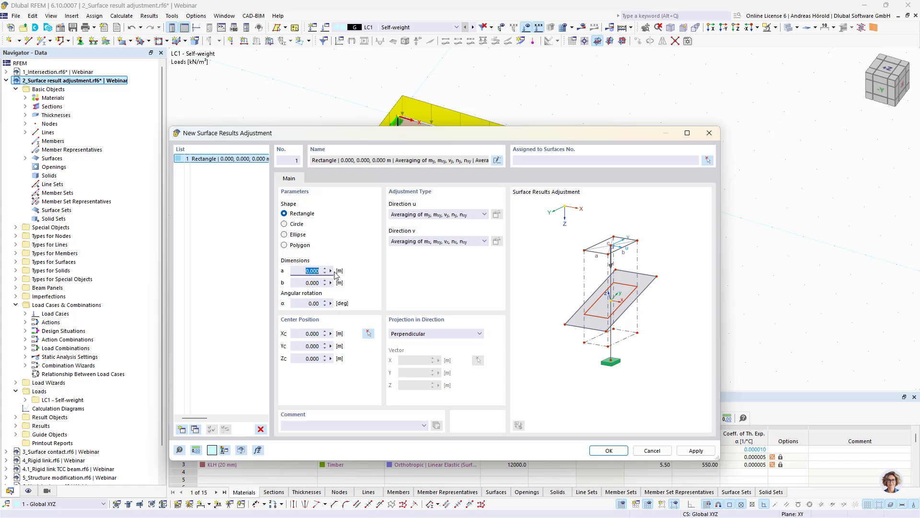
{"action": "type", "text": ",2"}
{"action": "key", "text": "Tab"}
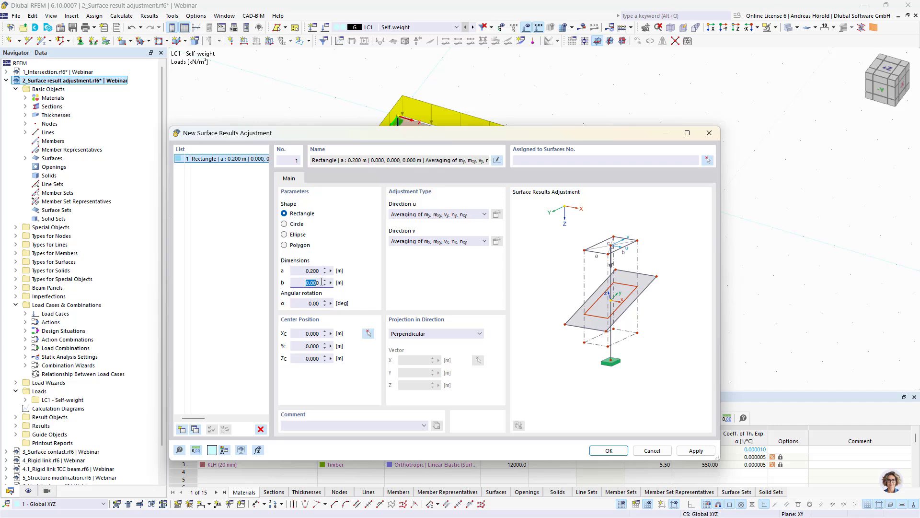
{"action": "type", "text": ",2"}
- Pick the free end node of the copied slab's inner line support as the adjustment's center and set its Y-coordinate to 7.9 m
{"action": "left_click", "coordinate": [368, 333]}
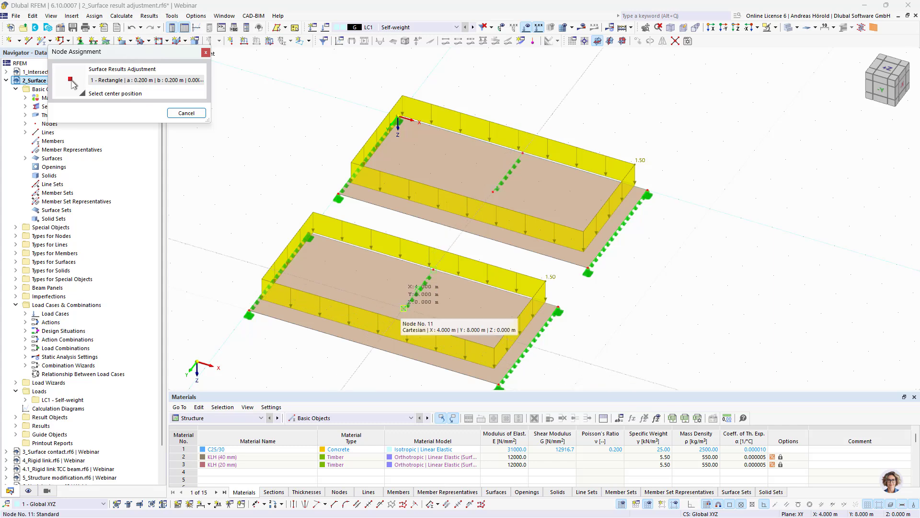
{"action": "left_click", "coordinate": [404, 308]}
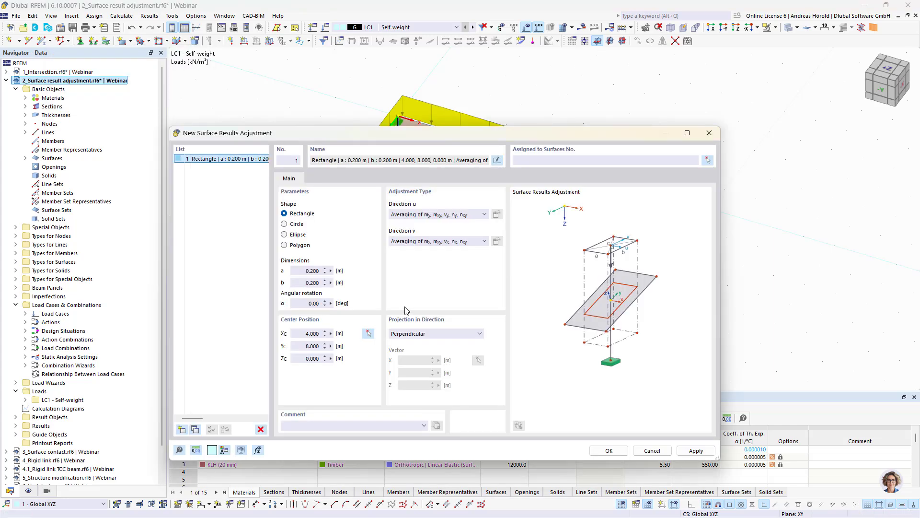
{"action": "left_click", "coordinate": [311, 345]}
{"action": "left_click_drag", "start_coordinate": [306, 346], "coordinate": [327, 348]}
{"action": "type", "text": "7.9"}
{"action": "left_click", "coordinate": [306, 359]}
- Assign the surface results adjustment to the copied slab's surface and create it
{"action": "left_click", "coordinate": [707, 160]}
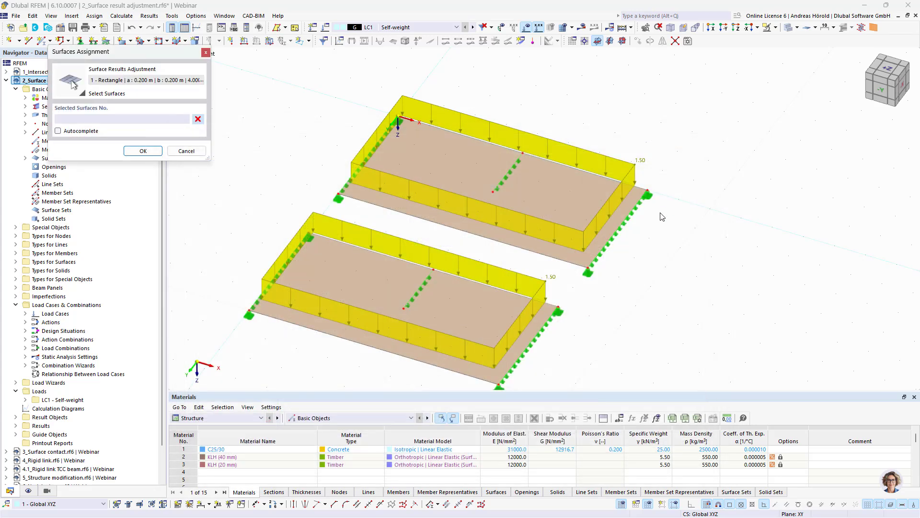
{"action": "left_click", "coordinate": [509, 299]}
{"action": "left_click", "coordinate": [154, 151]}
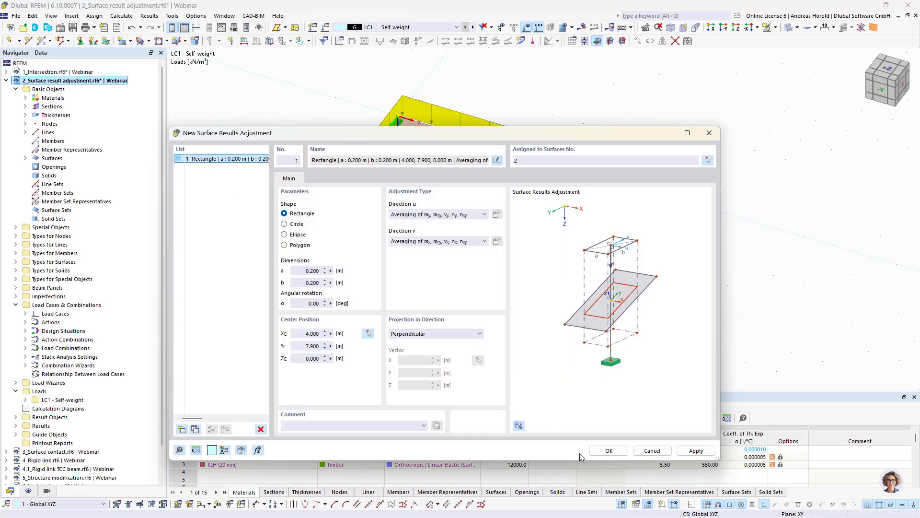
{"action": "left_click", "coordinate": [608, 450]}
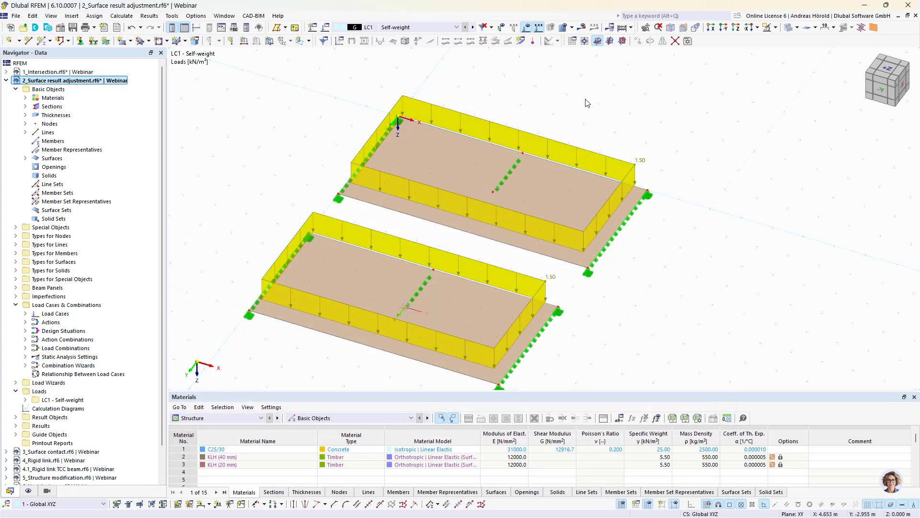
- Calculate the LC1 results and hide the original slab to inspect the copied slab's mx moments around the adjustment area
{"action": "left_click", "coordinate": [582, 26]}
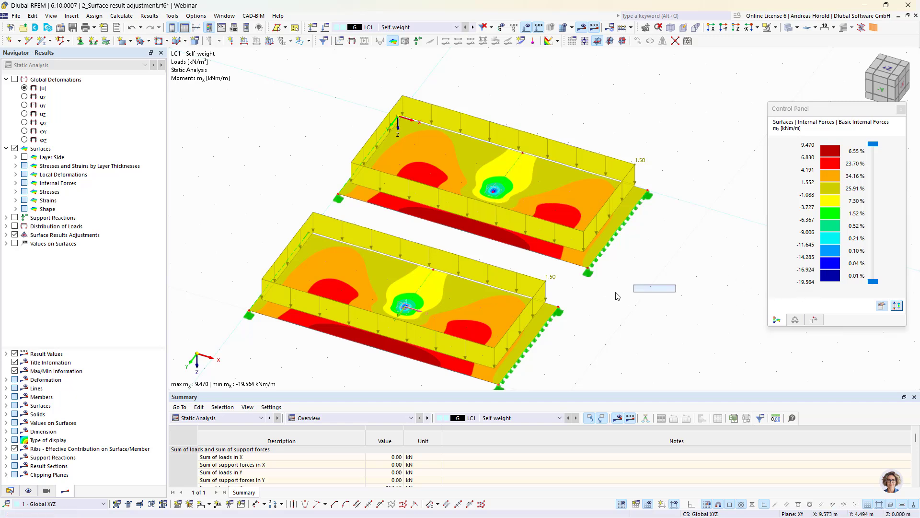
{"action": "middle_click_drag", "start_coordinate": [618, 294], "coordinate": [579, 335], "text": "ctrl"}
{"action": "left_click_drag", "start_coordinate": [442, 352], "coordinate": [696, 178]}
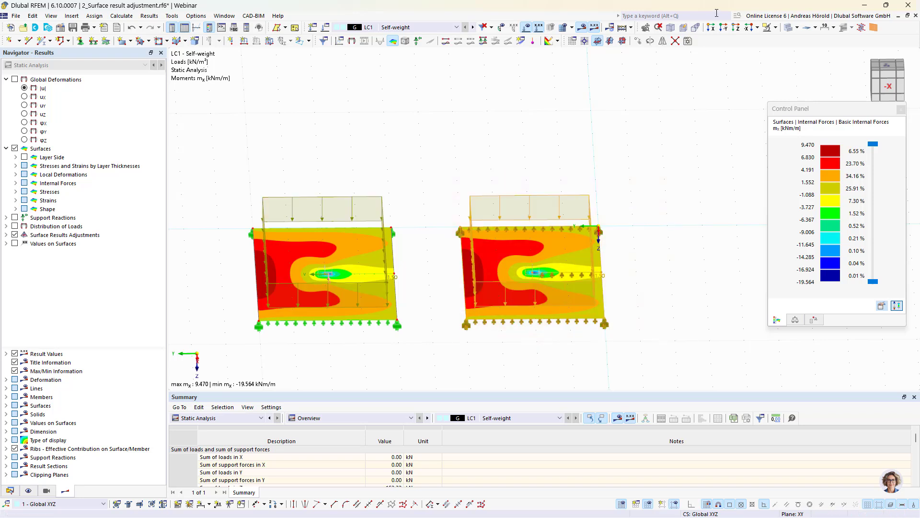
{"action": "left_click", "coordinate": [776, 27]}
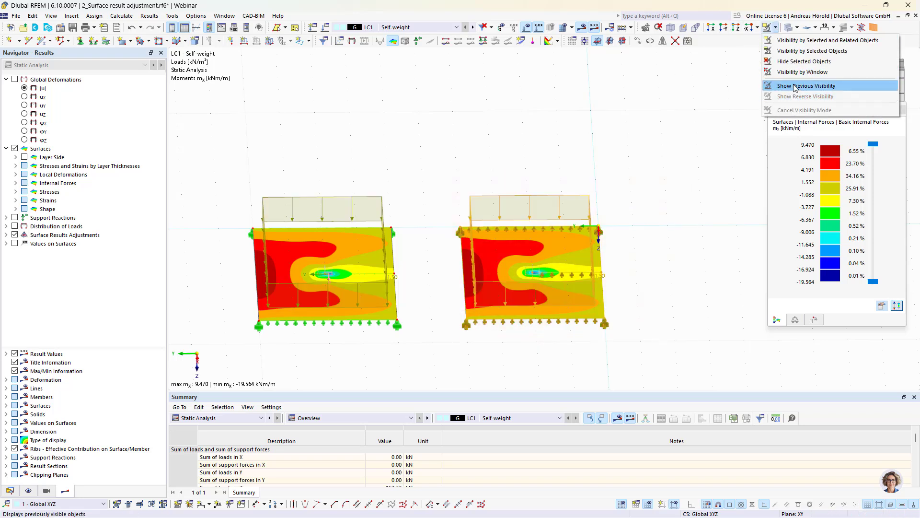
{"action": "left_click", "coordinate": [804, 61]}
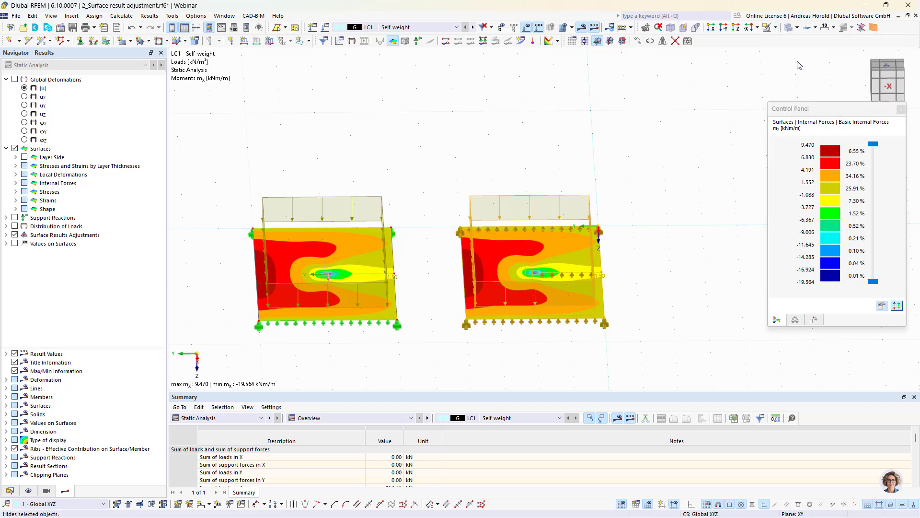
{"action": "middle_click_drag", "start_coordinate": [509, 353], "coordinate": [645, 390], "text": "ctrl"}
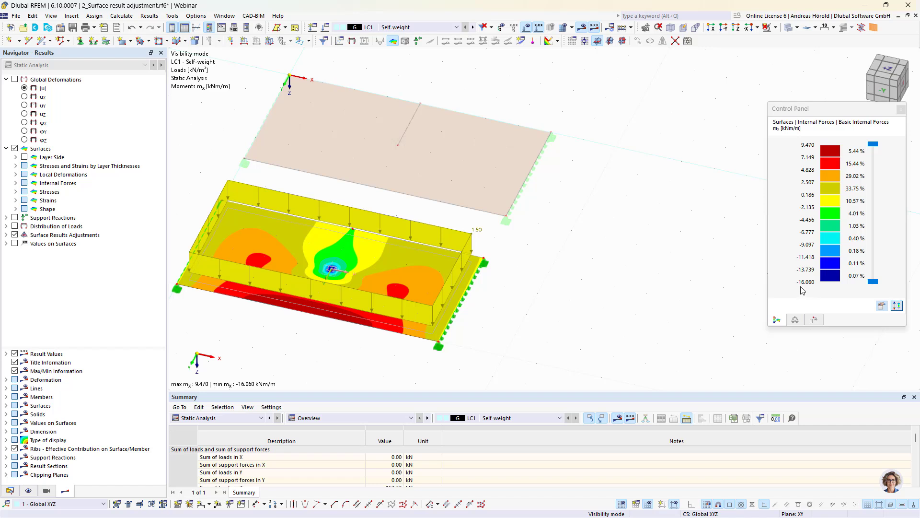
{"action": "scroll", "coordinate": [347, 278], "scroll_direction": "up", "scroll_amount": 5}
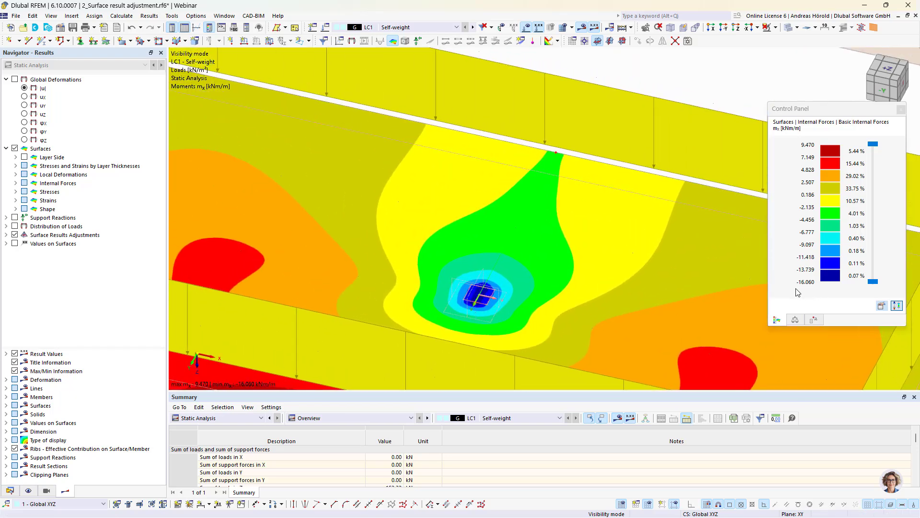
{"action": "scroll", "coordinate": [530, 305], "scroll_direction": "down", "scroll_amount": 5}
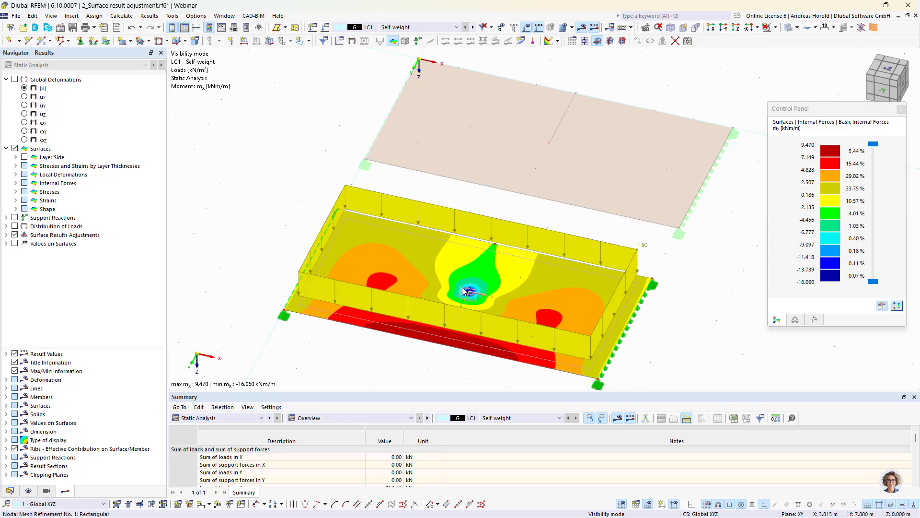
- Open the existing surface results adjustment for editing and examine the adjustment type options for directions u and v
{"action": "left_click", "coordinate": [10, 490]}
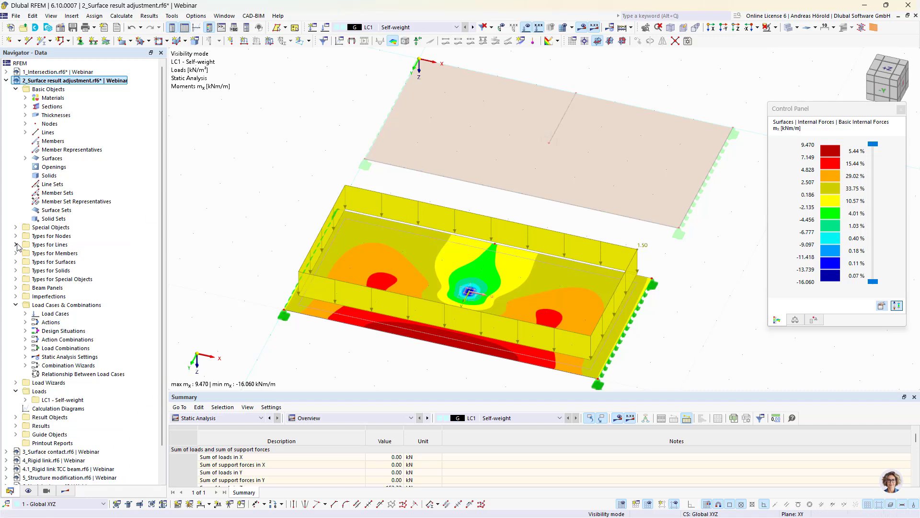
{"action": "left_click", "coordinate": [15, 227]}
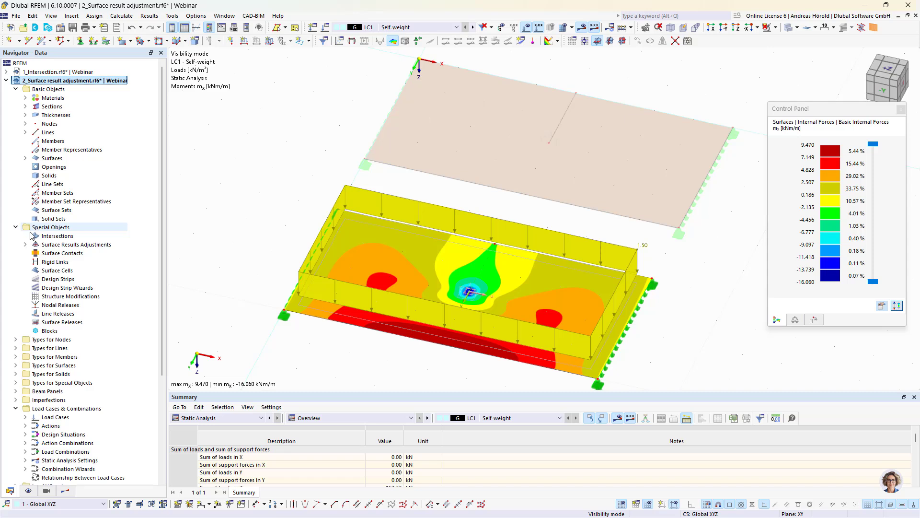
{"action": "left_click", "coordinate": [25, 244]}
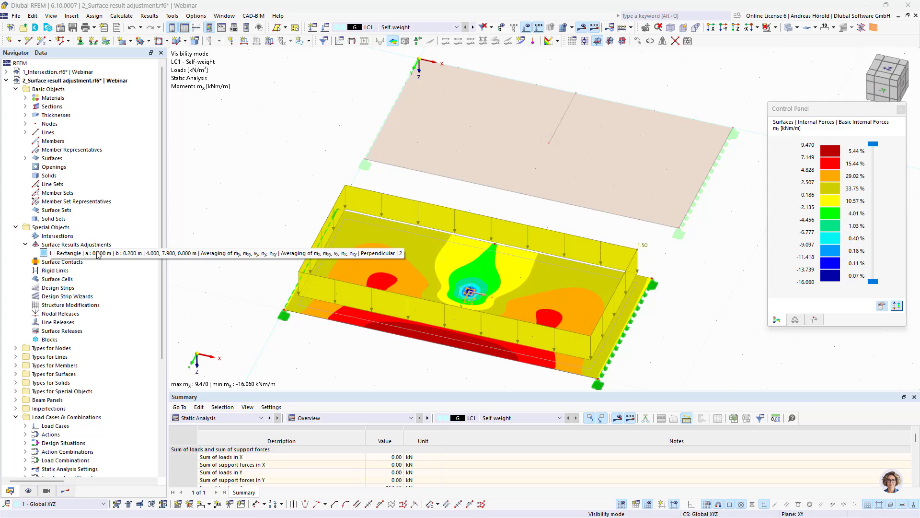
{"action": "double_click", "coordinate": [129, 254]}
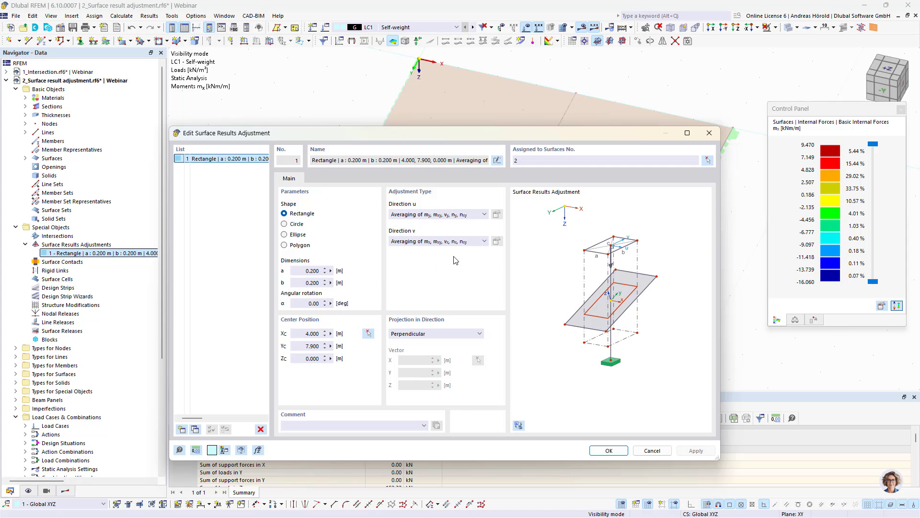
{"action": "left_click", "coordinate": [485, 214]}
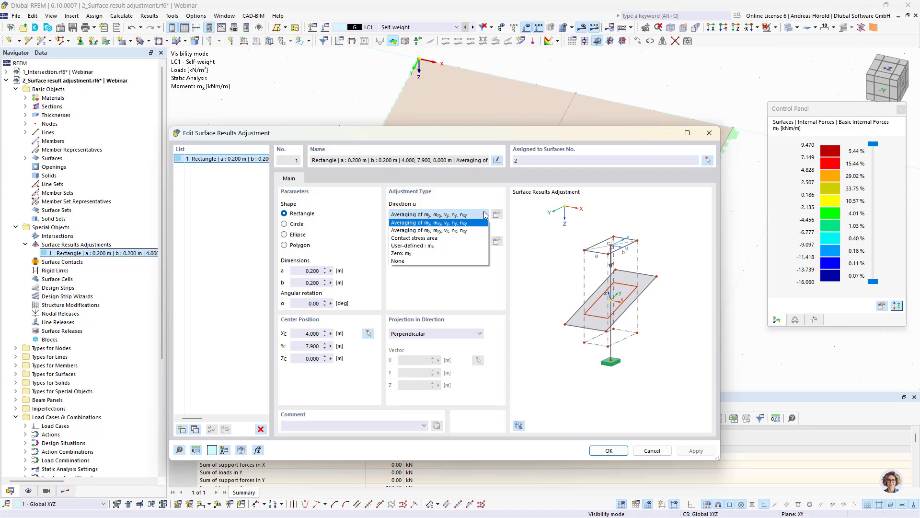
{"action": "left_click", "coordinate": [485, 214]}
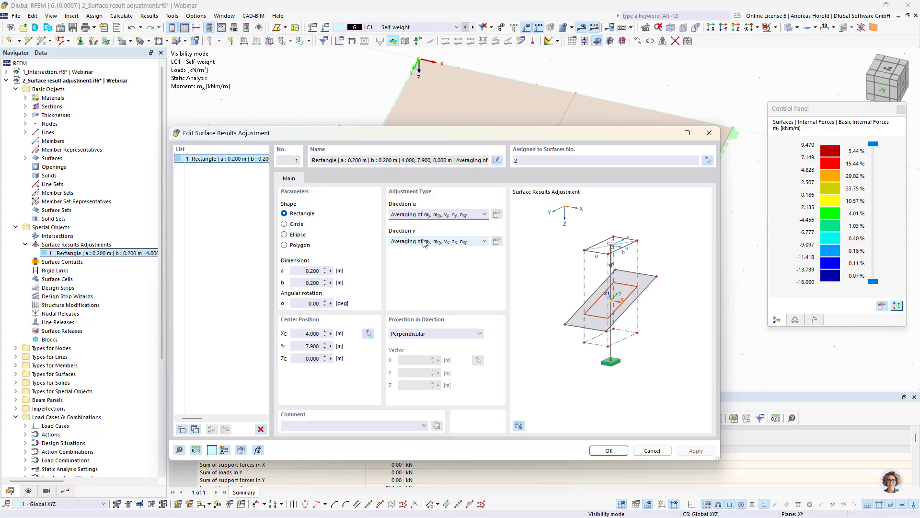
{"action": "left_click", "coordinate": [475, 243]}
{"action": "left_click", "coordinate": [475, 242]}
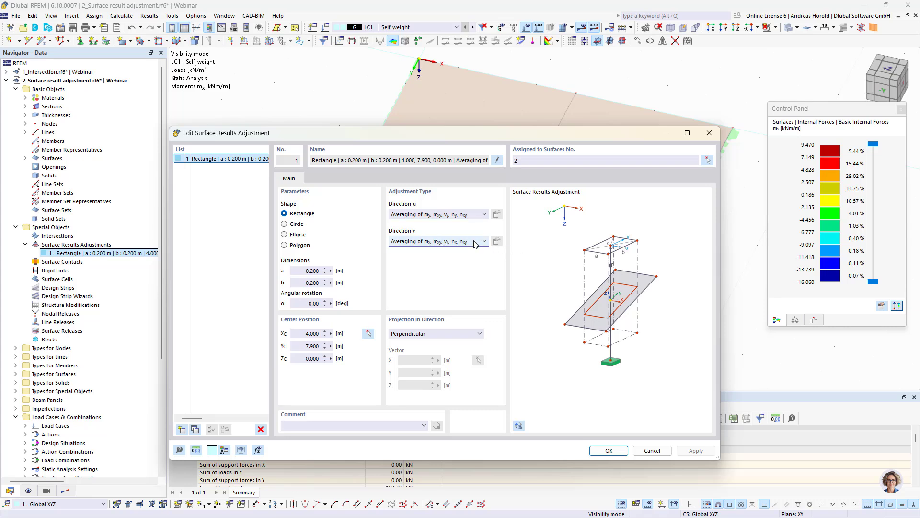
- Try the user-defined adjustment type for direction u, toggling mx, my and mxy among the results to adjust, and discard that selection
{"action": "left_click", "coordinate": [485, 214]}
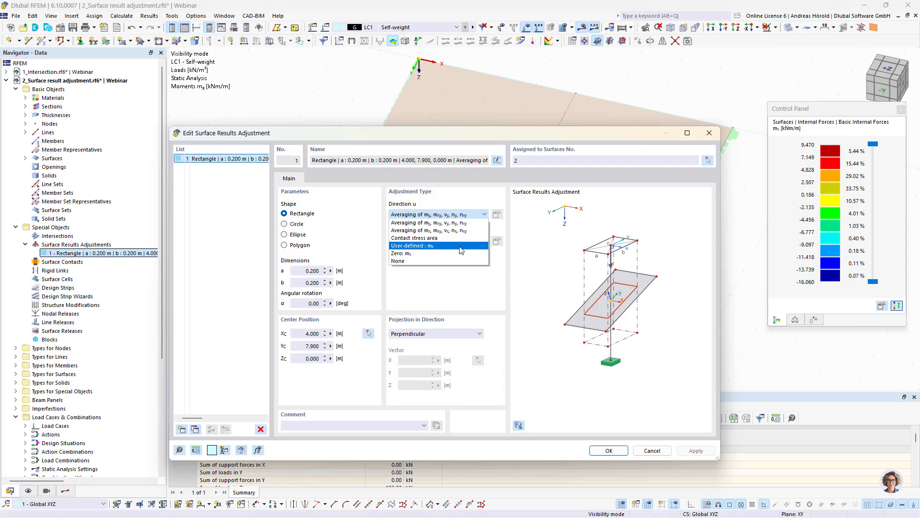
{"action": "left_click", "coordinate": [435, 248]}
{"action": "left_click", "coordinate": [497, 214]}
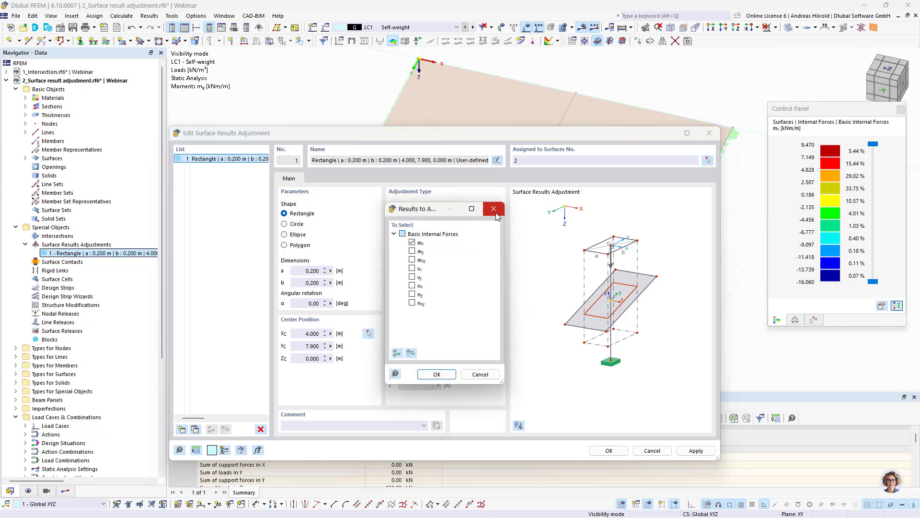
{"action": "left_click", "coordinate": [412, 251]}
{"action": "left_click", "coordinate": [411, 251]}
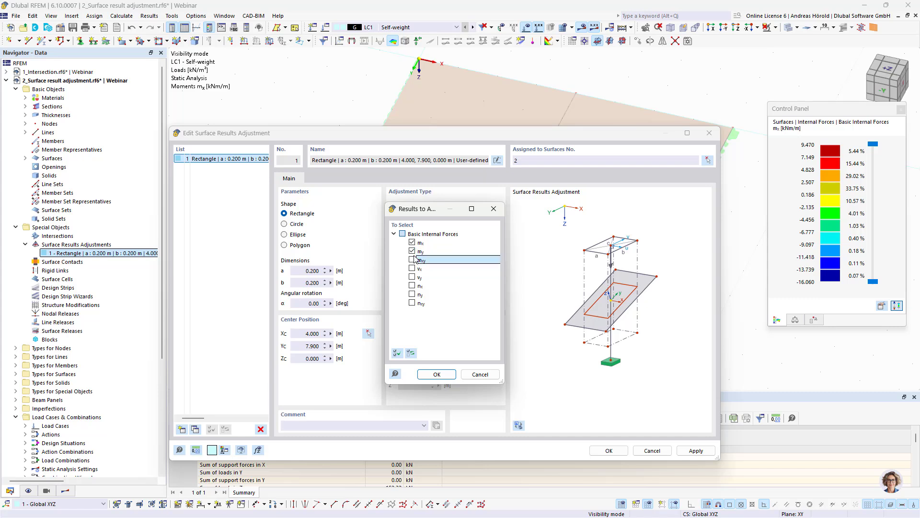
{"action": "left_click", "coordinate": [412, 259]}
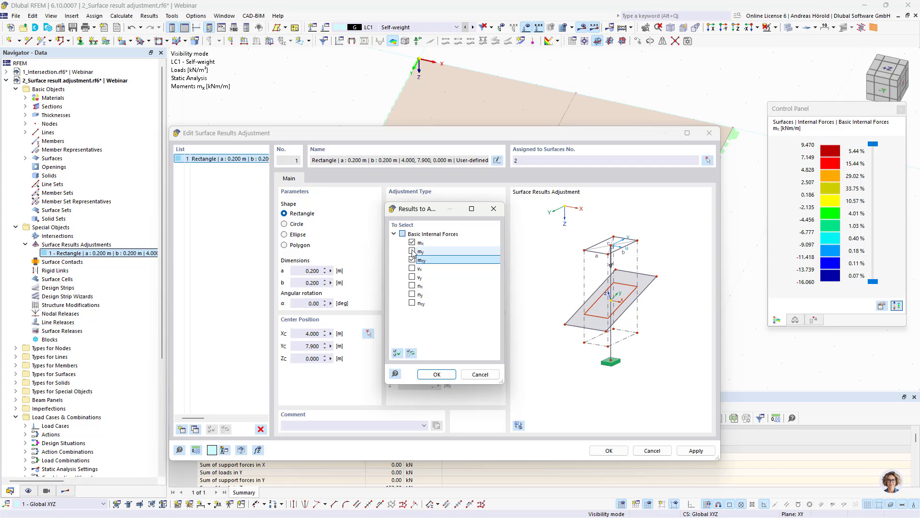
{"action": "left_click", "coordinate": [411, 242]}
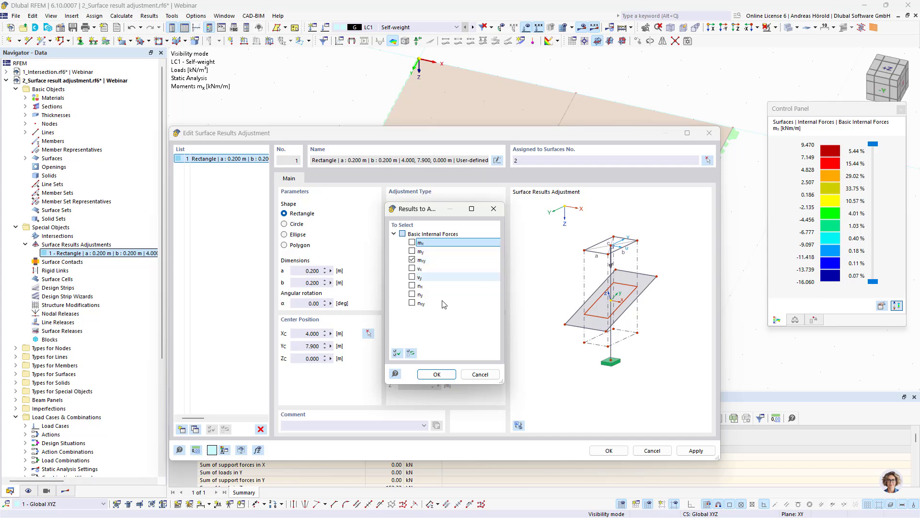
{"action": "left_click", "coordinate": [480, 373]}
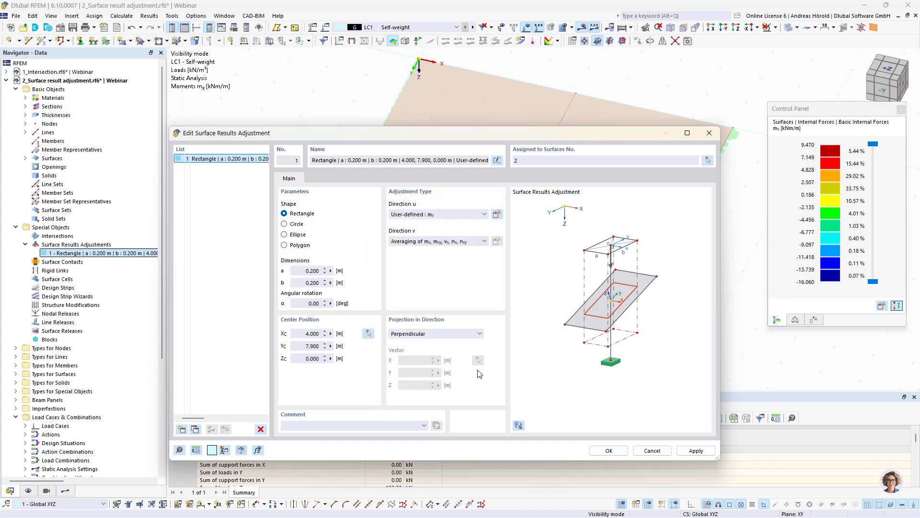
- Try the Zero adjustment type for direction u, adding my and mxy to the results to adjust, and discard that selection
{"action": "left_click", "coordinate": [482, 217]}
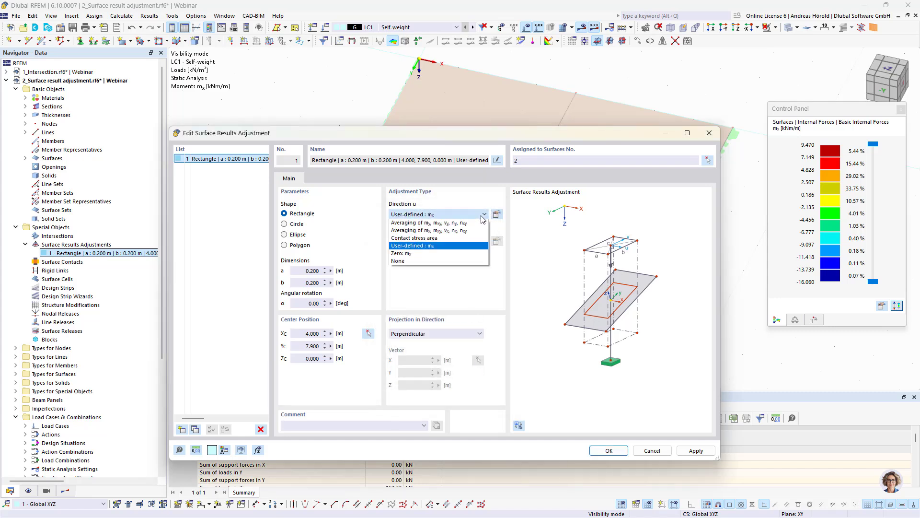
{"action": "left_click", "coordinate": [464, 253]}
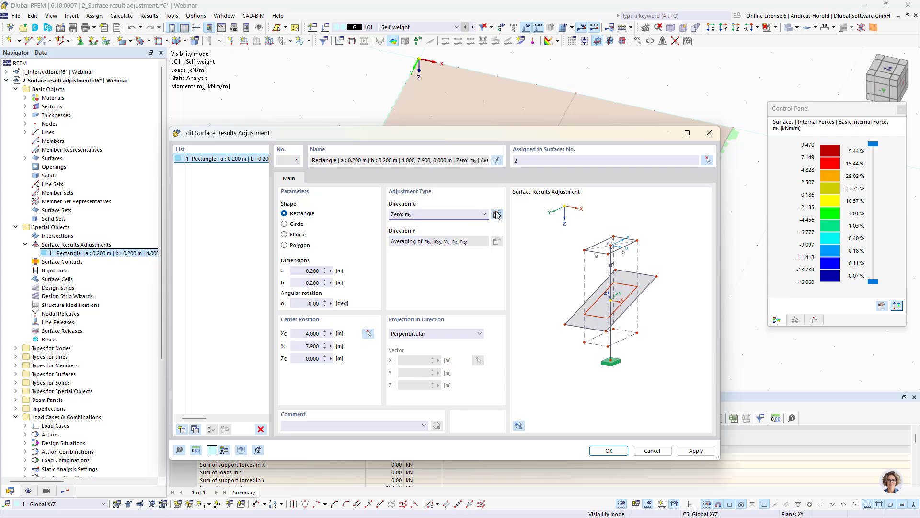
{"action": "left_click", "coordinate": [496, 216]}
{"action": "left_click", "coordinate": [411, 251]}
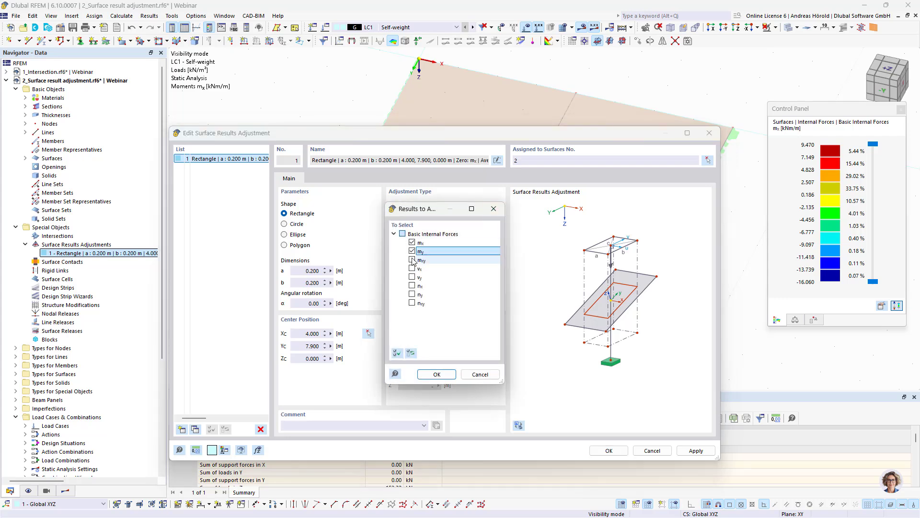
{"action": "left_click", "coordinate": [412, 259]}
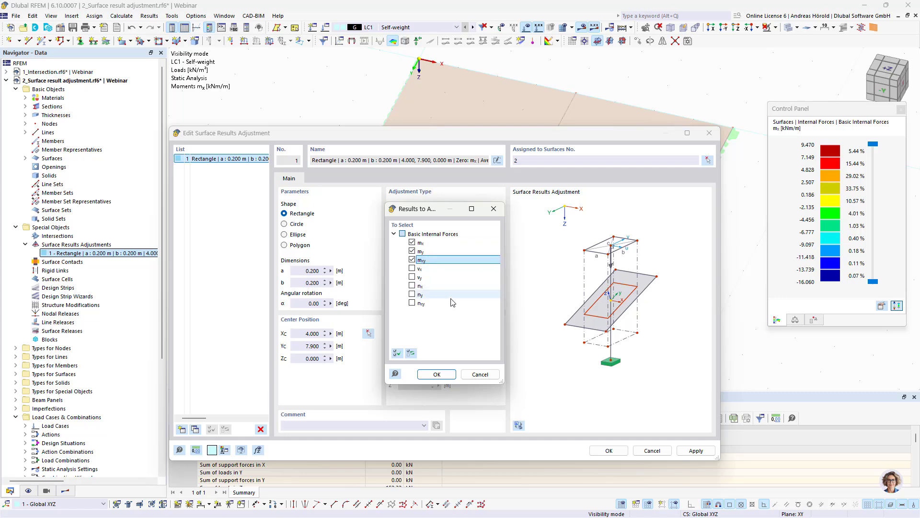
{"action": "left_click", "coordinate": [480, 374]}
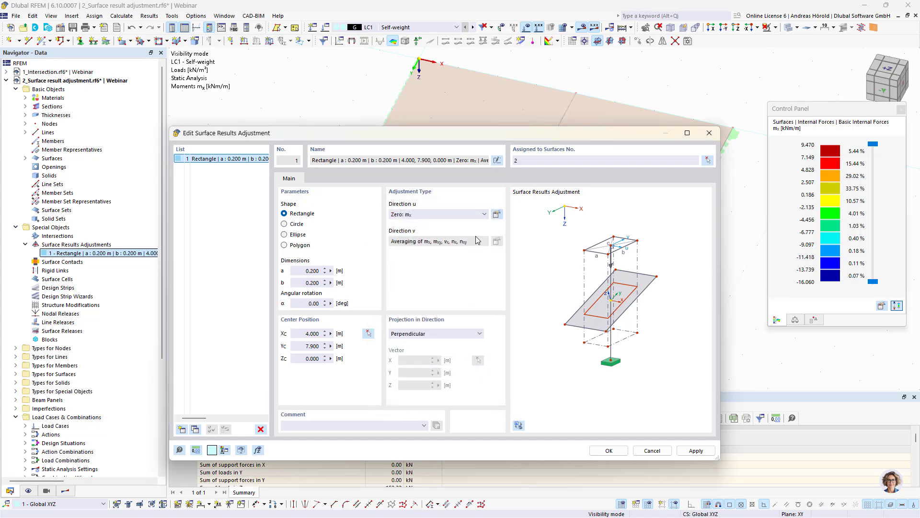
- Try None for direction u, restore averaging of my, mxy, vy, ny, nxy, and leave the adjustment without saving changes
{"action": "left_click", "coordinate": [484, 215]}
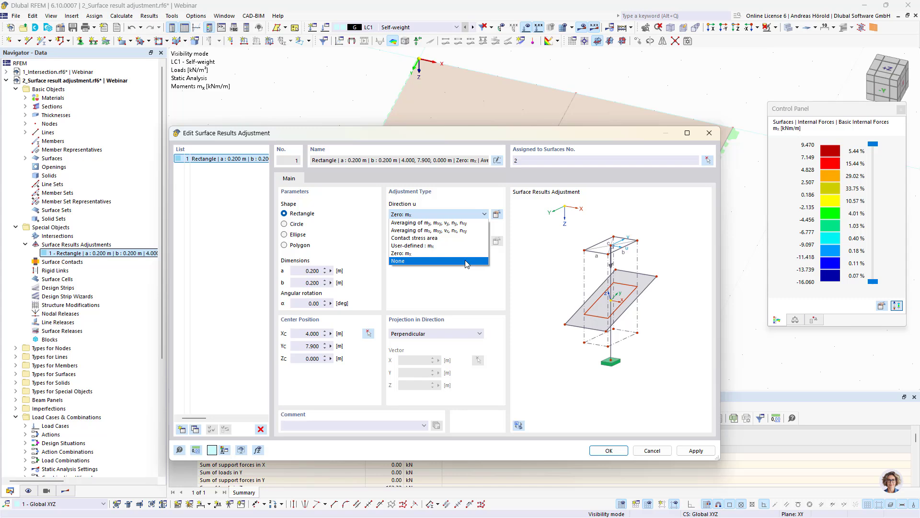
{"action": "left_click", "coordinate": [466, 261]}
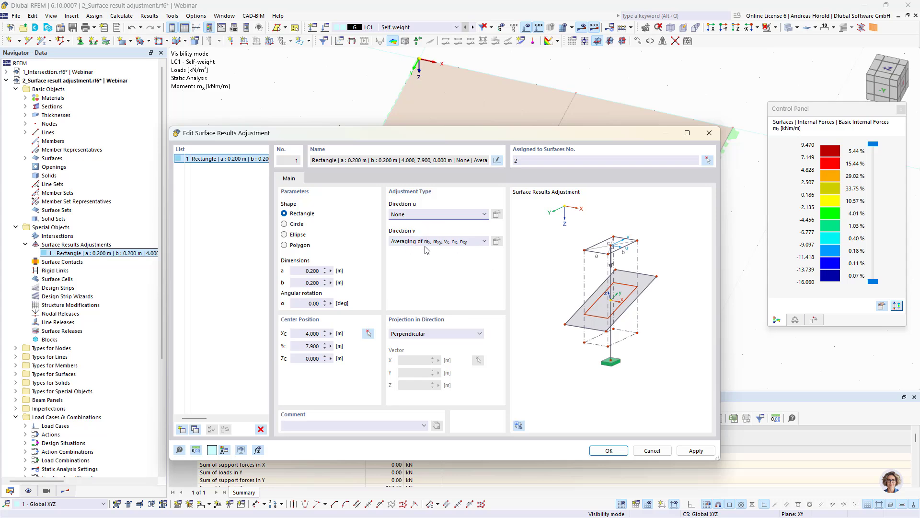
{"action": "left_click", "coordinate": [483, 214]}
{"action": "left_click", "coordinate": [468, 223]}
{"action": "left_click", "coordinate": [653, 450]}
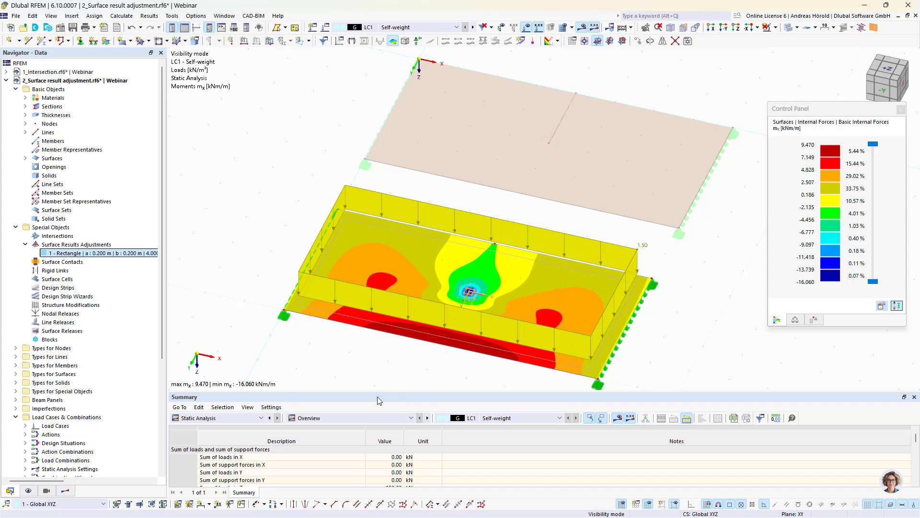
- Switch to the 3_Surface contact.rf6 model and inspect the beam and the supported plate beneath it
{"action": "left_click", "coordinate": [7, 81]}
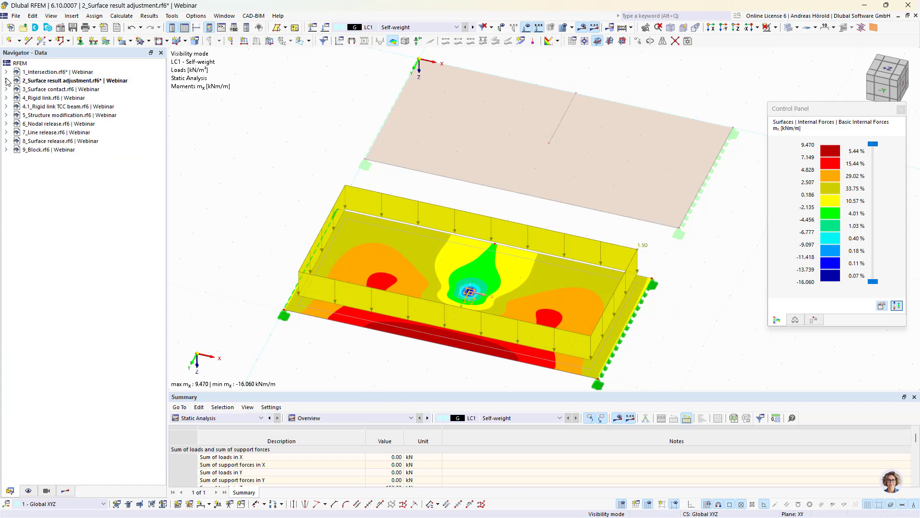
{"action": "left_click", "coordinate": [70, 89]}
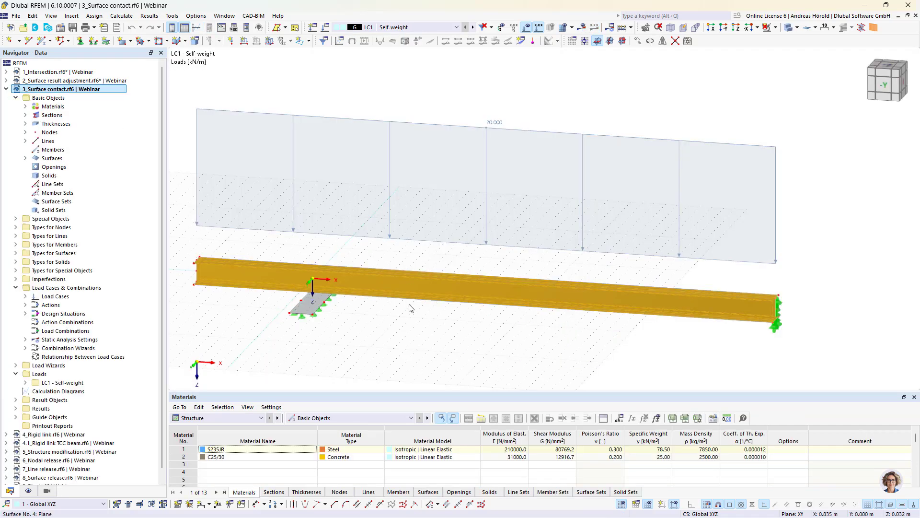
{"action": "left_click", "coordinate": [437, 321]}
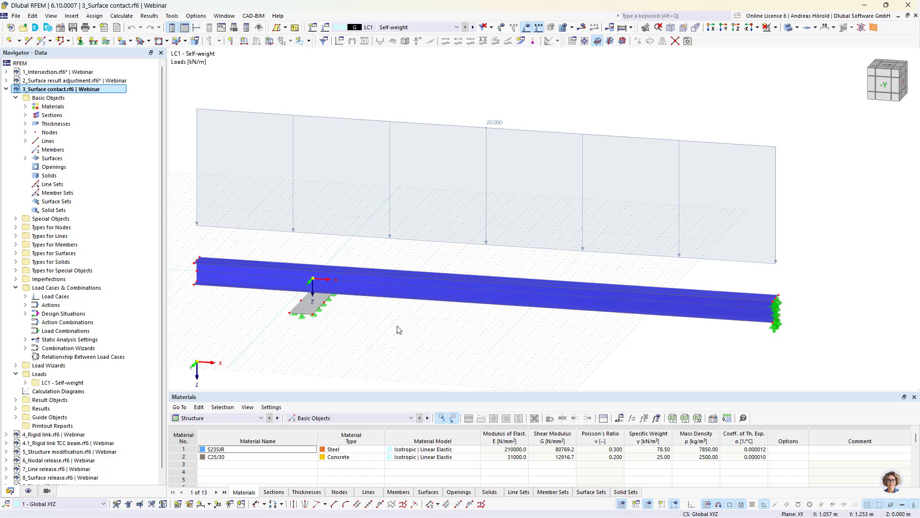
{"action": "mouse_move", "coordinate": [400, 326]}
{"action": "middle_mouse_down", "text": "ctrl"}
{"action": "mouse_move", "coordinate": [442, 292]}
{"action": "mouse_move", "coordinate": [421, 318]}
{"action": "mouse_move", "coordinate": [422, 299]}
{"action": "mouse_move", "coordinate": [392, 341]}
{"action": "middle_mouse_up", "text": "ctrl"}
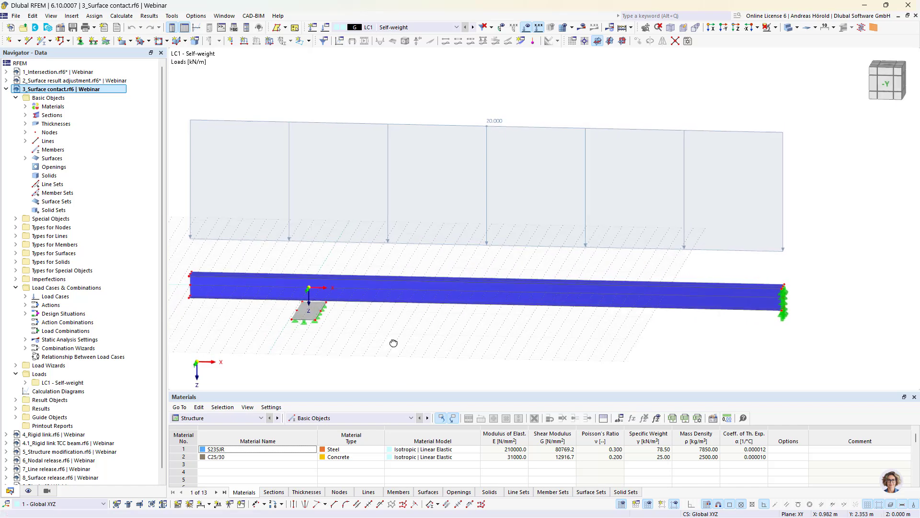
{"action": "scroll", "coordinate": [433, 292], "scroll_direction": "up", "scroll_amount": 3}
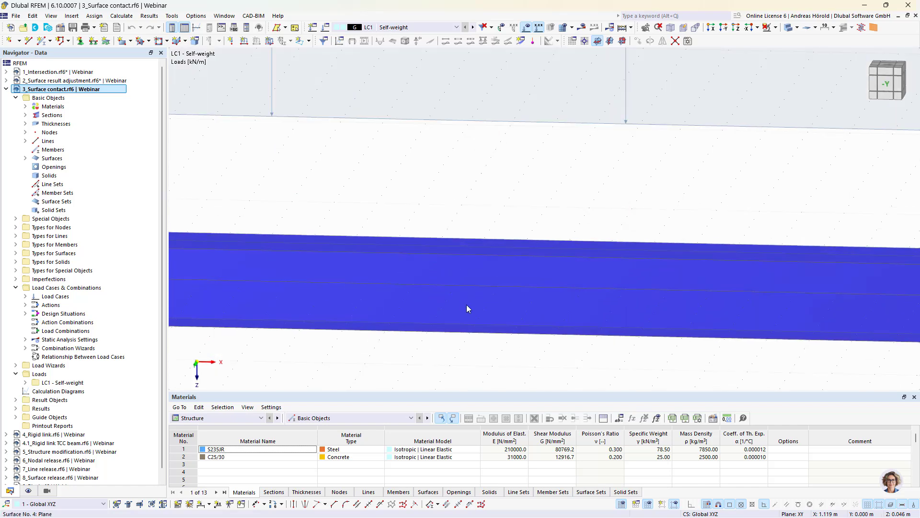
{"action": "scroll", "coordinate": [442, 320], "scroll_direction": "up", "scroll_amount": 2}
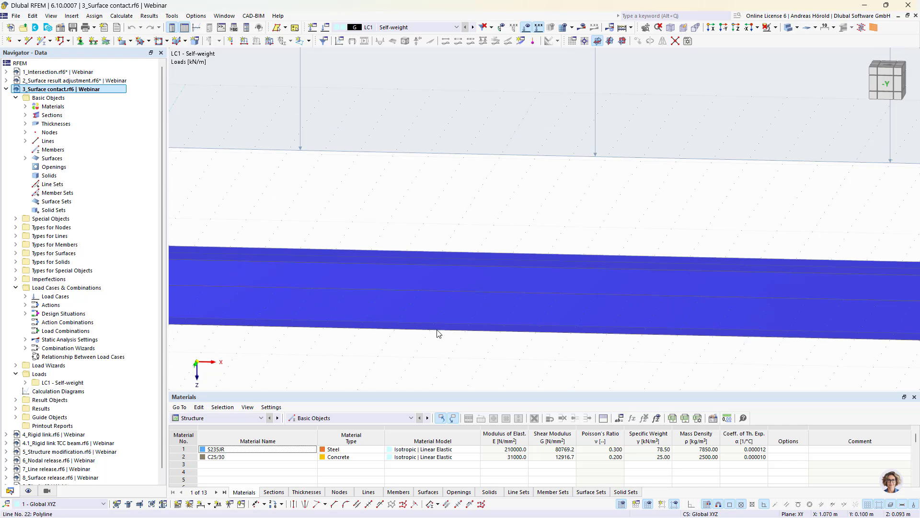
{"action": "scroll", "coordinate": [436, 332], "scroll_direction": "down", "scroll_amount": 2}
{"action": "middle_click_drag", "start_coordinate": [481, 342], "coordinate": [505, 335]}
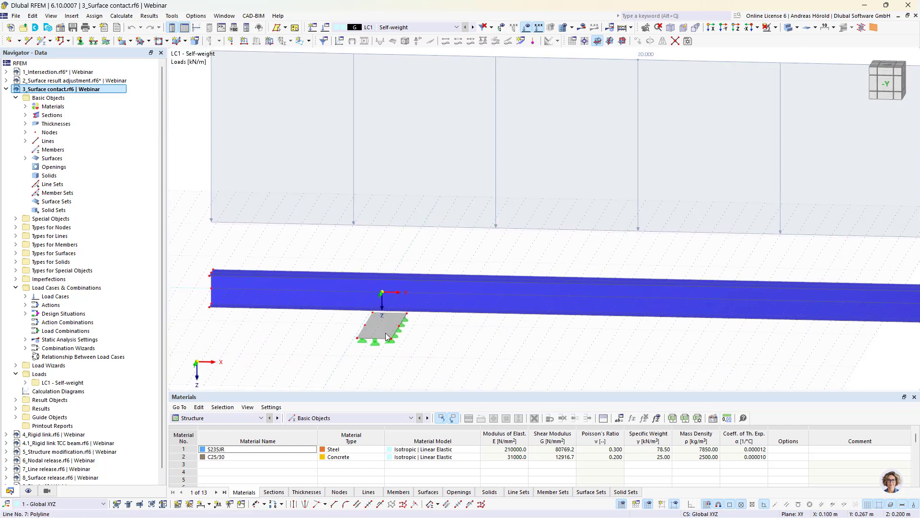
{"action": "mouse_move", "coordinate": [381, 330]}
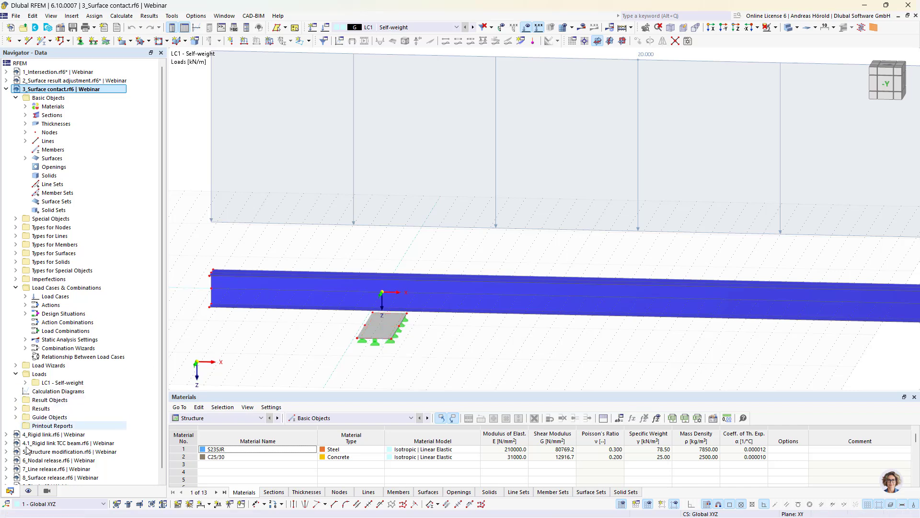
- Set the solid-model rendering of surfaces to Filled incl. Thickness
{"action": "left_click", "coordinate": [28, 491]}
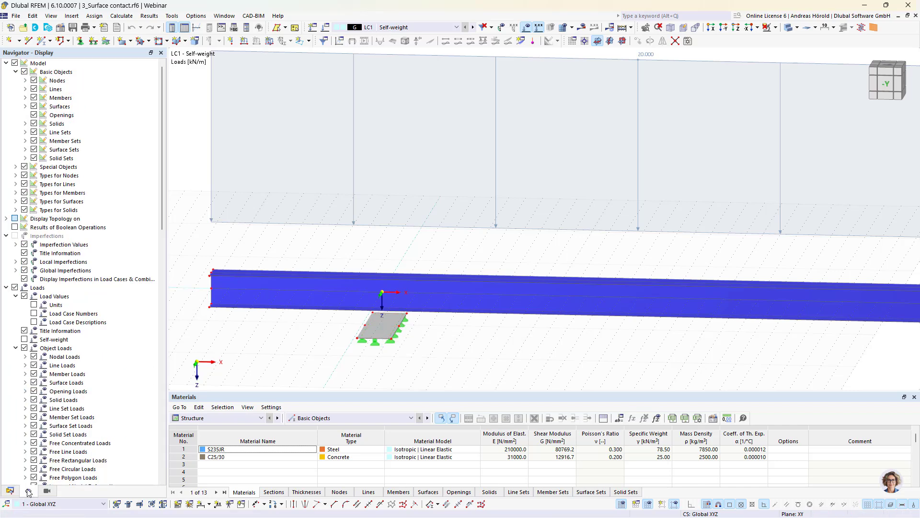
{"action": "scroll", "coordinate": [41, 438], "scroll_direction": "down", "scroll_amount": 15}
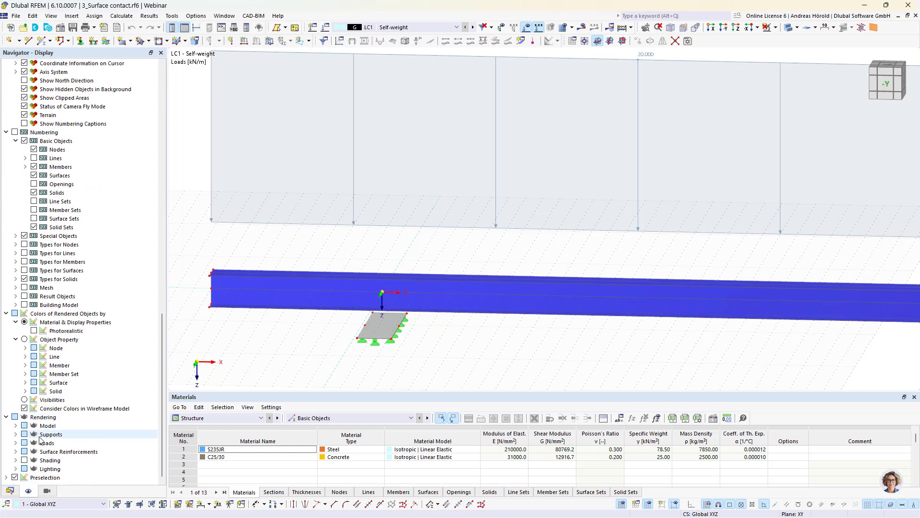
{"action": "left_click", "coordinate": [16, 426]}
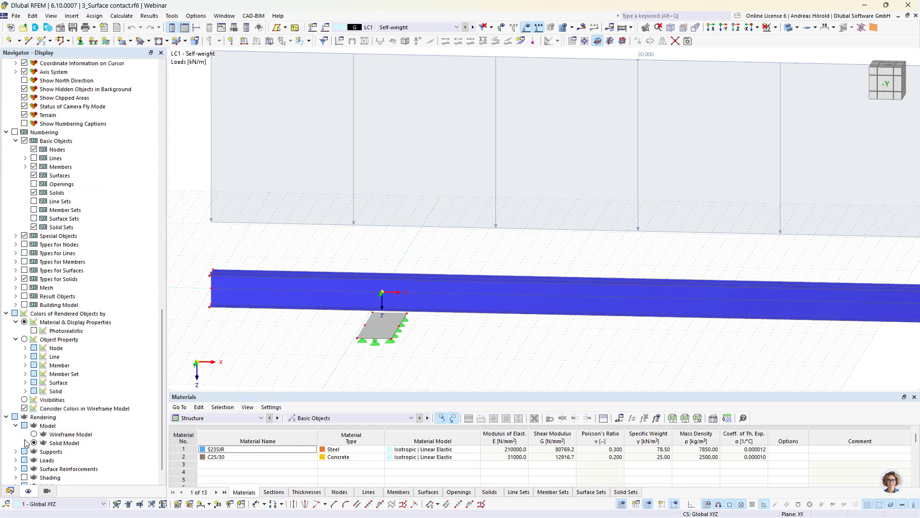
{"action": "left_click", "coordinate": [26, 443]}
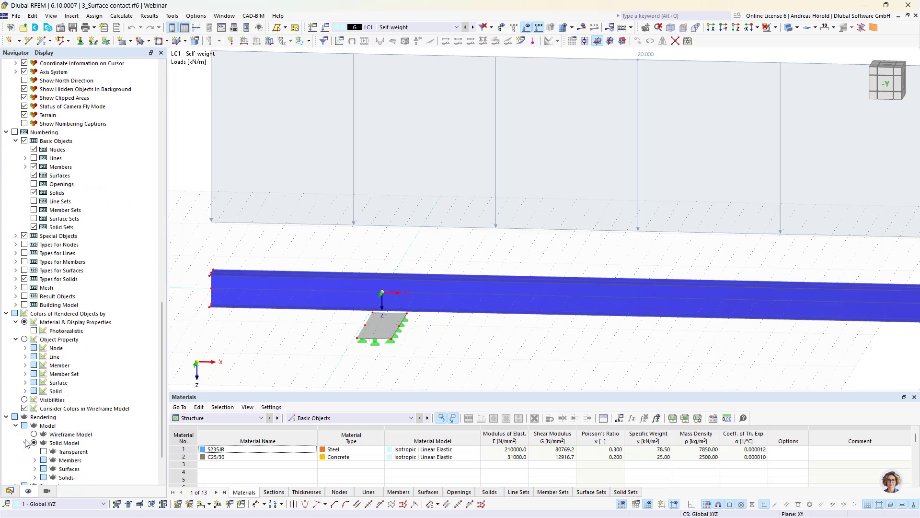
{"action": "left_click", "coordinate": [34, 469]}
{"action": "scroll", "coordinate": [34, 467], "scroll_direction": "down", "scroll_amount": 3}
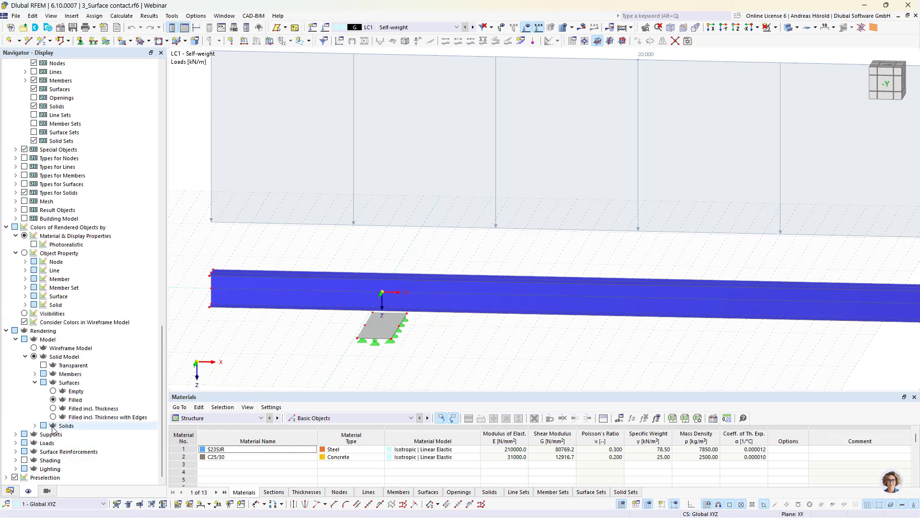
{"action": "left_click", "coordinate": [53, 408]}
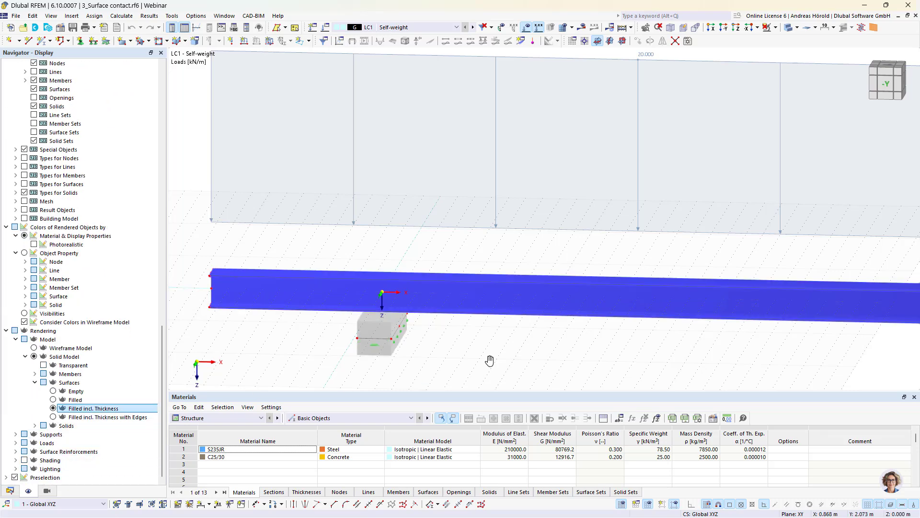
- Set the solid-model rendering of surfaces back to Filled
{"action": "mouse_move", "coordinate": [490, 362]}
{"action": "middle_mouse_down", "text": "ctrl"}
{"action": "mouse_move", "coordinate": [509, 343]}
{"action": "mouse_move", "coordinate": [494, 353]}
{"action": "middle_mouse_up", "text": "ctrl"}
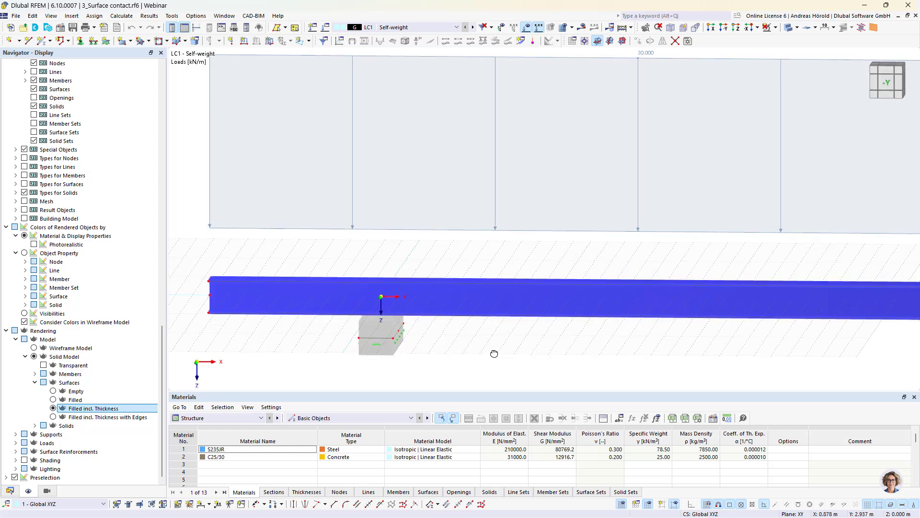
{"action": "left_click", "coordinate": [57, 400]}
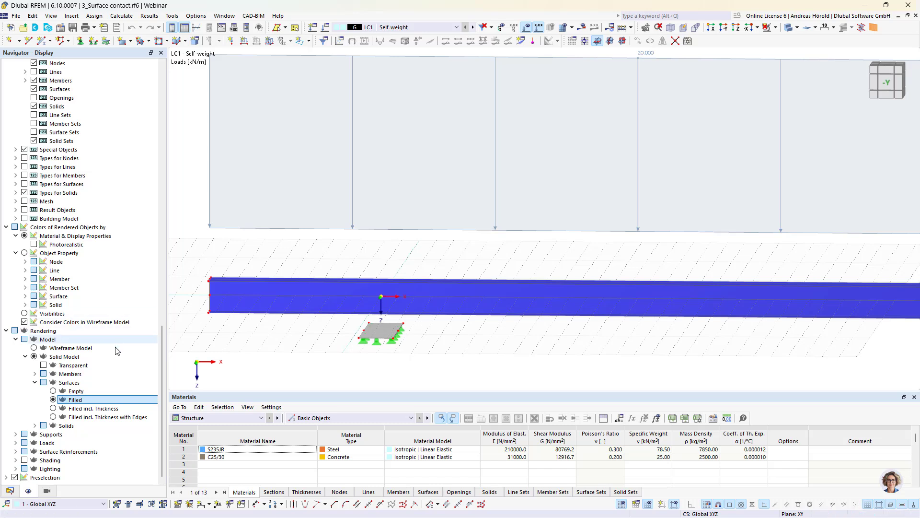
- Start a new surface contact and assign the supporting plate, surface 1, as the group 1 surface
{"action": "left_click", "coordinate": [10, 491]}
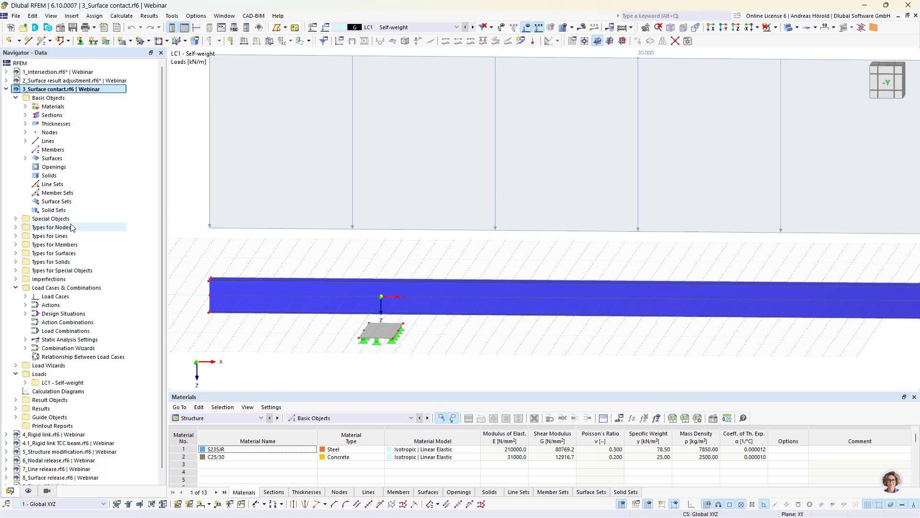
{"action": "left_click", "coordinate": [16, 219]}
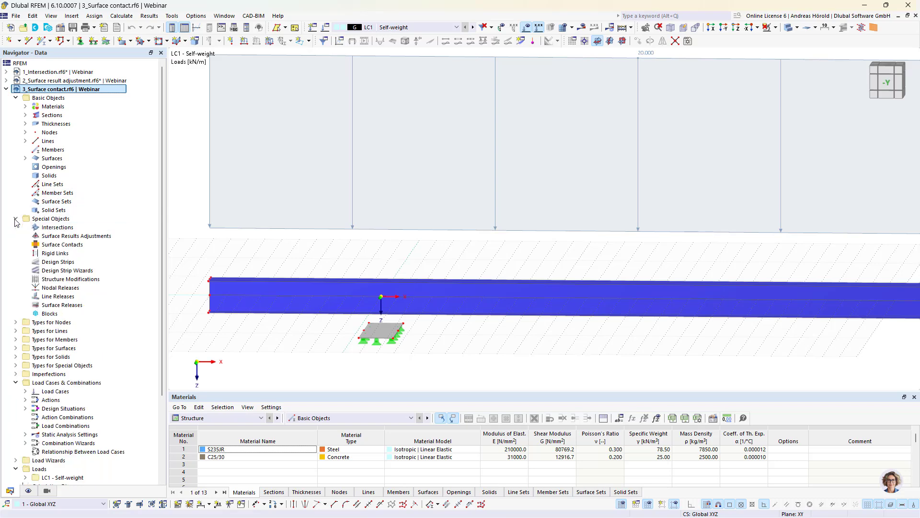
{"action": "left_click", "coordinate": [60, 245]}
{"action": "right_click", "coordinate": [60, 246]}
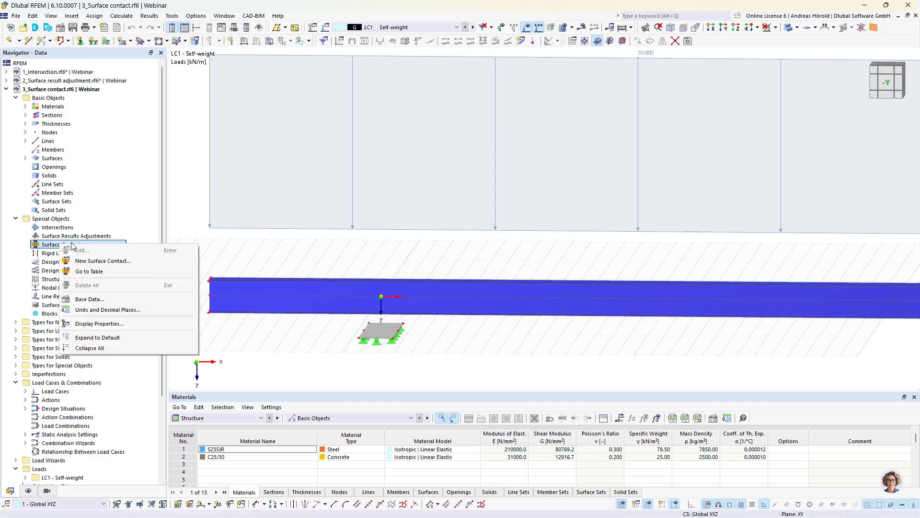
{"action": "left_click", "coordinate": [131, 261]}
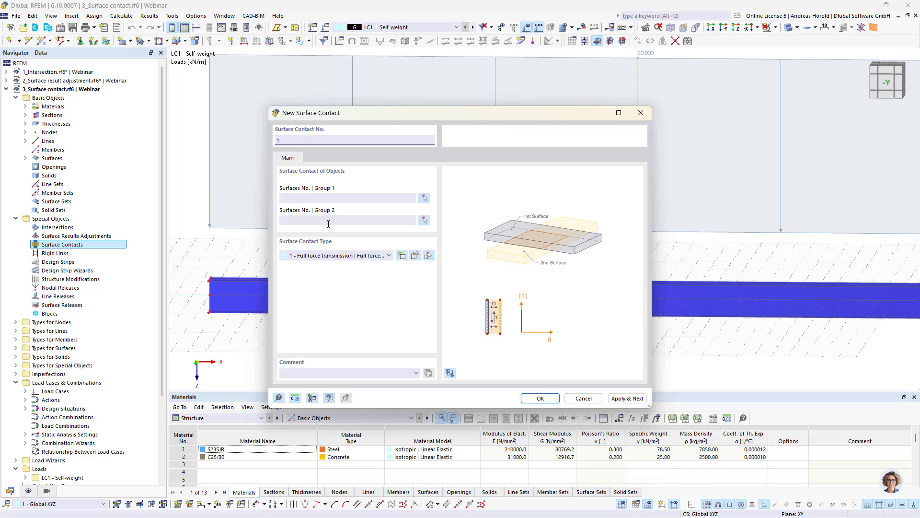
{"action": "left_click", "coordinate": [424, 198]}
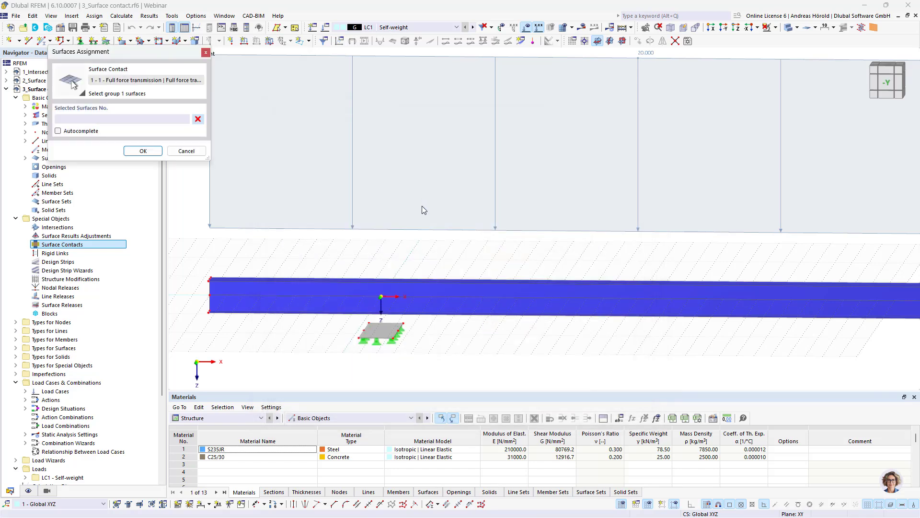
{"action": "left_click", "coordinate": [381, 330]}
{"action": "left_click", "coordinate": [142, 151]}
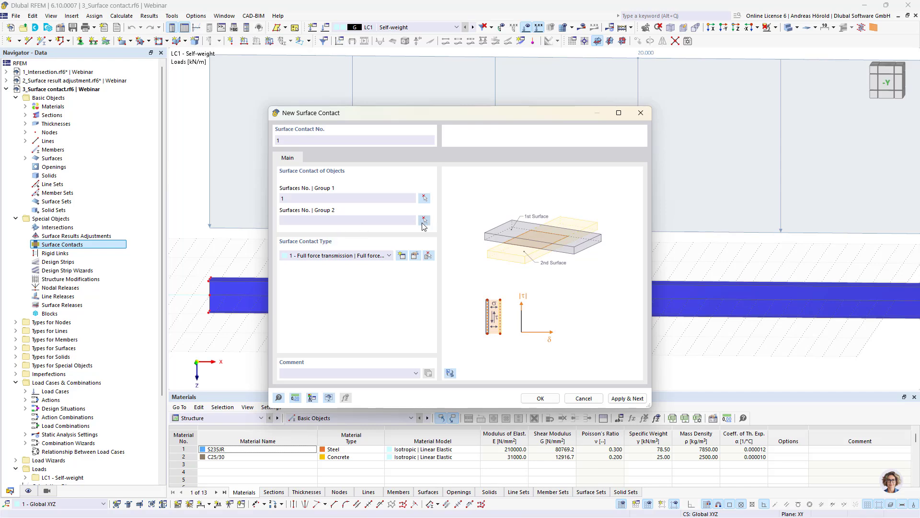
- Assign the beam's bottom flange surfaces 5 and 6 as group 2 and create the surface contact with full force transmission
{"action": "left_click", "coordinate": [424, 220]}
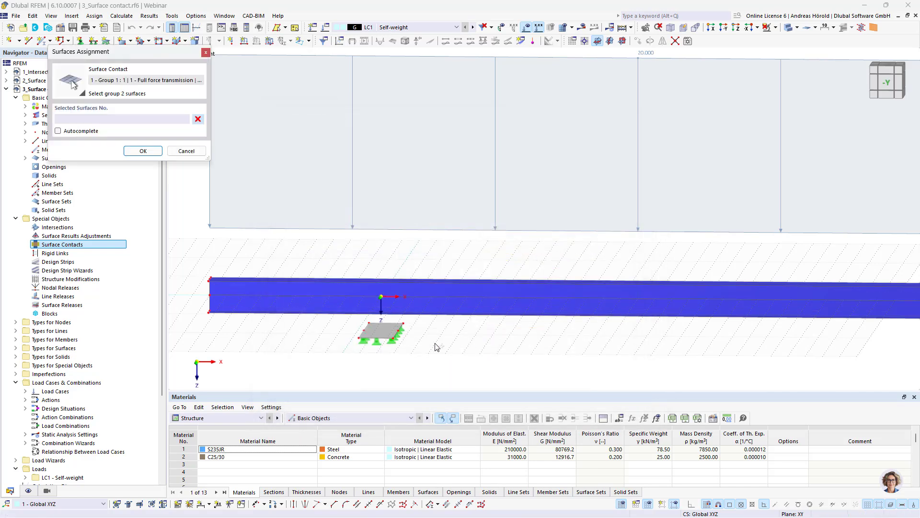
{"action": "scroll", "coordinate": [460, 312], "scroll_direction": "up", "scroll_amount": 2}
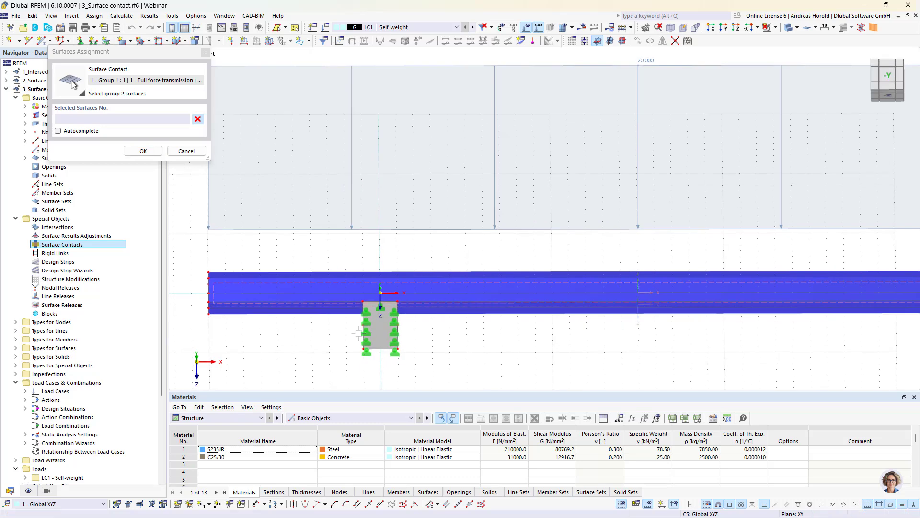
{"action": "scroll", "coordinate": [336, 323], "scroll_direction": "up", "scroll_amount": 5}
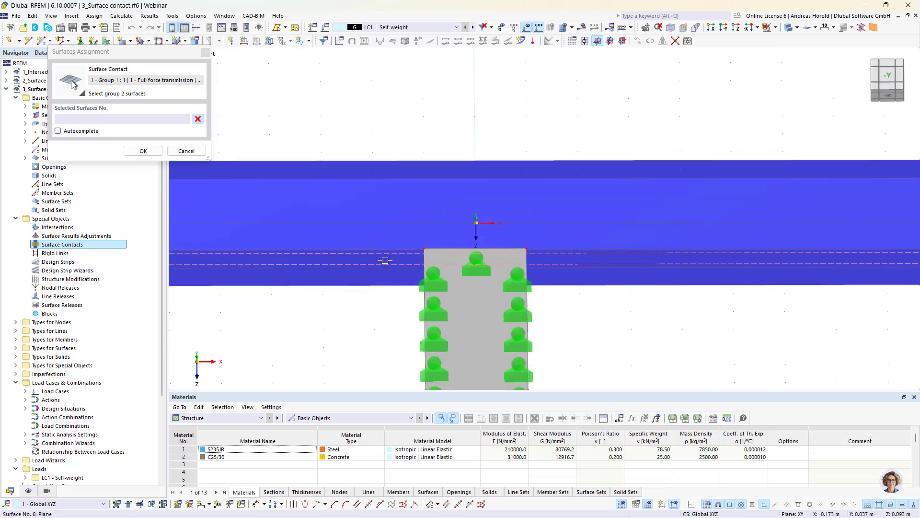
{"action": "left_click", "coordinate": [385, 277]}
{"action": "left_click", "coordinate": [385, 277]}
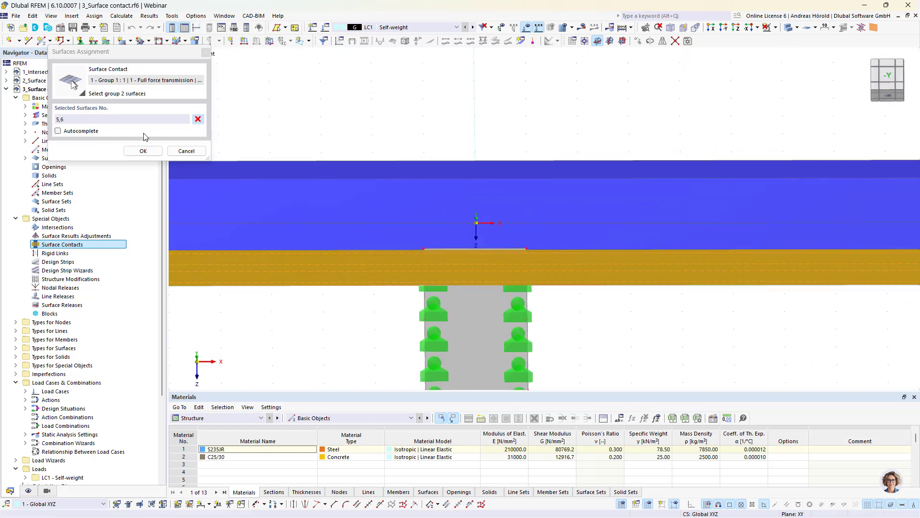
{"action": "left_click", "coordinate": [143, 151]}
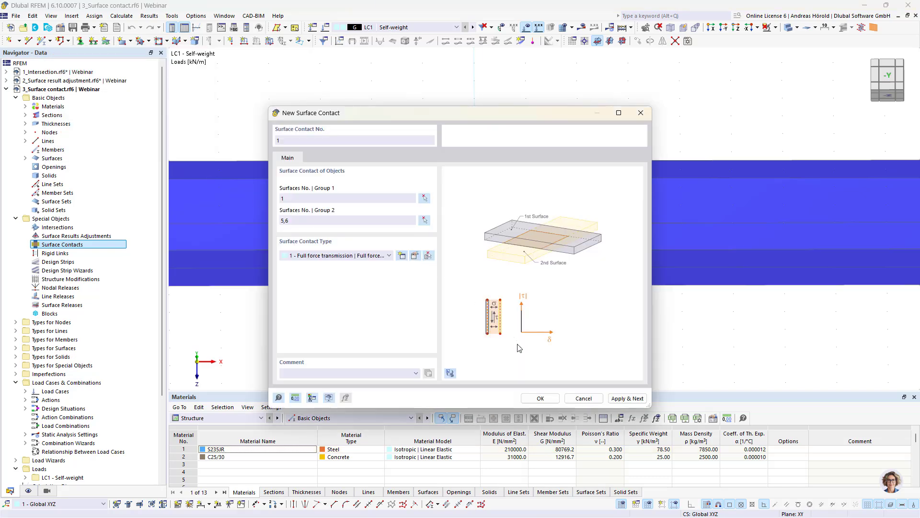
{"action": "left_click", "coordinate": [541, 398]}
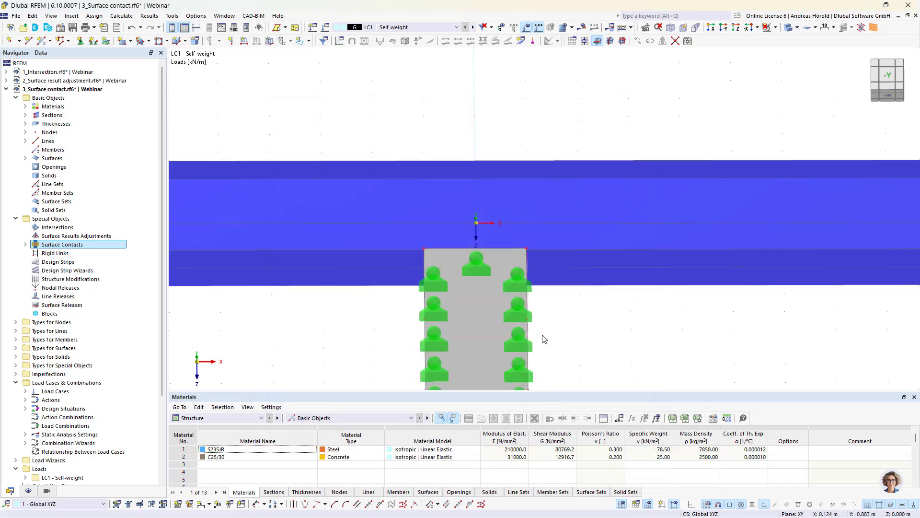
- Calculate load case LC1 and examine the global deformations of the beam around its contact with the supporting plate
{"action": "scroll", "coordinate": [575, 308], "scroll_direction": "down", "scroll_amount": 3}
{"action": "middle_click_drag", "start_coordinate": [637, 330], "coordinate": [651, 375], "text": "ctrl"}
{"action": "middle_click_drag", "start_coordinate": [496, 338], "coordinate": [351, 312]}
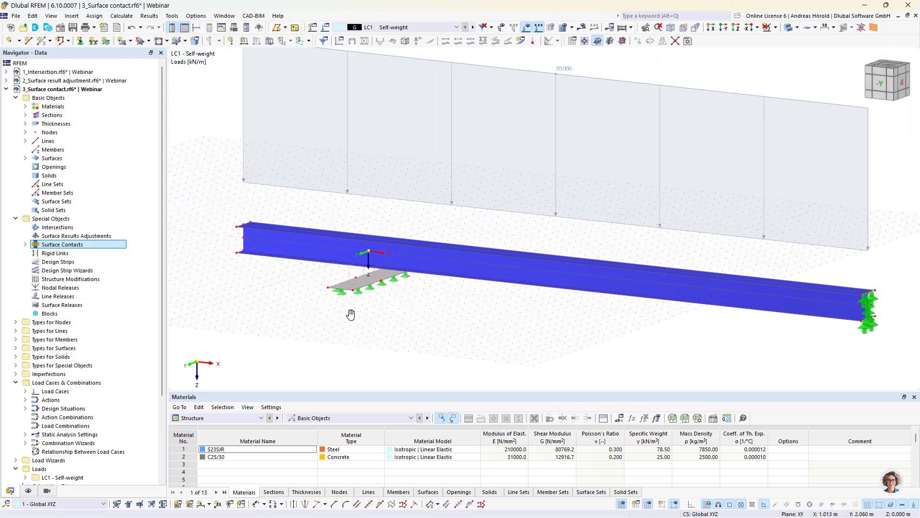
{"action": "left_click", "coordinate": [581, 27]}
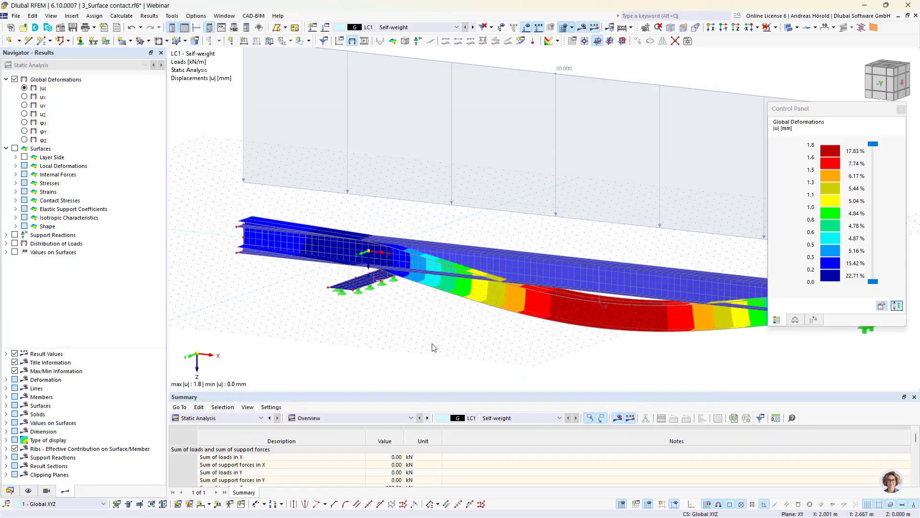
{"action": "middle_click_drag", "start_coordinate": [434, 348], "coordinate": [487, 338], "text": "ctrl"}
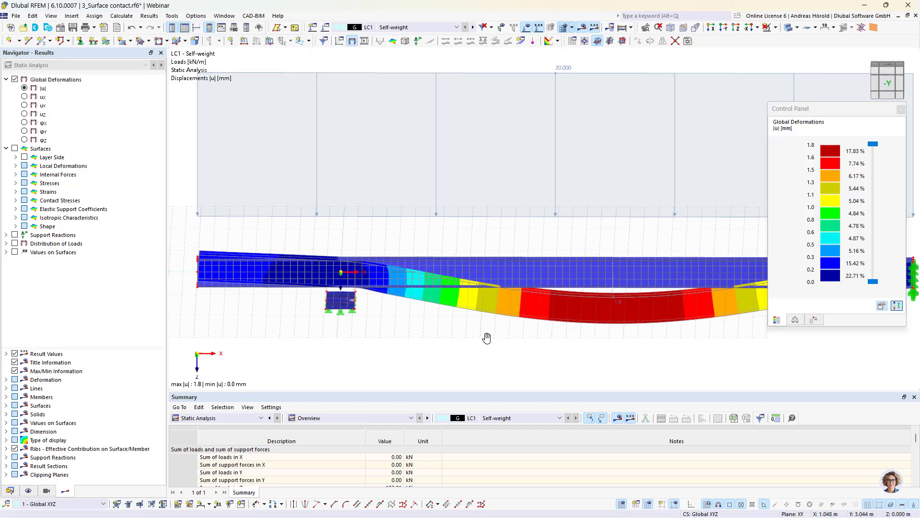
{"action": "scroll", "coordinate": [367, 317], "scroll_direction": "up", "scroll_amount": 6}
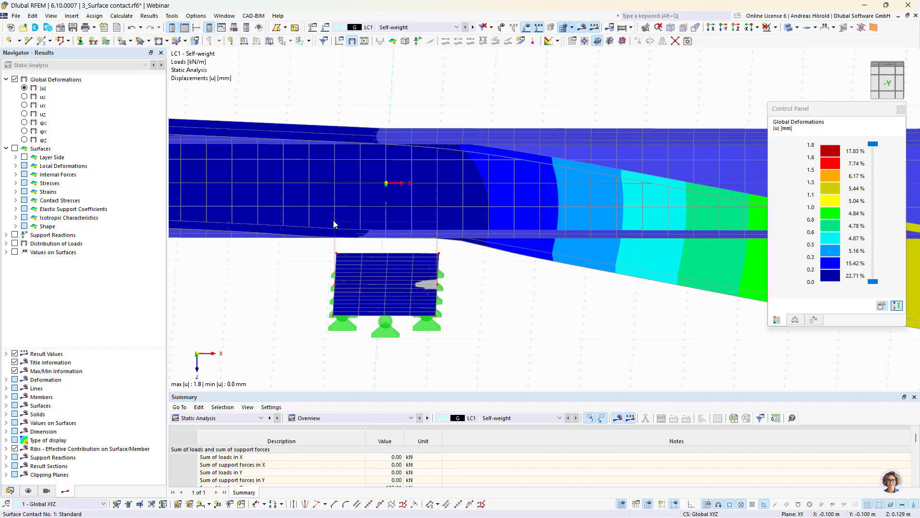
{"action": "scroll", "coordinate": [345, 234], "scroll_direction": "down", "scroll_amount": 2}
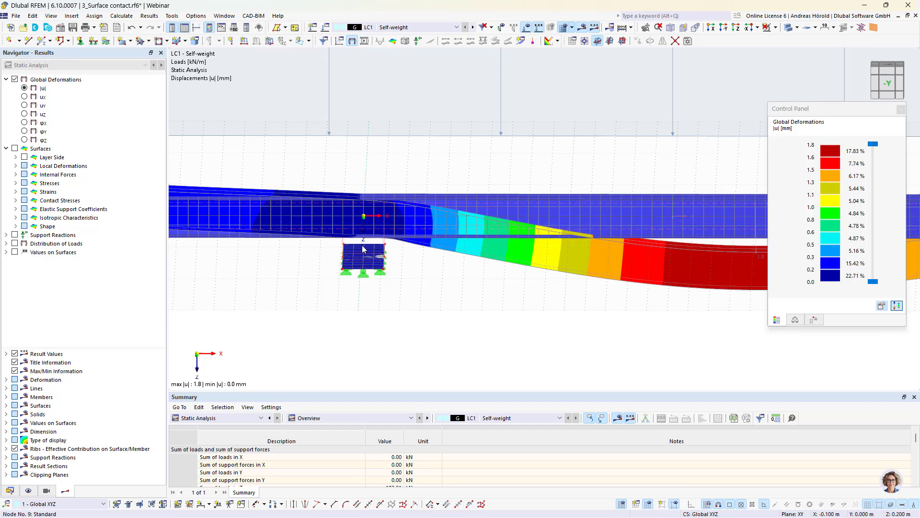
{"action": "scroll", "coordinate": [360, 269], "scroll_direction": "down", "scroll_amount": 4}
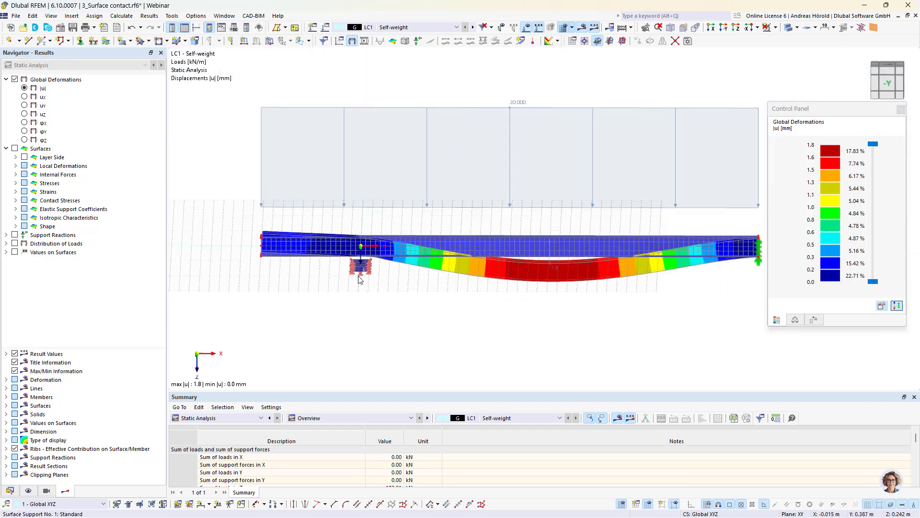
{"action": "scroll", "coordinate": [472, 331], "scroll_direction": "down", "scroll_amount": 2}
- Copy the whole beam and plate model, including loading, by a displacement of 2 m in Y
{"action": "middle_click_drag", "start_coordinate": [526, 335], "coordinate": [405, 349], "text": "ctrl"}
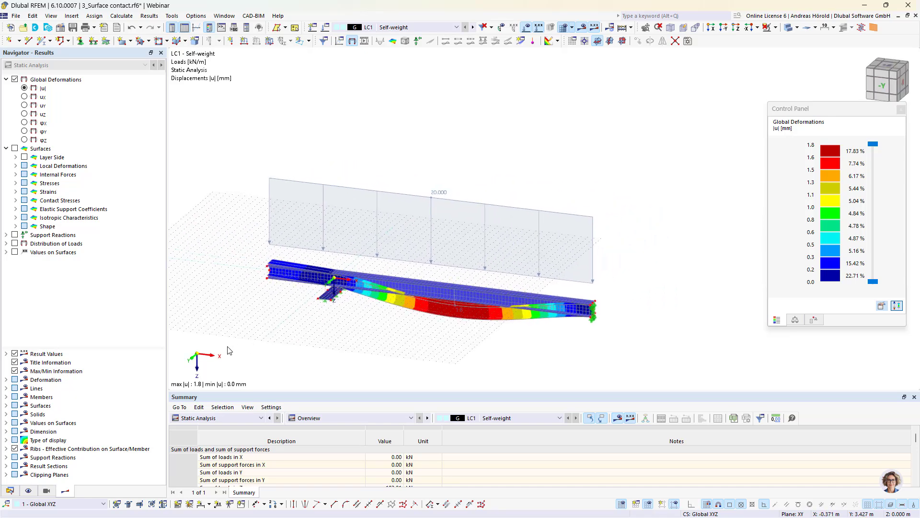
{"action": "left_click_drag", "start_coordinate": [226, 346], "coordinate": [666, 138]}
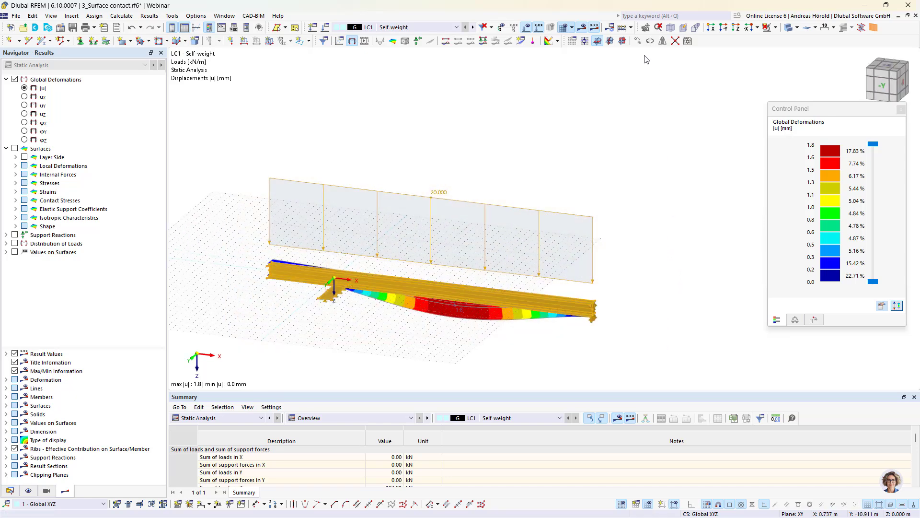
{"action": "left_click", "coordinate": [637, 41]}
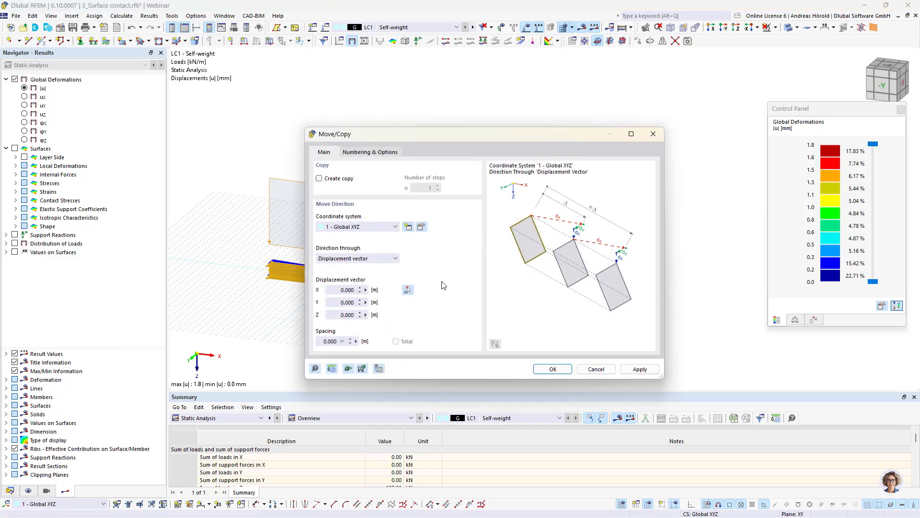
{"action": "left_click", "coordinate": [339, 303]}
{"action": "left_click_drag", "start_coordinate": [338, 303], "coordinate": [377, 306]}
{"action": "type", "text": "2"}
{"action": "left_click", "coordinate": [319, 179]}
{"action": "left_click", "coordinate": [366, 153]}
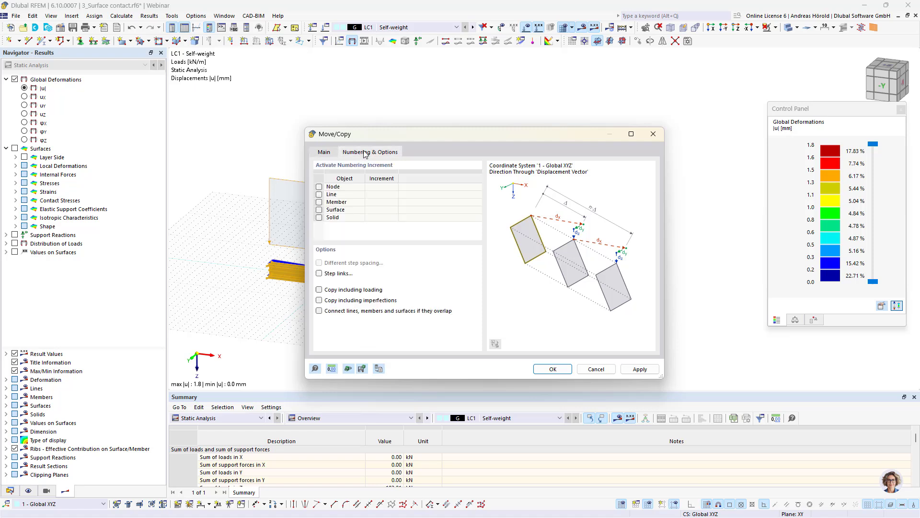
{"action": "left_click", "coordinate": [319, 290]}
{"action": "left_click", "coordinate": [552, 368]}
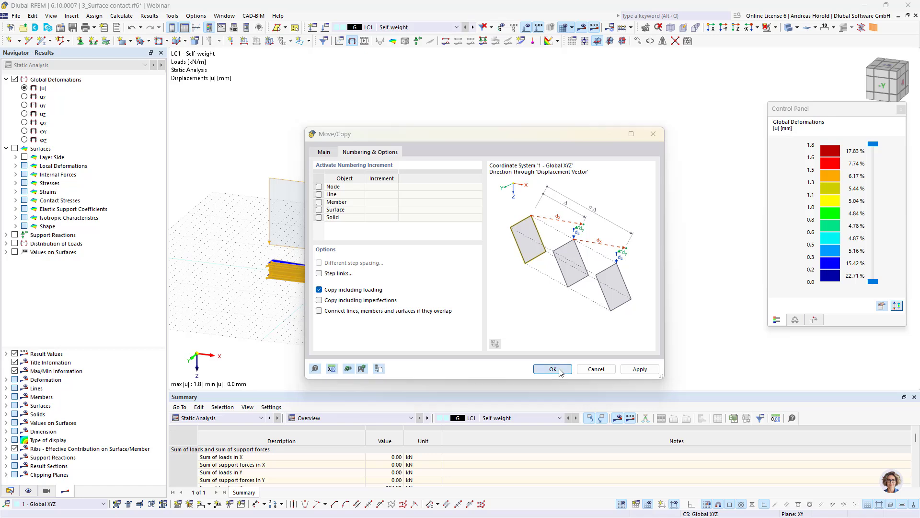
{"action": "left_click", "coordinate": [500, 304]}
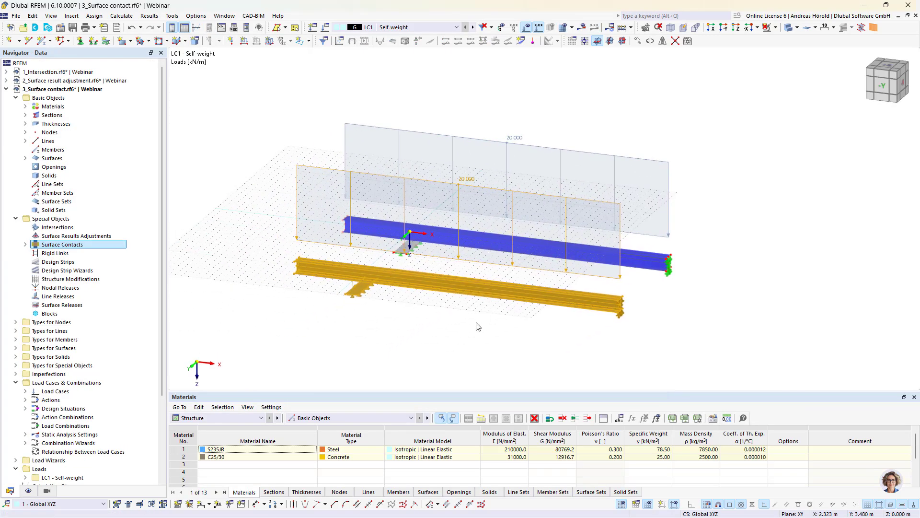
- For the copied plate's surface contact, define a new contact type with failure under tension perpendicular and rigid friction parallel to the surfaces
{"action": "scroll", "coordinate": [388, 317], "scroll_direction": "up", "scroll_amount": 5}
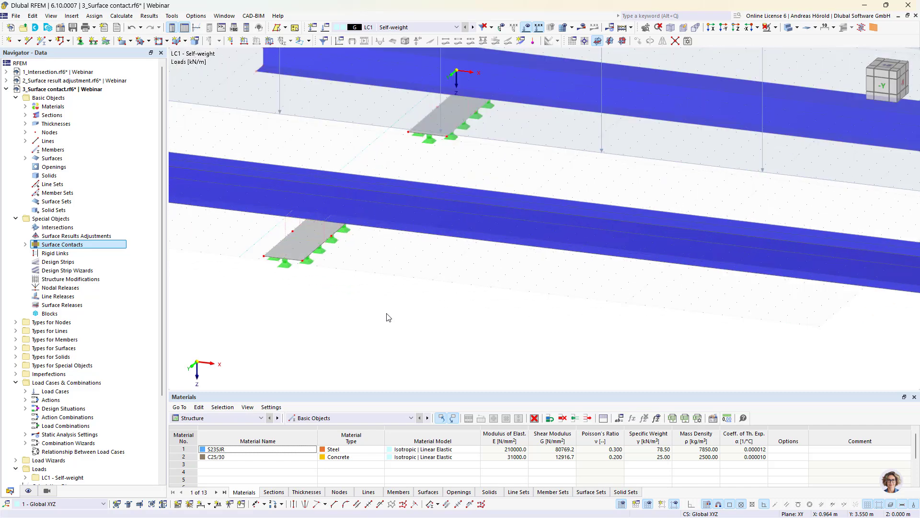
{"action": "double_click", "coordinate": [288, 229]}
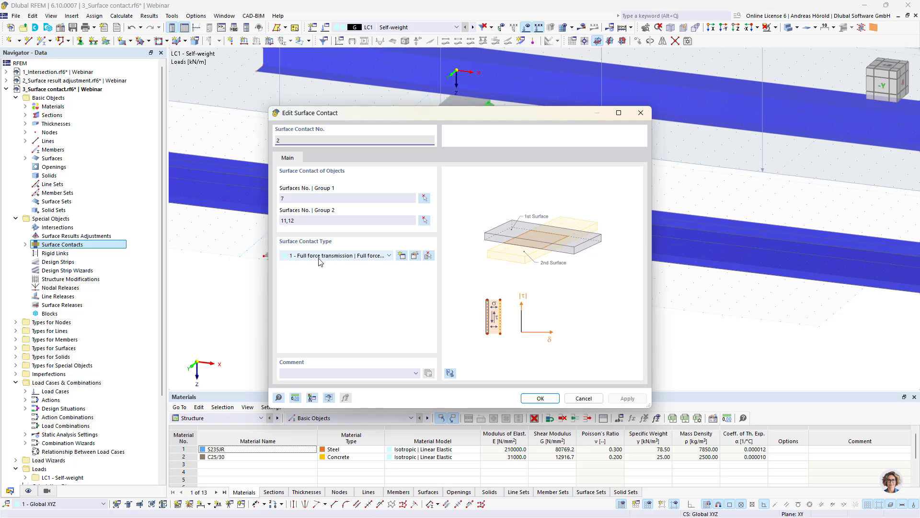
{"action": "left_click", "coordinate": [401, 256]}
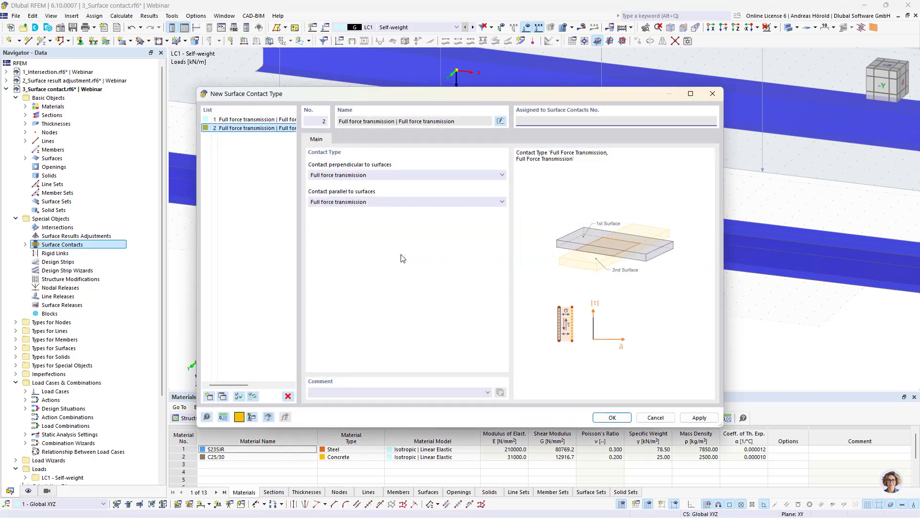
{"action": "left_click", "coordinate": [391, 176]}
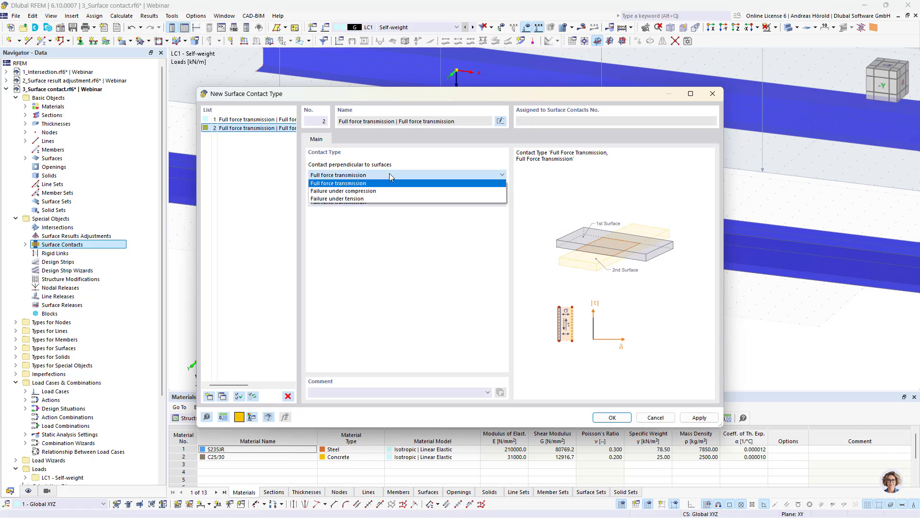
{"action": "left_click", "coordinate": [391, 199]}
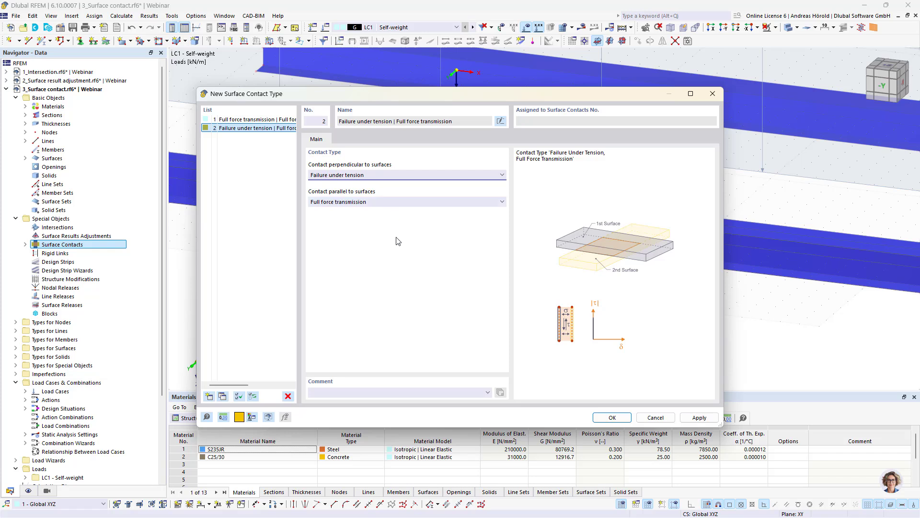
{"action": "left_click", "coordinate": [400, 202]}
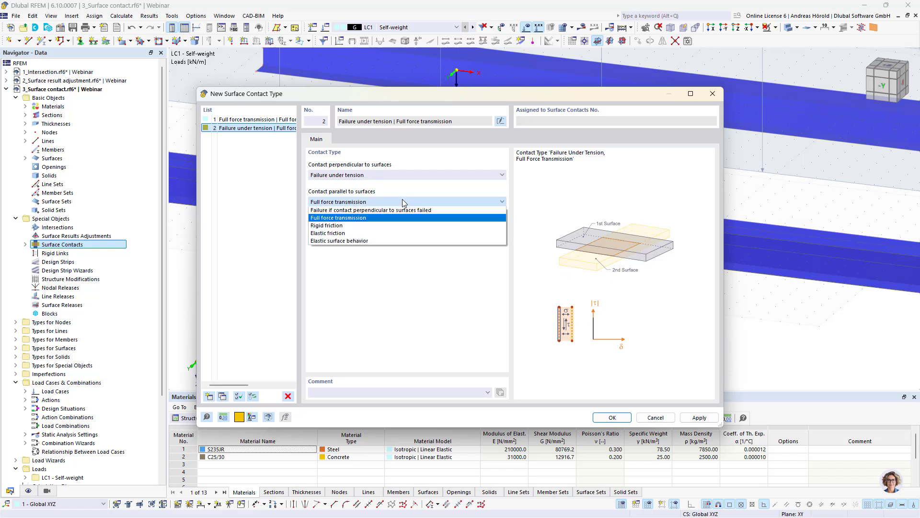
{"action": "left_click", "coordinate": [397, 227]}
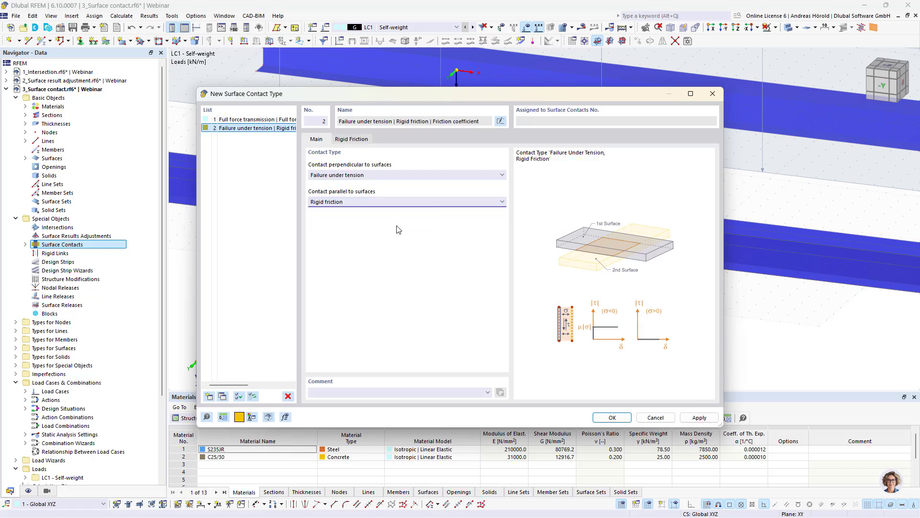
- Review the rigid friction parameters of the new contact type and return to its main contact settings
{"action": "left_click", "coordinate": [352, 141]}
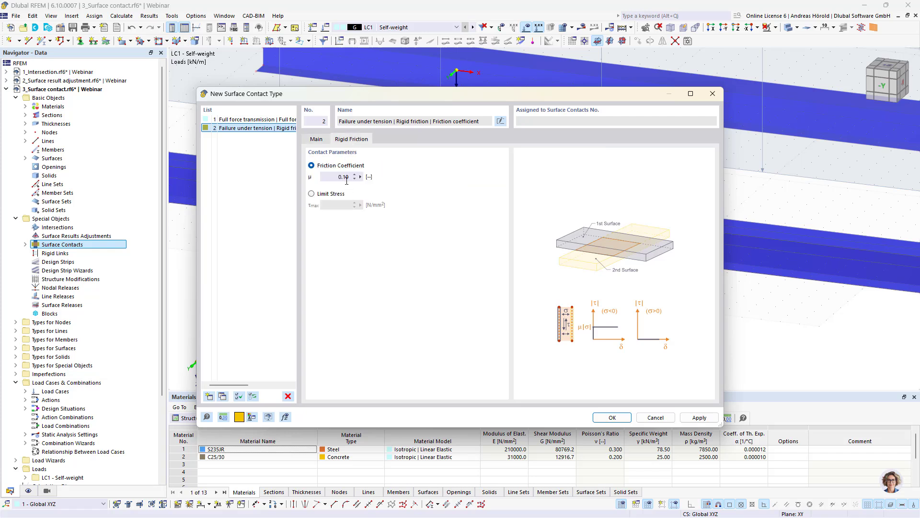
{"action": "left_click", "coordinate": [346, 177]}
{"action": "left_click", "coordinate": [316, 139]}
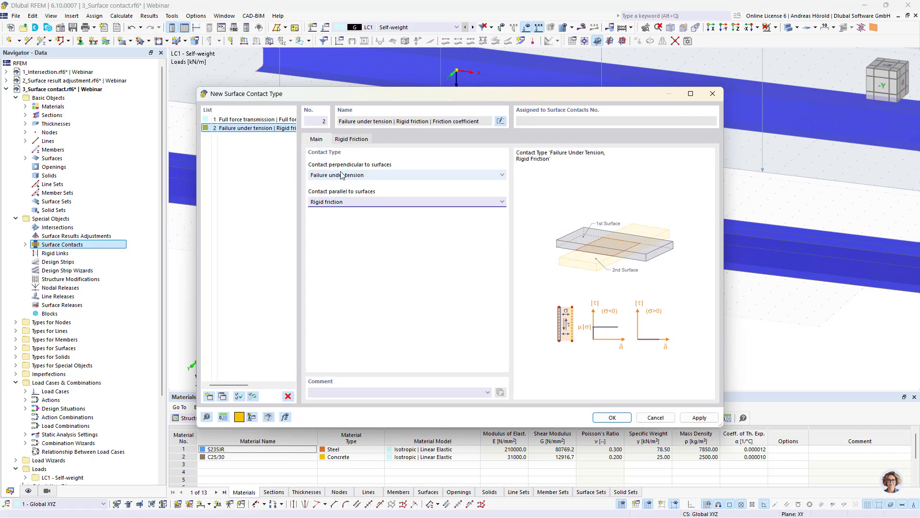
- Apply the tension-failure, rigid-friction contact type to the copied plate's surface contact and calculate LC1 to compare both beams' global deformations
{"action": "left_click", "coordinate": [612, 418]}
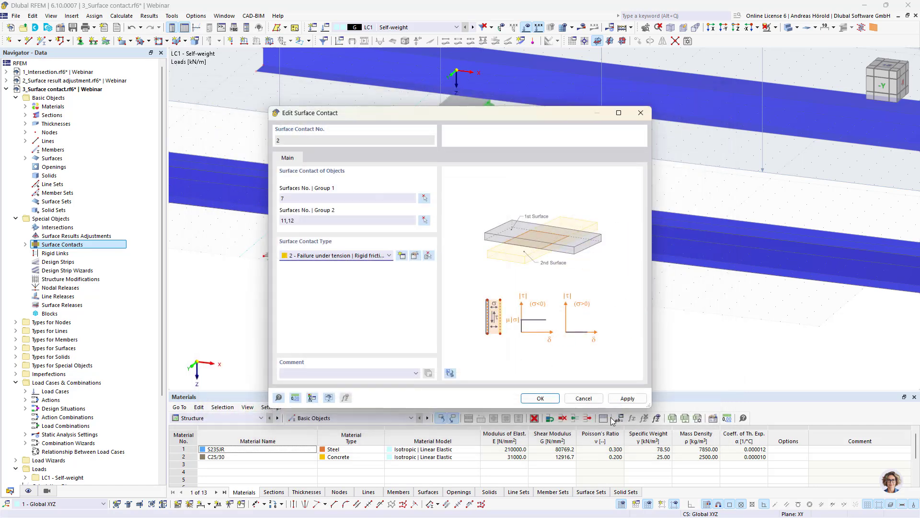
{"action": "left_click", "coordinate": [540, 398]}
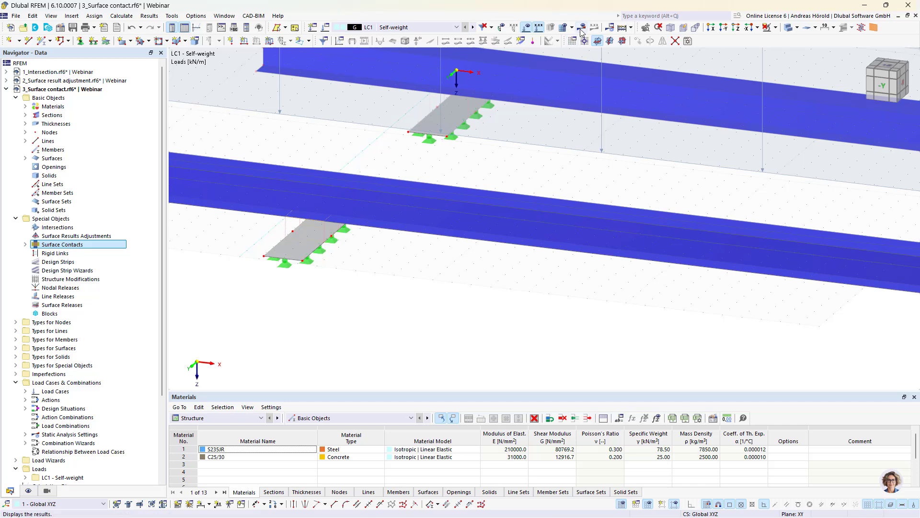
{"action": "left_click", "coordinate": [582, 27]}
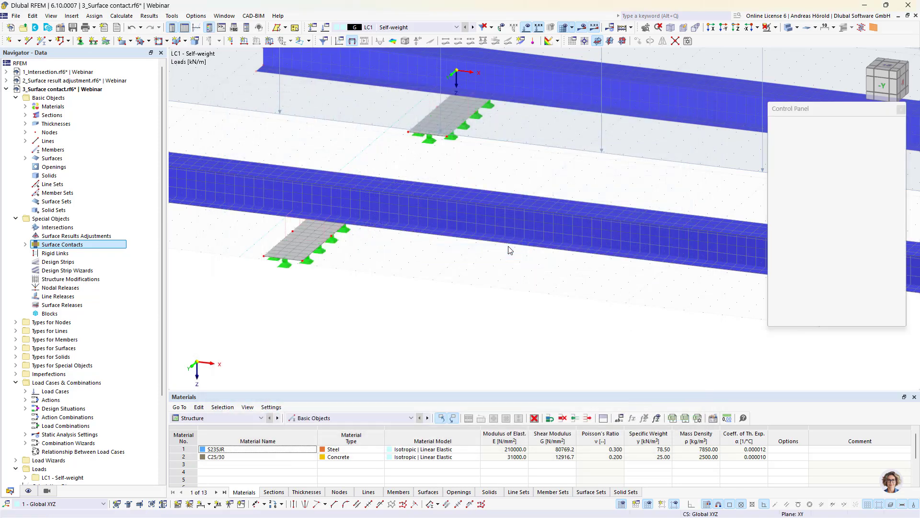
{"action": "middle_click_drag", "start_coordinate": [433, 321], "coordinate": [466, 307], "text": "ctrl"}
{"action": "scroll", "coordinate": [443, 306], "scroll_direction": "up", "scroll_amount": 2}
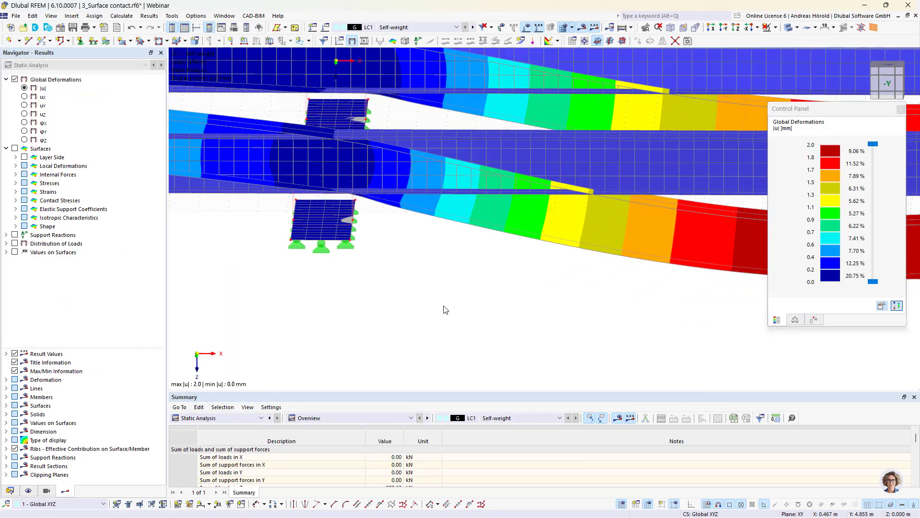
{"action": "scroll", "coordinate": [460, 325], "scroll_direction": "down", "scroll_amount": 2}
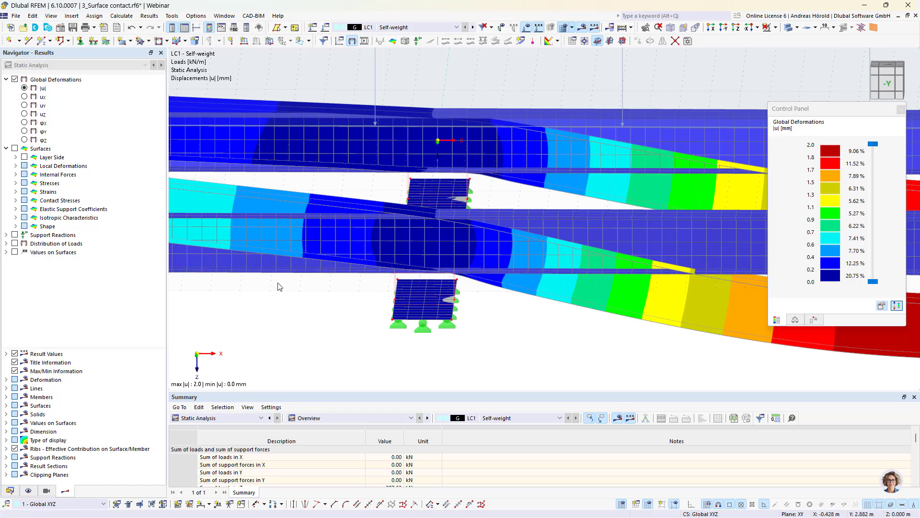
- Display the surface contact stresses σz and compare their distribution on the two supporting plates
{"action": "left_click", "coordinate": [16, 200]}
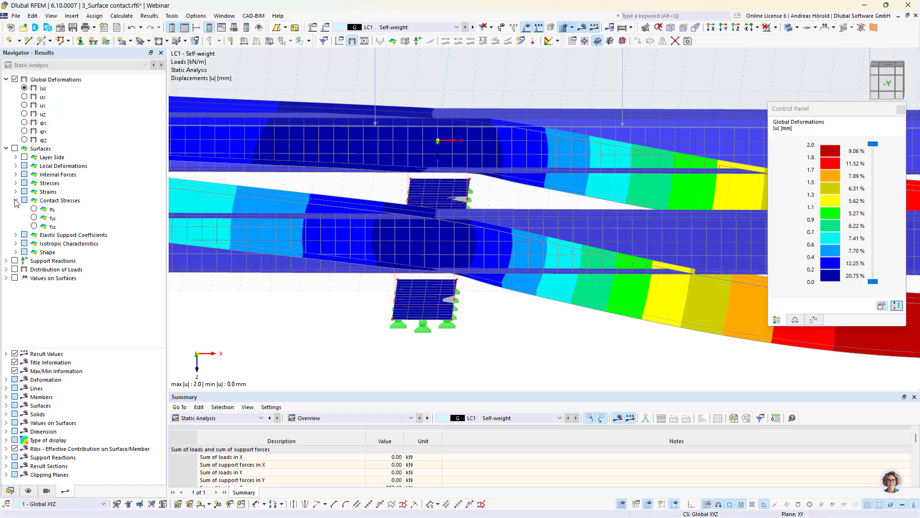
{"action": "left_click", "coordinate": [34, 209]}
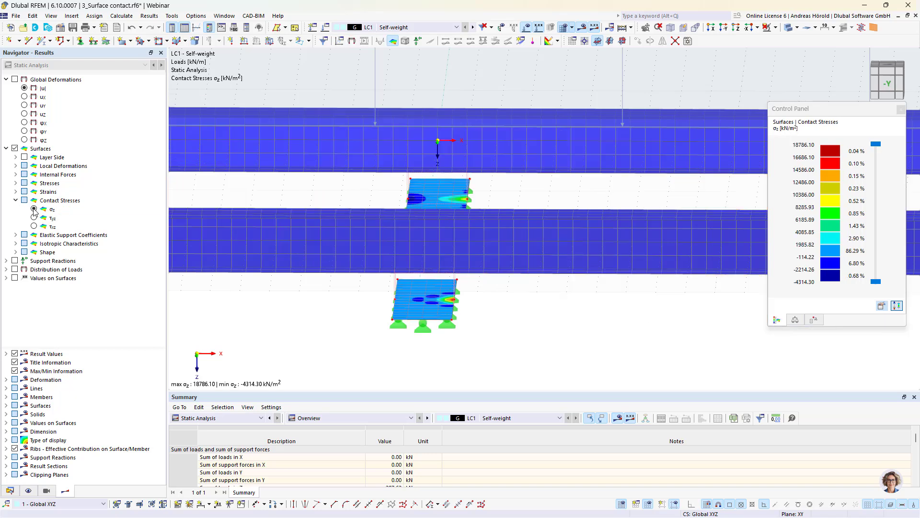
{"action": "scroll", "coordinate": [509, 309], "scroll_direction": "up", "scroll_amount": 4}
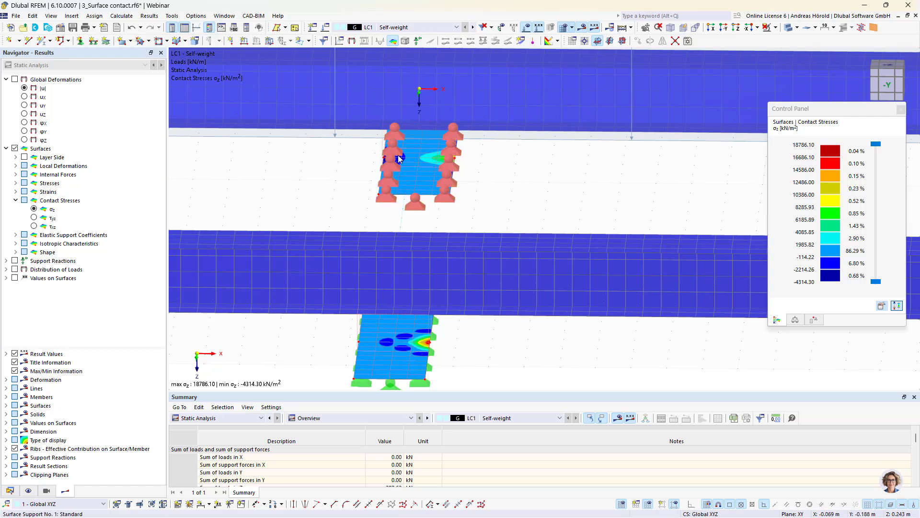
{"action": "scroll", "coordinate": [374, 242], "scroll_direction": "down", "scroll_amount": 2}
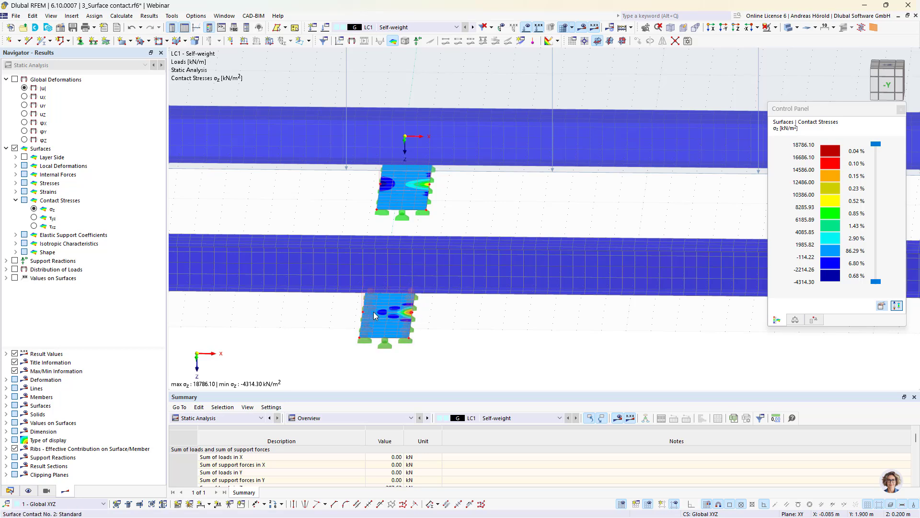
{"action": "scroll", "coordinate": [463, 339], "scroll_direction": "down", "scroll_amount": 2}
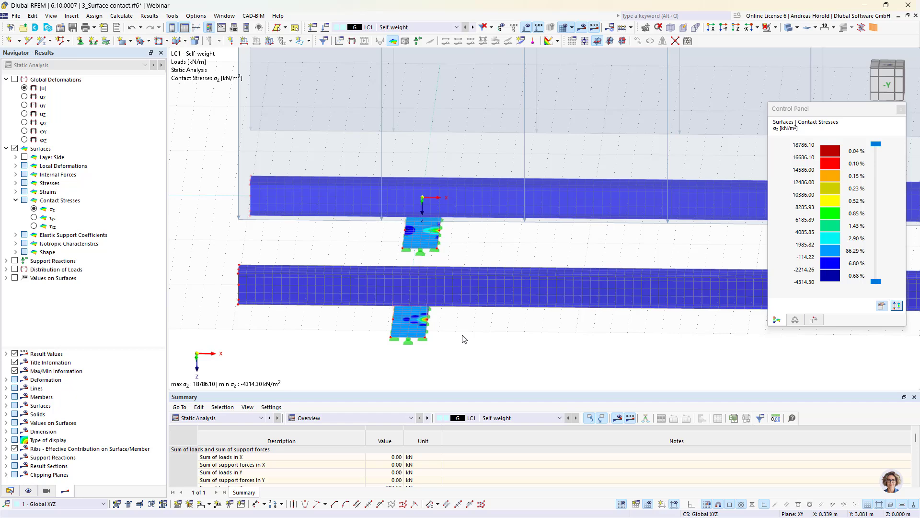
- Switch to the model 4_Rigid link.rf6 and inspect the gap between the supported surface and the loaded plate
{"action": "left_click", "coordinate": [10, 491]}
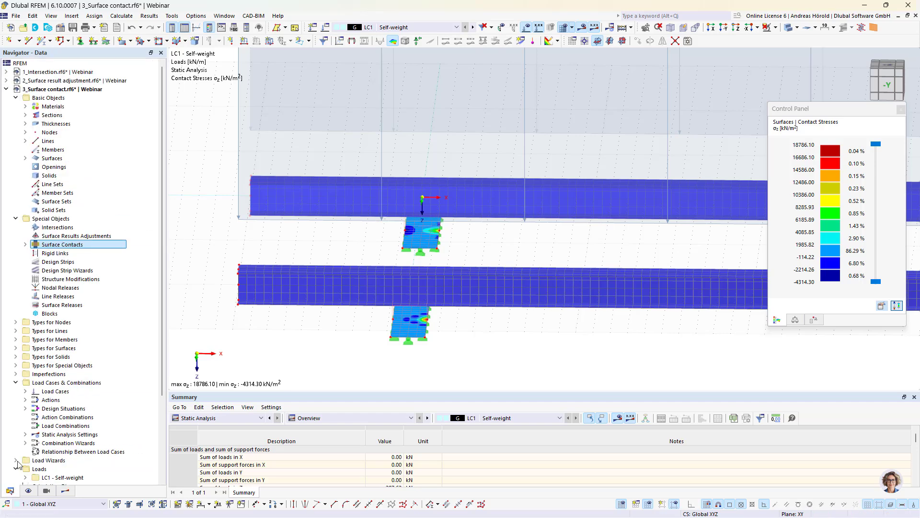
{"action": "left_click", "coordinate": [6, 89]}
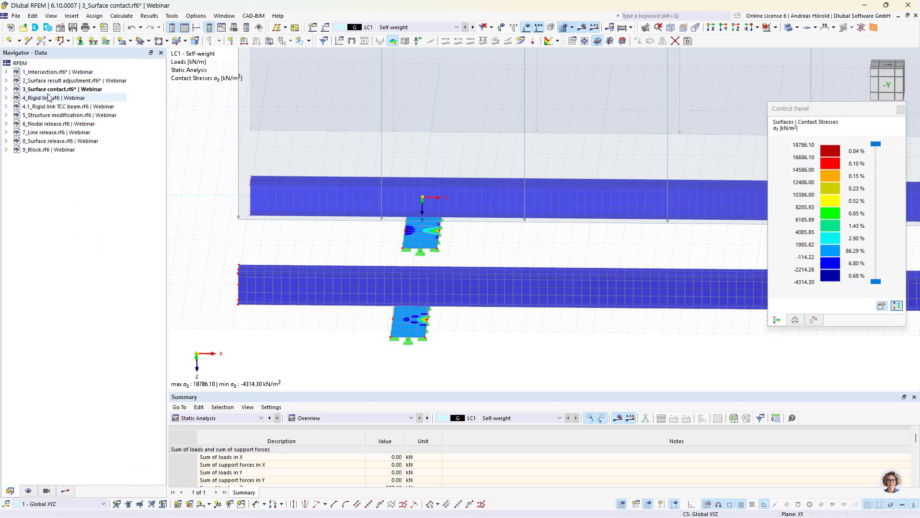
{"action": "left_click", "coordinate": [48, 98]}
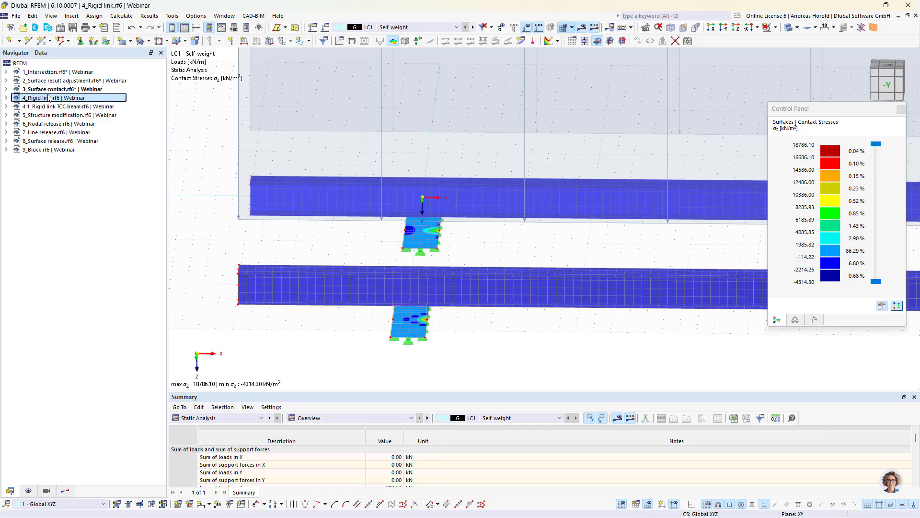
{"action": "double_click", "coordinate": [49, 97]}
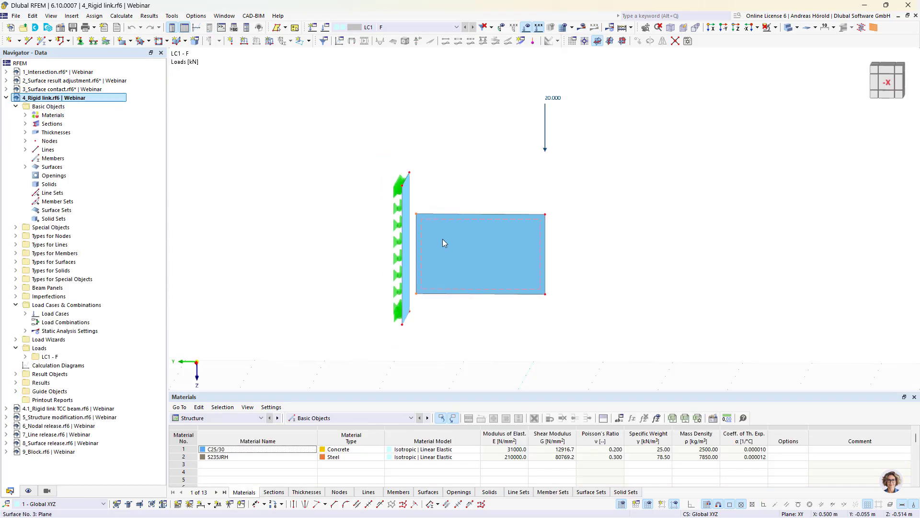
{"action": "scroll", "coordinate": [475, 234], "scroll_direction": "up", "scroll_amount": 2}
{"action": "middle_click_drag", "start_coordinate": [476, 234], "coordinate": [440, 249]}
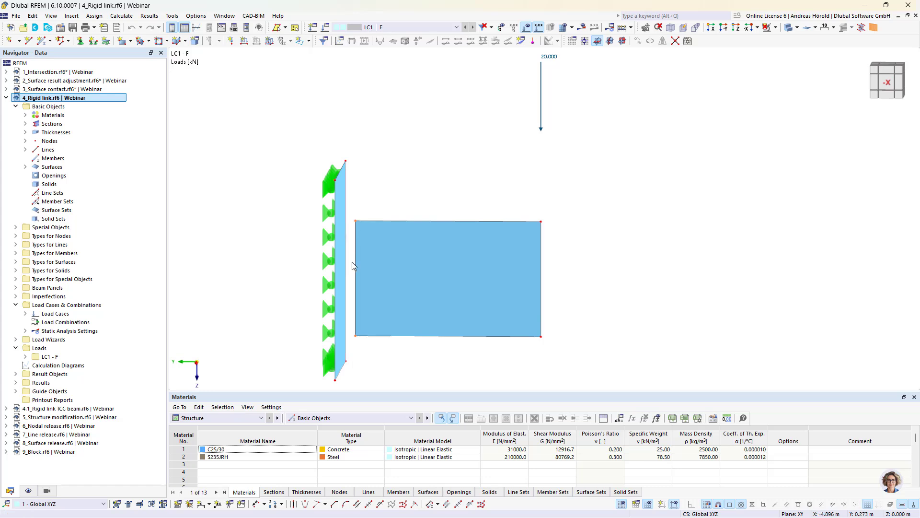
{"action": "scroll", "coordinate": [452, 351], "scroll_direction": "down", "scroll_amount": 2}
{"action": "middle_click_drag", "start_coordinate": [455, 356], "coordinate": [407, 289], "text": "ctrl"}
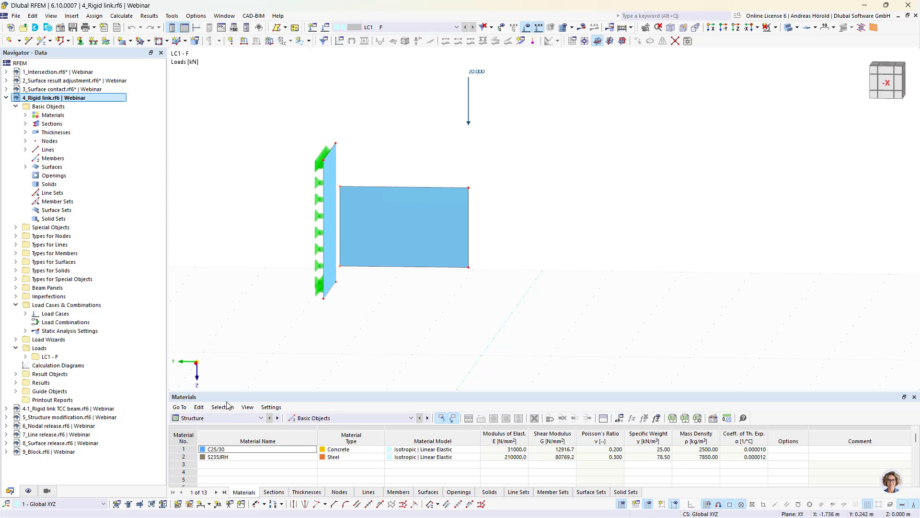
- Render the surfaces filled including thickness to check how they meet, and return to plain filled rendering
{"action": "left_click", "coordinate": [27, 491]}
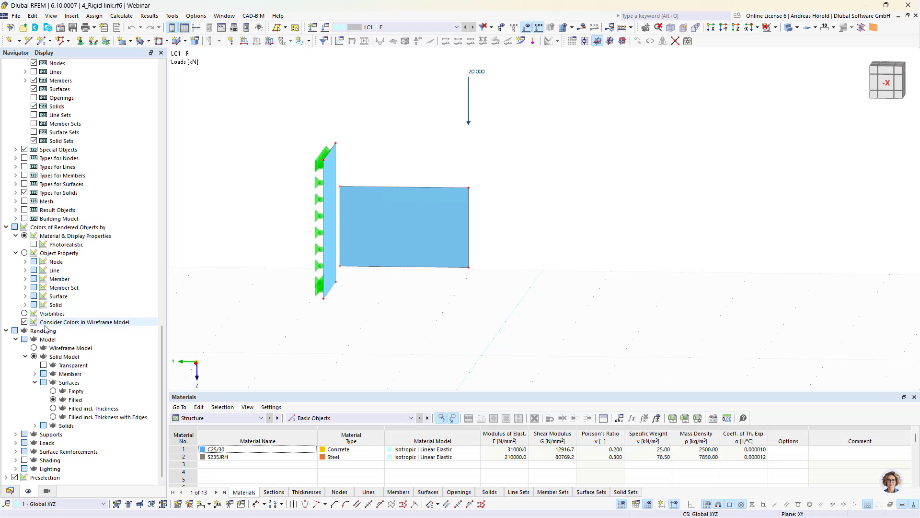
{"action": "left_click", "coordinate": [53, 409]}
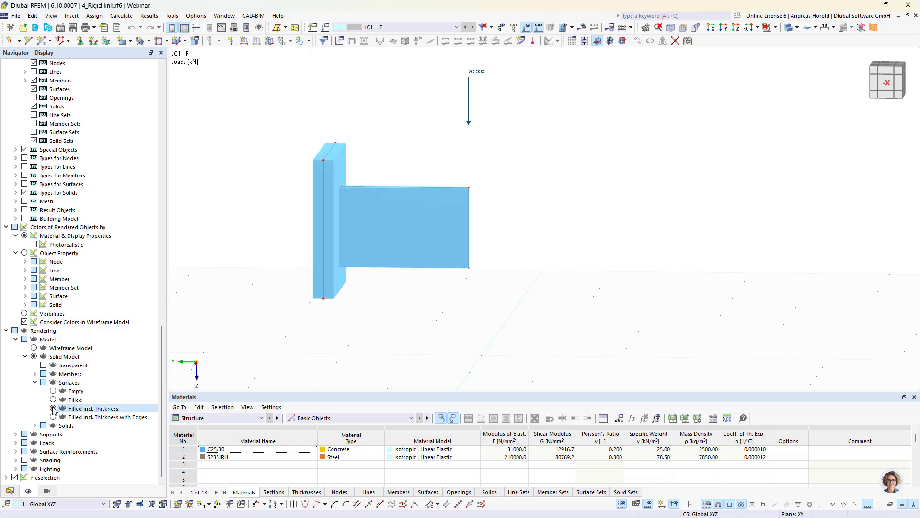
{"action": "mouse_move", "coordinate": [369, 348]}
{"action": "middle_mouse_down", "text": "ctrl"}
{"action": "mouse_move", "coordinate": [381, 343]}
{"action": "mouse_move", "coordinate": [370, 347]}
{"action": "middle_mouse_up", "text": "ctrl"}
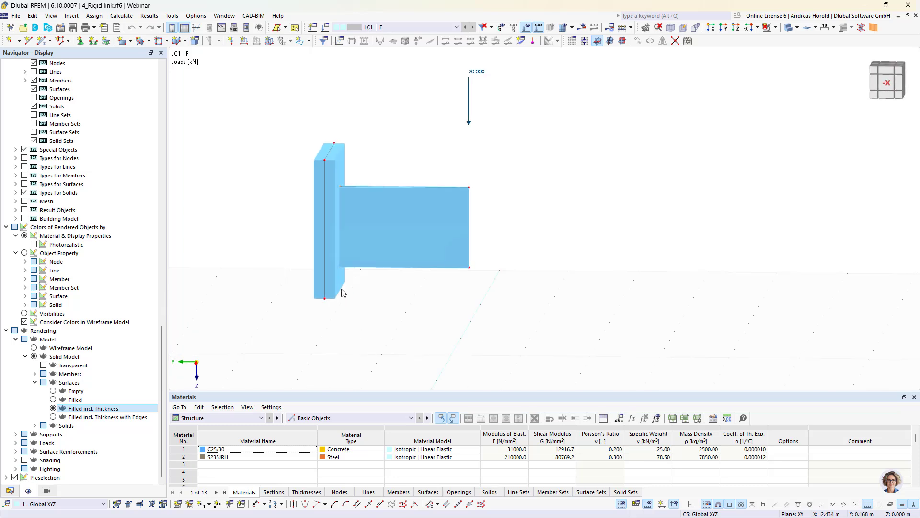
{"action": "left_click", "coordinate": [53, 400]}
{"action": "middle_click_drag", "start_coordinate": [397, 318], "coordinate": [417, 351], "text": "ctrl"}
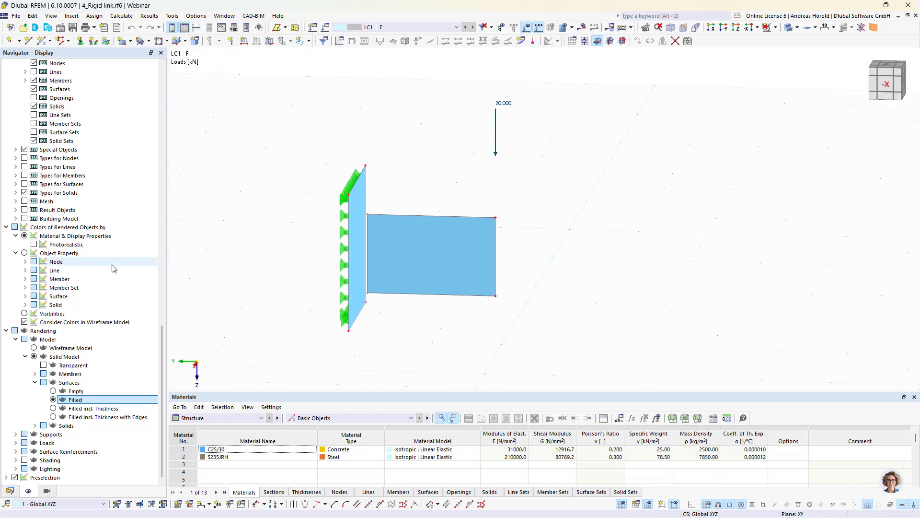
- Start a new rigid link and set its type to Line to surface
{"action": "left_click", "coordinate": [71, 15]}
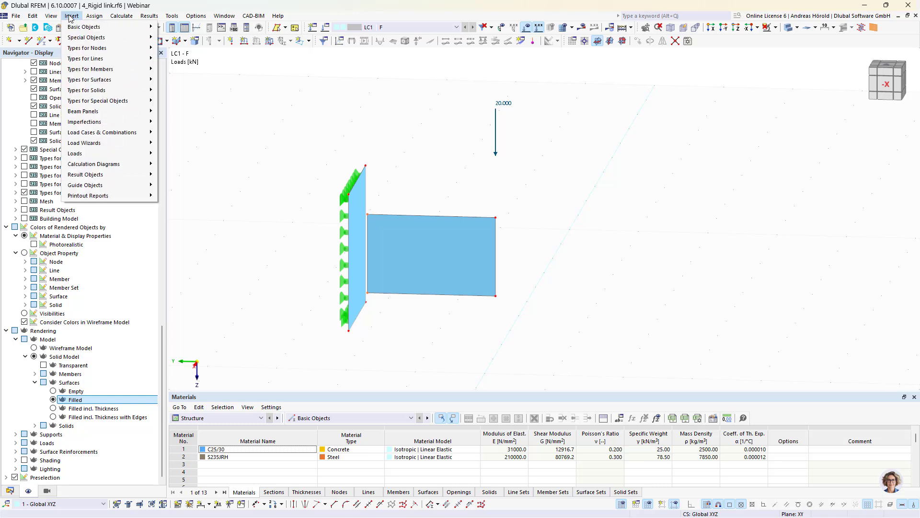
{"action": "mouse_move", "coordinate": [89, 38]}
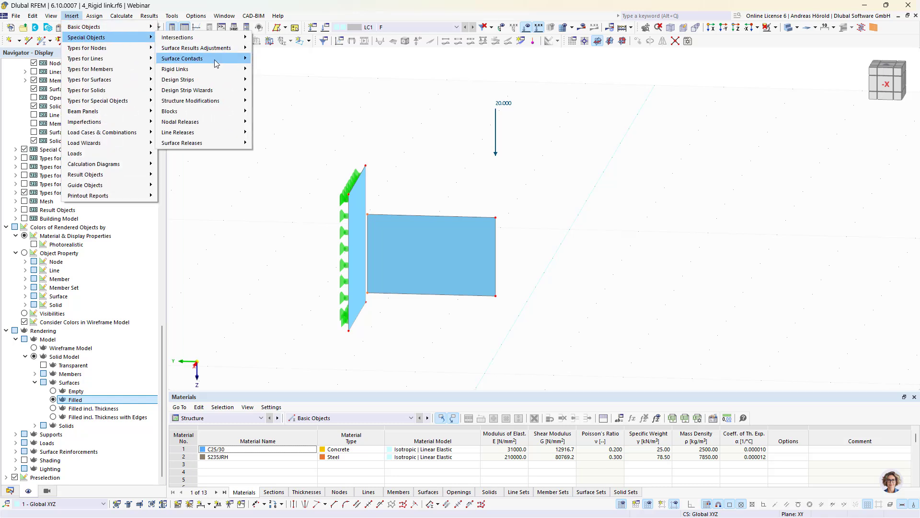
{"action": "mouse_move", "coordinate": [208, 71]}
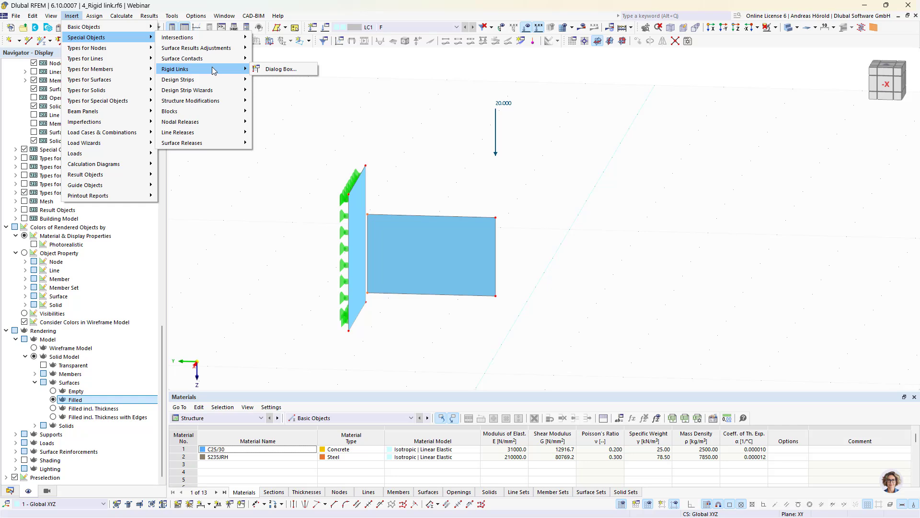
{"action": "left_click", "coordinate": [274, 69]}
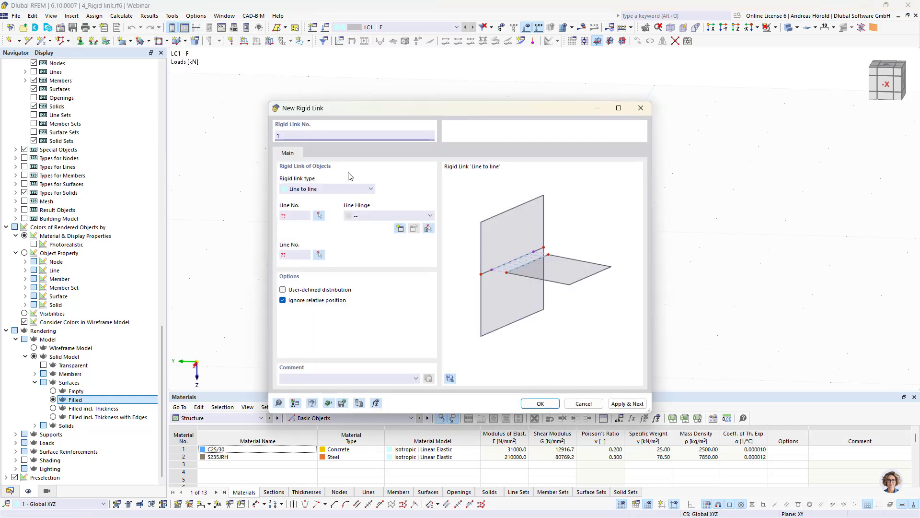
{"action": "left_click", "coordinate": [370, 190]}
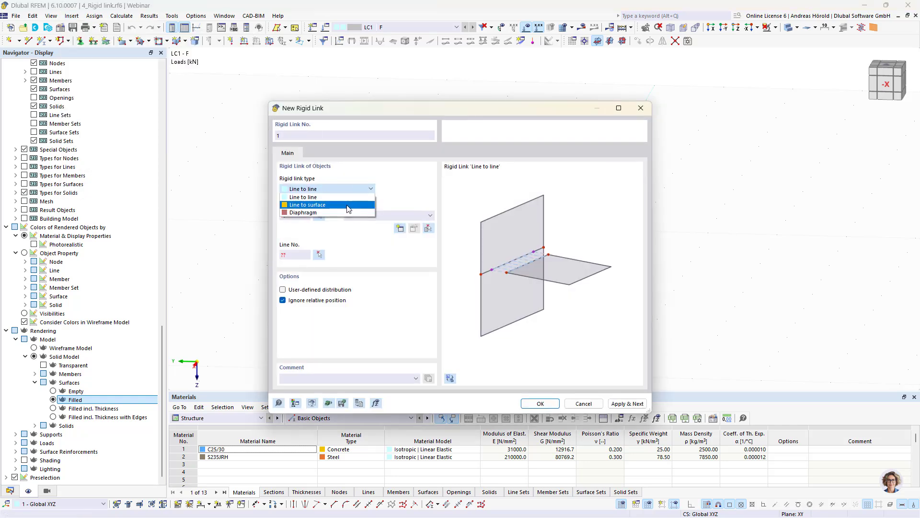
{"action": "left_click", "coordinate": [349, 205]}
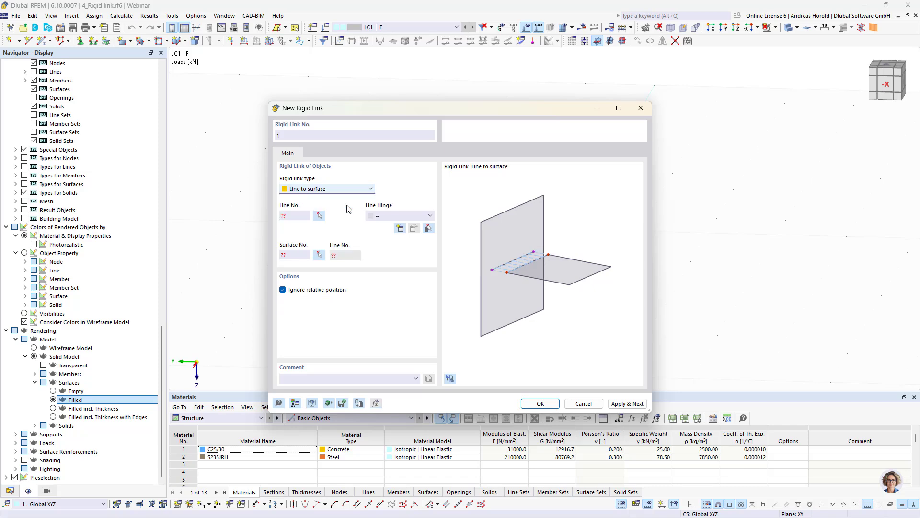
- Link the loaded plate's edge facing the gap to the supported surface, and create the rigid link, accepting deletion of existing results
{"action": "left_click", "coordinate": [318, 216]}
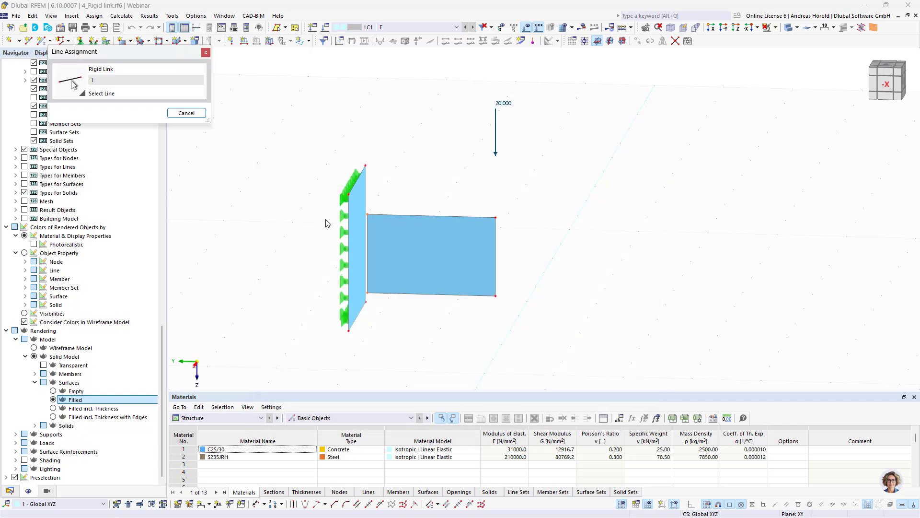
{"action": "left_click", "coordinate": [367, 237]}
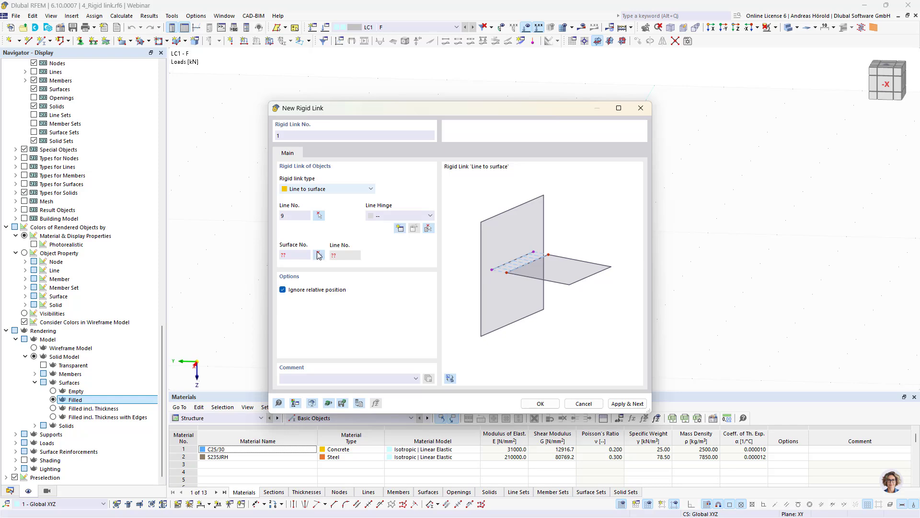
{"action": "left_click", "coordinate": [319, 255]}
{"action": "left_click", "coordinate": [360, 243]}
{"action": "left_click", "coordinate": [540, 403]}
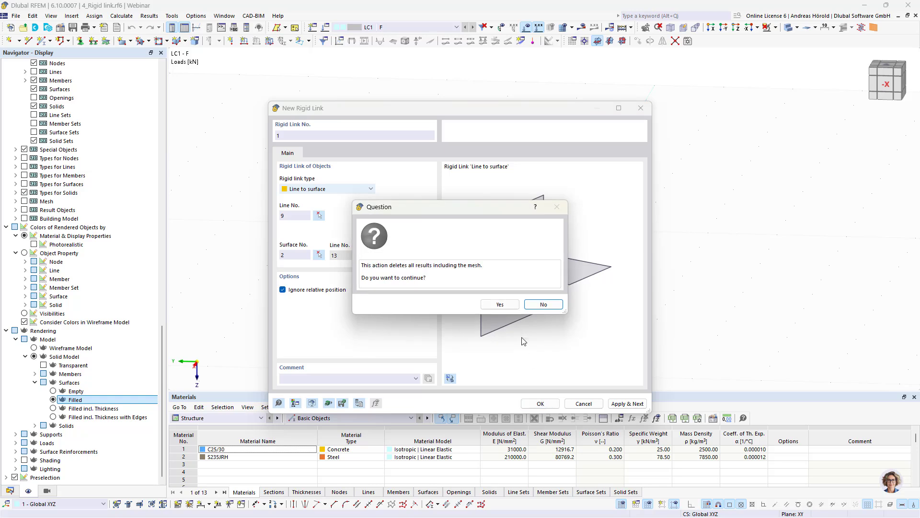
{"action": "left_click", "coordinate": [498, 305]}
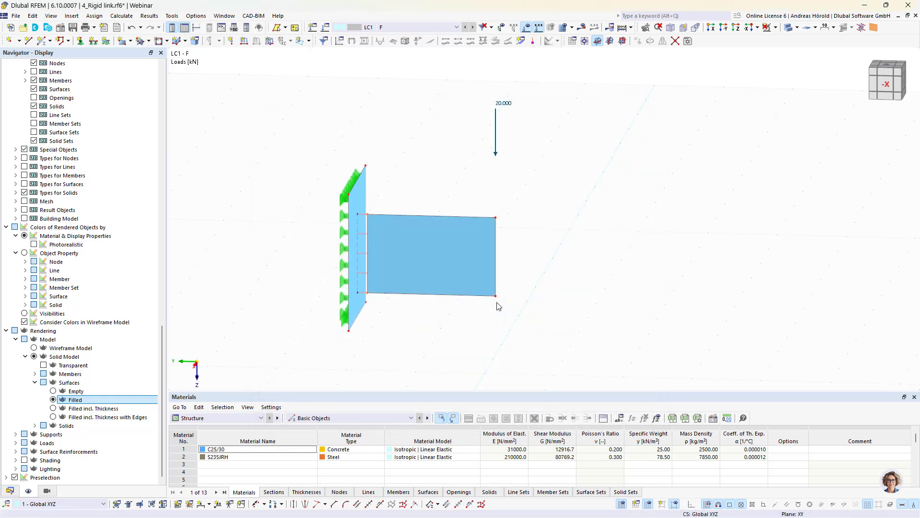
- Calculate load case LC1 and examine the equivalent von Mises stresses in the plate around the rigid link
{"action": "left_click", "coordinate": [582, 27]}
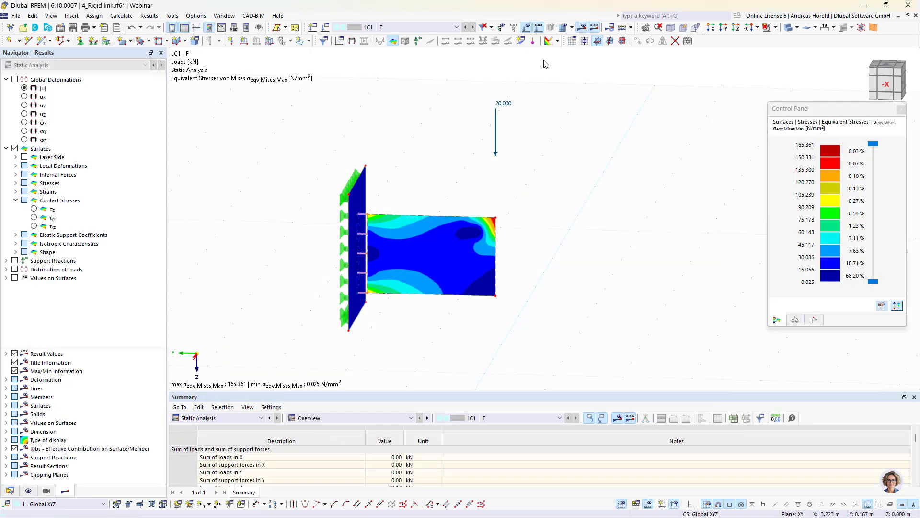
{"action": "scroll", "coordinate": [422, 258], "scroll_direction": "up", "scroll_amount": 5}
{"action": "middle_click_drag", "start_coordinate": [435, 257], "coordinate": [450, 276]}
{"action": "scroll", "coordinate": [481, 261], "scroll_direction": "up", "scroll_amount": 1}
{"action": "scroll", "coordinate": [468, 245], "scroll_direction": "down", "scroll_amount": 3}
{"action": "scroll", "coordinate": [449, 274], "scroll_direction": "down", "scroll_amount": 2}
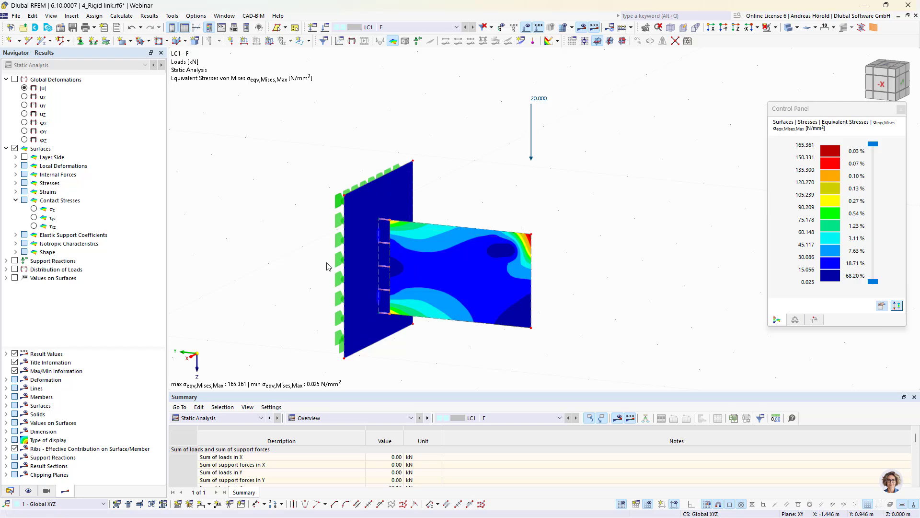
- Switch to the model 4.1_Rigid link TCC beam.rf6 and inspect the timber beam beneath the loaded concrete slab
{"action": "left_click", "coordinate": [9, 490]}
{"action": "left_click", "coordinate": [6, 98]}
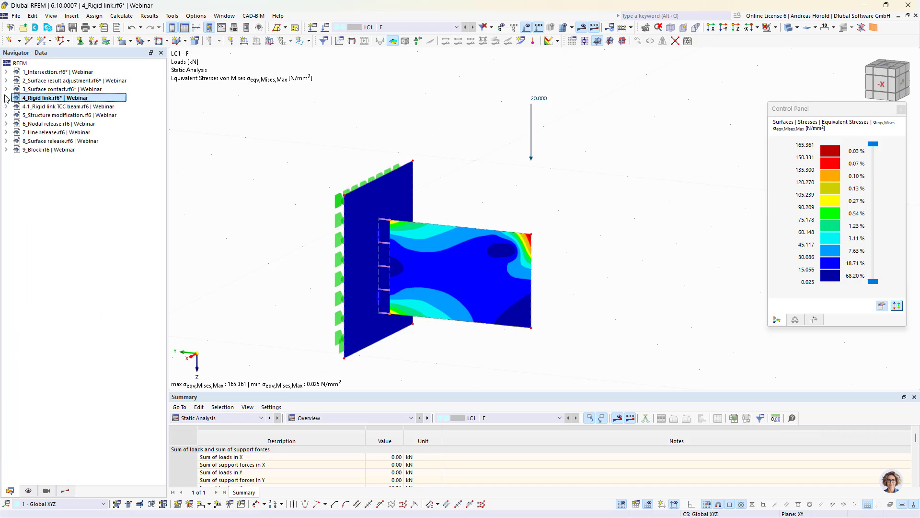
{"action": "left_click", "coordinate": [44, 107]}
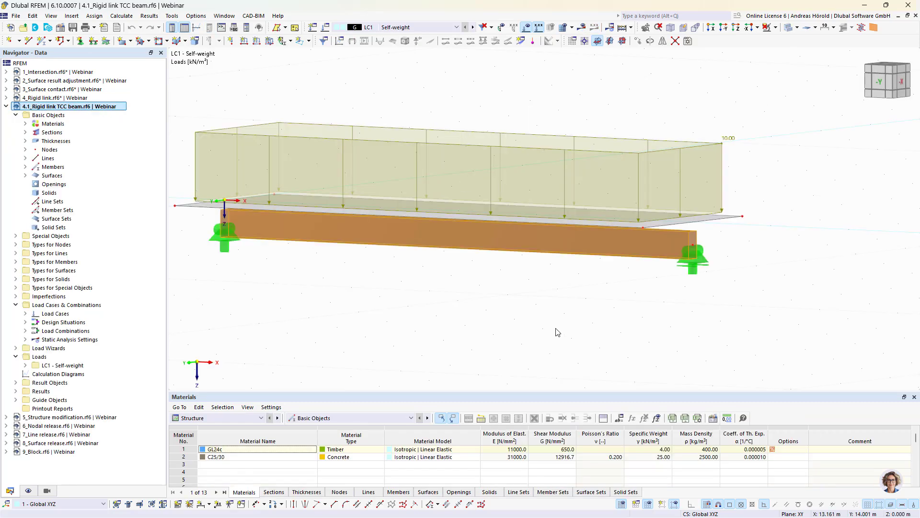
{"action": "mouse_move", "coordinate": [554, 316]}
{"action": "middle_mouse_down", "text": "ctrl"}
{"action": "mouse_move", "coordinate": [545, 331]}
{"action": "mouse_move", "coordinate": [503, 335]}
{"action": "mouse_move", "coordinate": [565, 303]}
{"action": "middle_mouse_up", "text": "ctrl"}
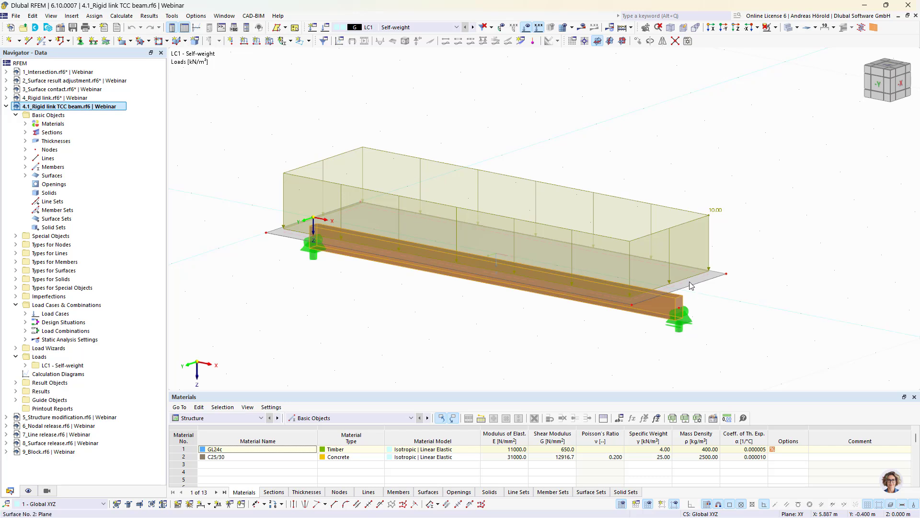
- Render the surfaces filled including thickness to inspect the slab above the timber beam end-on, and return to the plain filled display
{"action": "mouse_move", "coordinate": [690, 284]}
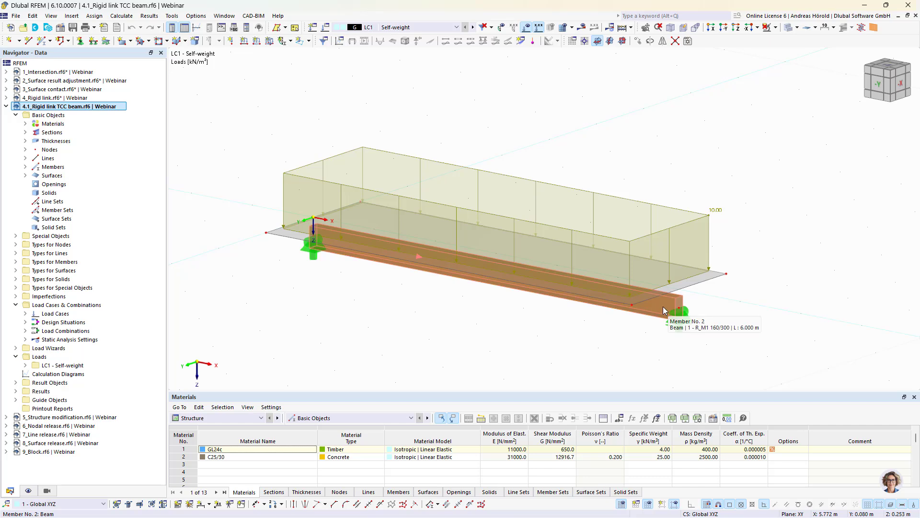
{"action": "middle_click_drag", "start_coordinate": [697, 317], "coordinate": [597, 283], "text": "ctrl"}
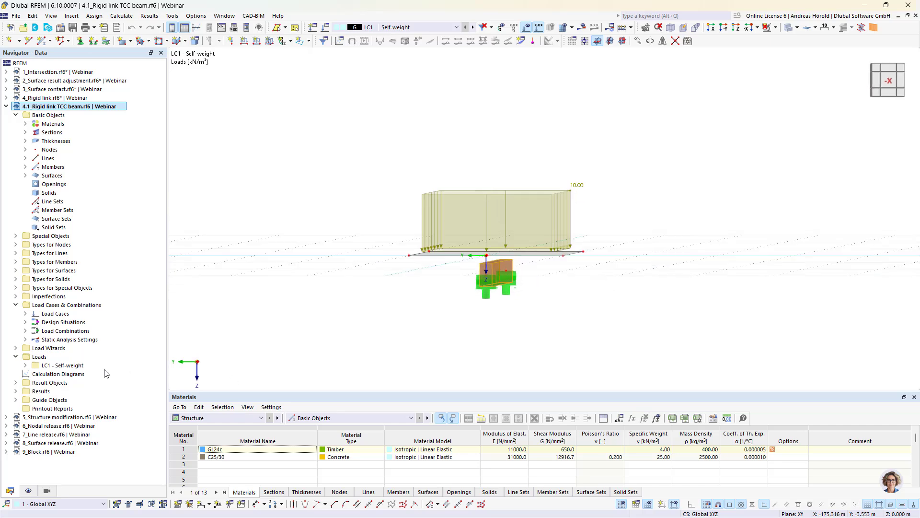
{"action": "left_click", "coordinate": [29, 490]}
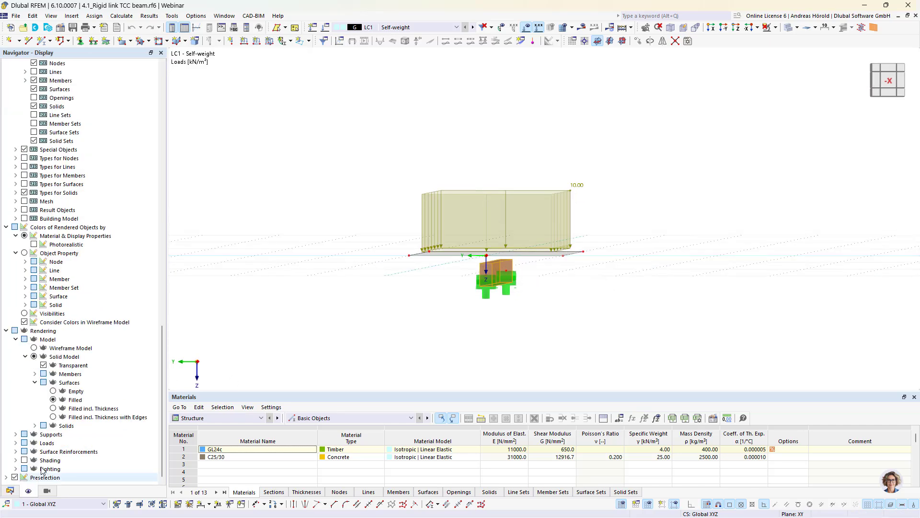
{"action": "left_click", "coordinate": [54, 409]}
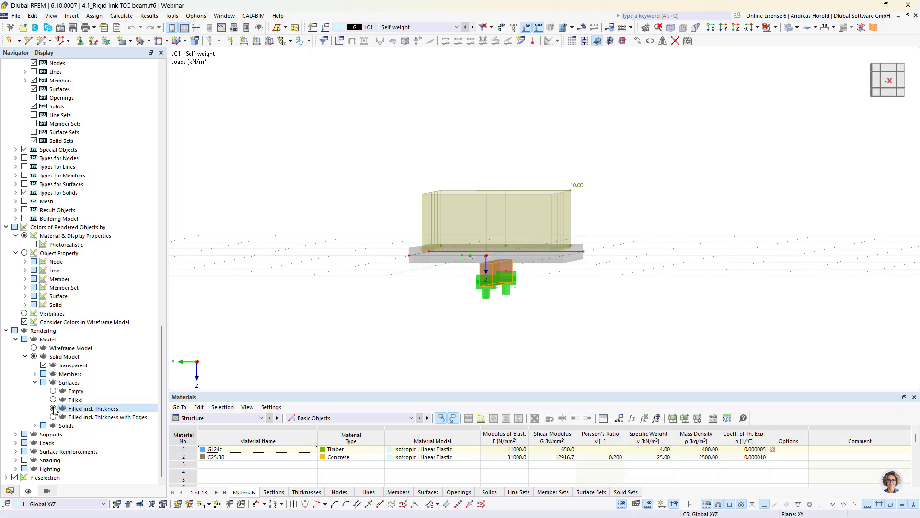
{"action": "mouse_move", "coordinate": [551, 329]}
{"action": "middle_mouse_down", "text": "ctrl"}
{"action": "mouse_move", "coordinate": [559, 325]}
{"action": "mouse_move", "coordinate": [533, 326]}
{"action": "middle_mouse_up", "text": "ctrl"}
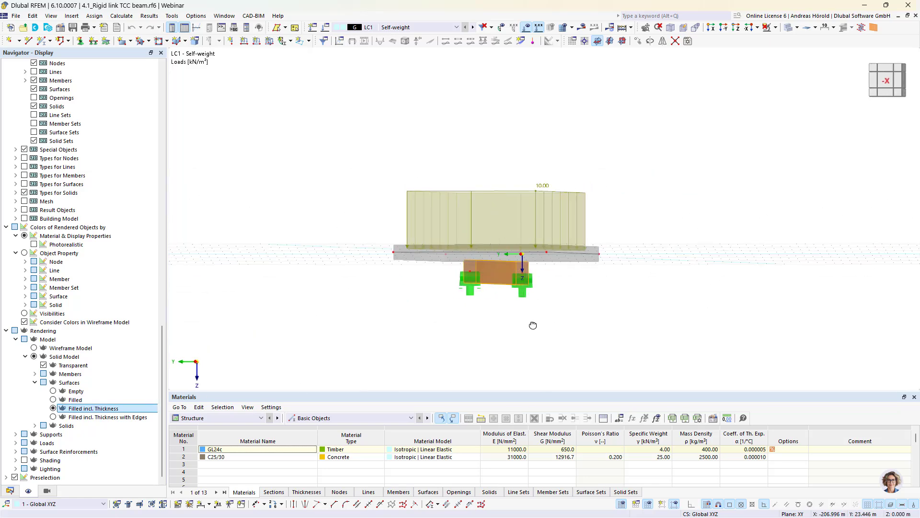
{"action": "left_click", "coordinate": [53, 400]}
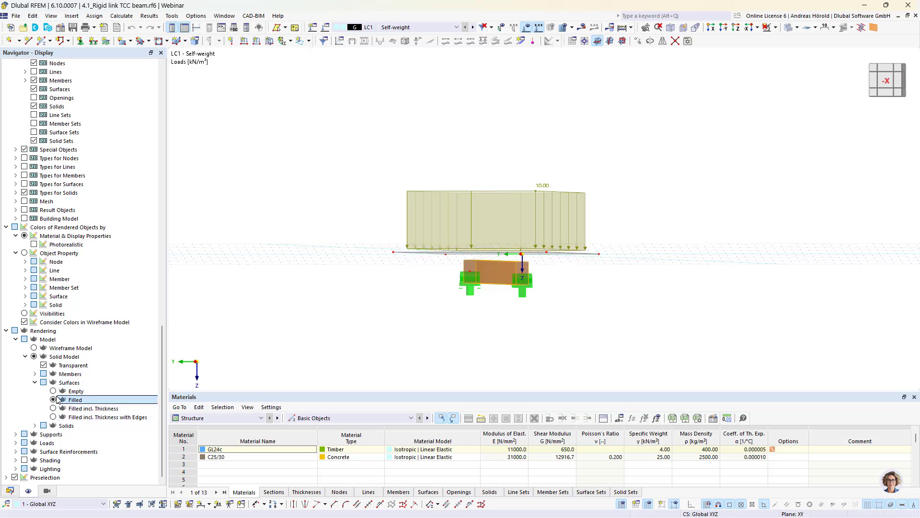
- Start a new rigid link among the special objects and set its type to Line to surface
{"action": "left_click", "coordinate": [9, 489]}
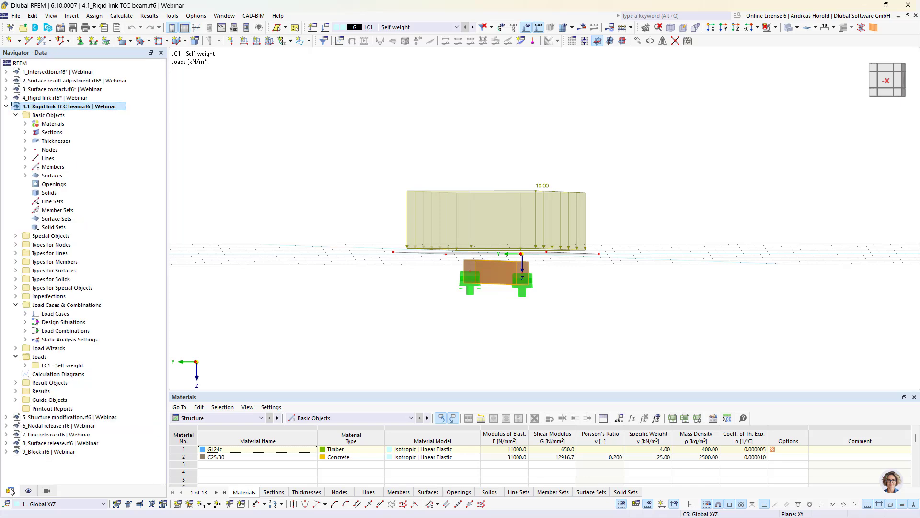
{"action": "left_click", "coordinate": [16, 236]}
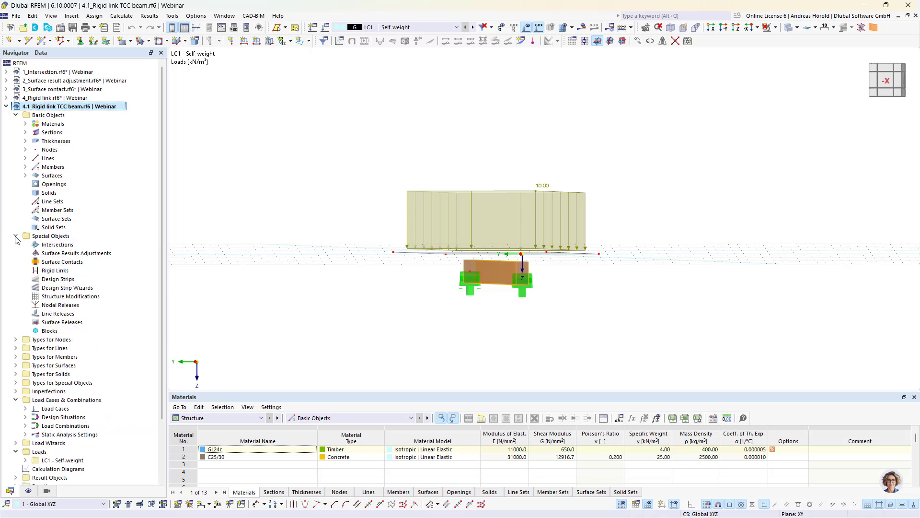
{"action": "right_click", "coordinate": [55, 271]}
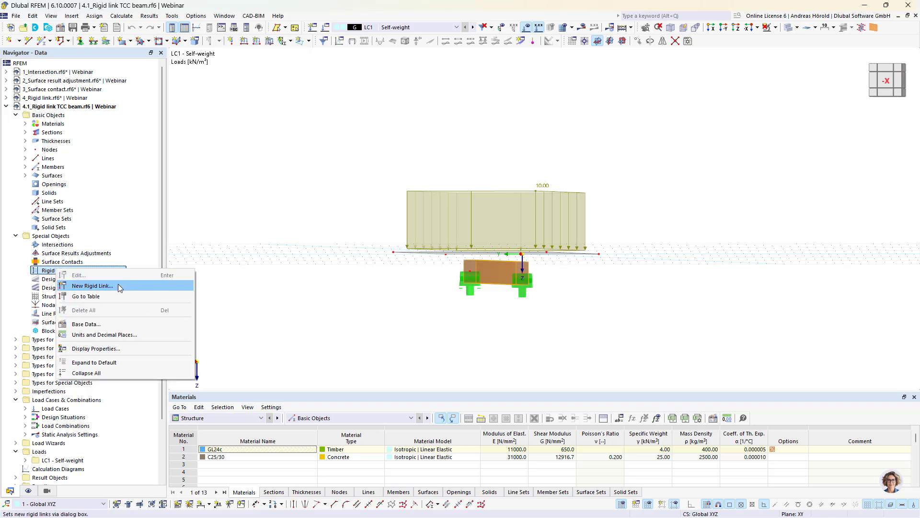
{"action": "left_click", "coordinate": [119, 287]}
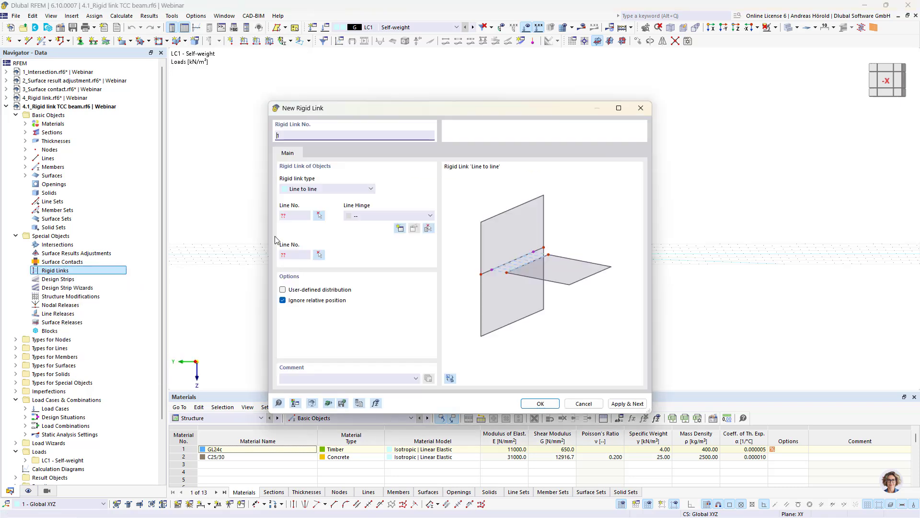
{"action": "left_click", "coordinate": [330, 190]}
{"action": "left_click", "coordinate": [328, 204]}
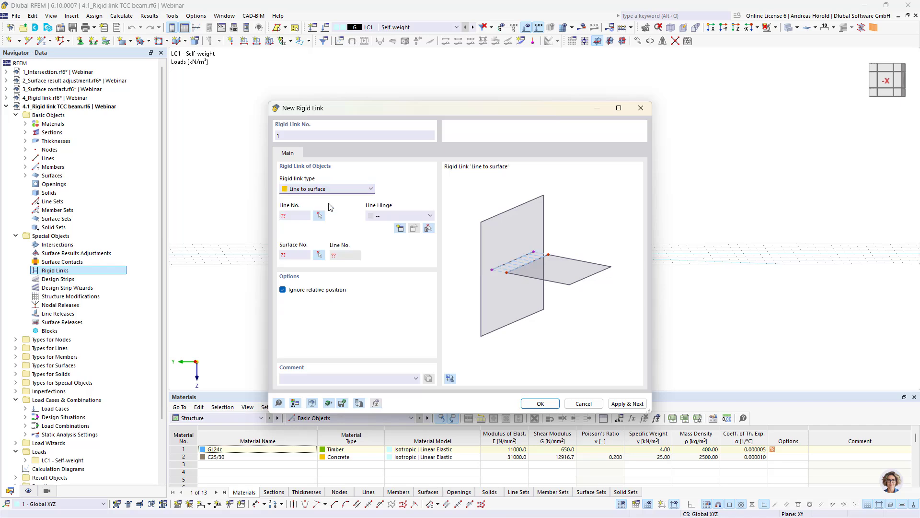
- Assign the timber beam's line and the concrete slab surface to the rigid link
{"action": "left_click", "coordinate": [319, 215]}
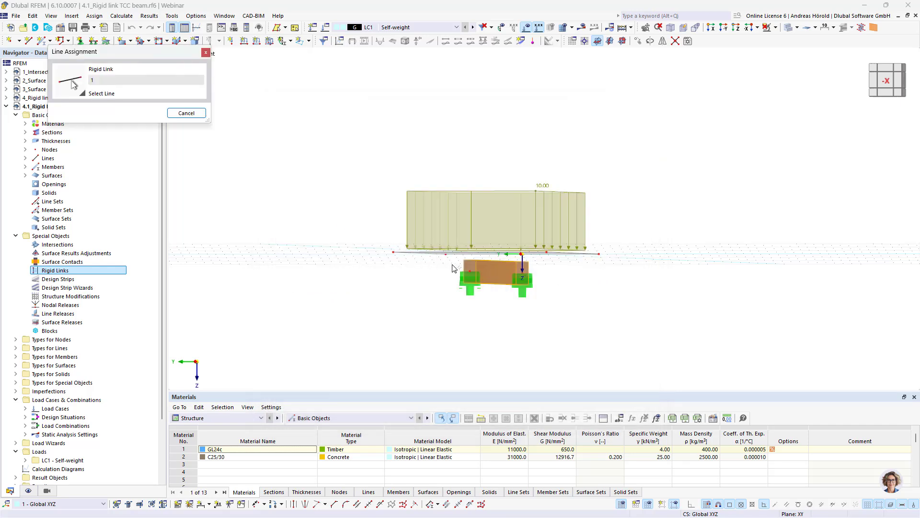
{"action": "left_click", "coordinate": [492, 271]}
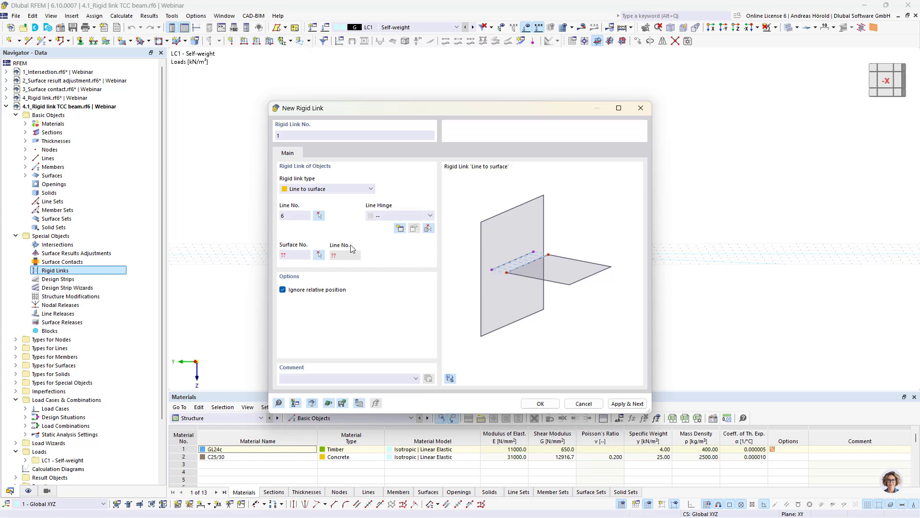
{"action": "left_click", "coordinate": [319, 255]}
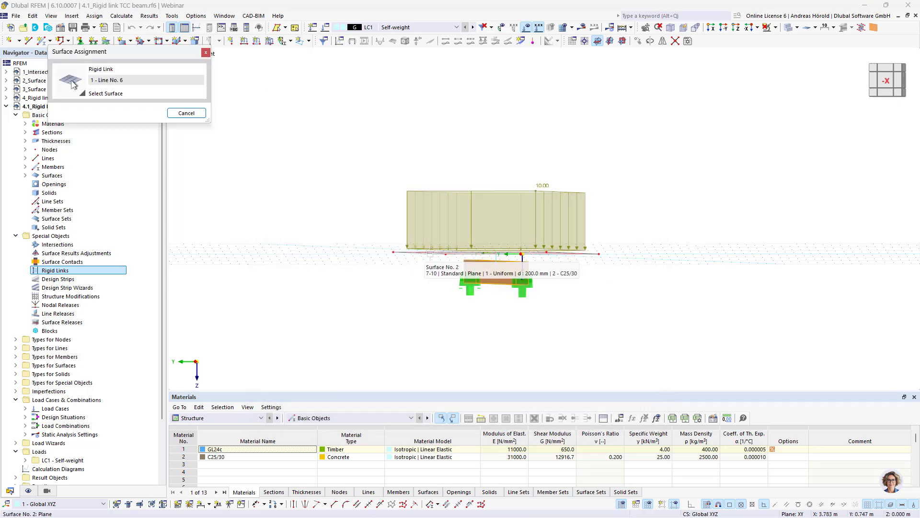
{"action": "left_click", "coordinate": [447, 253]}
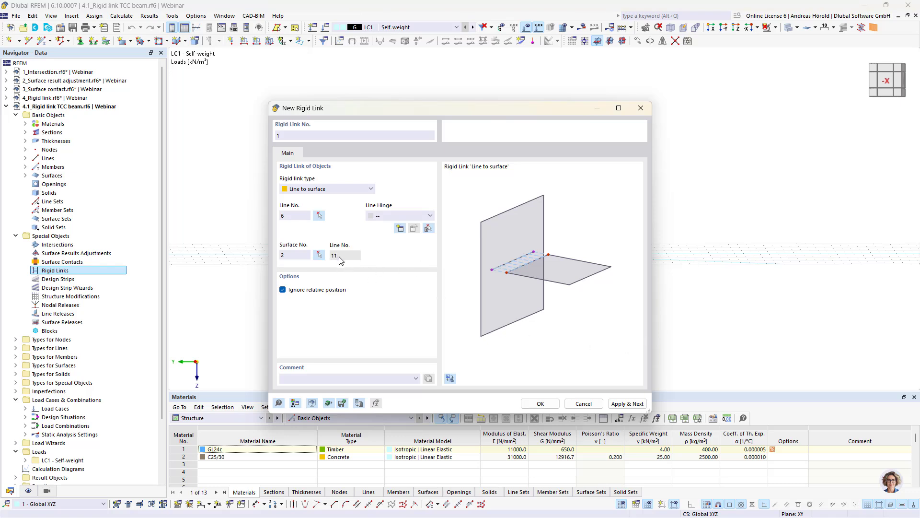
- Turn off Ignore relative position for the rigid link and create it
{"action": "left_click", "coordinate": [282, 290]}
{"action": "left_click_drag", "start_coordinate": [449, 108], "coordinate": [230, 136]}
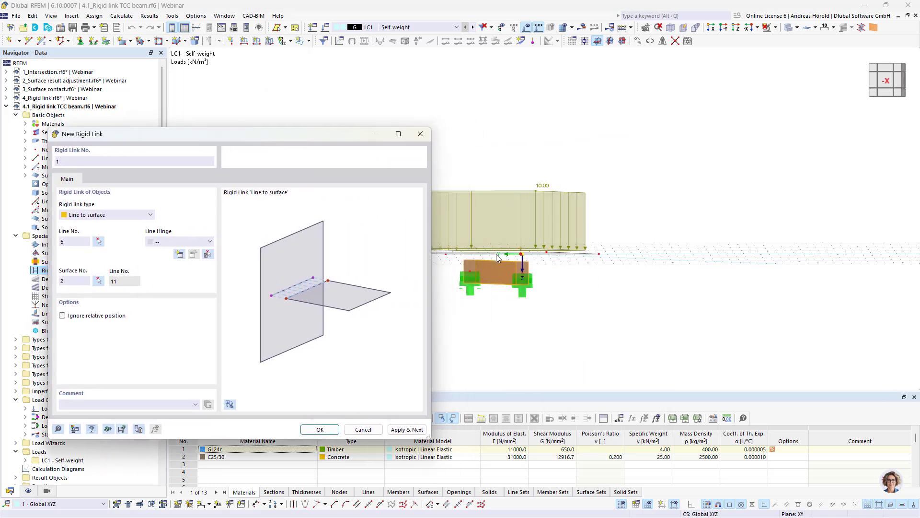
{"action": "left_click", "coordinate": [320, 430]}
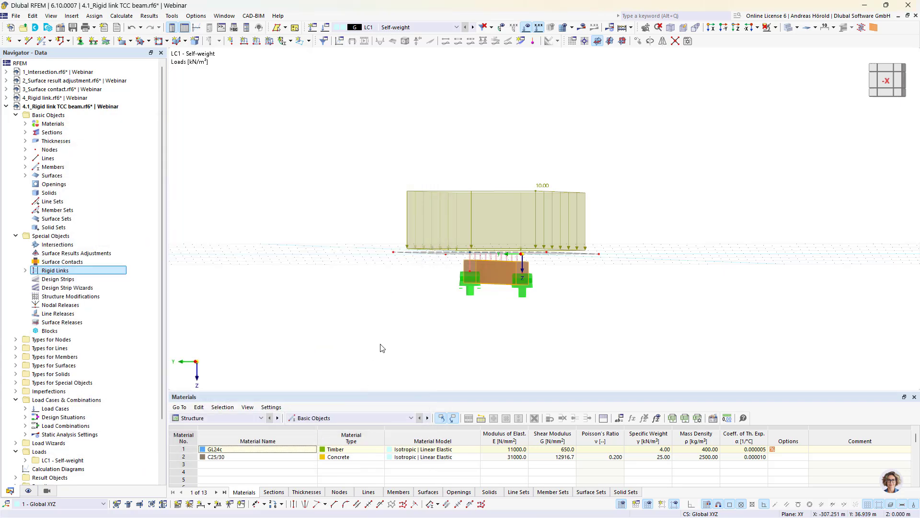
- Calculate load case LC1 and examine the global deformations of the slab and timber beam
{"action": "middle_click_drag", "start_coordinate": [387, 306], "coordinate": [500, 321], "text": "ctrl"}
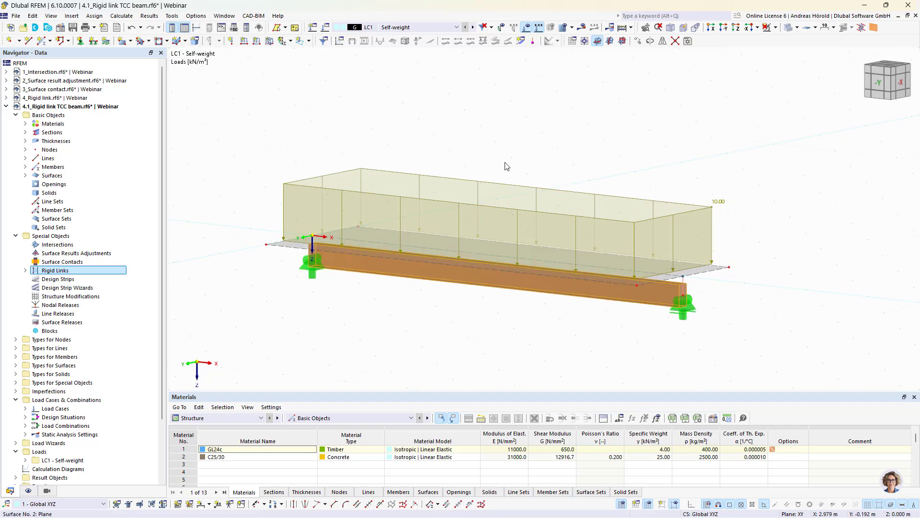
{"action": "left_click", "coordinate": [583, 28]}
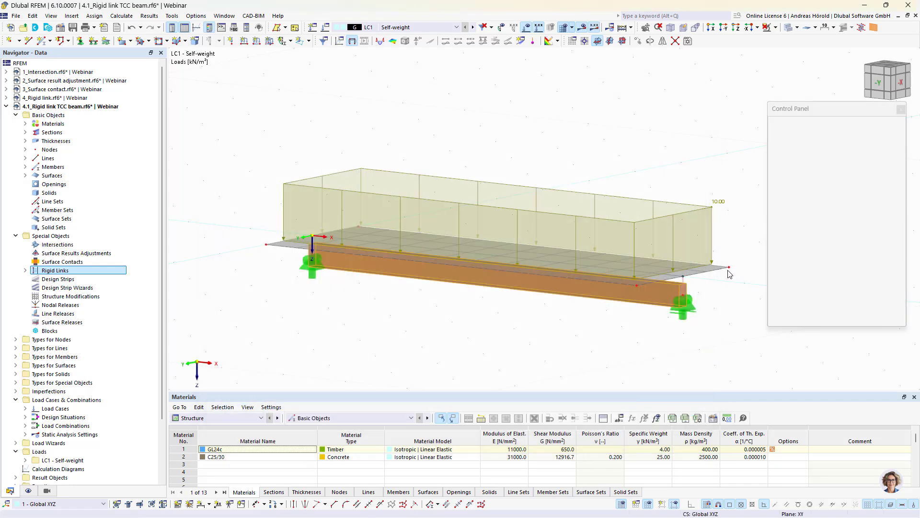
{"action": "scroll", "coordinate": [496, 325], "scroll_direction": "up", "scroll_amount": 3}
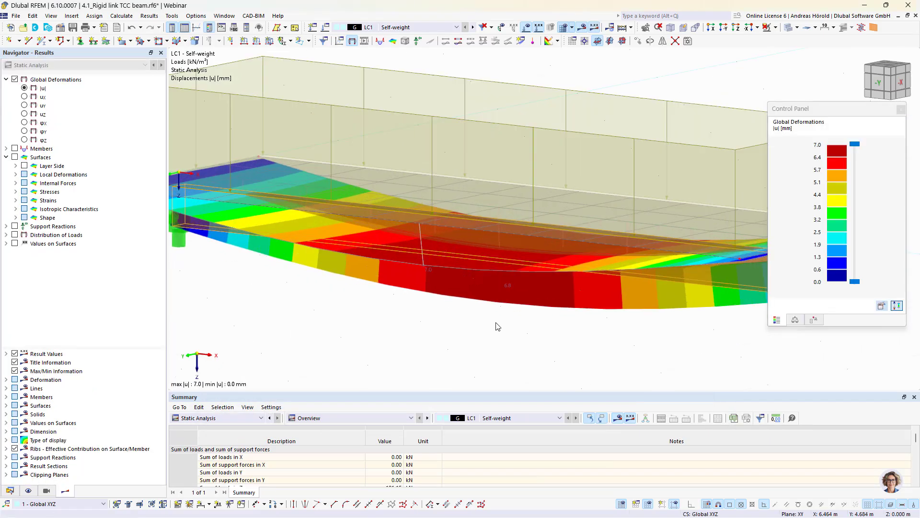
{"action": "scroll", "coordinate": [496, 326], "scroll_direction": "up", "scroll_amount": 2}
{"action": "scroll", "coordinate": [497, 326], "scroll_direction": "down", "scroll_amount": 5}
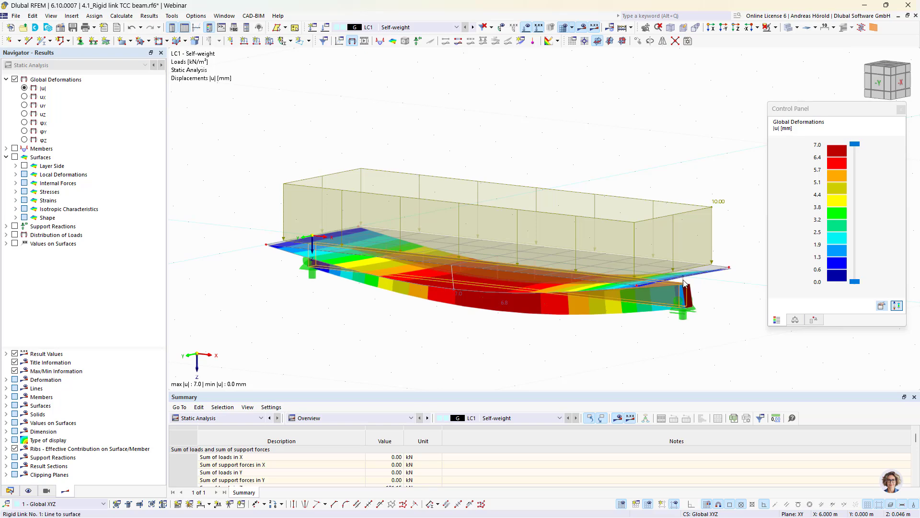
- Examine the deformed slab and beam closely at the supported end and around midspan from several angles
{"action": "scroll", "coordinate": [683, 282], "scroll_direction": "up", "scroll_amount": 4}
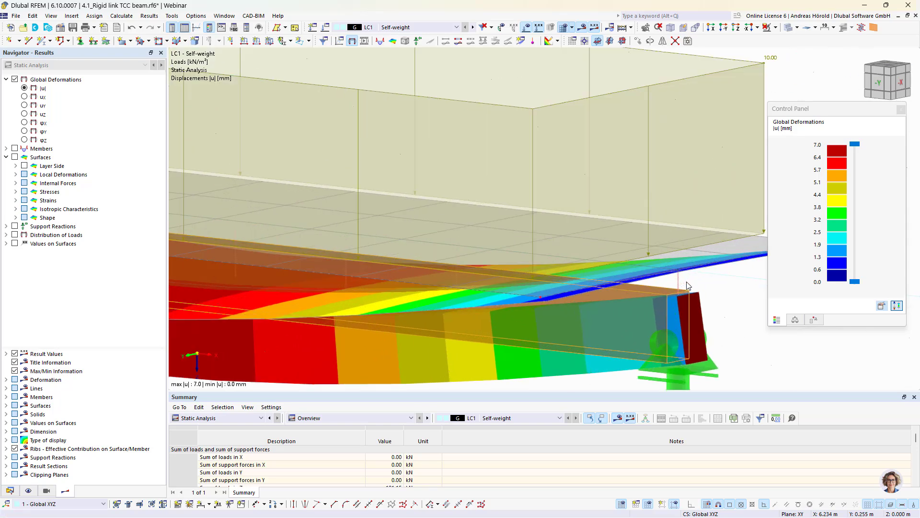
{"action": "scroll", "coordinate": [687, 285], "scroll_direction": "down", "scroll_amount": 2}
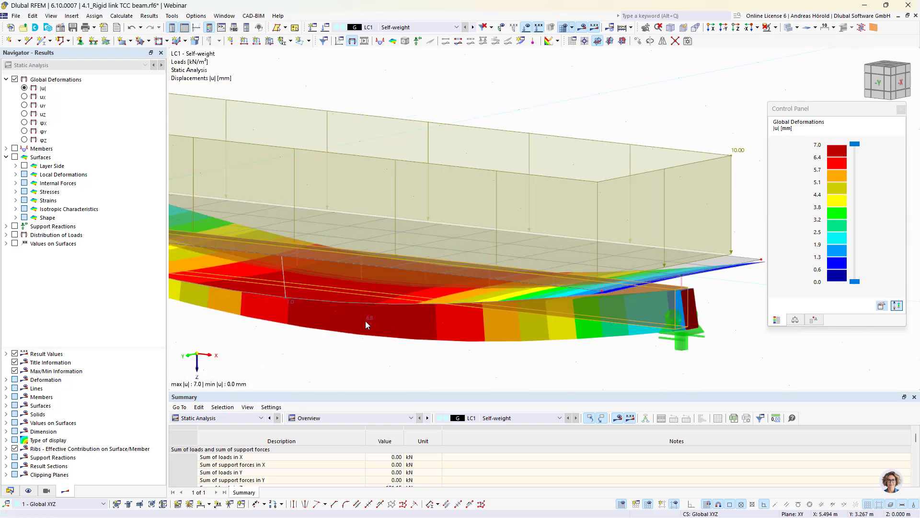
{"action": "scroll", "coordinate": [369, 322], "scroll_direction": "down", "scroll_amount": 1}
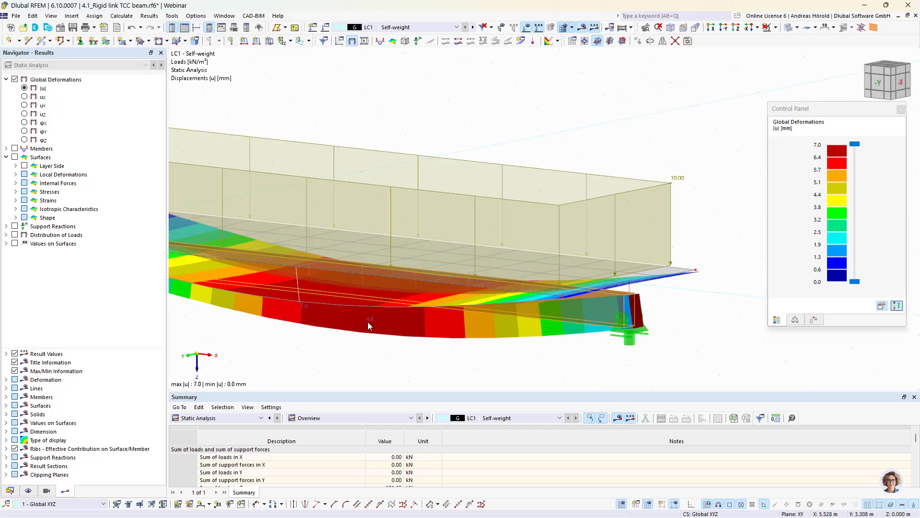
{"action": "scroll", "coordinate": [368, 323], "scroll_direction": "up", "scroll_amount": 1}
{"action": "middle_click_drag", "start_coordinate": [389, 344], "coordinate": [347, 359]}
{"action": "right_click", "coordinate": [346, 358]}
{"action": "left_click", "coordinate": [265, 330]}
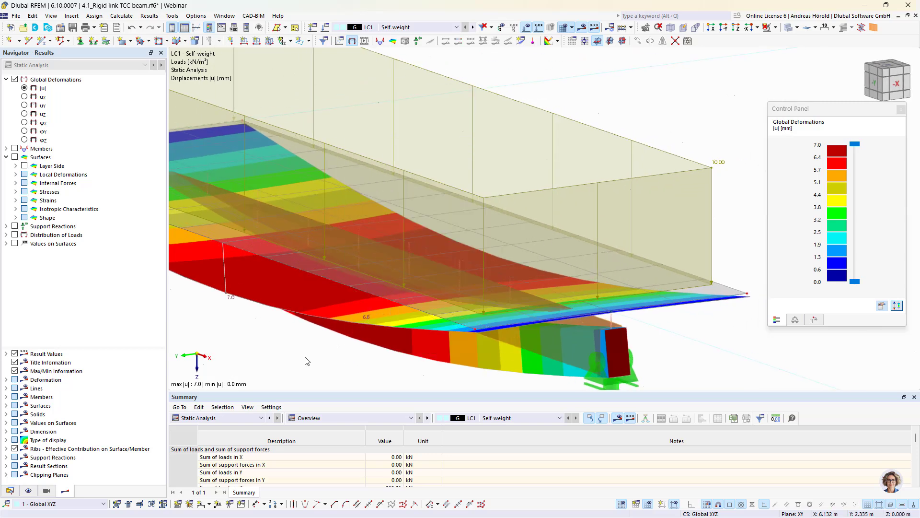
{"action": "middle_click_drag", "start_coordinate": [309, 360], "coordinate": [355, 353], "text": "ctrl"}
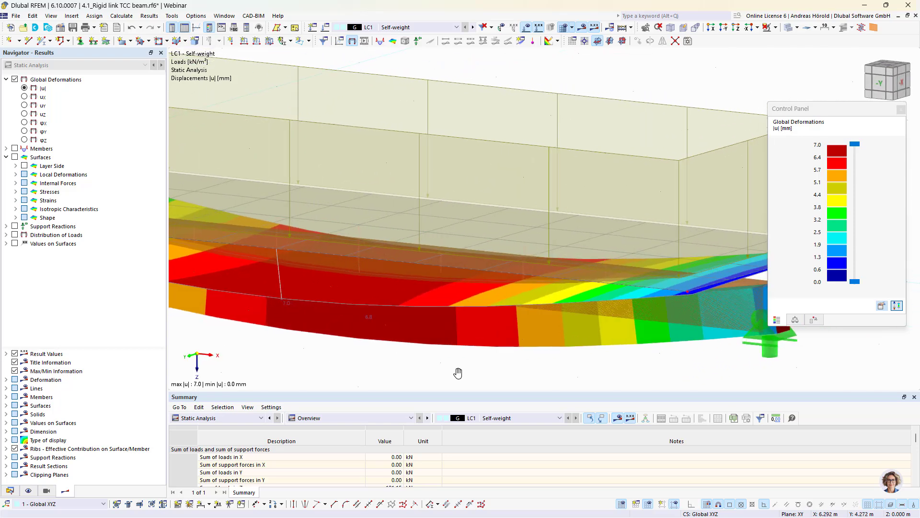
{"action": "middle_click_drag", "start_coordinate": [459, 372], "coordinate": [398, 354], "text": "ctrl"}
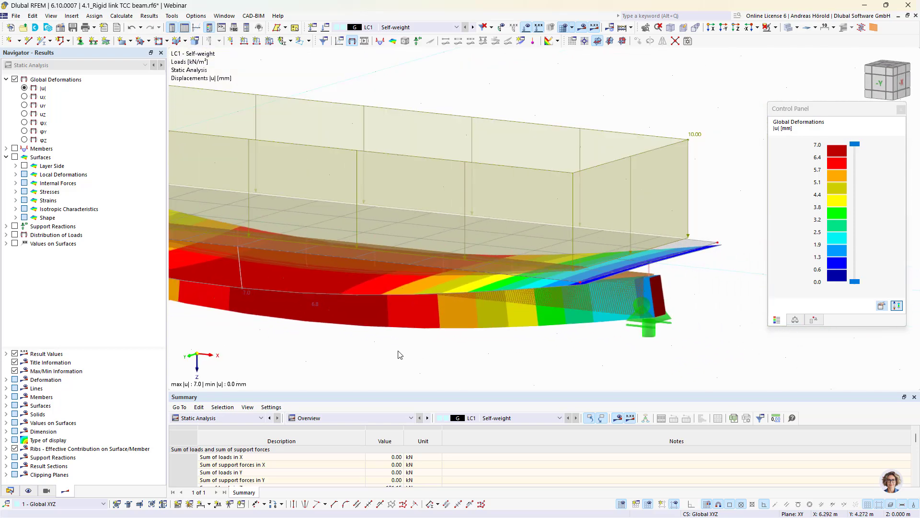
- Give the rigid link a new line hinge with only ux released, using a spring constant of 370000 kN/m², and remove the φx release
{"action": "double_click", "coordinate": [649, 272]}
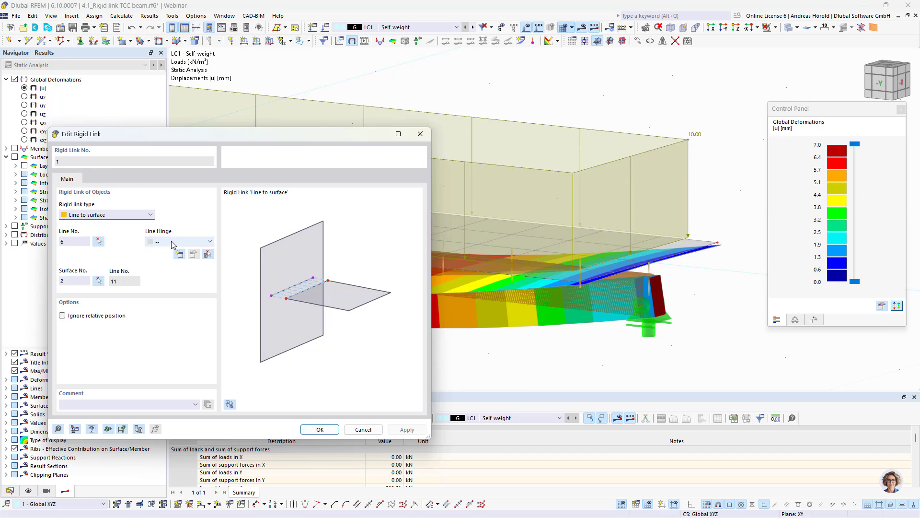
{"action": "left_click", "coordinate": [180, 253]}
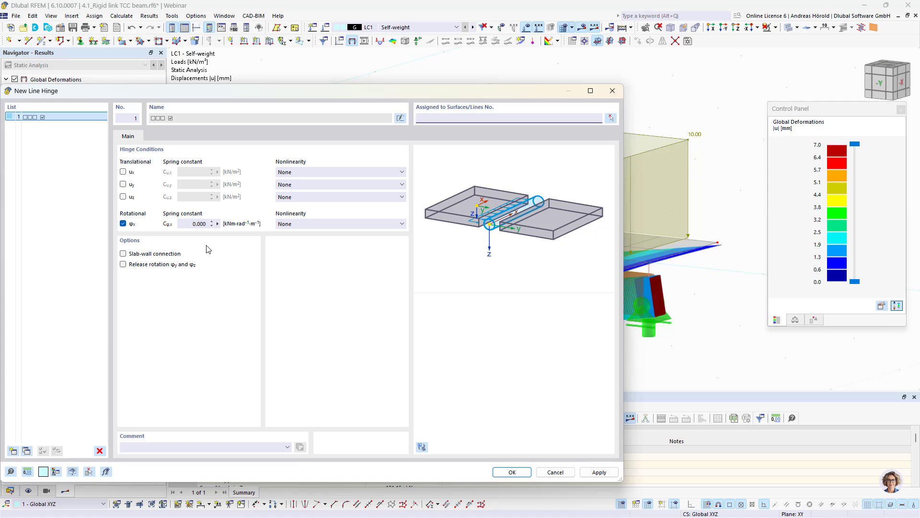
{"action": "left_click", "coordinate": [123, 224]}
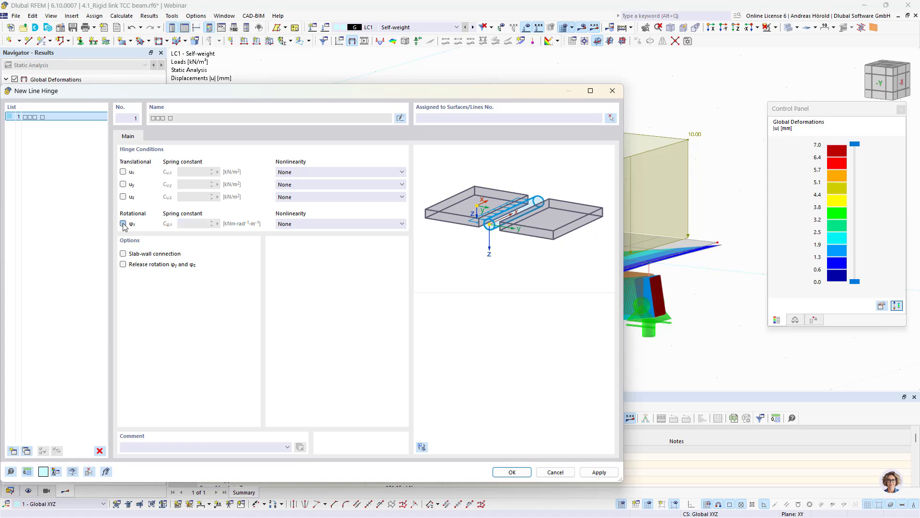
{"action": "left_click", "coordinate": [124, 172]}
{"action": "left_click", "coordinate": [189, 171]}
{"action": "type", "text": "370000"}
{"action": "left_click", "coordinate": [512, 472]}
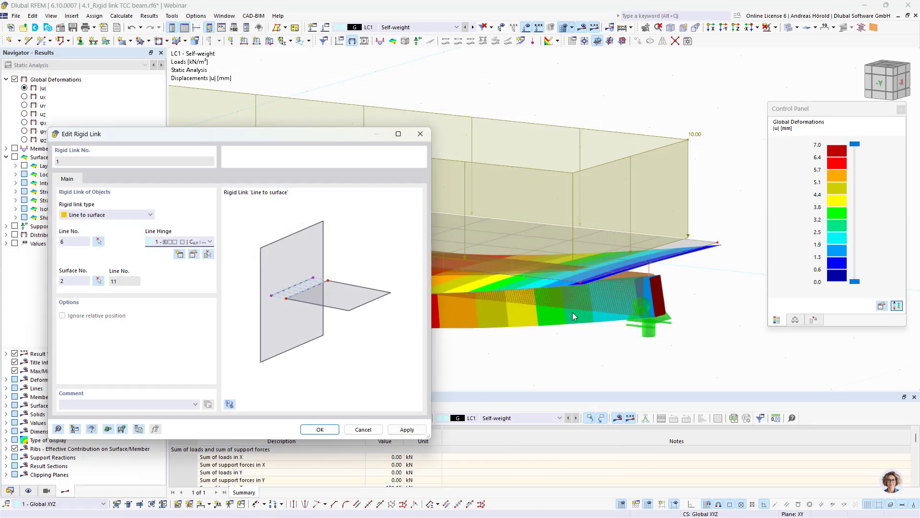
{"action": "left_click", "coordinate": [320, 429]}
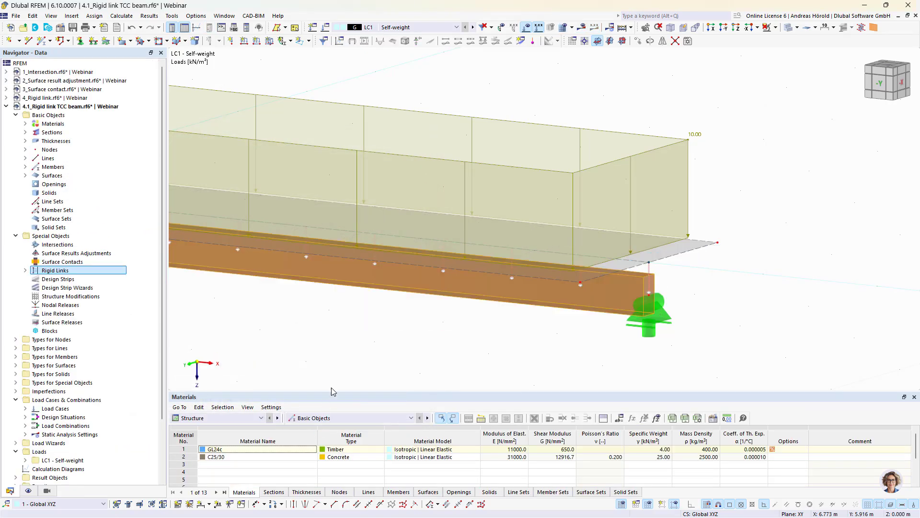
- Recalculate load case LC1 with the line hinge and examine the deformed slab and beam from the beam's end
{"action": "left_click", "coordinate": [583, 28]}
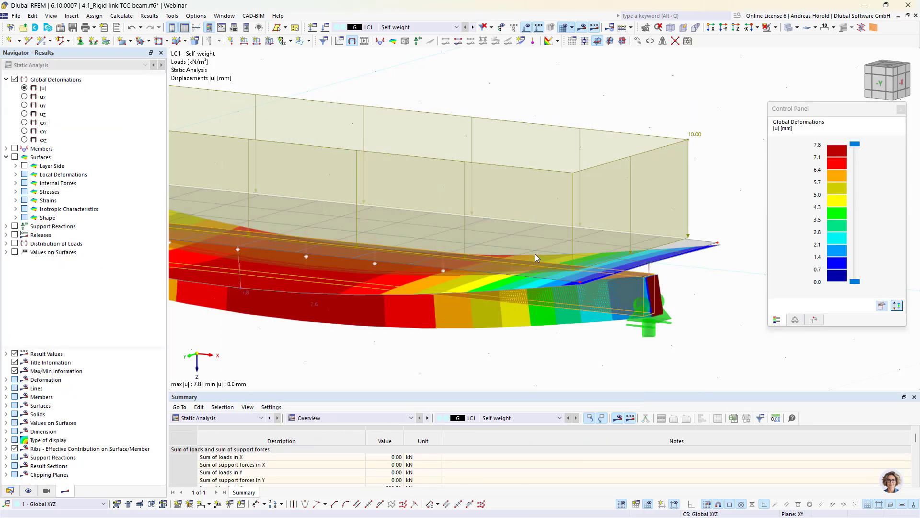
{"action": "scroll", "coordinate": [427, 292], "scroll_direction": "down", "scroll_amount": 1}
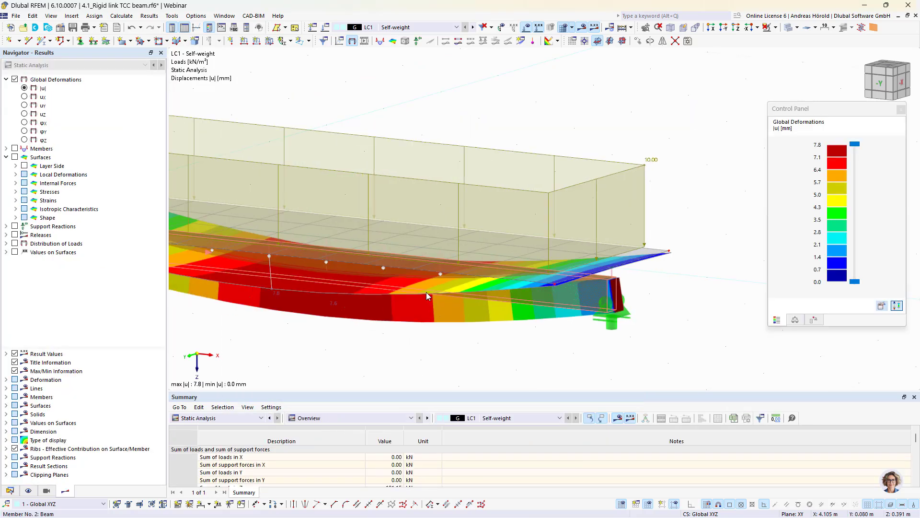
{"action": "middle_click_drag", "start_coordinate": [410, 349], "coordinate": [312, 347], "text": "ctrl"}
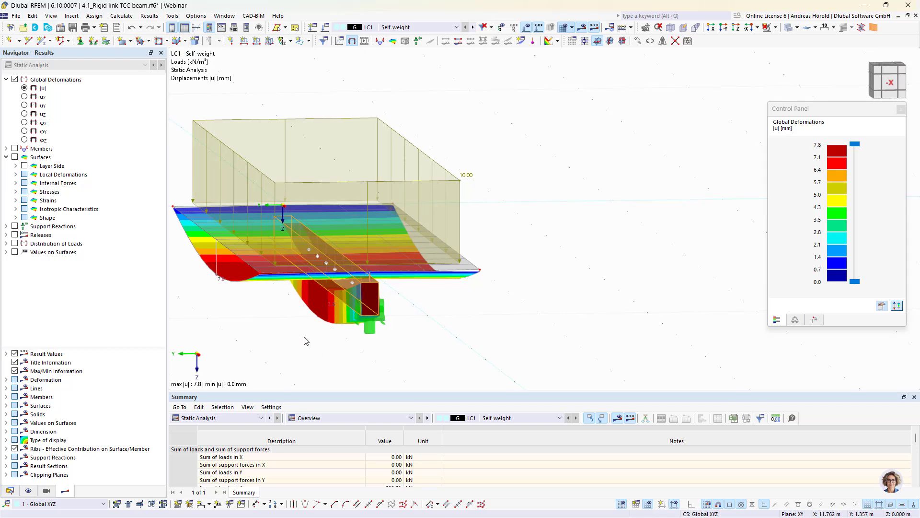
- Examine the deformed composite beam from the side and switch to the 5_Structure modification model
{"action": "middle_click_drag", "start_coordinate": [306, 338], "coordinate": [500, 320], "text": "ctrl"}
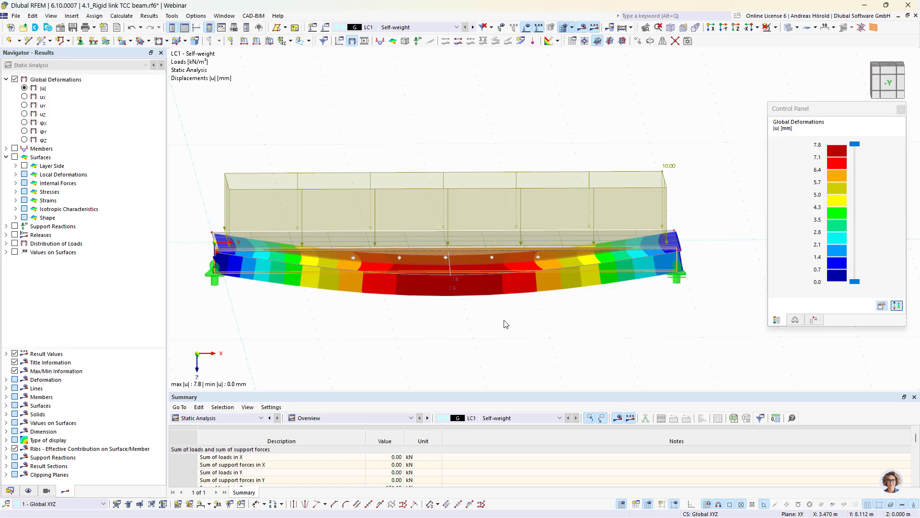
{"action": "left_click", "coordinate": [14, 493]}
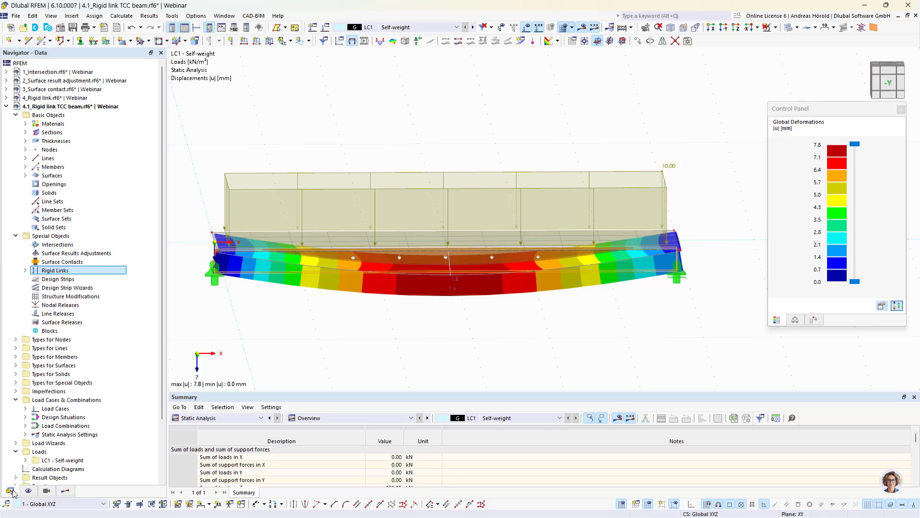
{"action": "left_click", "coordinate": [6, 106]}
{"action": "left_click", "coordinate": [45, 118]}
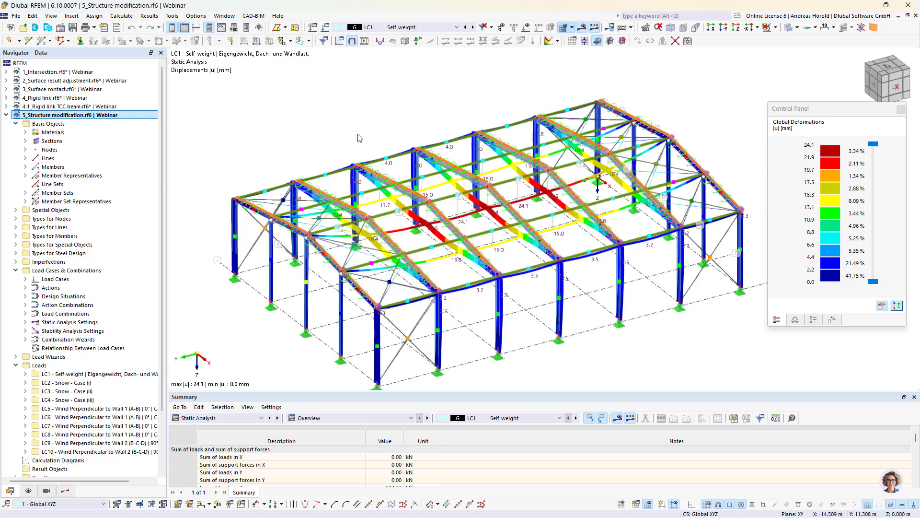
- Look up the Examples projects in the Dlubal Center and return to the 5_Structure modification model in RFEM
{"action": "left_click", "coordinate": [35, 27]}
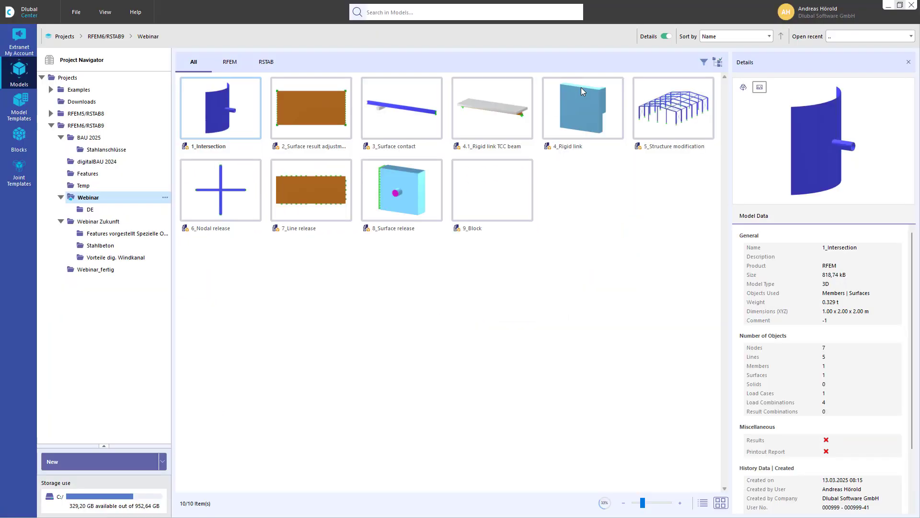
{"action": "left_click", "coordinate": [79, 90]}
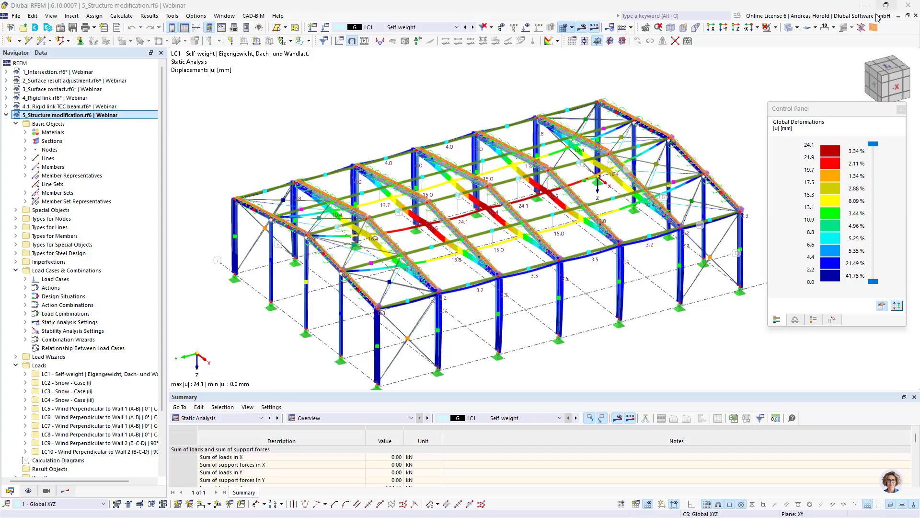
{"action": "left_click", "coordinate": [888, 5]}
- Check which add-ons are activated in the hall model's base data
{"action": "left_click", "coordinate": [61, 28]}
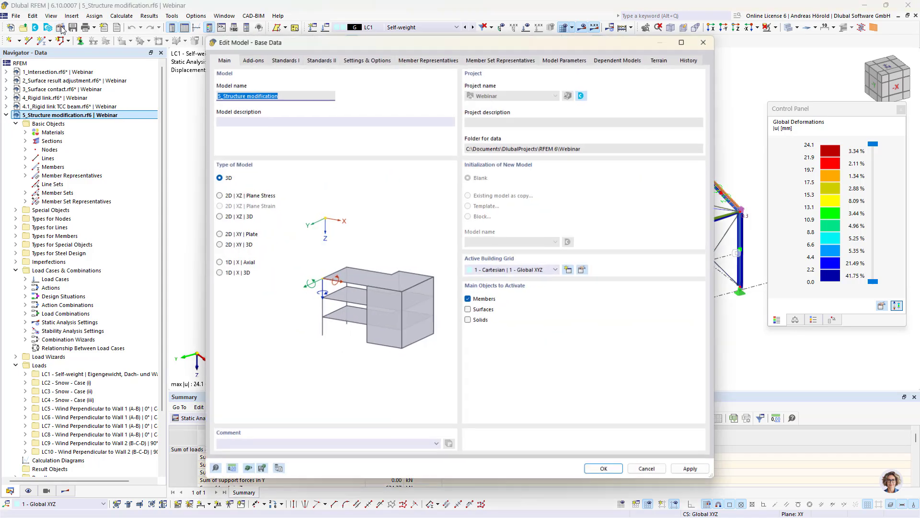
{"action": "left_click", "coordinate": [248, 59]}
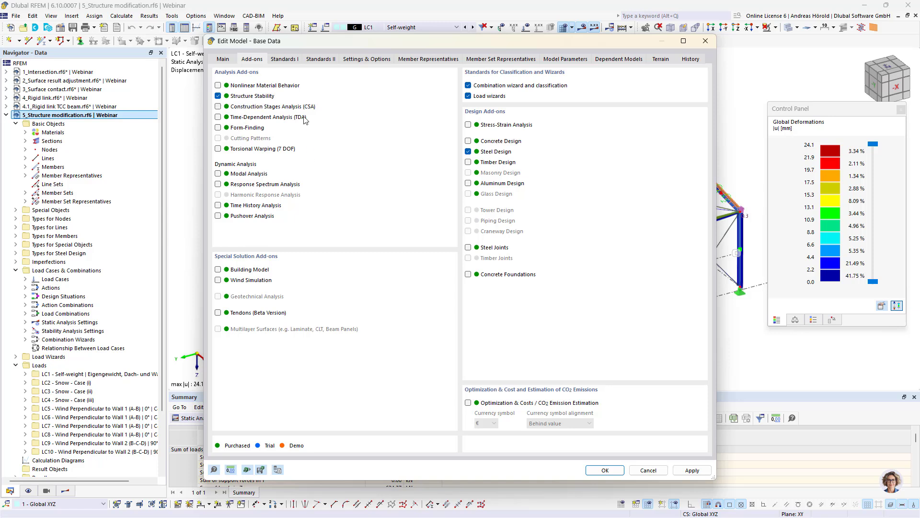
{"action": "left_click", "coordinate": [648, 470]}
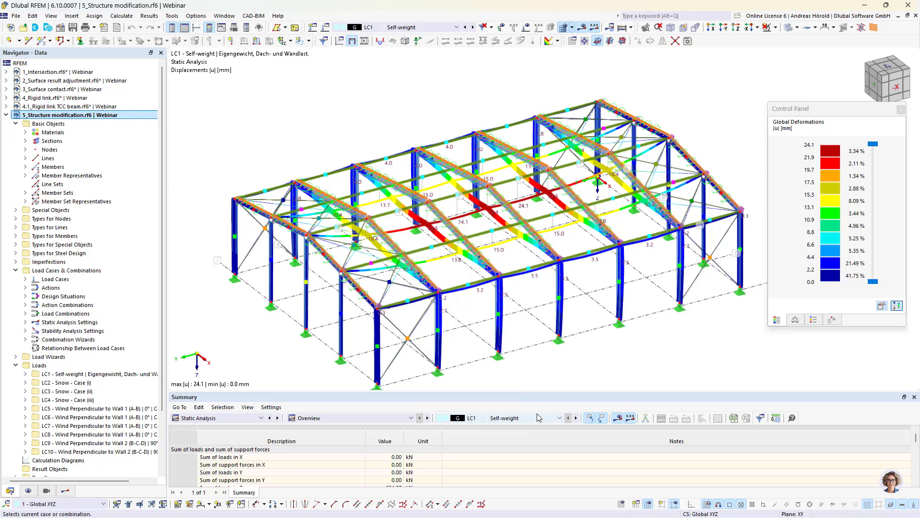
- Display the results of design situation DS1 and inspect the stability analysis options in its assigned combination wizard
{"action": "middle_click_drag", "start_coordinate": [616, 357], "coordinate": [608, 338]}
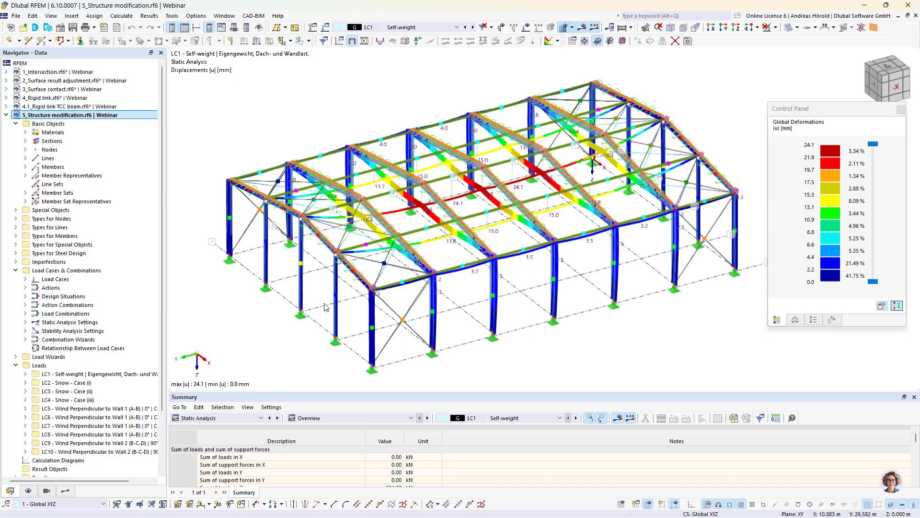
{"action": "left_click", "coordinate": [26, 296]}
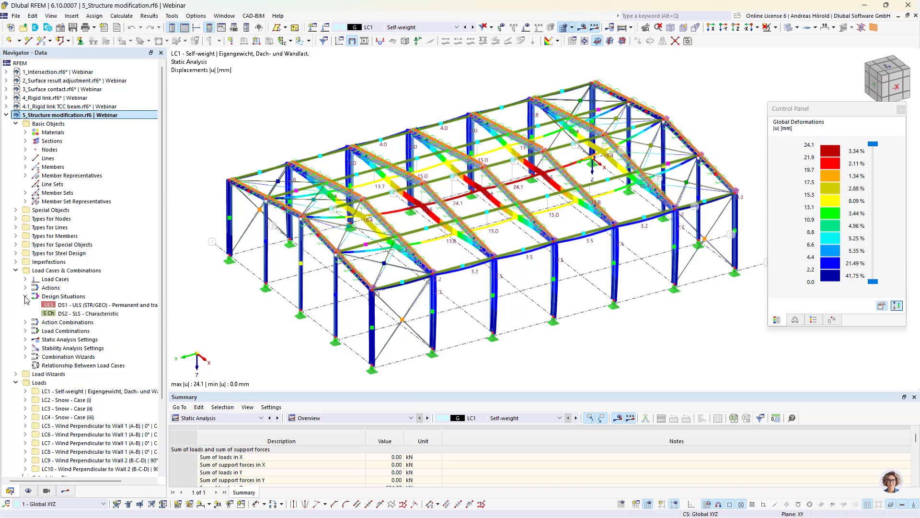
{"action": "left_click", "coordinate": [84, 305]}
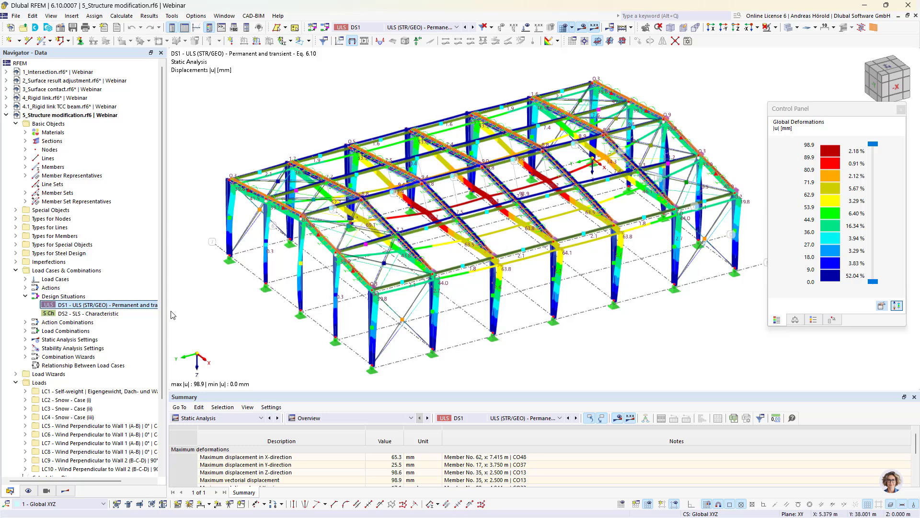
{"action": "double_click", "coordinate": [93, 305]}
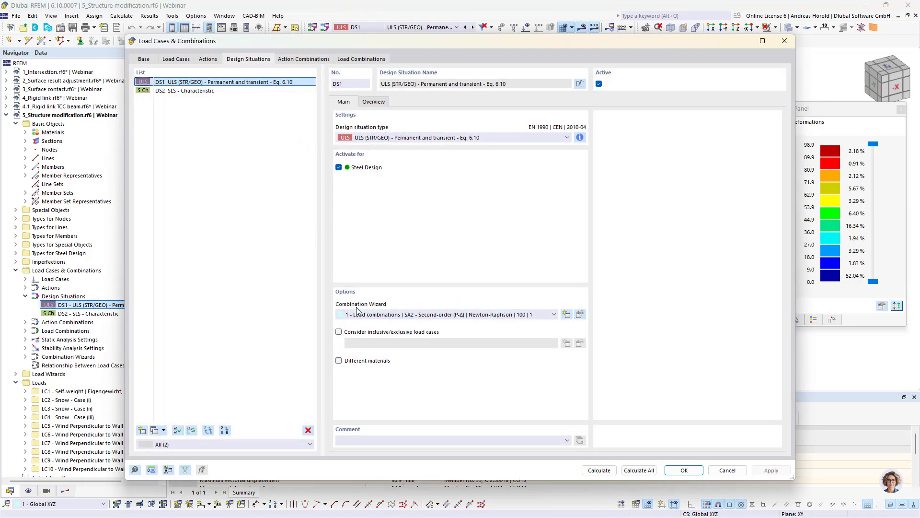
{"action": "left_click", "coordinate": [579, 315]}
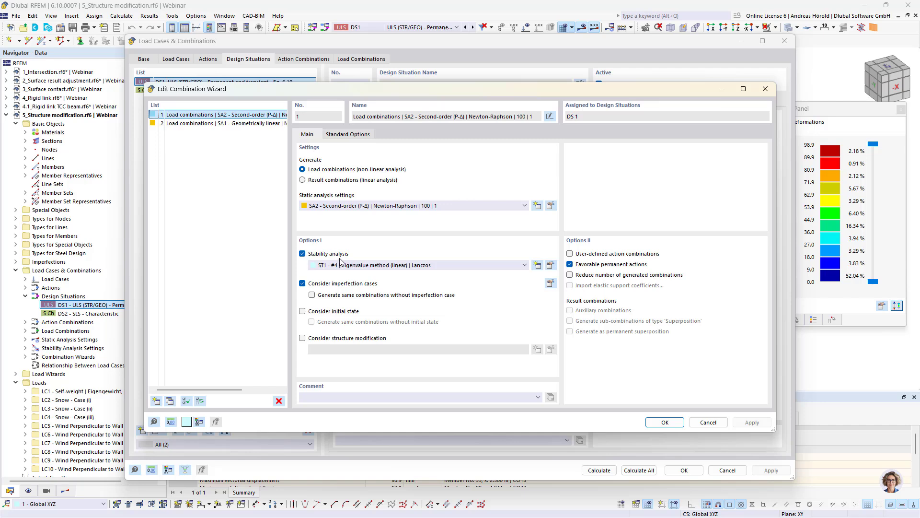
{"action": "left_click", "coordinate": [696, 424]}
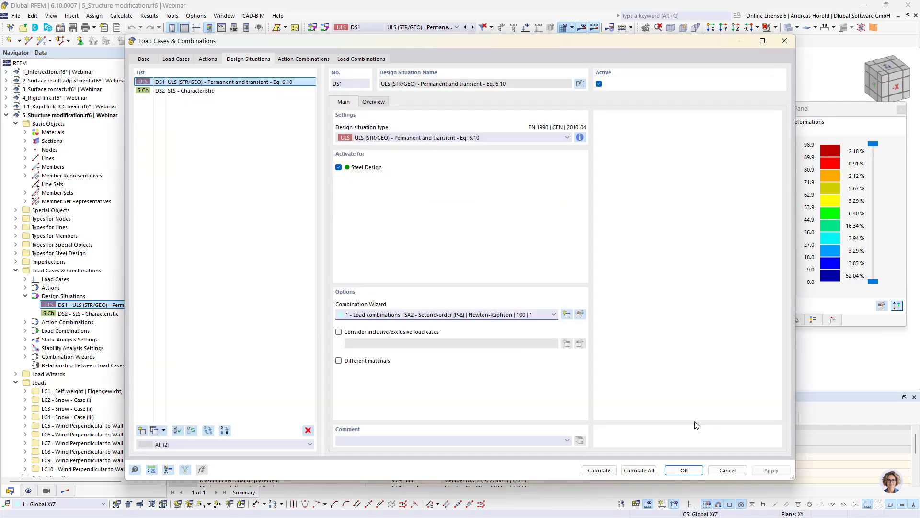
{"action": "left_click", "coordinate": [717, 470]}
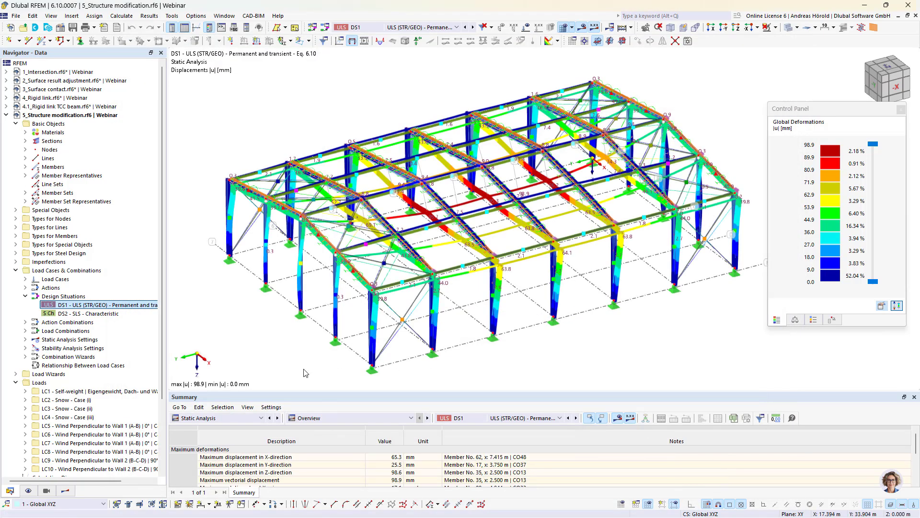
- Look up the minimum critical load factor and its governing load combination in the DS1 results summary
{"action": "left_click", "coordinate": [236, 419]}
{"action": "left_click", "coordinate": [235, 419]}
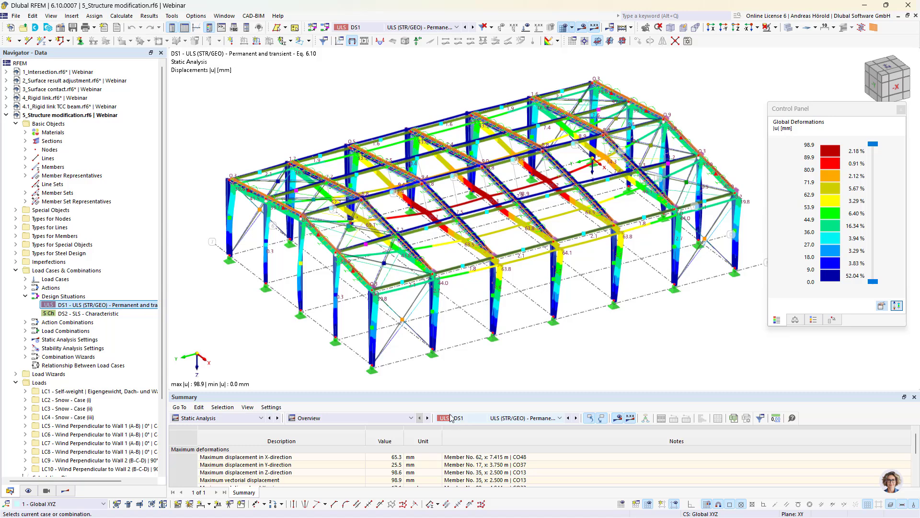
{"action": "scroll", "coordinate": [324, 454], "scroll_direction": "down", "scroll_amount": 3}
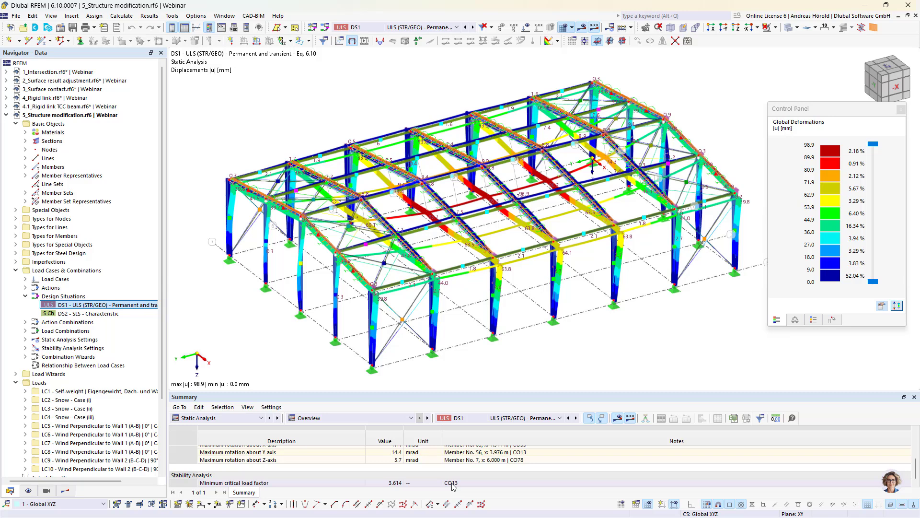
- Show the stability analysis critical load factors and open the list of load combinations
{"action": "left_click", "coordinate": [241, 419]}
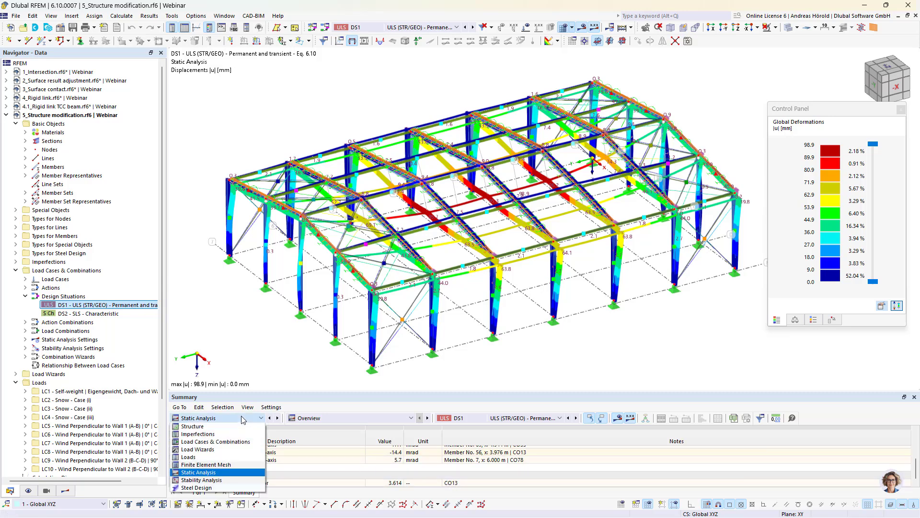
{"action": "left_click", "coordinate": [228, 483]}
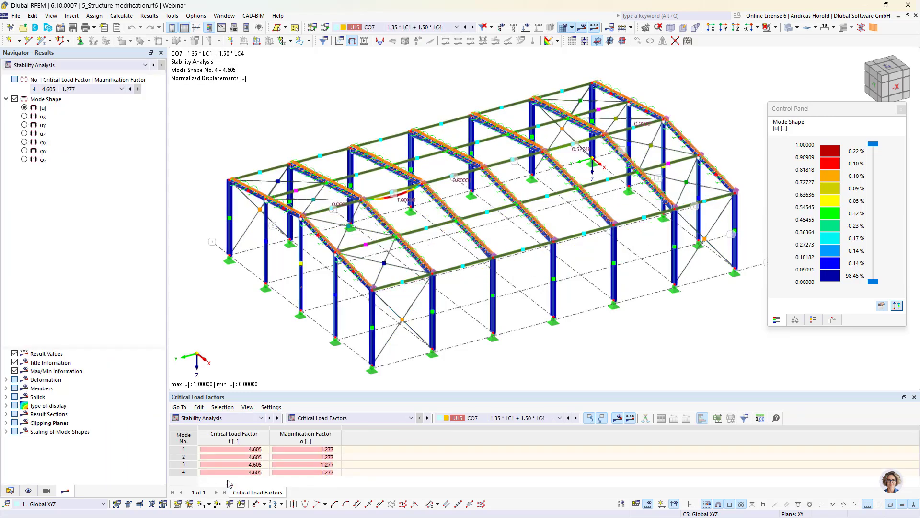
{"action": "left_click", "coordinate": [500, 419]}
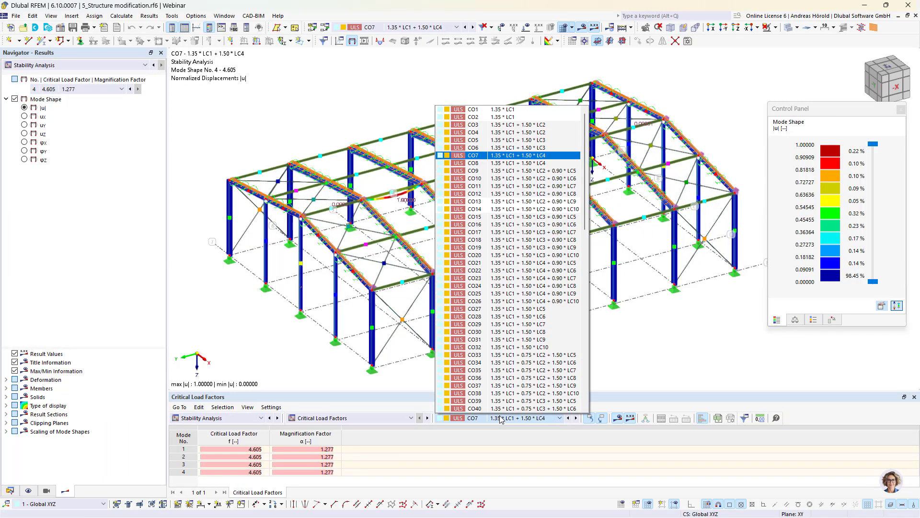
- Show the stability results of load combination CO13 and examine its mode shapes 1 to 4 in turn
{"action": "left_click", "coordinate": [517, 202]}
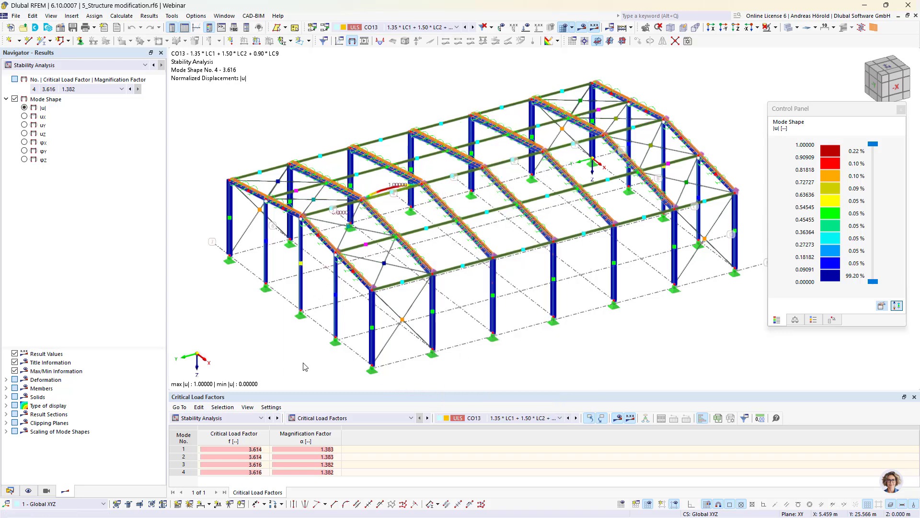
{"action": "left_click", "coordinate": [244, 450]}
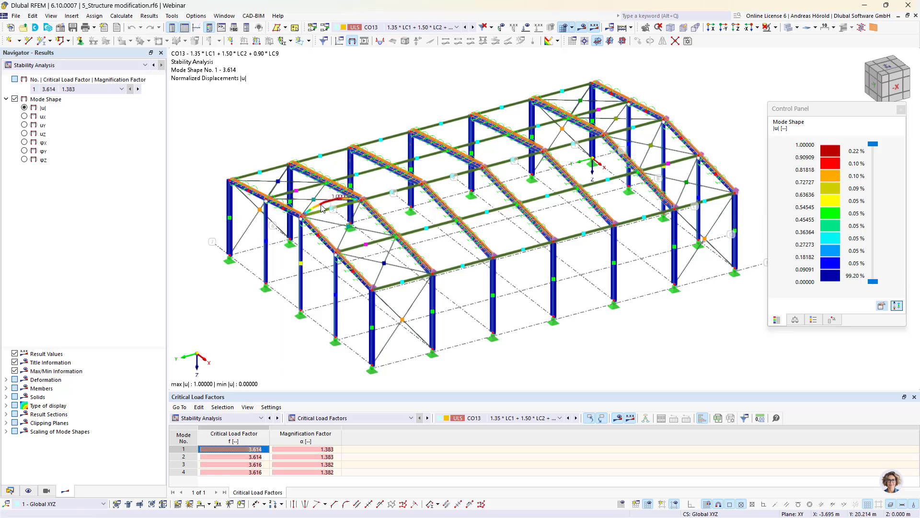
{"action": "left_click", "coordinate": [235, 457]}
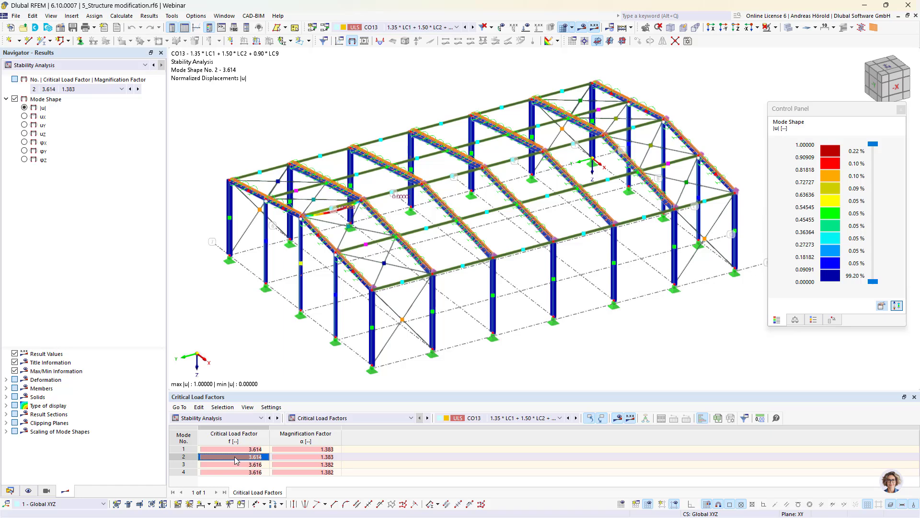
{"action": "left_click", "coordinate": [235, 464]}
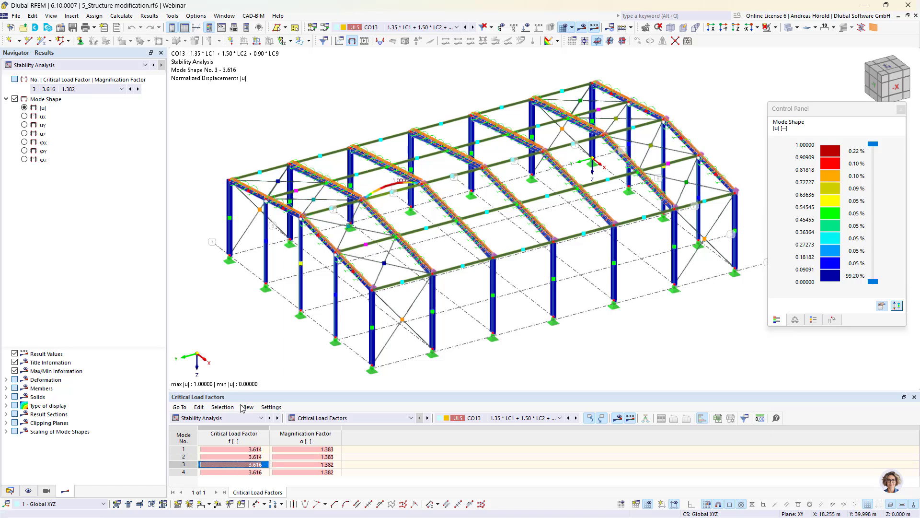
{"action": "left_click", "coordinate": [250, 472]}
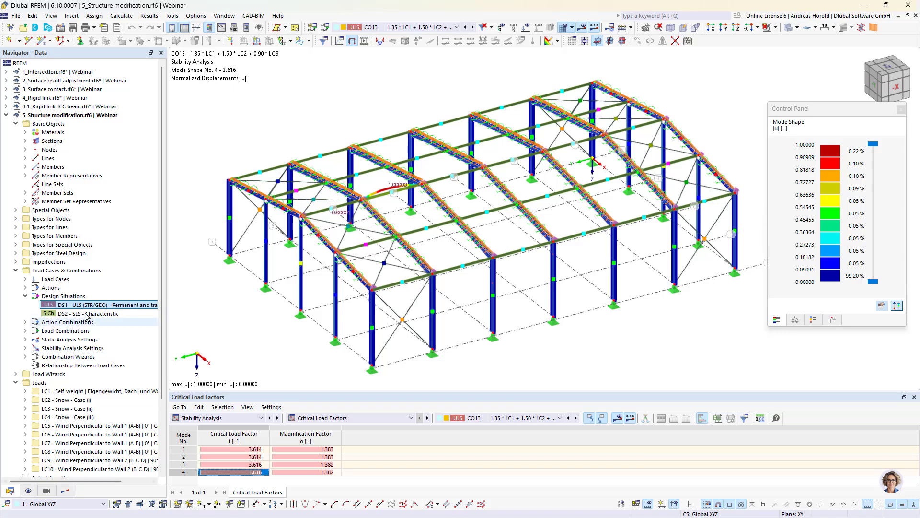
- In the combination wizard of design situation DS1, enable structure modification and create a new one that modifies section stiffnesses
{"action": "double_click", "coordinate": [73, 307]}
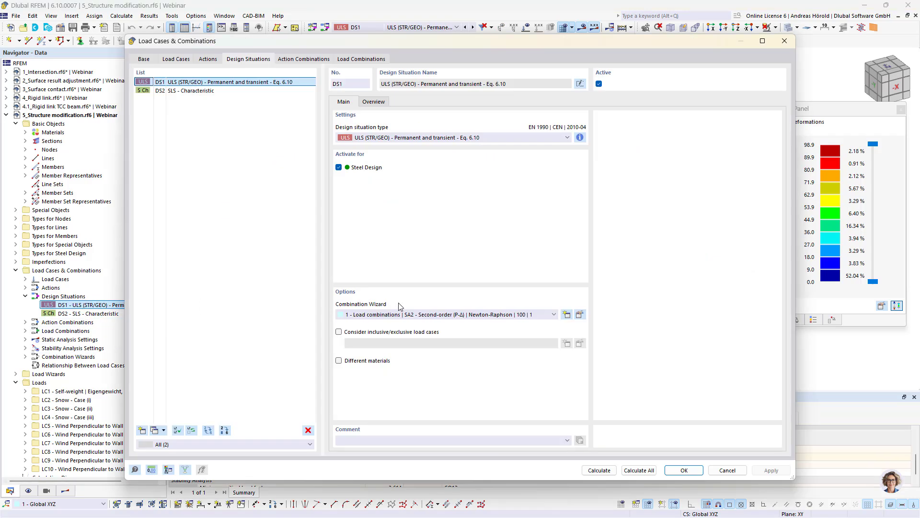
{"action": "left_click", "coordinate": [579, 314]}
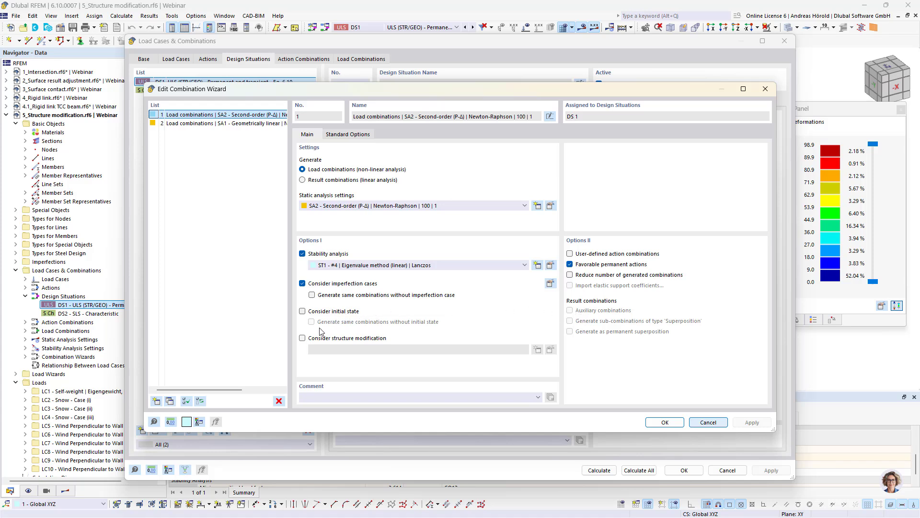
{"action": "left_click", "coordinate": [302, 339]}
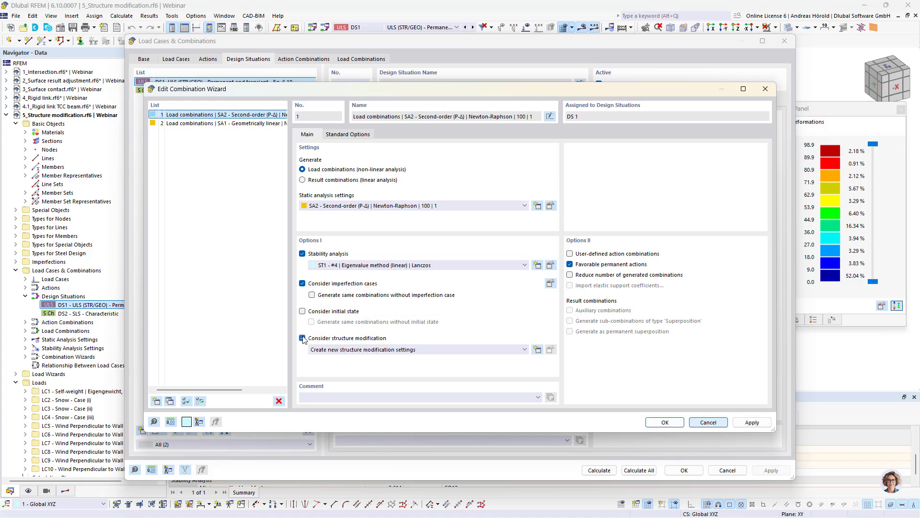
{"action": "left_click", "coordinate": [537, 349]}
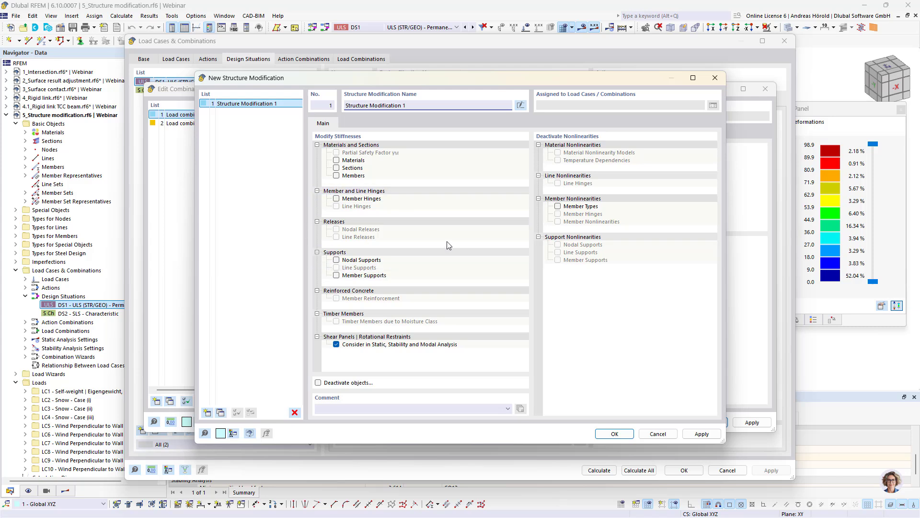
{"action": "left_click", "coordinate": [337, 168]}
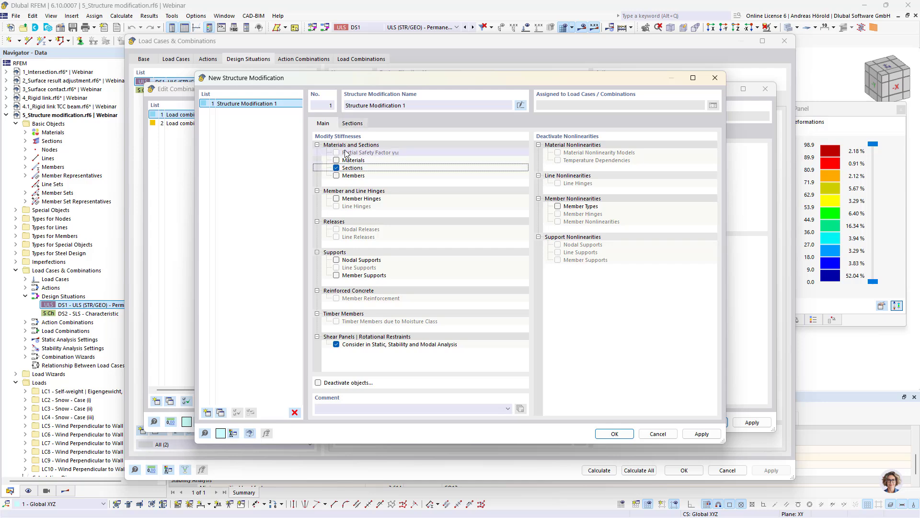
{"action": "left_click", "coordinate": [352, 123]}
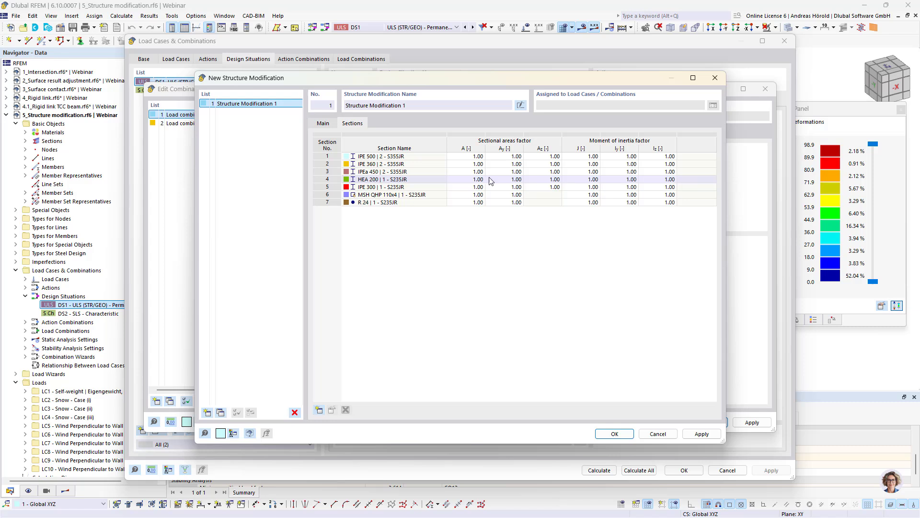
- Set the moment of inertia factors Iy and Iz of section HEA 200 to 10
{"action": "left_click", "coordinate": [422, 179]}
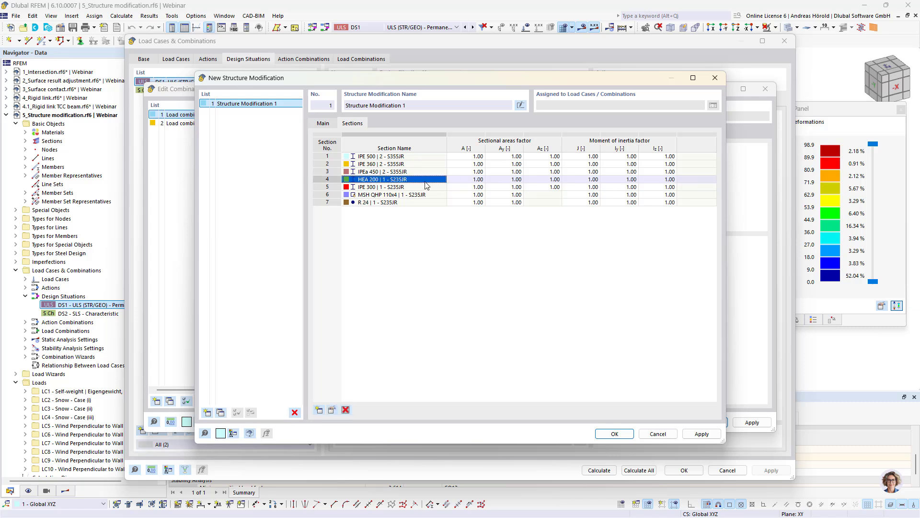
{"action": "left_click", "coordinate": [431, 194]}
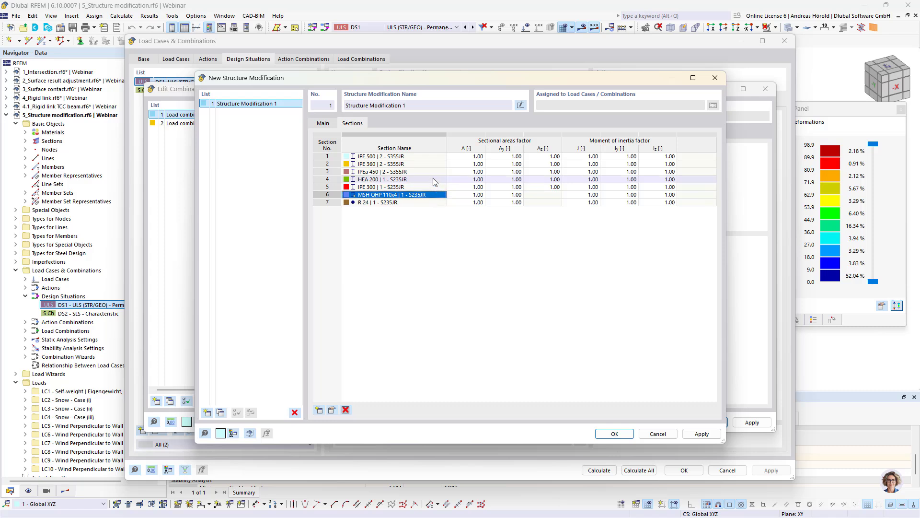
{"action": "left_click", "coordinate": [434, 180]}
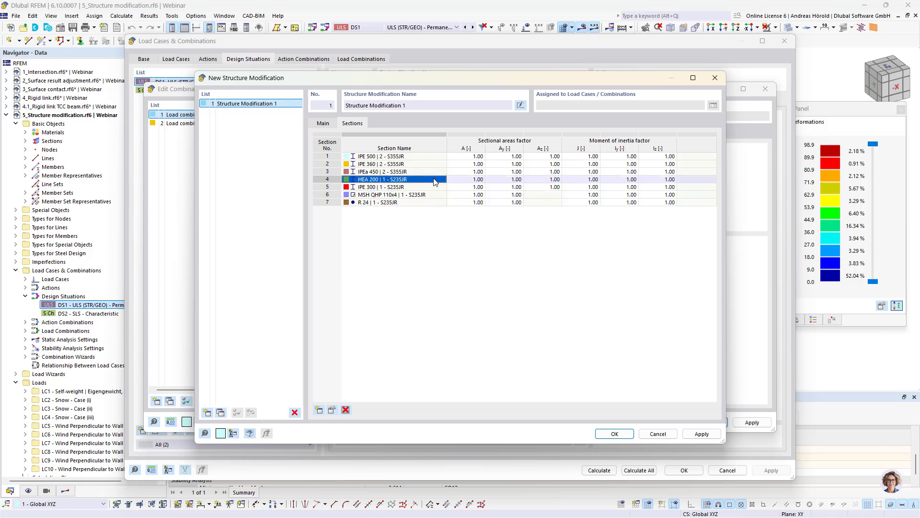
{"action": "double_click", "coordinate": [592, 179]}
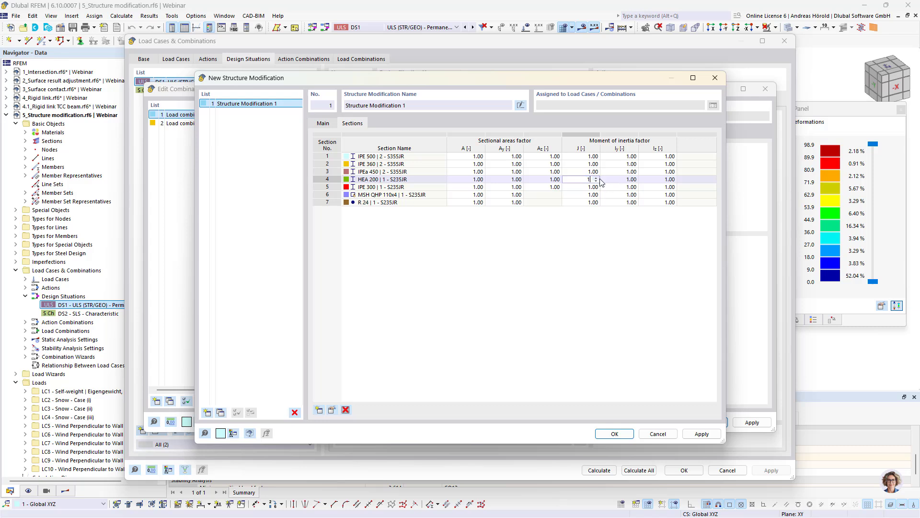
{"action": "double_click", "coordinate": [618, 182]}
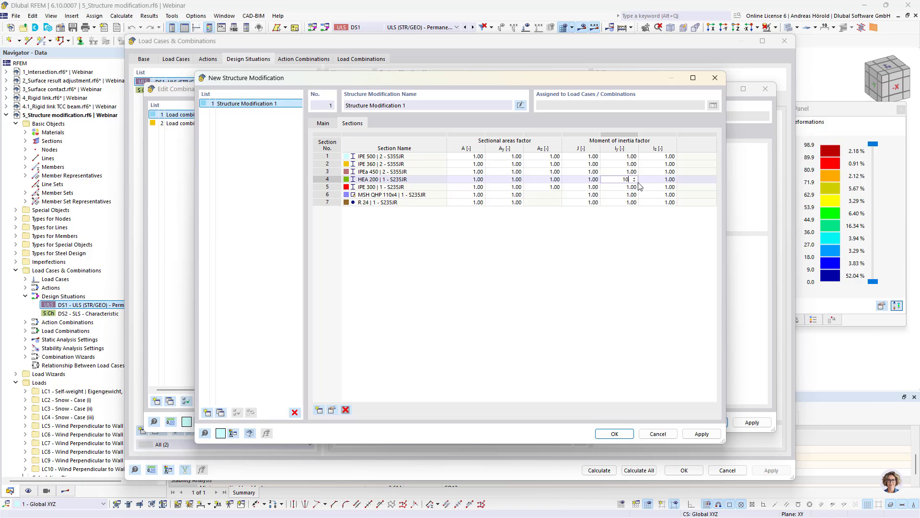
{"action": "double_click", "coordinate": [660, 179]}
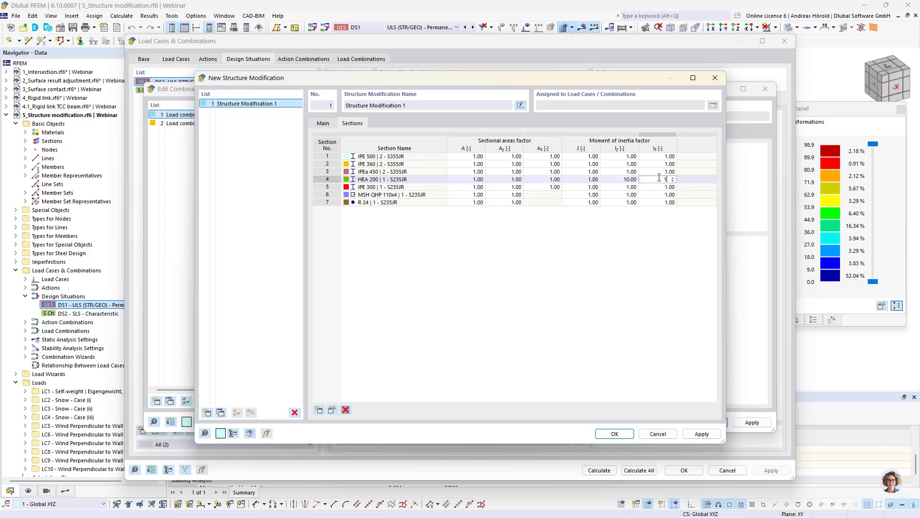
- Set the moment of inertia factors Iy and Iz of section MSH QHP 110x4 to 10
{"action": "double_click", "coordinate": [627, 196]}
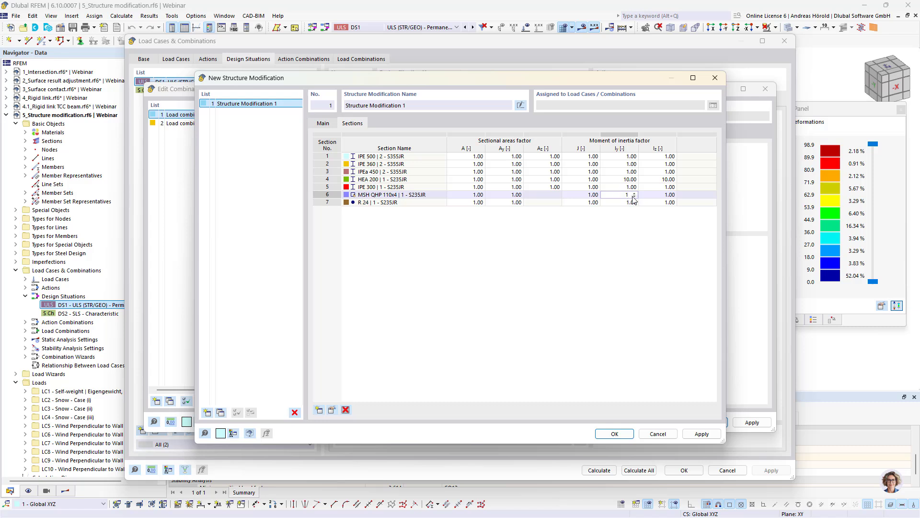
{"action": "type", "text": "10"}
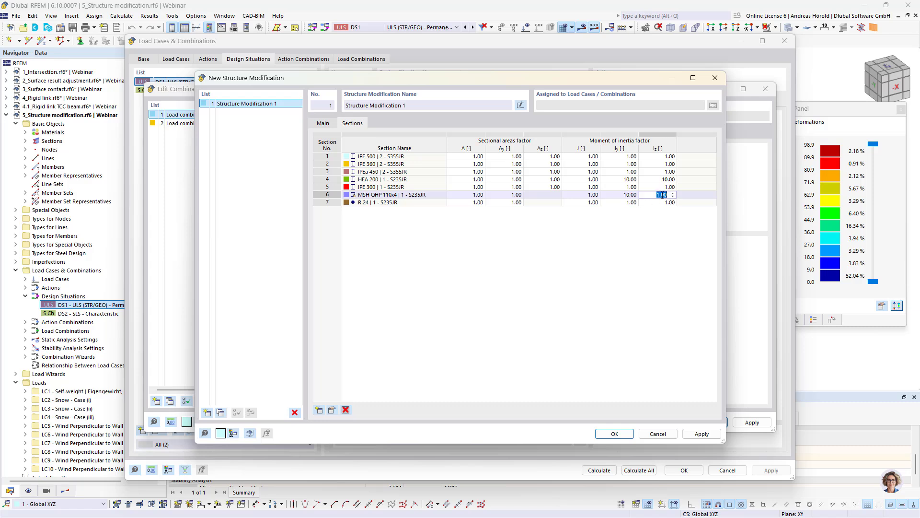
{"action": "double_click", "coordinate": [664, 194]}
{"action": "type", "text": "1"}
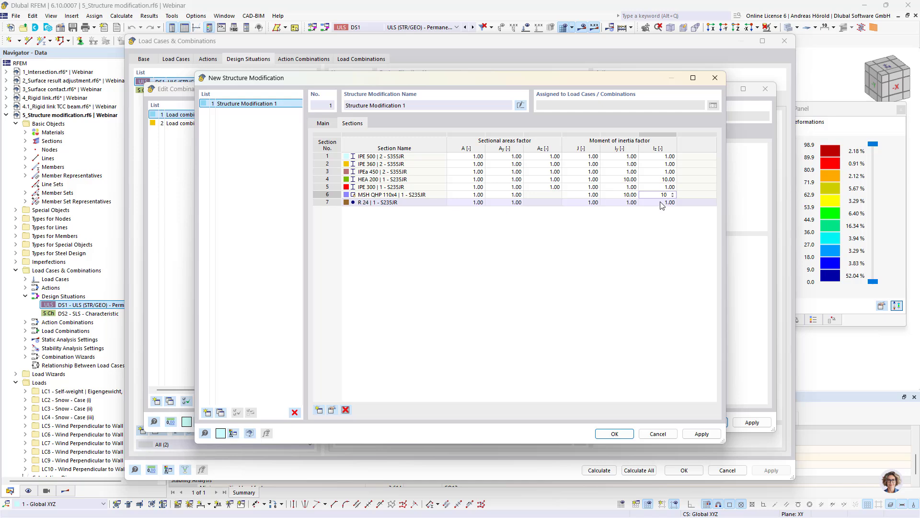
{"action": "double_click", "coordinate": [661, 202]}
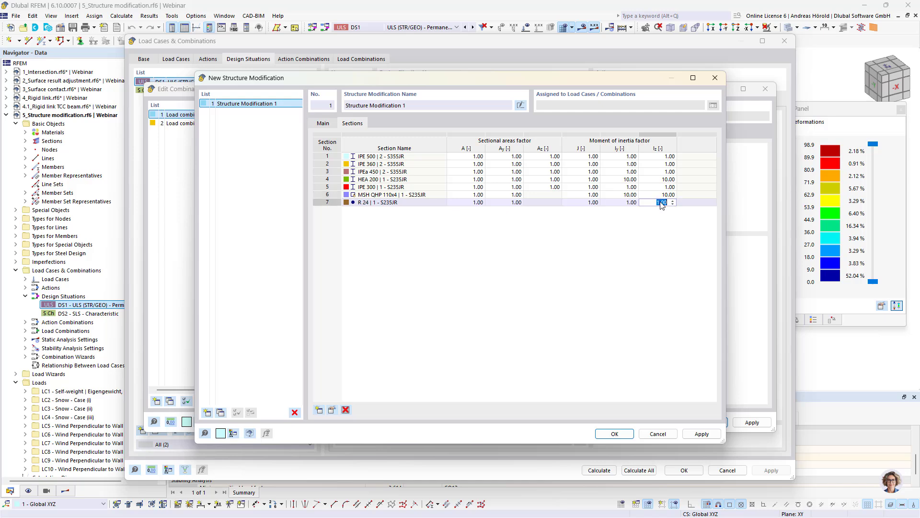
- Accept the structure modification and the updated combination wizard settings, agreeing to delete the affected results
{"action": "left_click", "coordinate": [615, 434]}
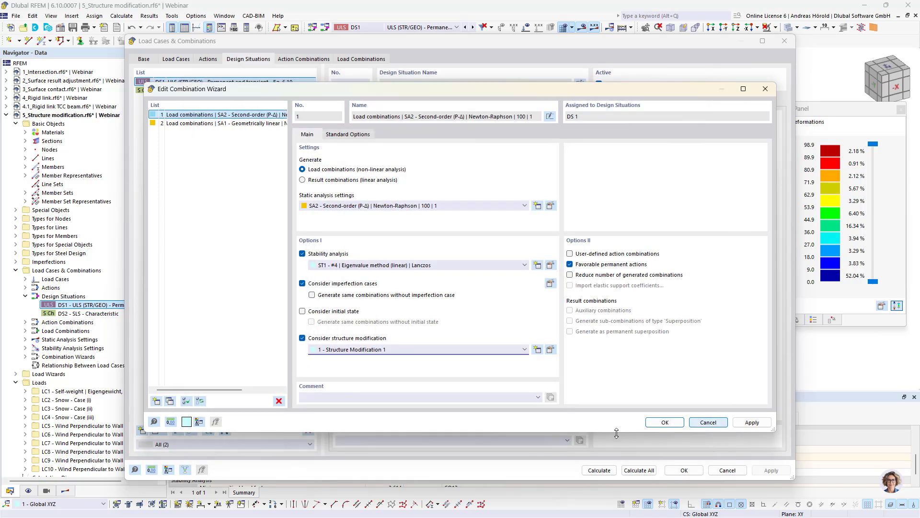
{"action": "left_click", "coordinate": [664, 423]}
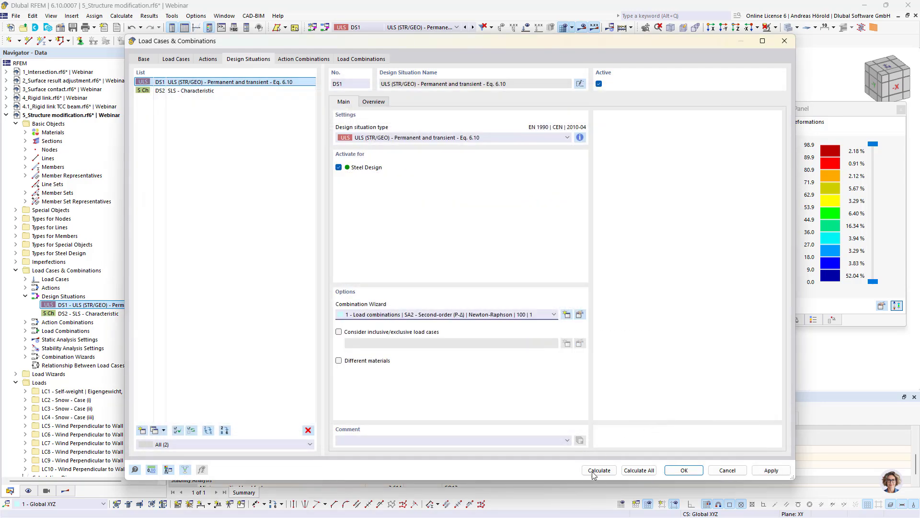
{"action": "left_click", "coordinate": [684, 470]}
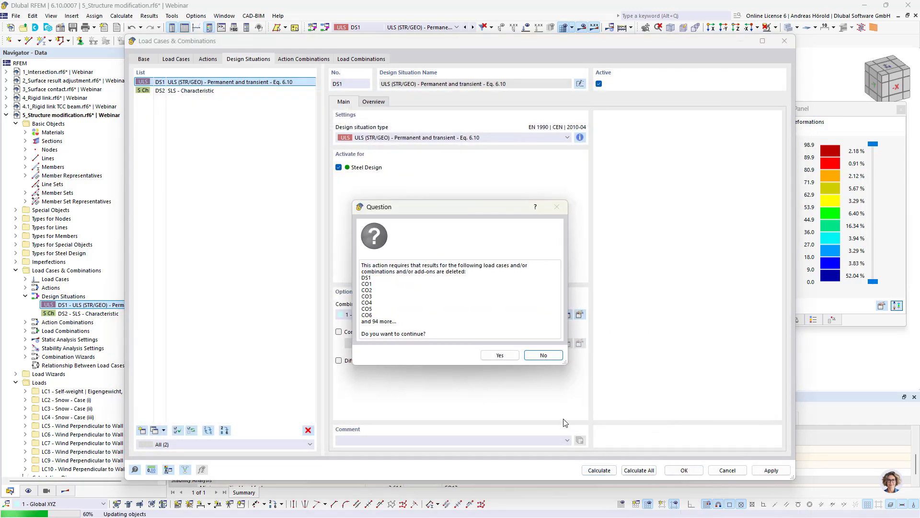
{"action": "left_click", "coordinate": [500, 355]}
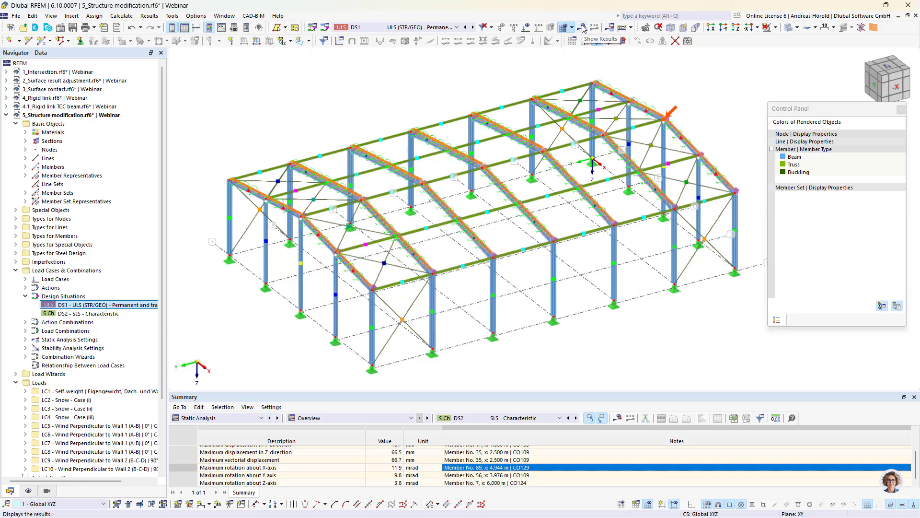
- Calculate the results for design situation DS1 and look through the calculation progress of its load combinations
{"action": "left_click", "coordinate": [225, 417]}
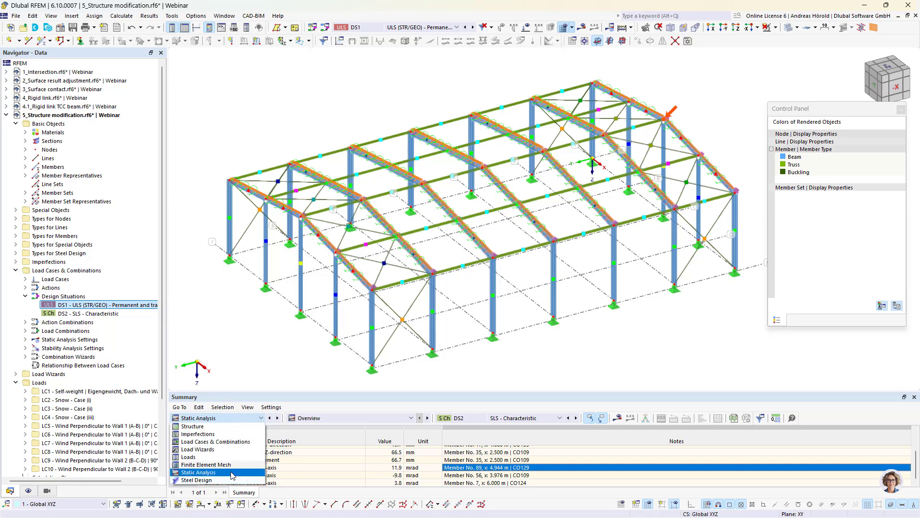
{"action": "left_click", "coordinate": [232, 473]}
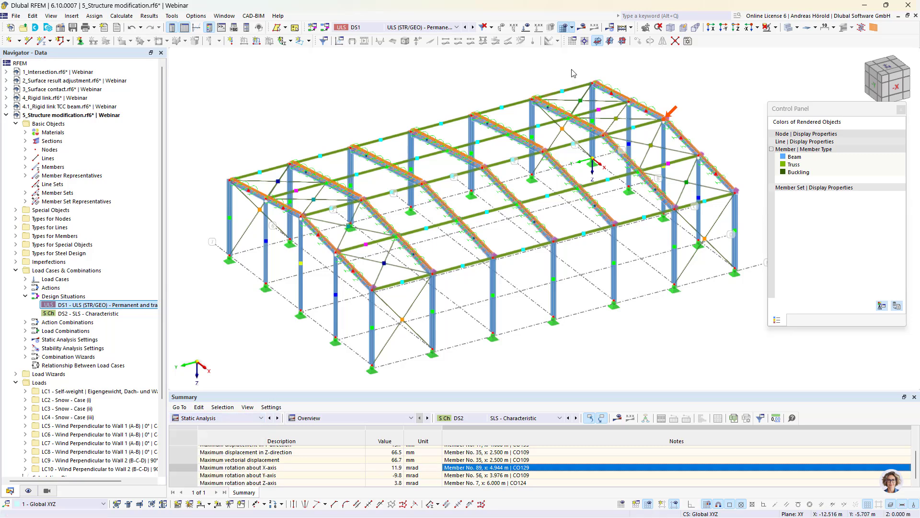
{"action": "left_click", "coordinate": [581, 27]}
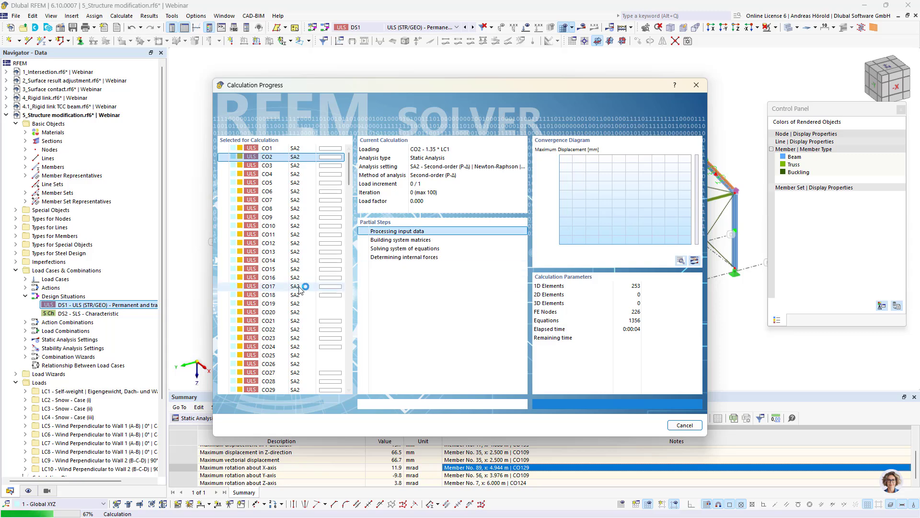
{"action": "scroll", "coordinate": [299, 290], "scroll_direction": "down", "scroll_amount": 11}
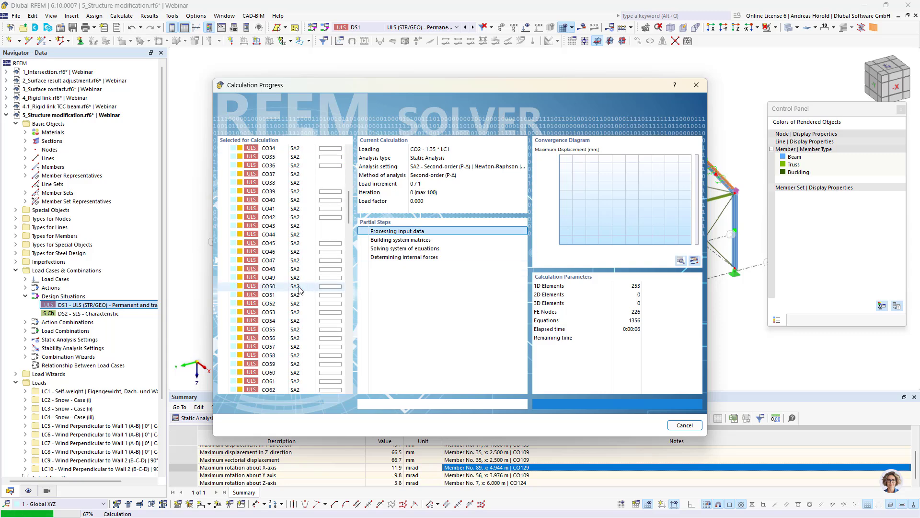
{"action": "scroll", "coordinate": [300, 290], "scroll_direction": "down", "scroll_amount": 17}
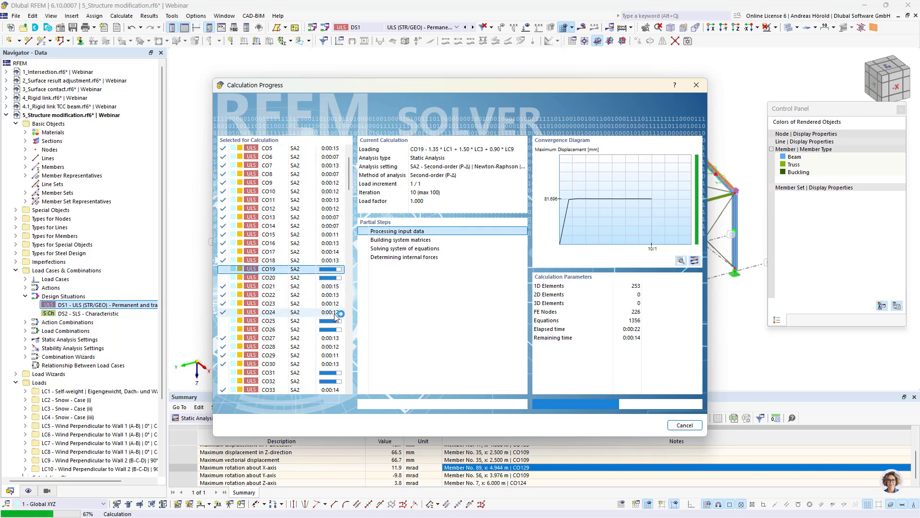
{"action": "scroll", "coordinate": [334, 317], "scroll_direction": "down", "scroll_amount": 18}
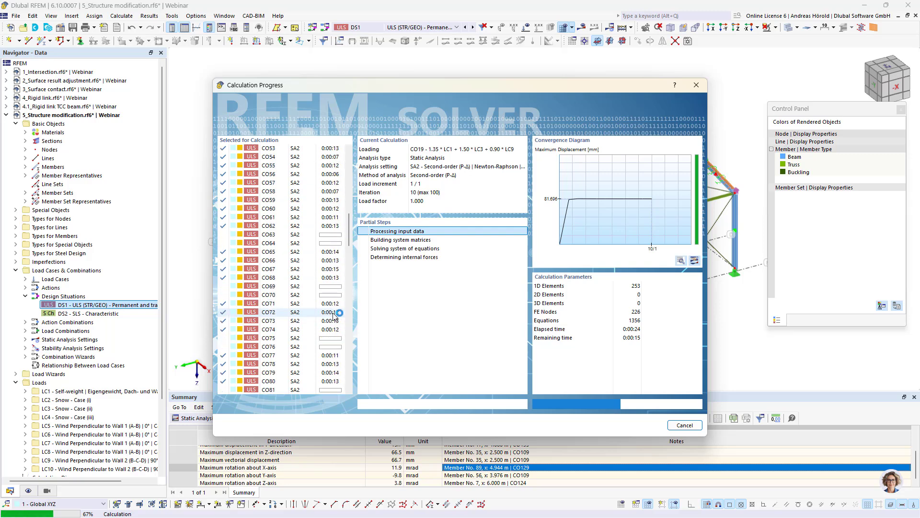
{"action": "scroll", "coordinate": [334, 316], "scroll_direction": "down", "scroll_amount": 20}
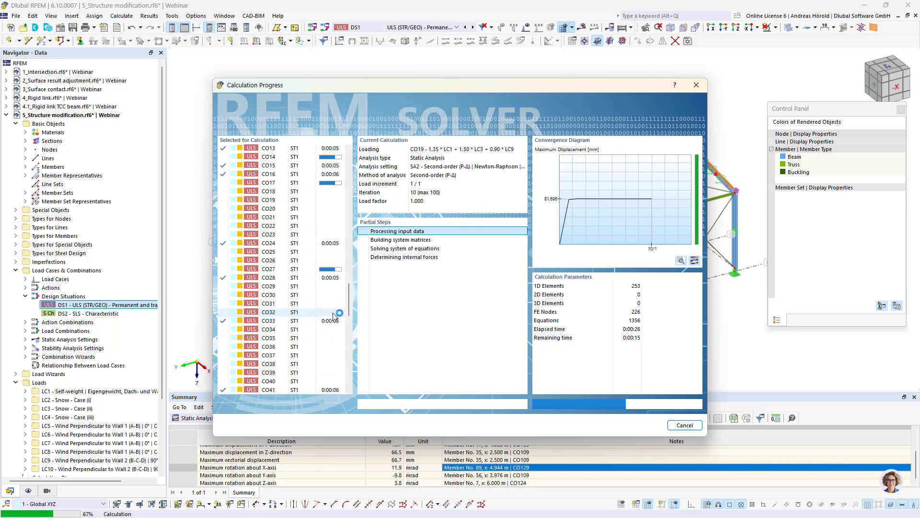
{"action": "scroll", "coordinate": [335, 317], "scroll_direction": "down", "scroll_amount": 17}
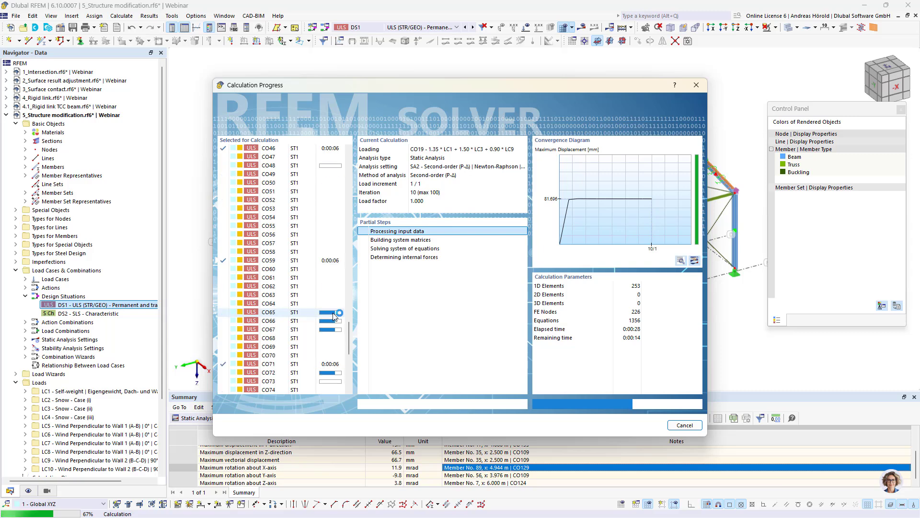
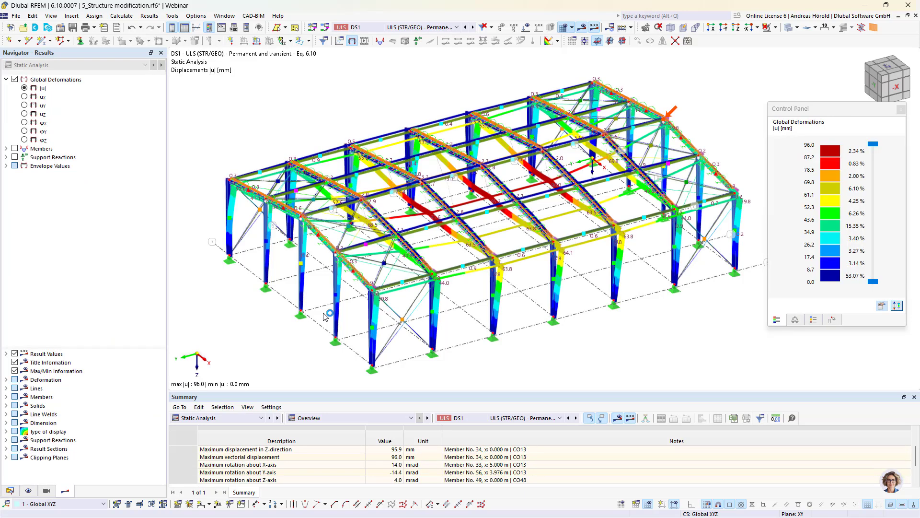
- Show the stability analysis critical load factors for load combination CO13
{"action": "left_click", "coordinate": [221, 418]}
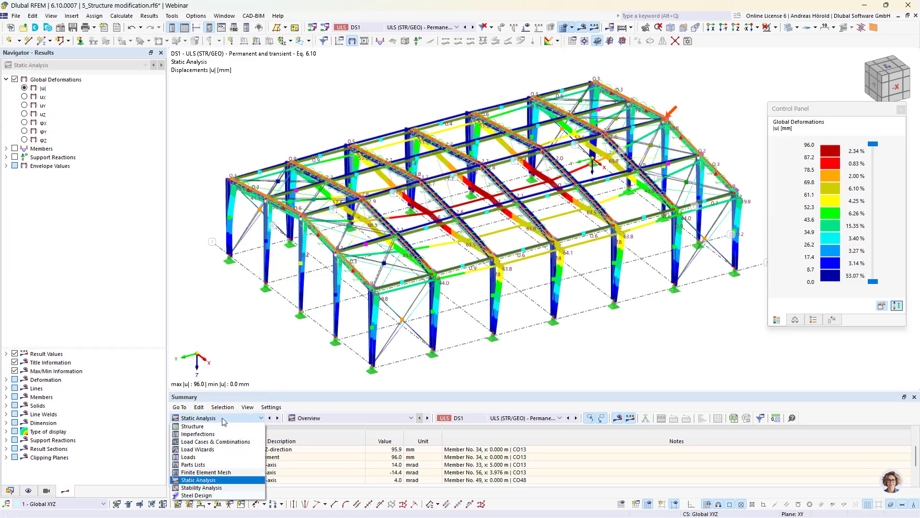
{"action": "left_click", "coordinate": [222, 487]}
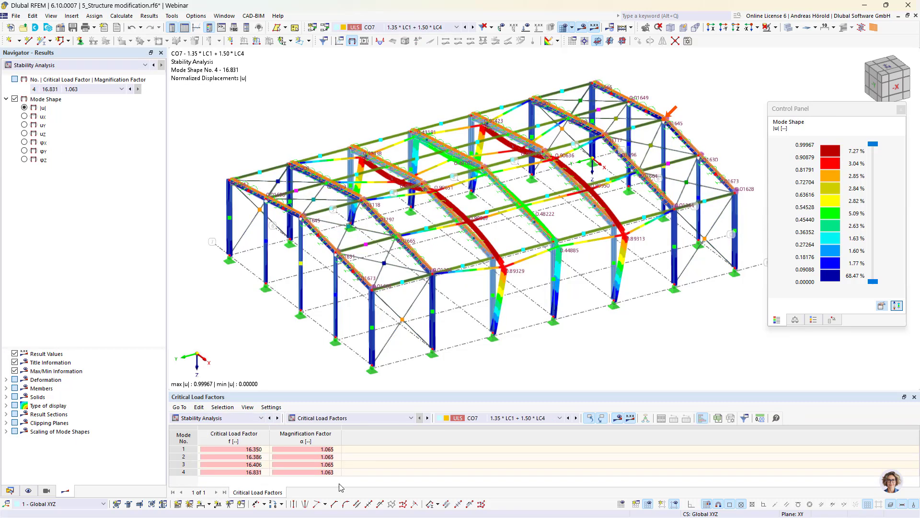
{"action": "left_click", "coordinate": [524, 418]}
{"action": "left_click", "coordinate": [494, 193]}
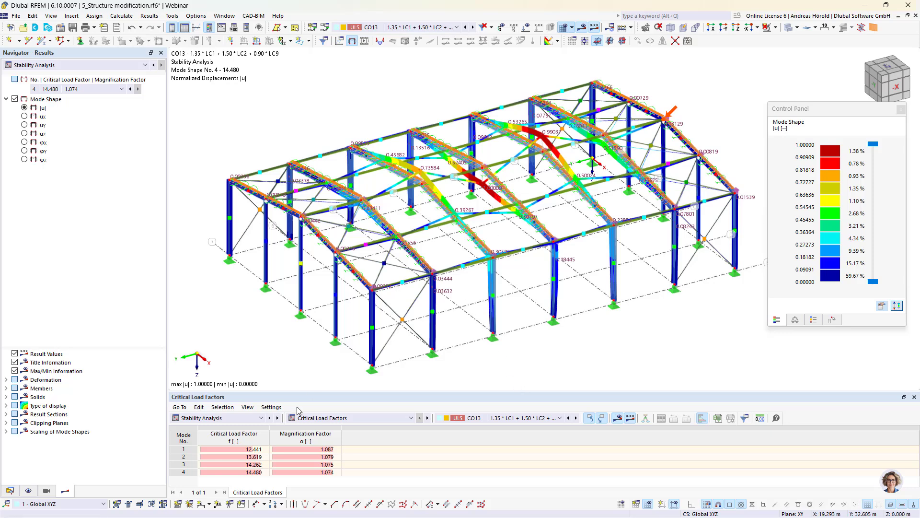
- Examine the CO13 mode shapes 1 to 4 on the hall model one after another
{"action": "left_click", "coordinate": [249, 450]}
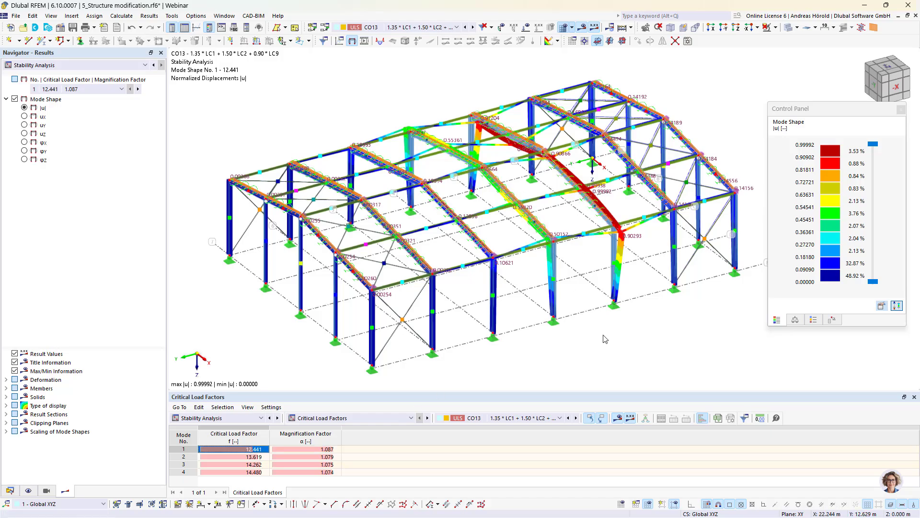
{"action": "middle_click_drag", "start_coordinate": [610, 340], "coordinate": [630, 328], "text": "ctrl"}
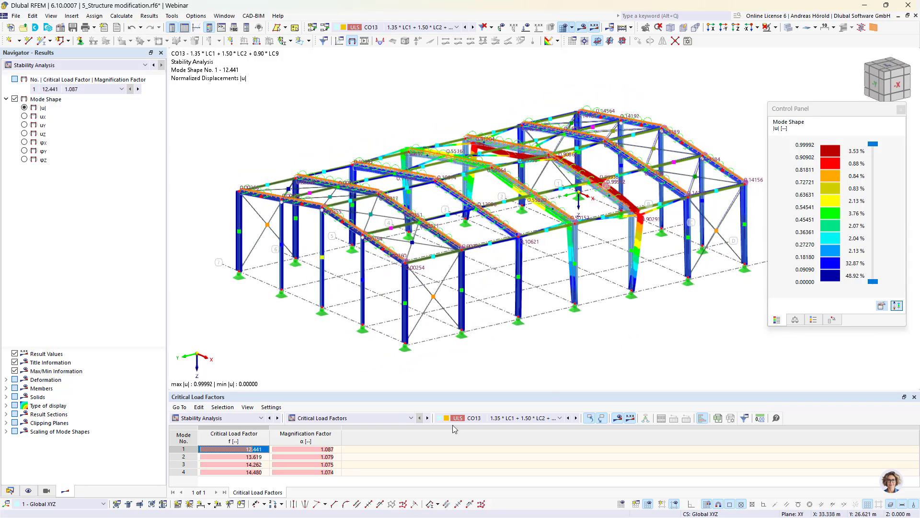
{"action": "left_click", "coordinate": [232, 458]}
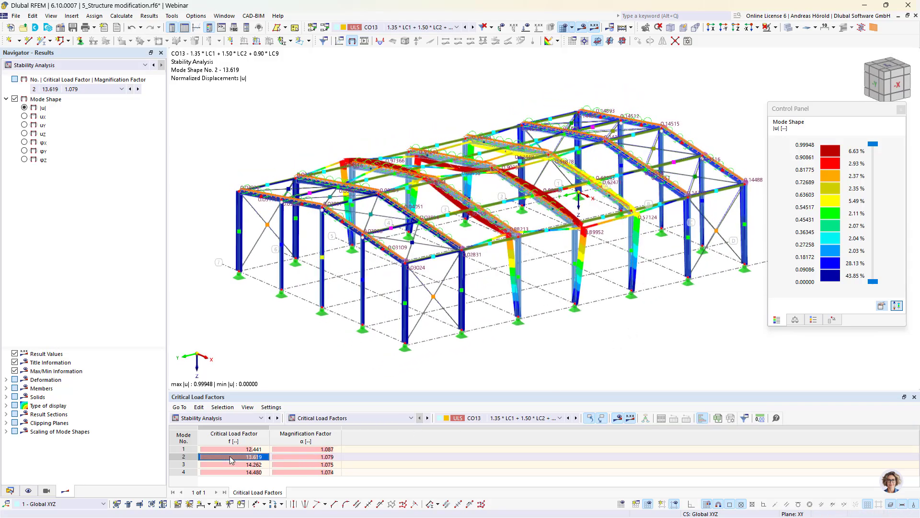
{"action": "left_click", "coordinate": [234, 465]}
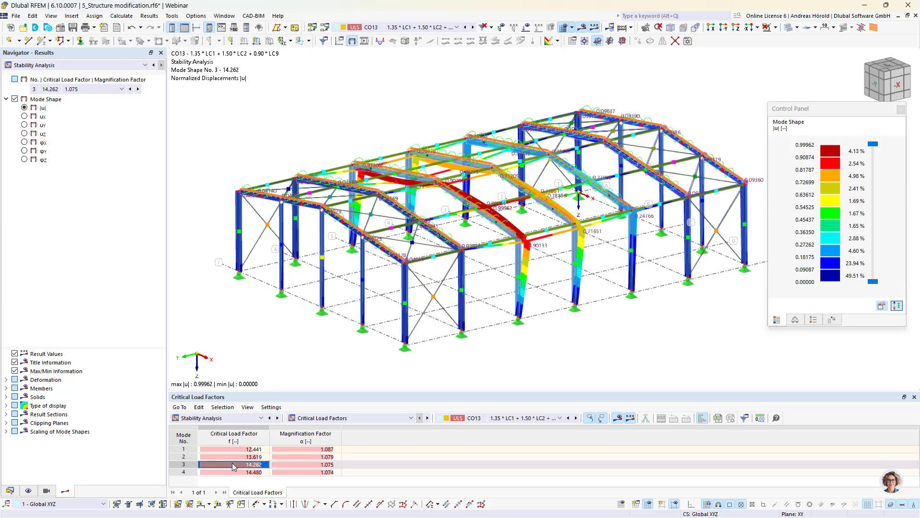
{"action": "left_click", "coordinate": [235, 473]}
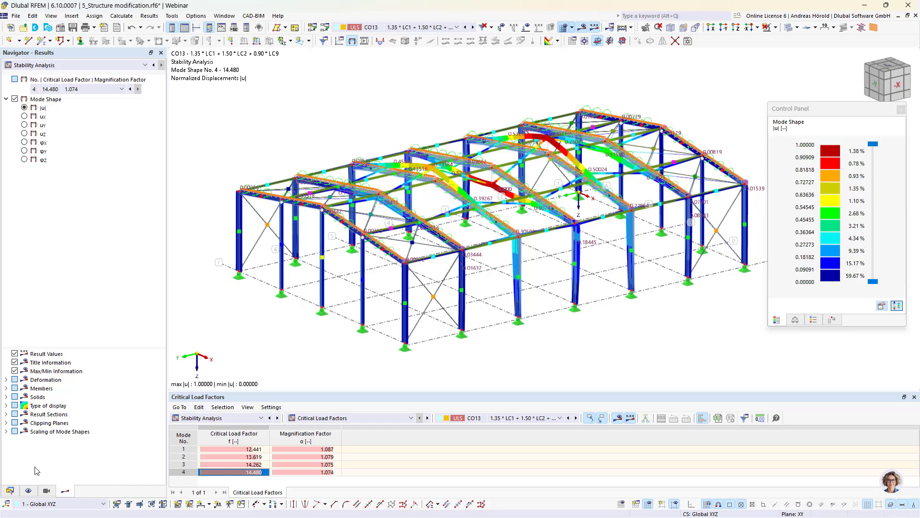
- Switch to the model 6_Nodal release.rf6
{"action": "left_click", "coordinate": [9, 491]}
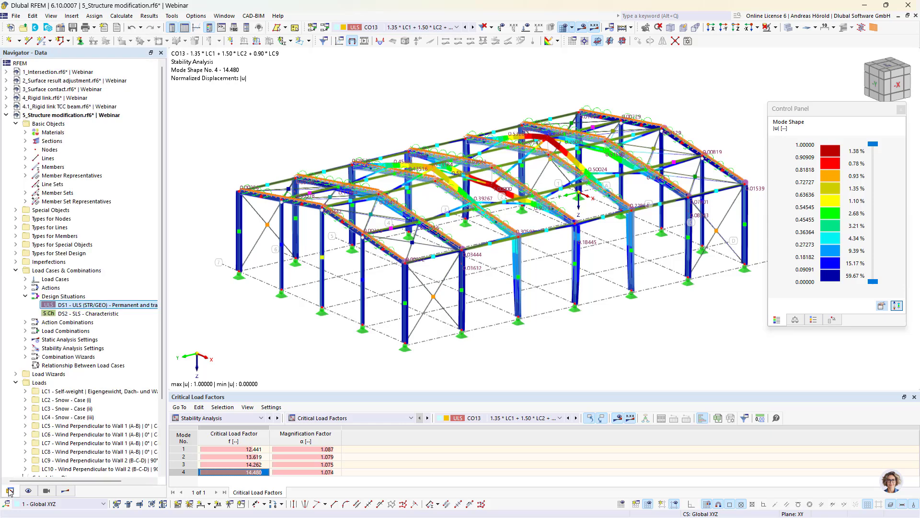
{"action": "left_click", "coordinate": [6, 115]}
{"action": "double_click", "coordinate": [61, 123]}
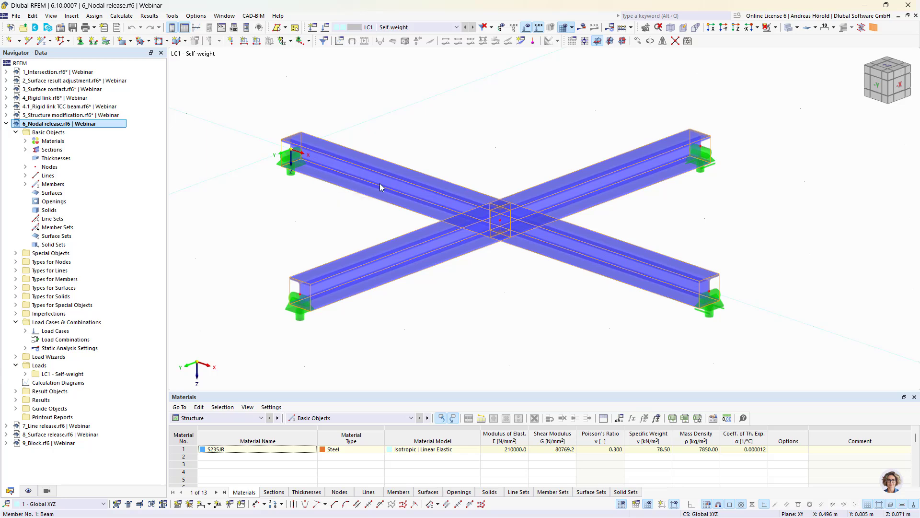
- Start a new nodal release and assign it to node 5 at the crossing of the two beams
{"action": "middle_click_drag", "start_coordinate": [519, 302], "coordinate": [471, 279], "text": "ctrl"}
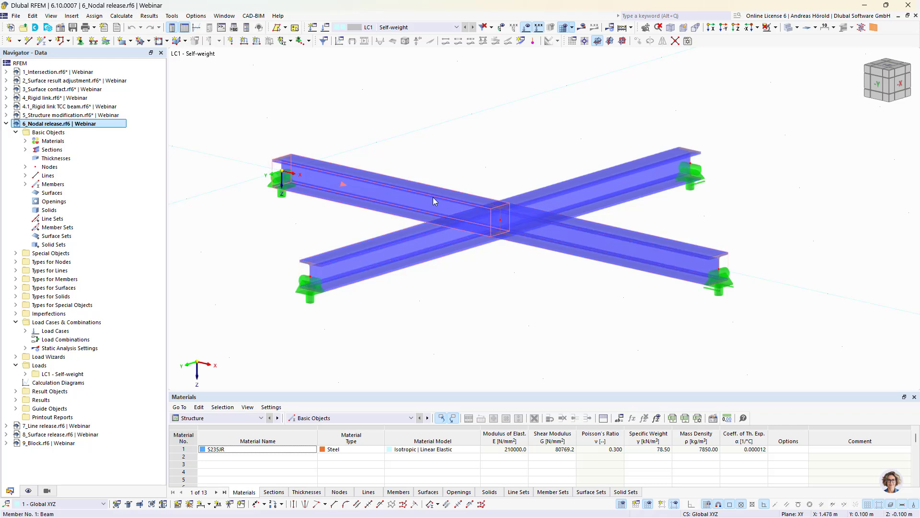
{"action": "left_click", "coordinate": [72, 16]}
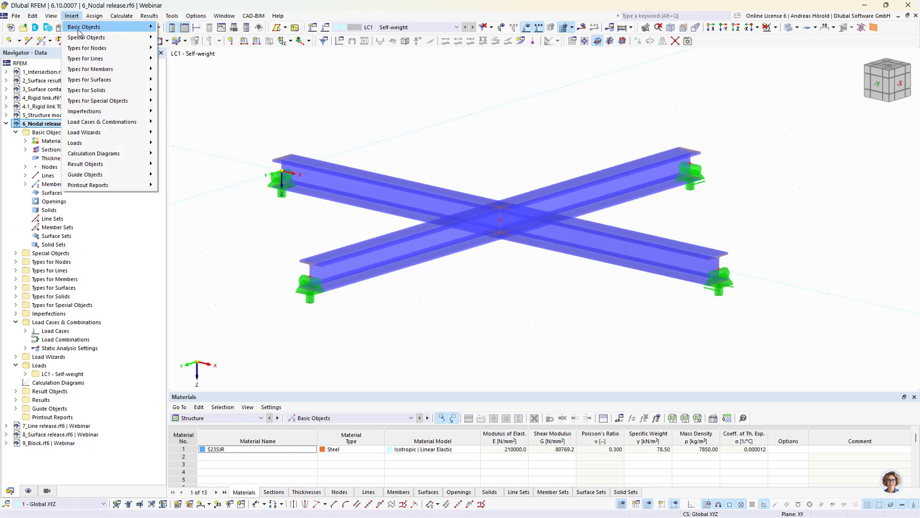
{"action": "mouse_move", "coordinate": [85, 40]}
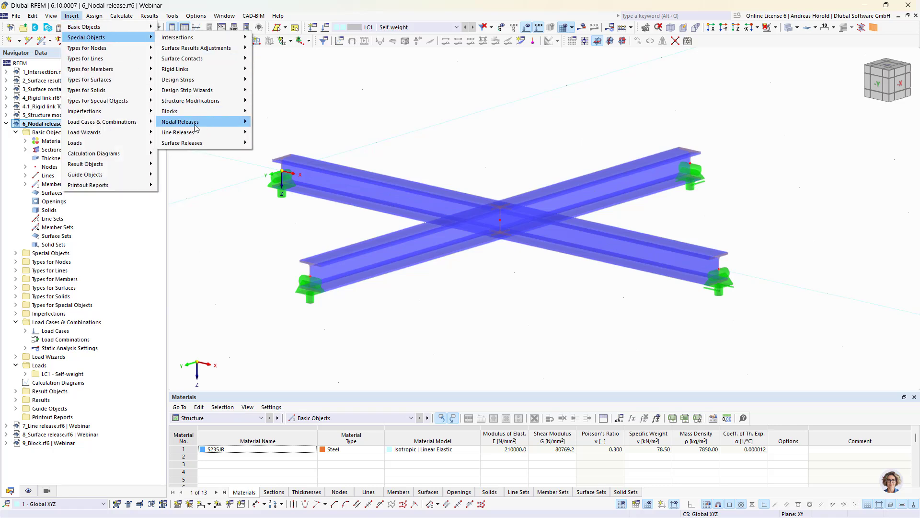
{"action": "mouse_move", "coordinate": [197, 122]}
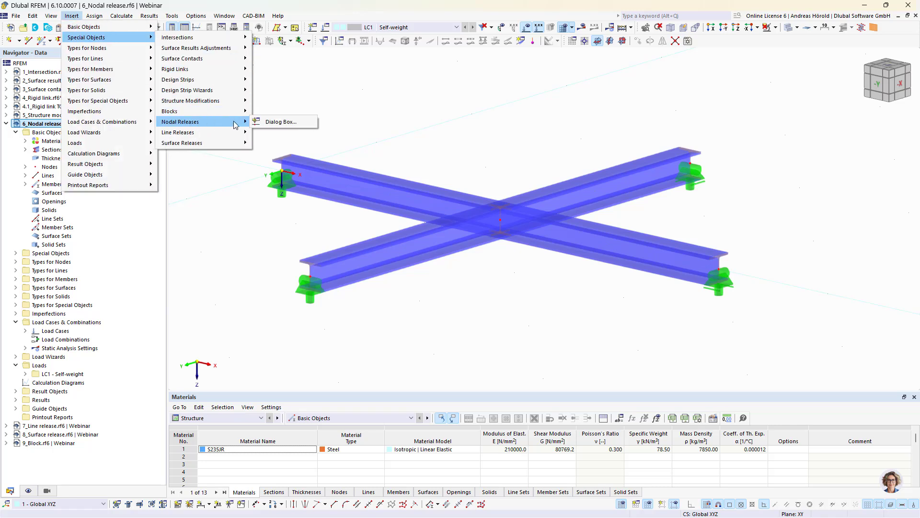
{"action": "left_click", "coordinate": [271, 123]}
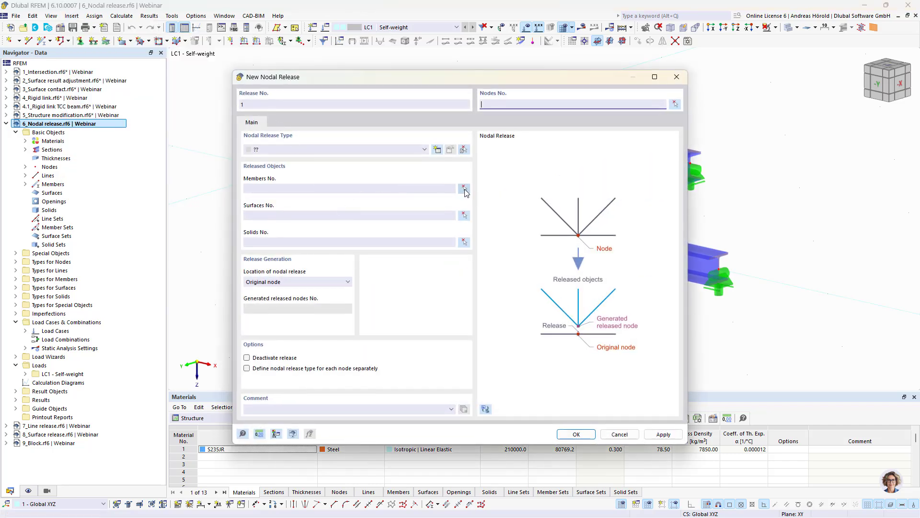
{"action": "left_click", "coordinate": [675, 104]}
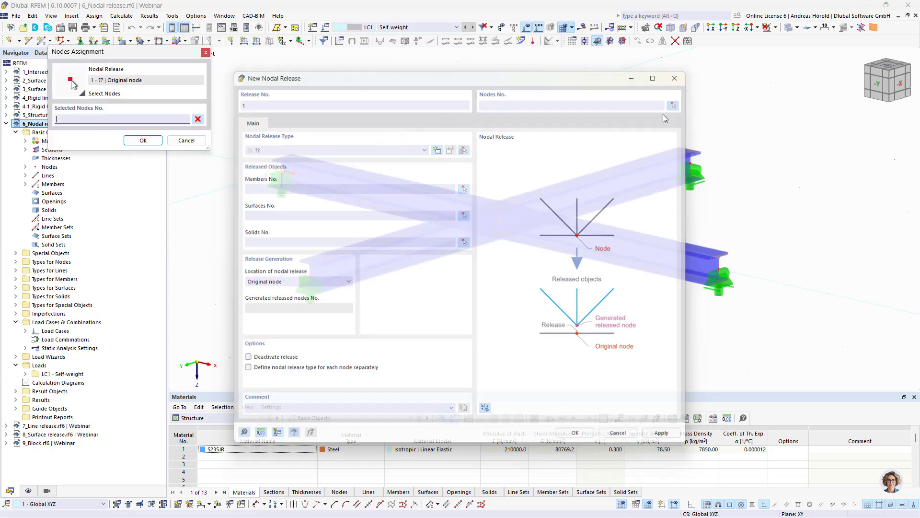
{"action": "left_click", "coordinate": [500, 220]}
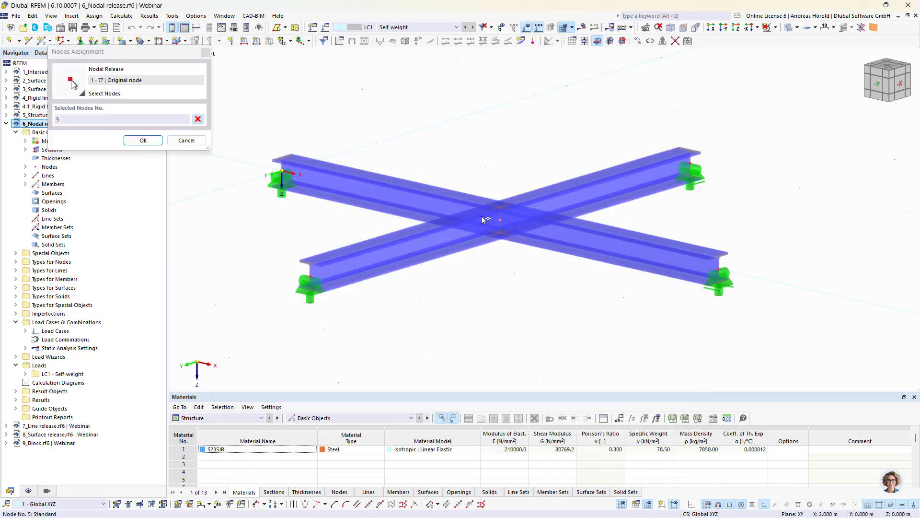
{"action": "left_click", "coordinate": [142, 140]}
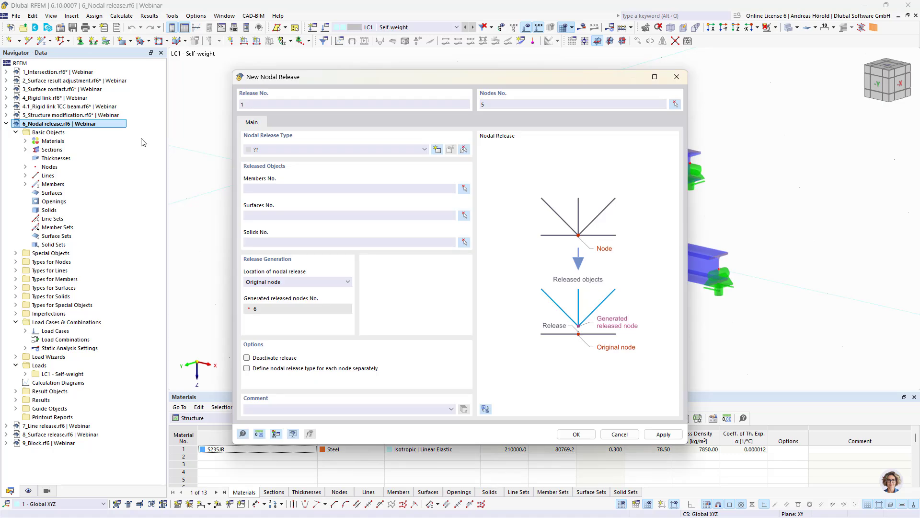
- Assign members 2 and 4 as the released objects of the nodal release
{"action": "left_click", "coordinate": [464, 189]}
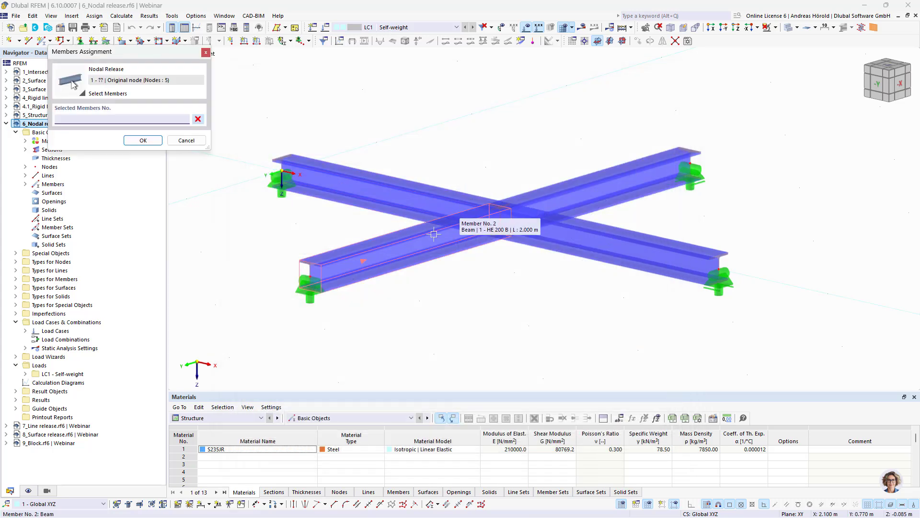
{"action": "left_click", "coordinate": [475, 222]}
{"action": "left_click", "coordinate": [554, 199]}
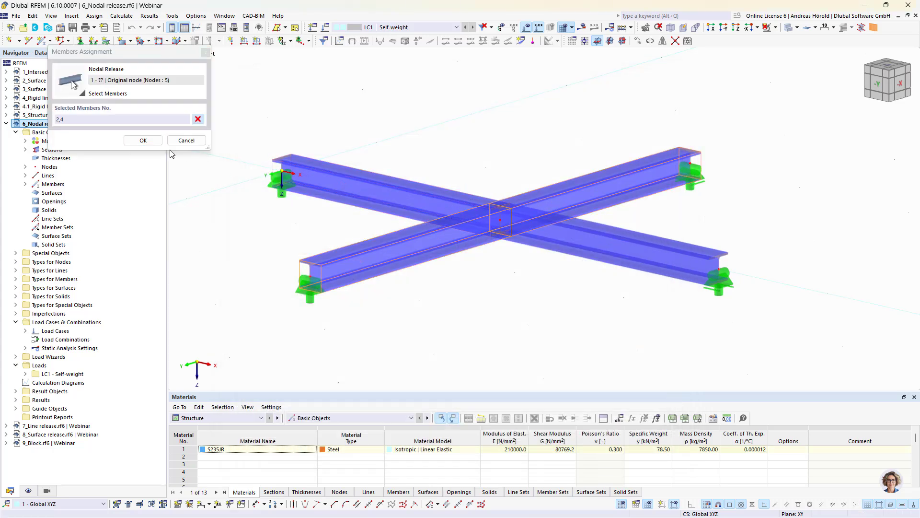
{"action": "left_click", "coordinate": [141, 140]}
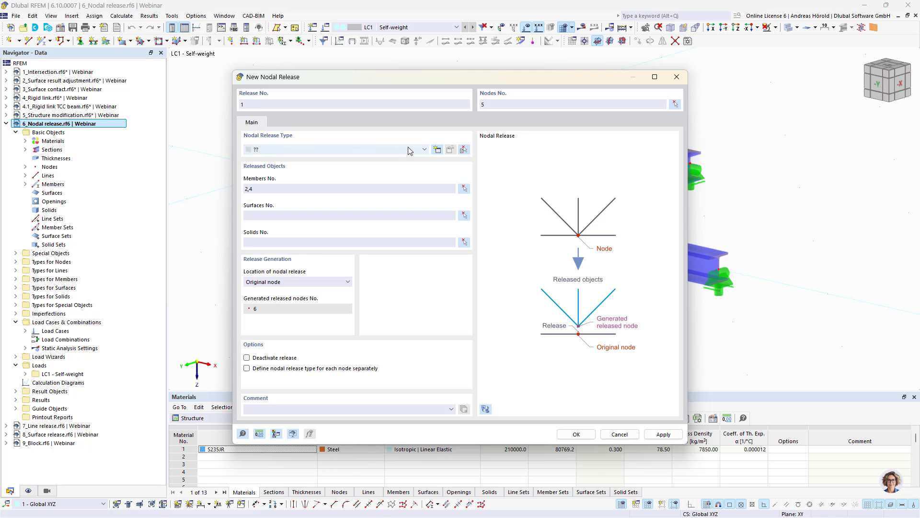
- Create a new nodal release type and deactivate its rotational releases φy and φz
{"action": "left_click", "coordinate": [440, 149]}
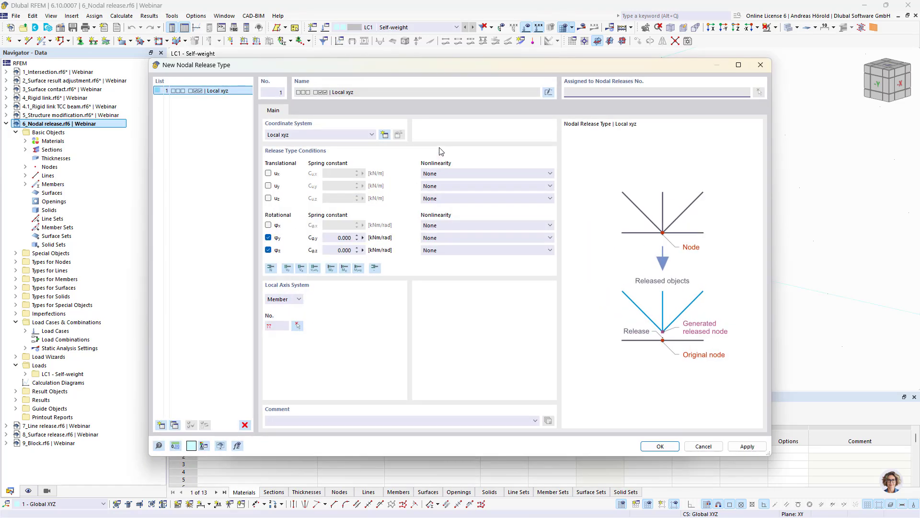
{"action": "left_click", "coordinate": [268, 237]}
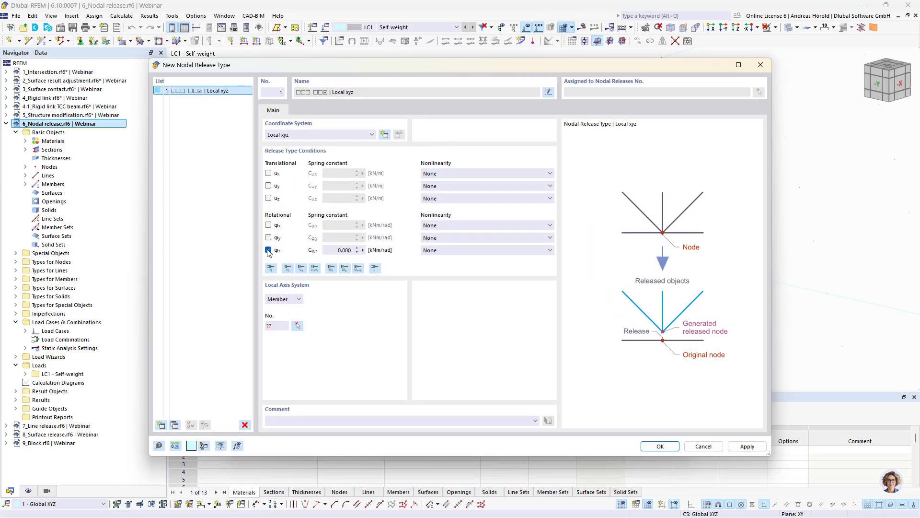
{"action": "left_click", "coordinate": [268, 250]}
- Activate the translational releases ux, uy and uz, with the nonlinearity "Fixed if positive Vz" for uz
{"action": "left_click", "coordinate": [268, 186]}
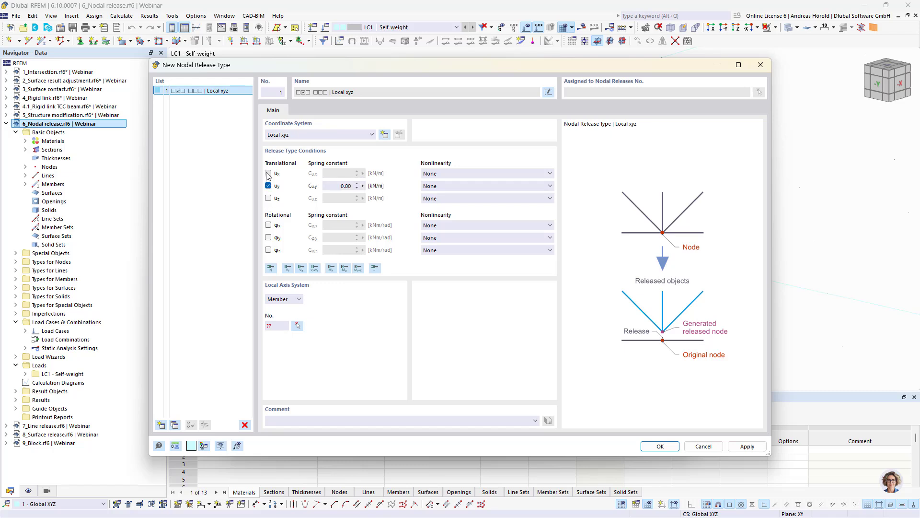
{"action": "left_click", "coordinate": [268, 173]}
{"action": "left_click", "coordinate": [268, 198]}
{"action": "left_click", "coordinate": [480, 199]}
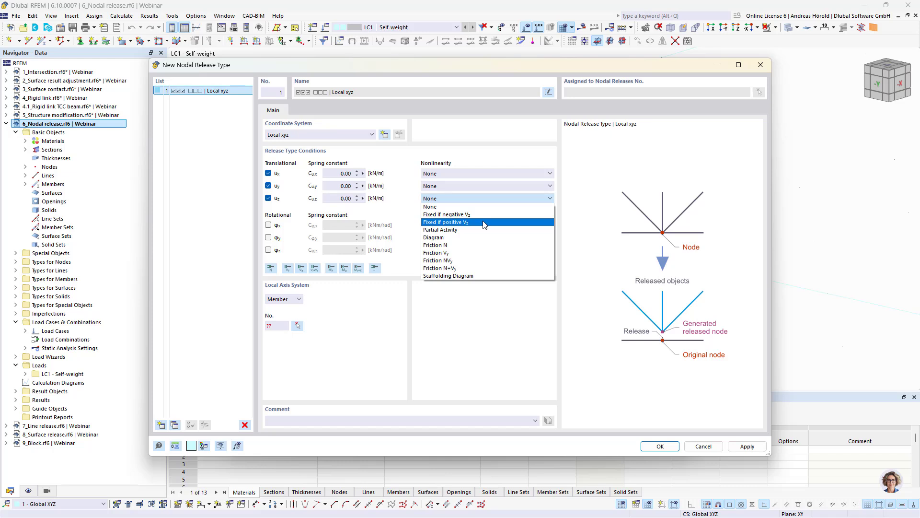
{"action": "left_click", "coordinate": [484, 223]}
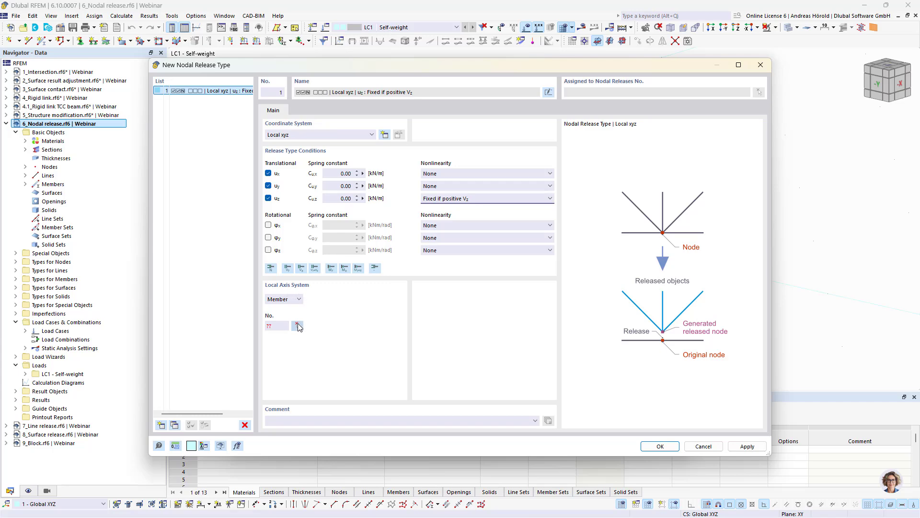
- Pick member 2 for the release type's local axis system, and accept both the release type and the nodal release
{"action": "left_click", "coordinate": [297, 325]}
{"action": "left_click", "coordinate": [407, 253]}
{"action": "left_click", "coordinate": [670, 447]}
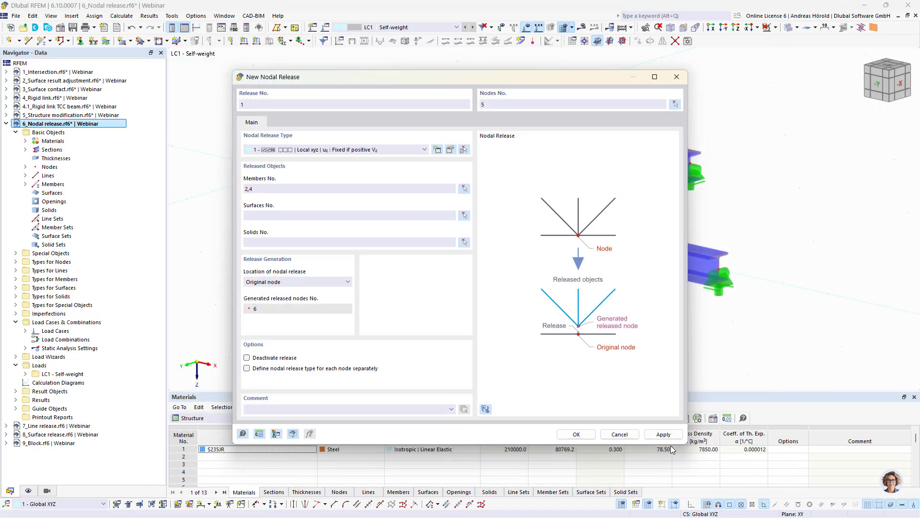
{"action": "left_click", "coordinate": [577, 434]}
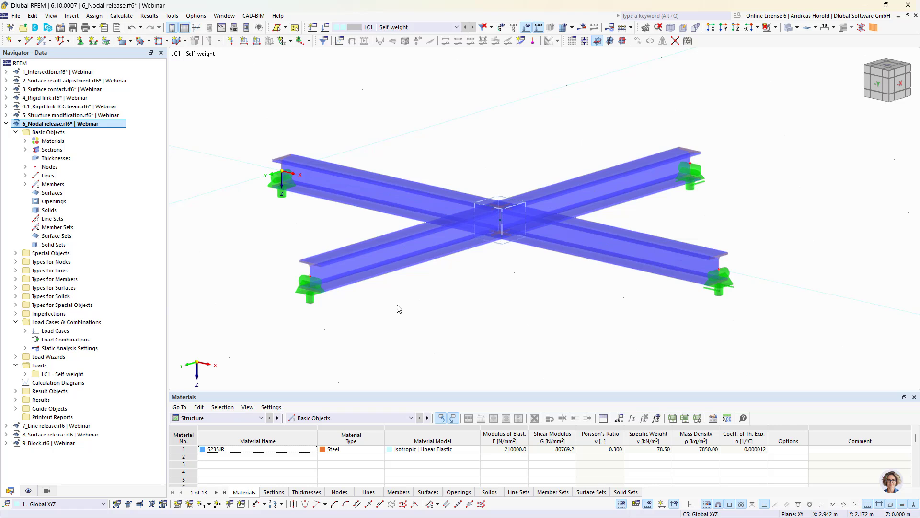
- Apply a uniform member load of -30 kN/m in the global Z direction to members 2 and 4 in LC1
{"action": "left_click", "coordinate": [410, 241]}
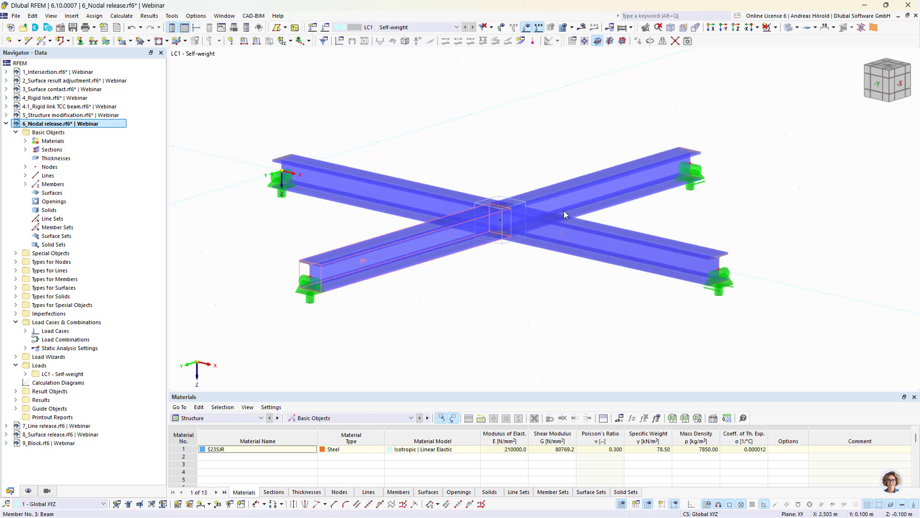
{"action": "left_click", "coordinate": [595, 188]}
{"action": "left_click", "coordinate": [256, 42]}
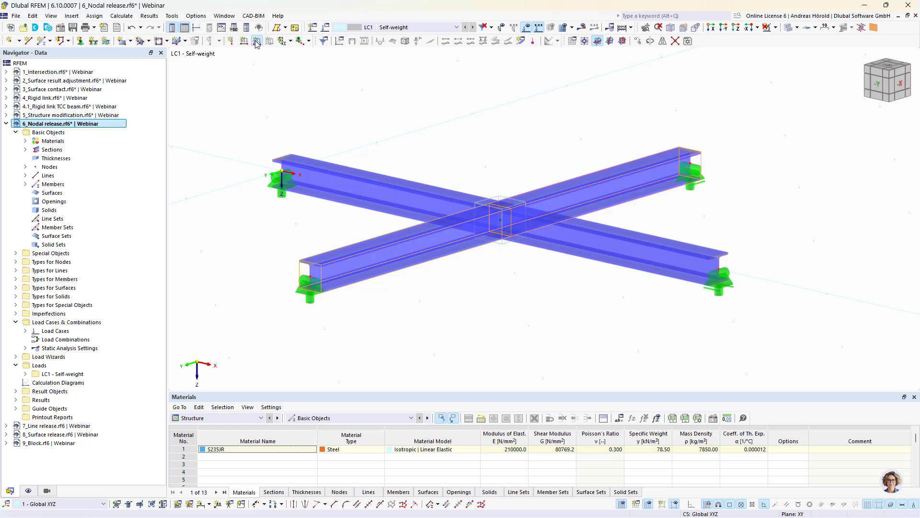
{"action": "left_click", "coordinate": [366, 155]}
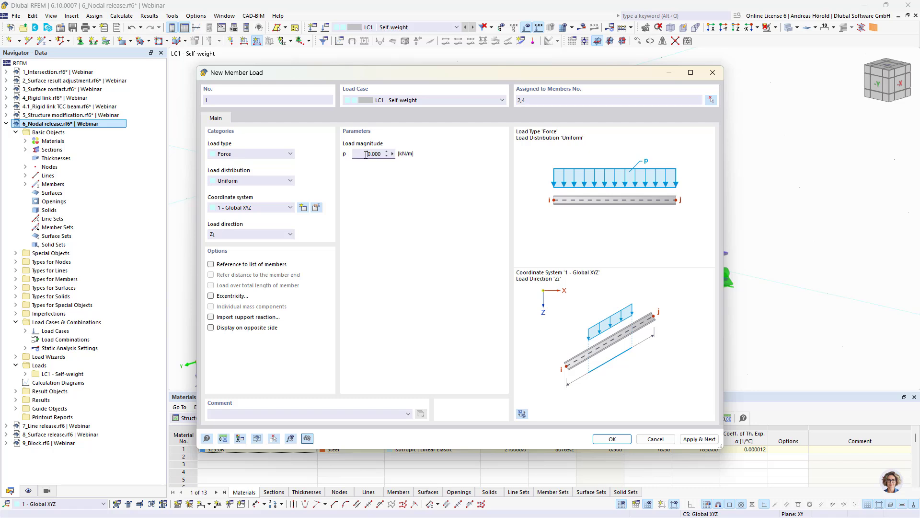
{"action": "type", "text": "-30"}
{"action": "left_click", "coordinate": [612, 438]}
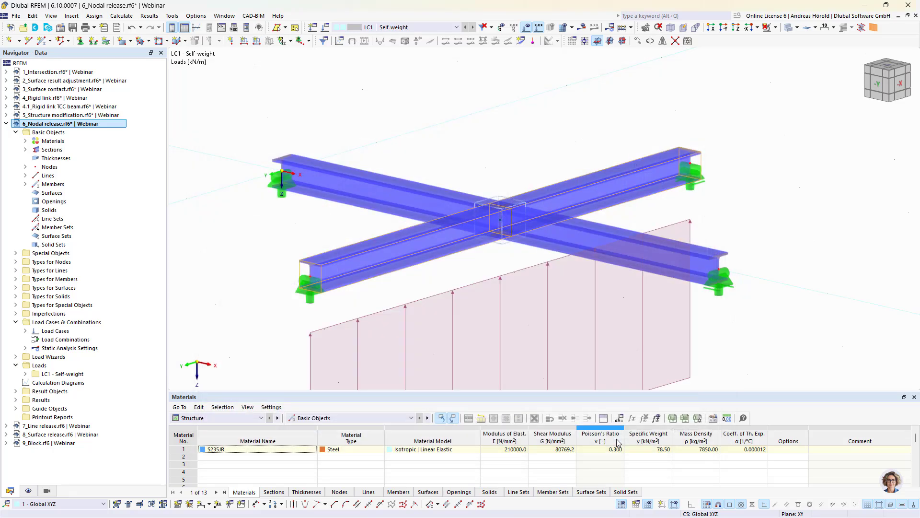
- Calculate load case LC1 and display its global deformations on the crossing beams
{"action": "scroll", "coordinate": [591, 342], "scroll_direction": "down", "scroll_amount": 2}
{"action": "middle_click_drag", "start_coordinate": [590, 339], "coordinate": [570, 277]}
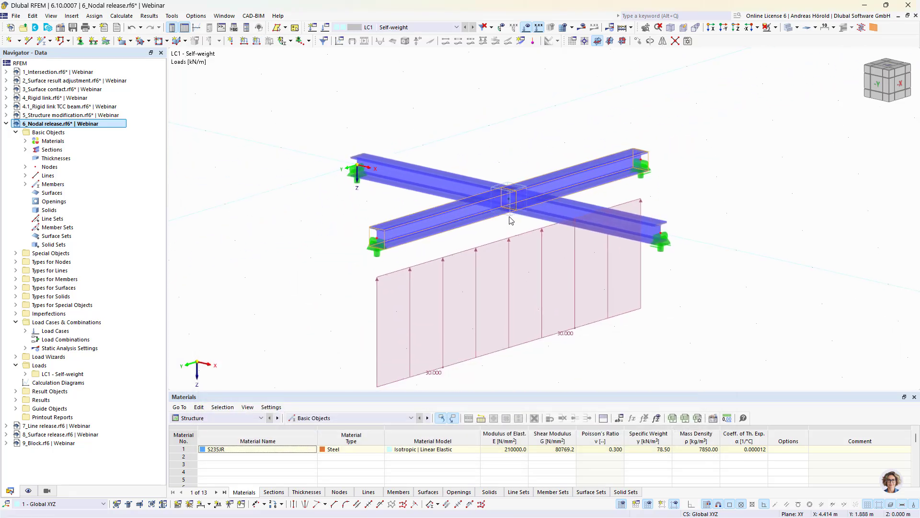
{"action": "left_click", "coordinate": [582, 27]}
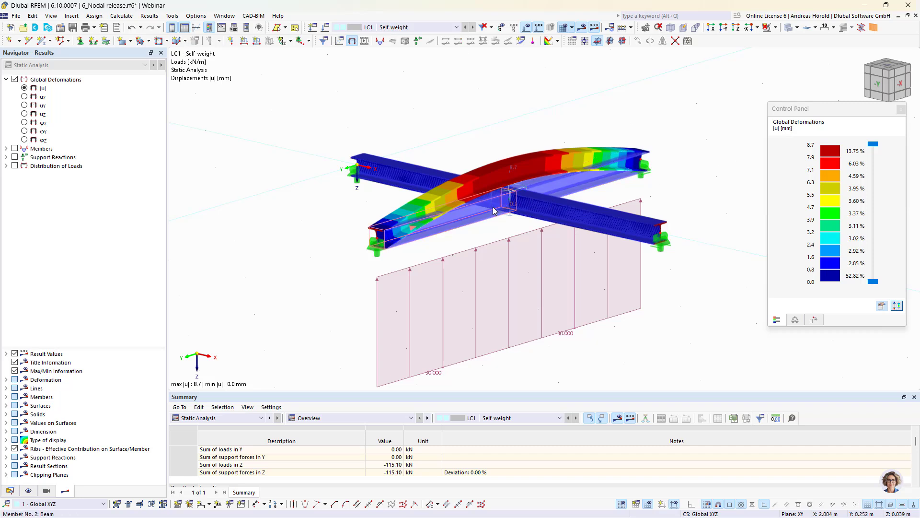
- Set the uniform member load on members 2 and 4 to 30 kN/m and display the calculated LC1 deformations
{"action": "left_click_drag", "start_coordinate": [650, 316], "coordinate": [412, 369]}
{"action": "double_click", "coordinate": [444, 334]}
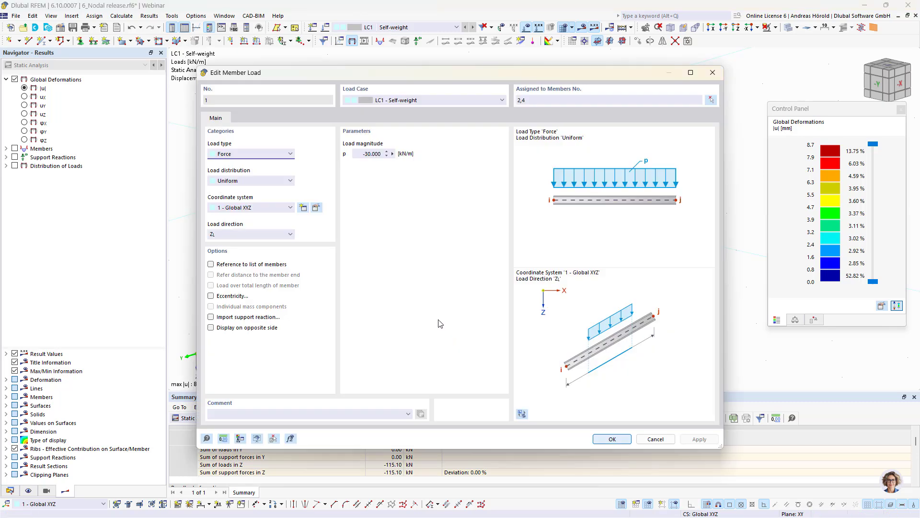
{"action": "left_click", "coordinate": [361, 153]}
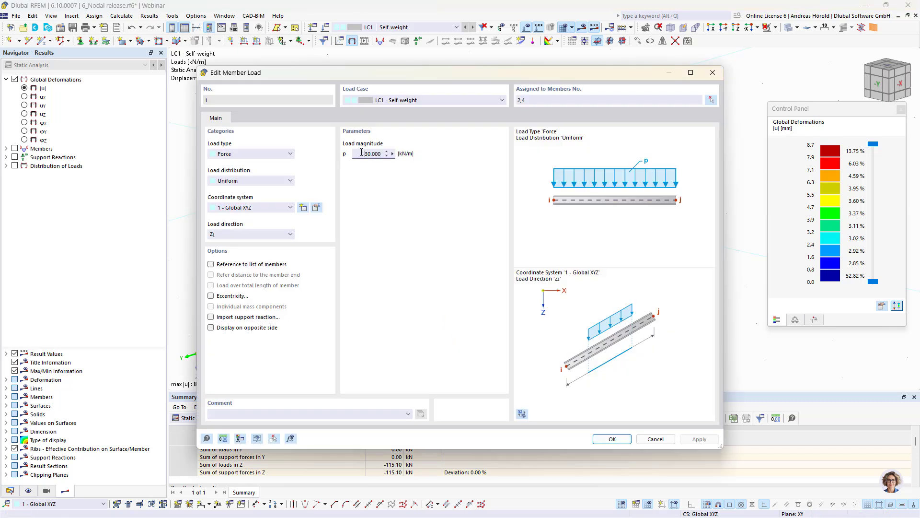
{"action": "left_click", "coordinate": [613, 439]}
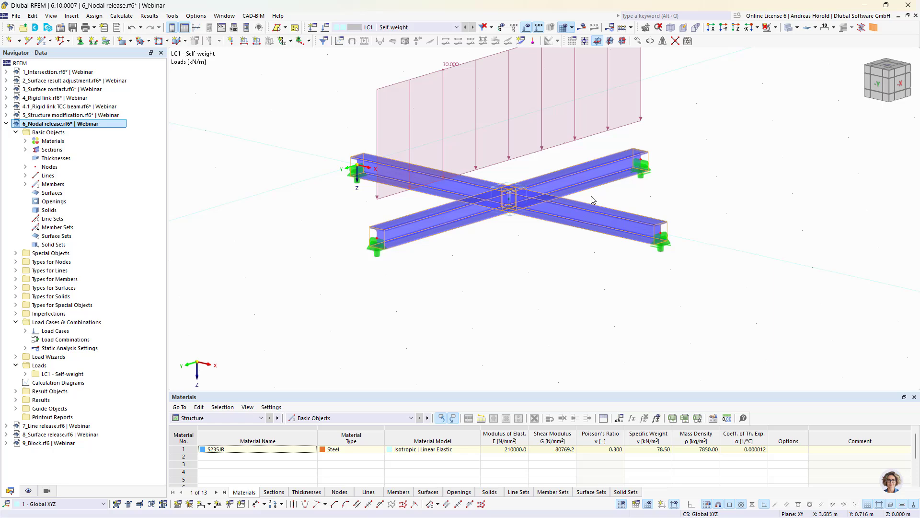
{"action": "left_click", "coordinate": [582, 27]}
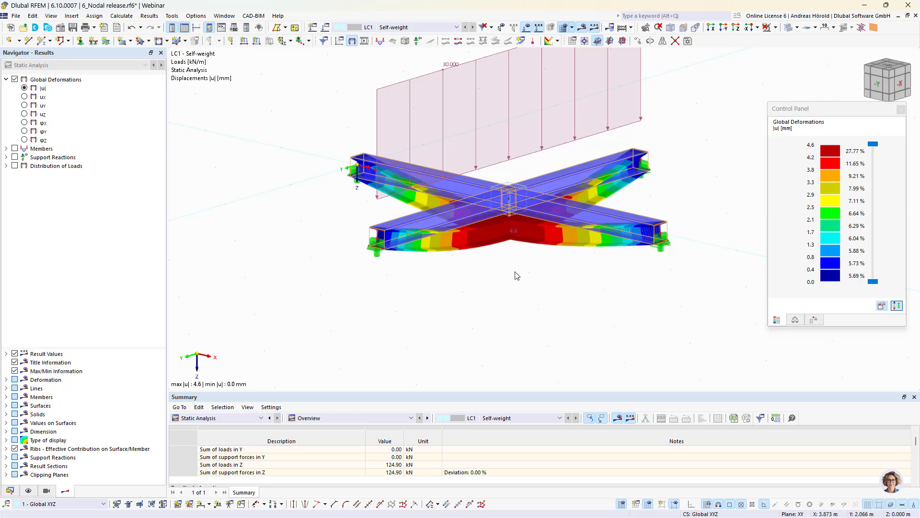
{"action": "middle_click_drag", "start_coordinate": [515, 275], "coordinate": [450, 335]}
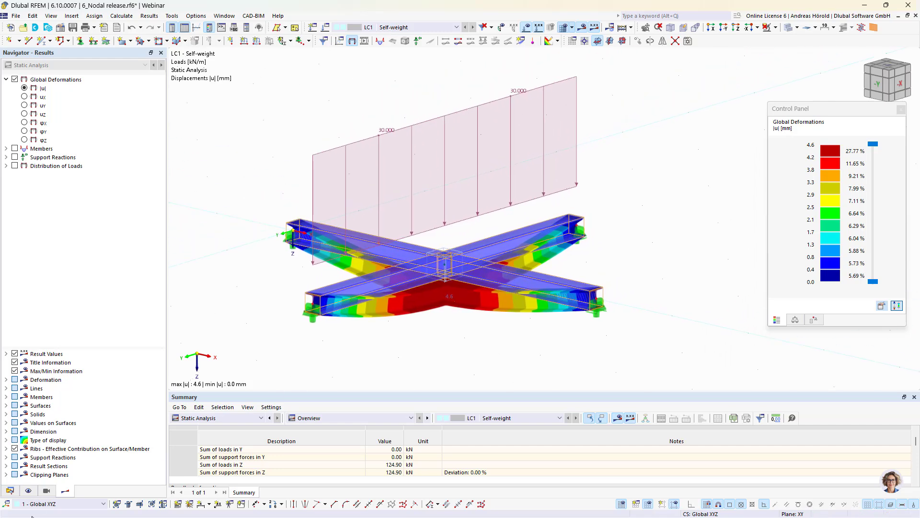
- Switch to the model 7_Line release.rf6 and examine its slab and edge beam results for LC1
{"action": "left_click", "coordinate": [9, 491]}
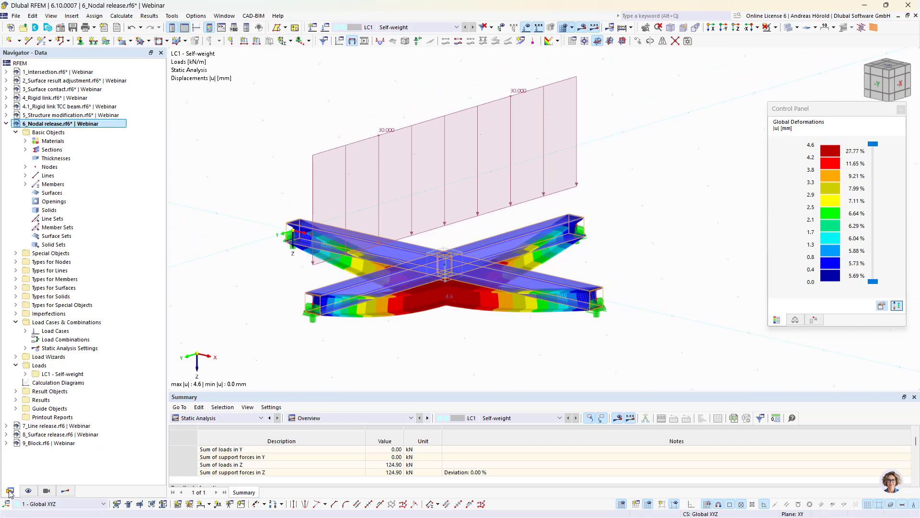
{"action": "left_click", "coordinate": [6, 123]}
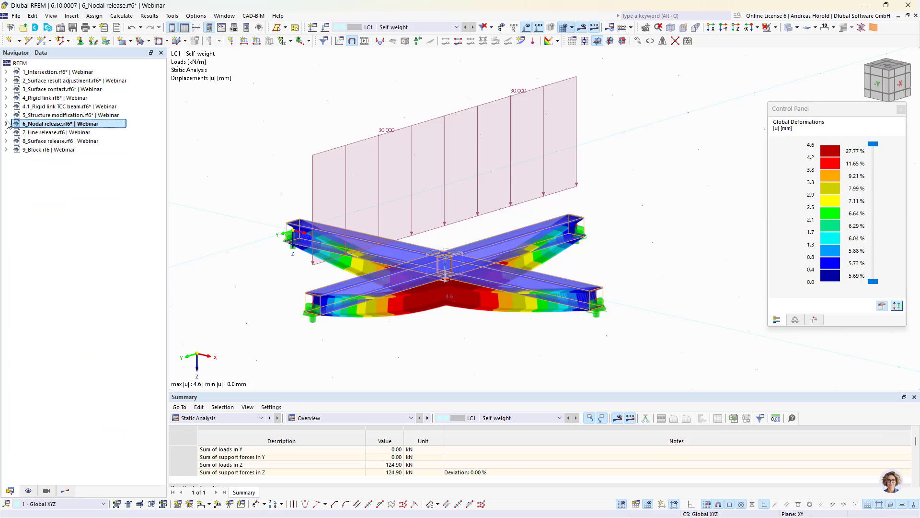
{"action": "left_click", "coordinate": [62, 132]}
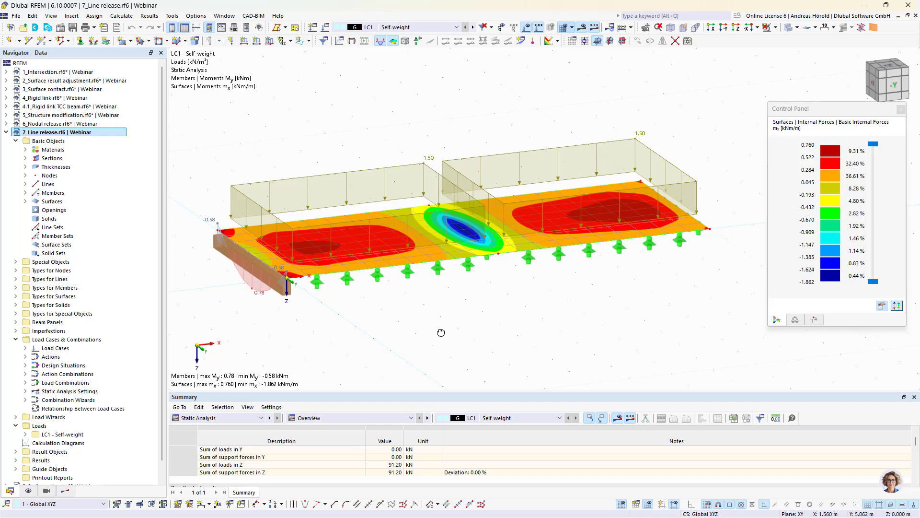
{"action": "middle_click_drag", "start_coordinate": [441, 332], "coordinate": [465, 331], "text": "ctrl"}
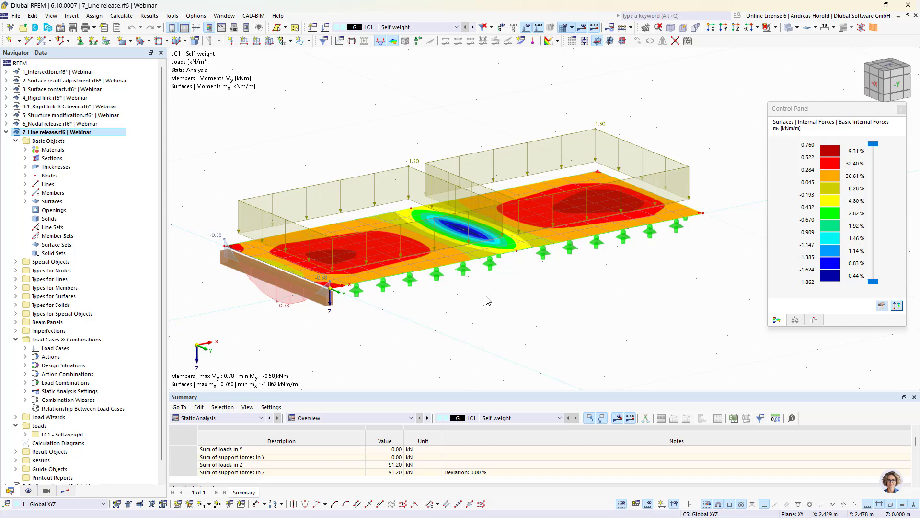
{"action": "mouse_move", "coordinate": [538, 302]}
{"action": "middle_mouse_down", "text": "ctrl"}
{"action": "mouse_move", "coordinate": [528, 310]}
{"action": "mouse_move", "coordinate": [529, 297]}
{"action": "middle_mouse_up", "text": "ctrl"}
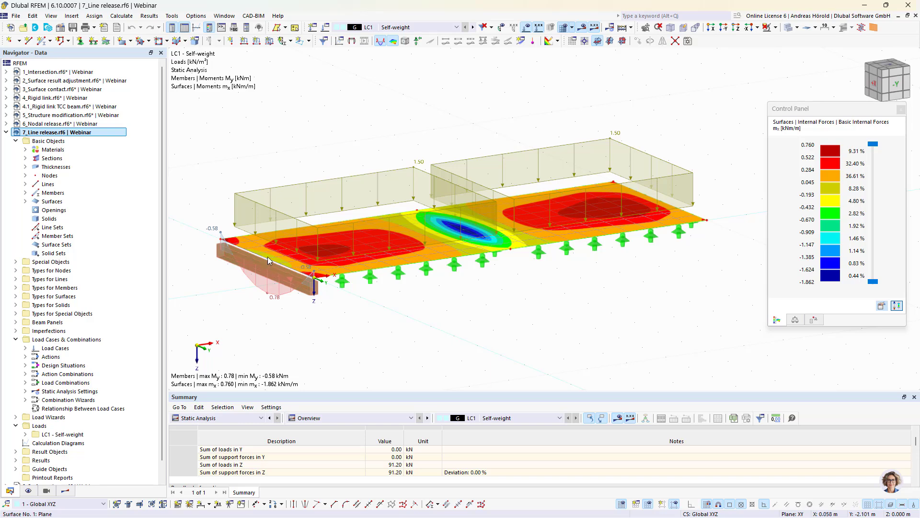
{"action": "mouse_move", "coordinate": [266, 272]}
{"action": "left_click", "coordinate": [70, 16]}
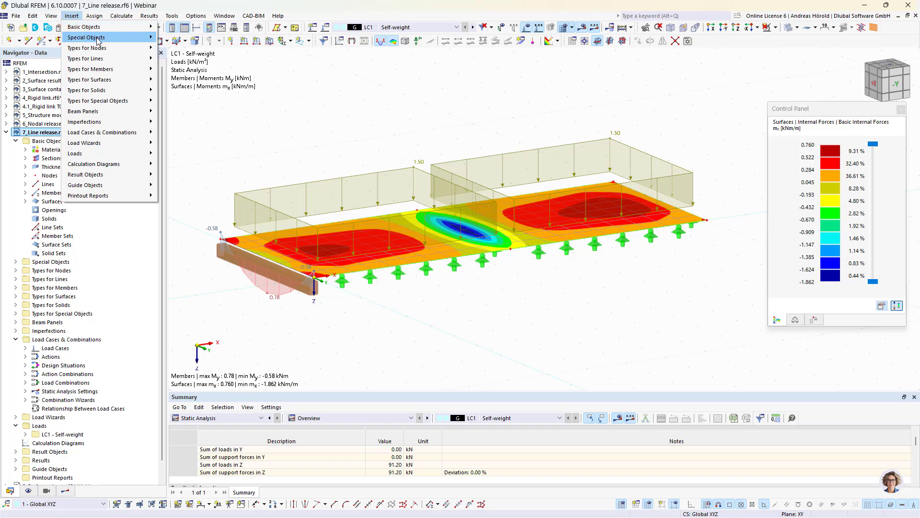
{"action": "mouse_move", "coordinate": [98, 39]}
{"action": "mouse_move", "coordinate": [210, 126]}
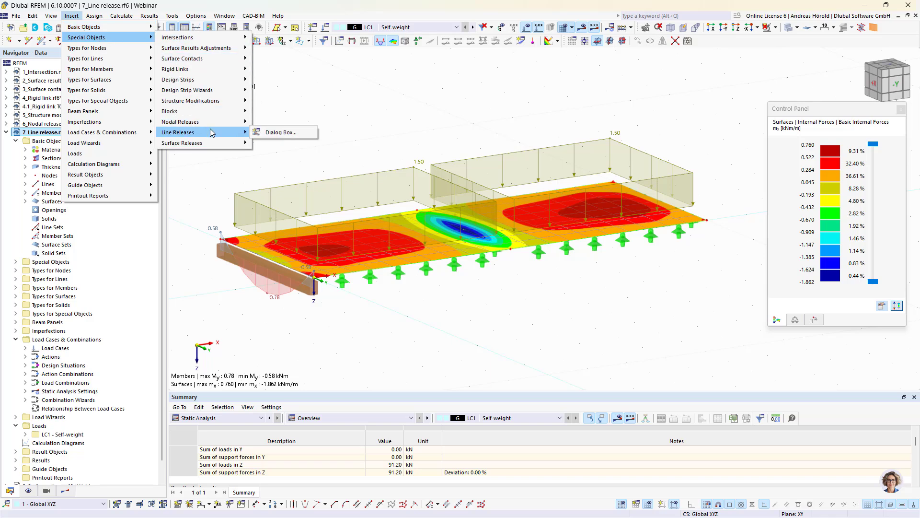
{"action": "left_click", "coordinate": [277, 134]}
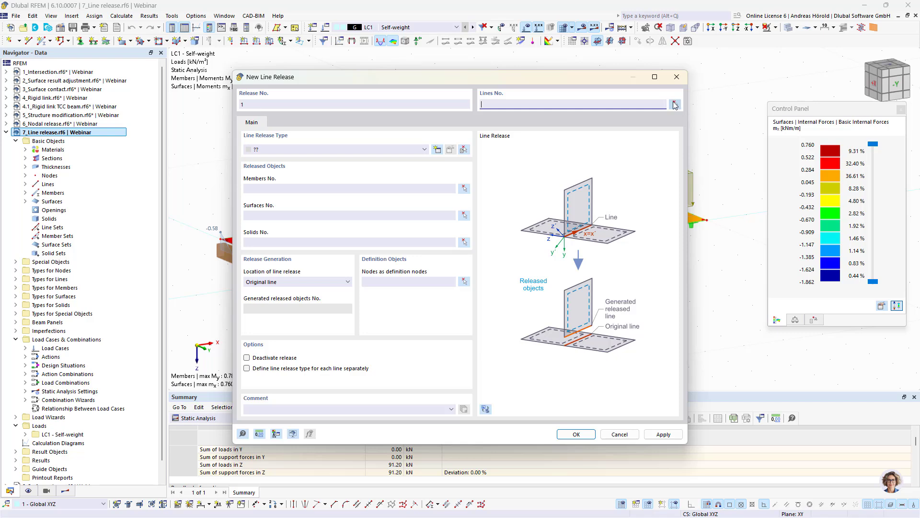
{"action": "left_click", "coordinate": [675, 104]}
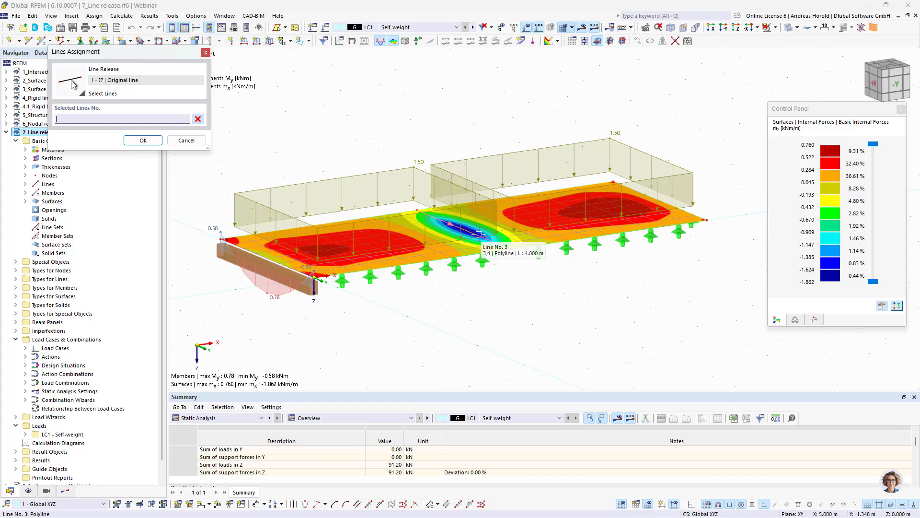
{"action": "left_click", "coordinate": [186, 140]}
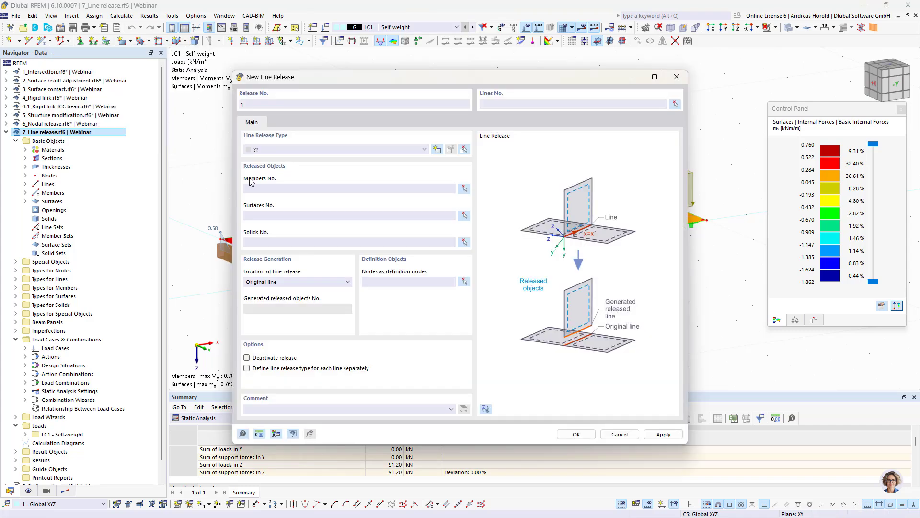
{"action": "left_click", "coordinate": [619, 434]}
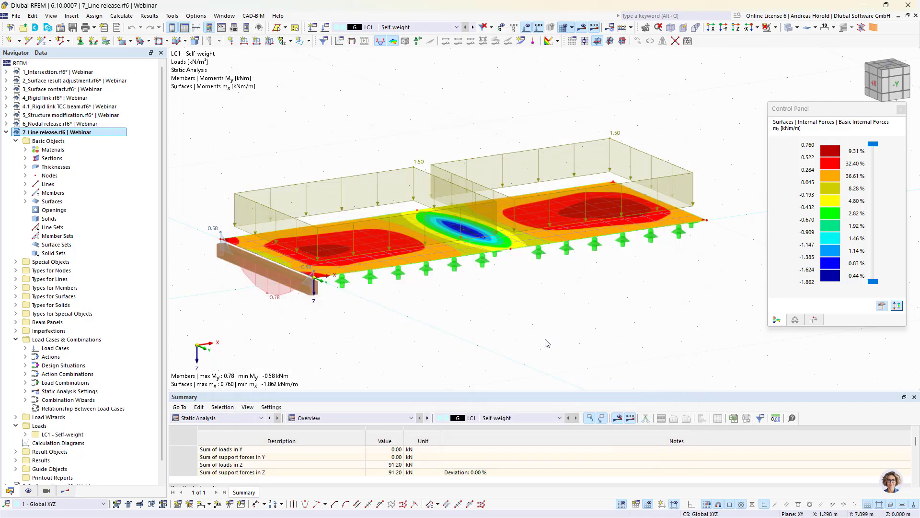
- Copy the entire slab and beam structure 7 m in the global Y direction, including its loading, and accept deleting the results
{"action": "middle_click_drag", "start_coordinate": [494, 314], "coordinate": [356, 267]}
{"action": "middle_click_drag", "start_coordinate": [302, 288], "coordinate": [368, 300]}
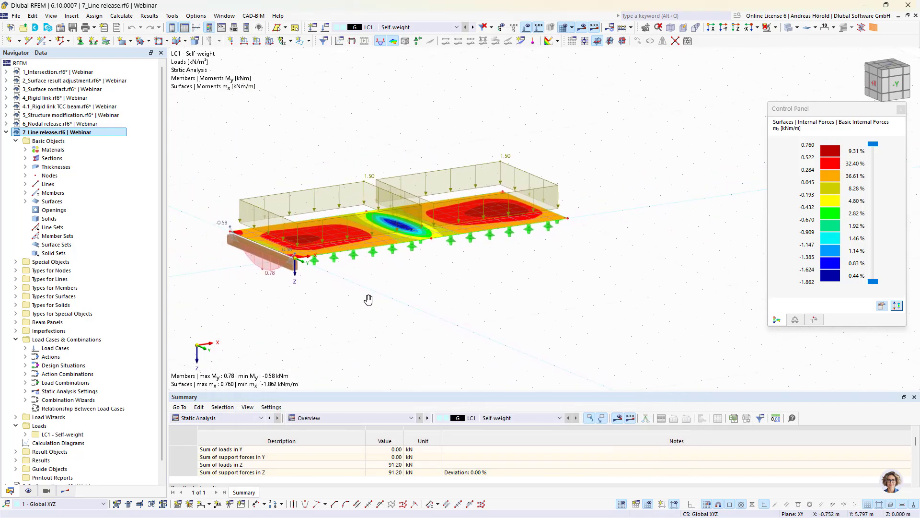
{"action": "left_click_drag", "start_coordinate": [194, 315], "coordinate": [633, 117]}
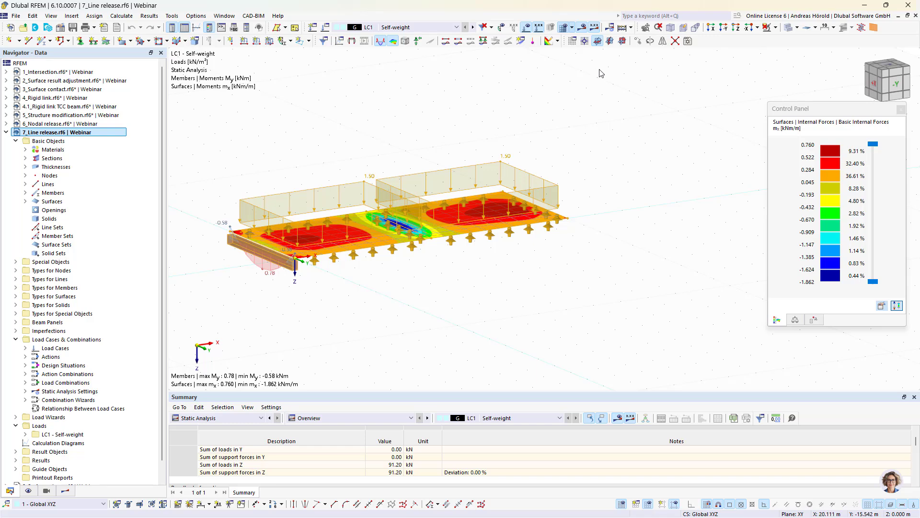
{"action": "left_click", "coordinate": [638, 42]}
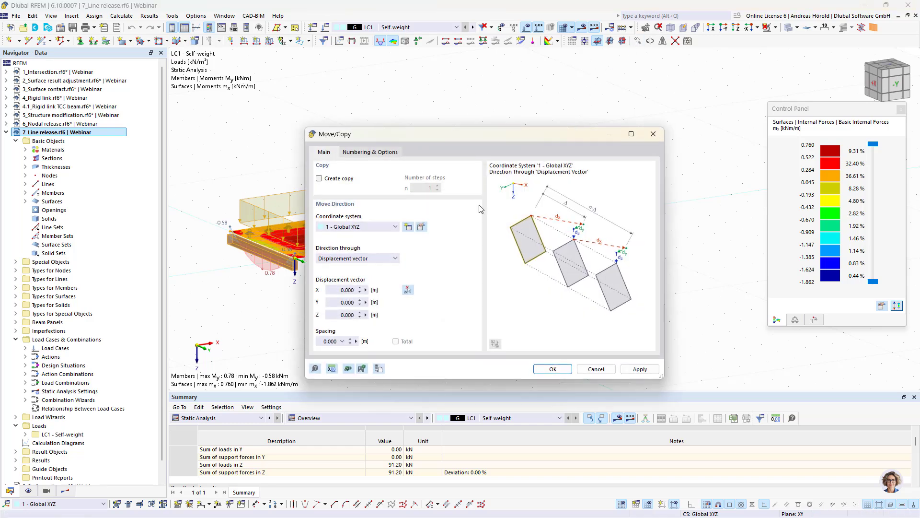
{"action": "left_click", "coordinate": [348, 303]}
{"action": "type", "text": "7"}
{"action": "key", "text": "Delete"}
{"action": "left_click", "coordinate": [320, 178]}
{"action": "left_click", "coordinate": [364, 152]}
{"action": "left_click", "coordinate": [318, 290]}
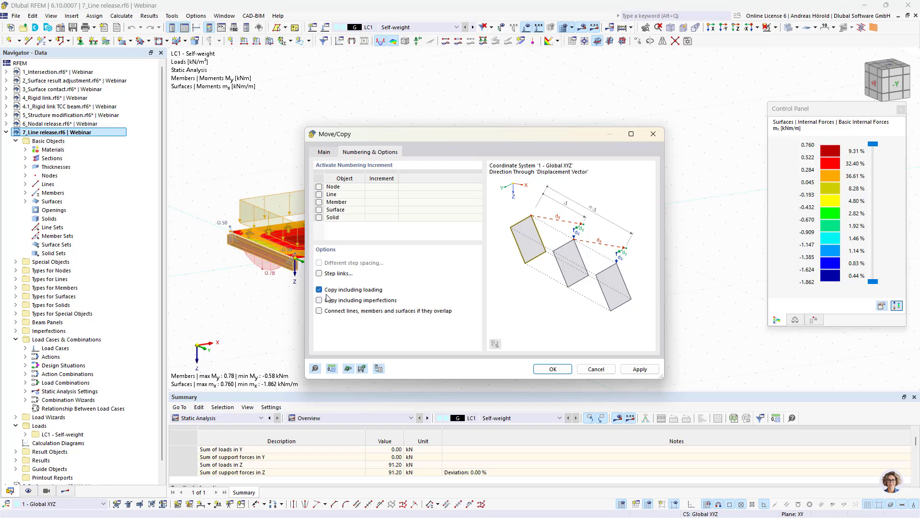
{"action": "left_click", "coordinate": [542, 368]}
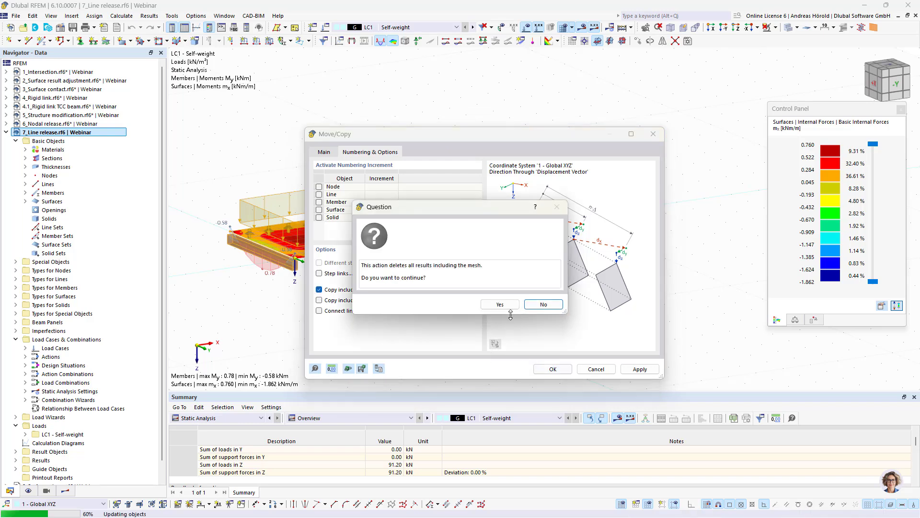
{"action": "left_click", "coordinate": [498, 304]}
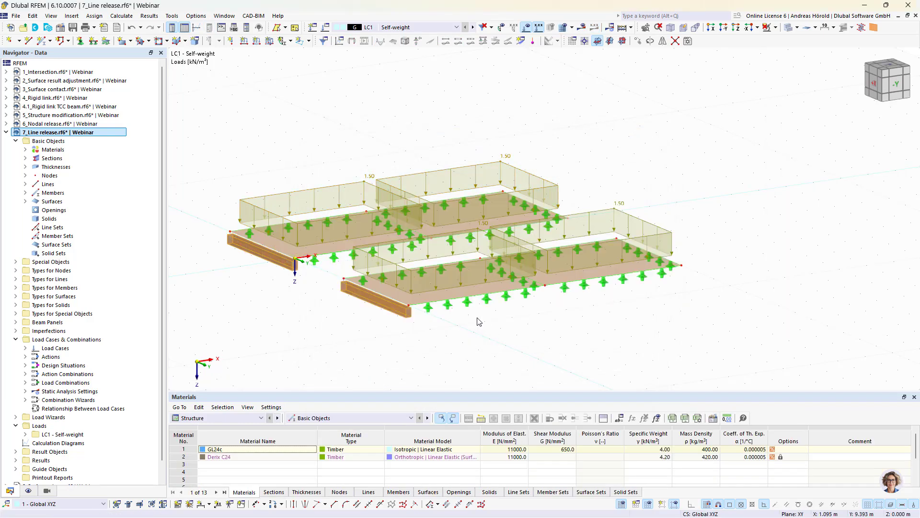
- Start a new line release on line 11 between the copied slab's two fields, with surface 3 as the released object
{"action": "middle_click_drag", "start_coordinate": [522, 342], "coordinate": [473, 349]}
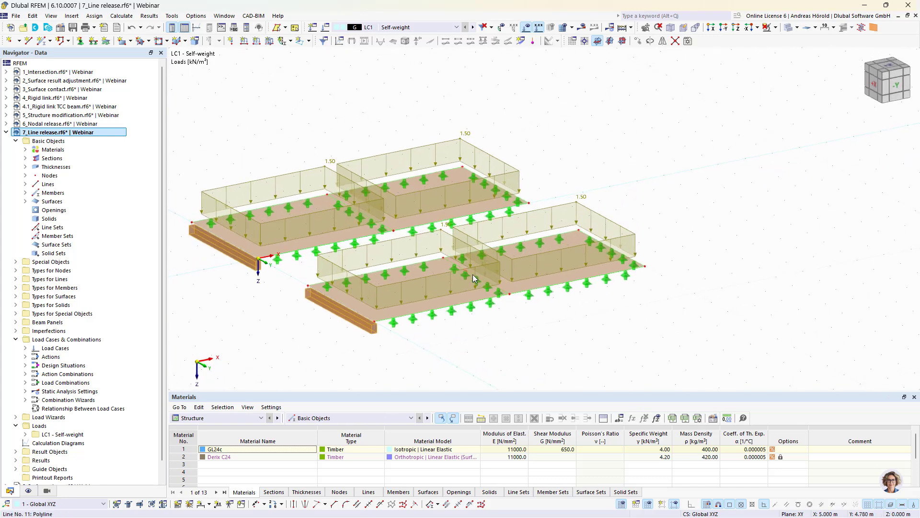
{"action": "left_click", "coordinate": [71, 16]}
{"action": "mouse_move", "coordinate": [96, 37]}
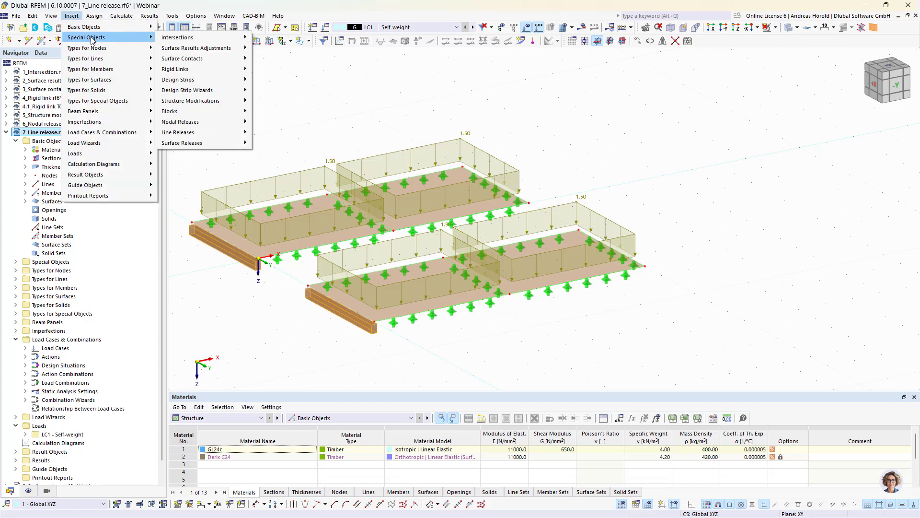
{"action": "mouse_move", "coordinate": [228, 133]}
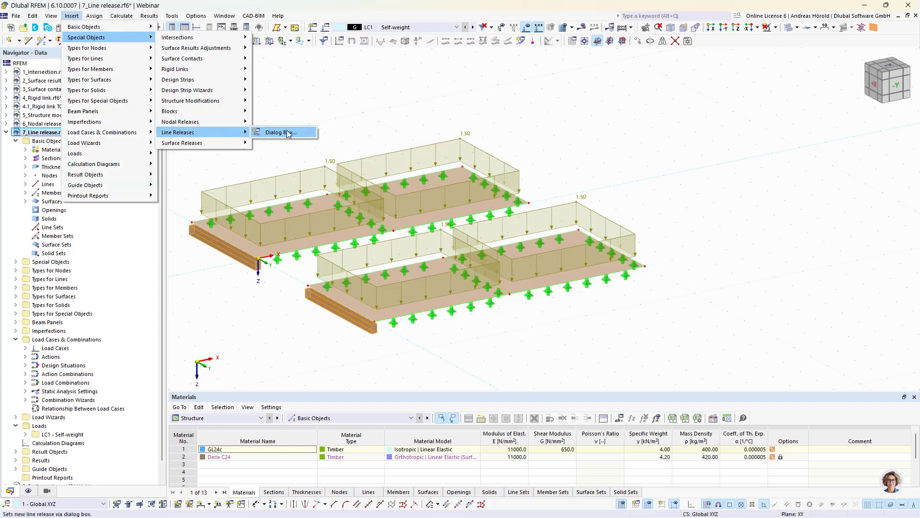
{"action": "left_click", "coordinate": [289, 133]}
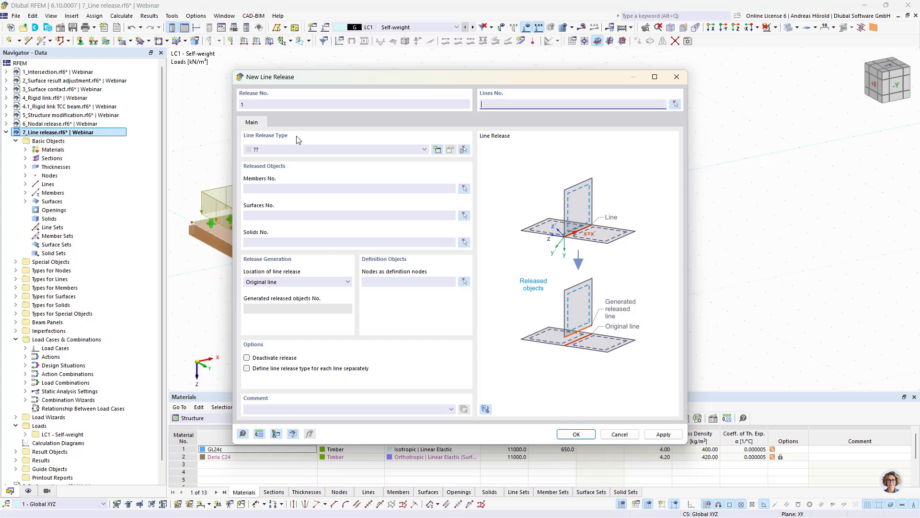
{"action": "left_click", "coordinate": [675, 104]}
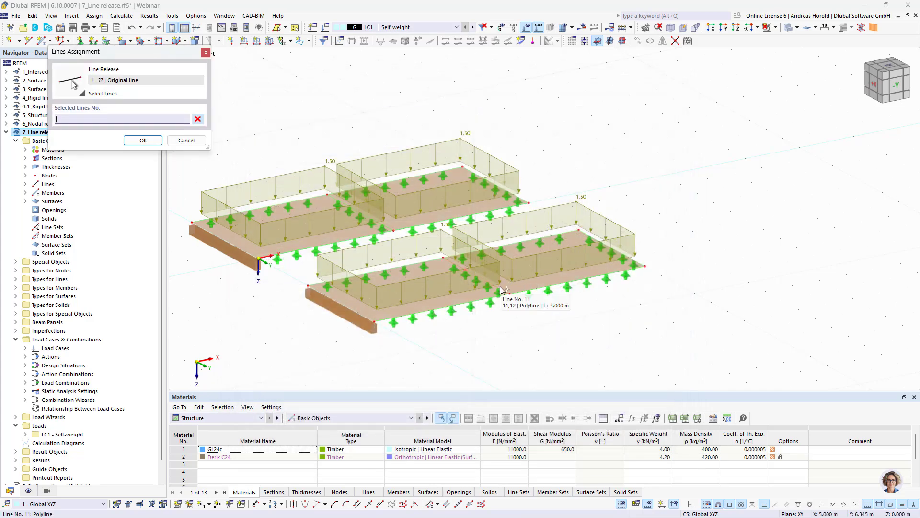
{"action": "left_click", "coordinate": [502, 290]}
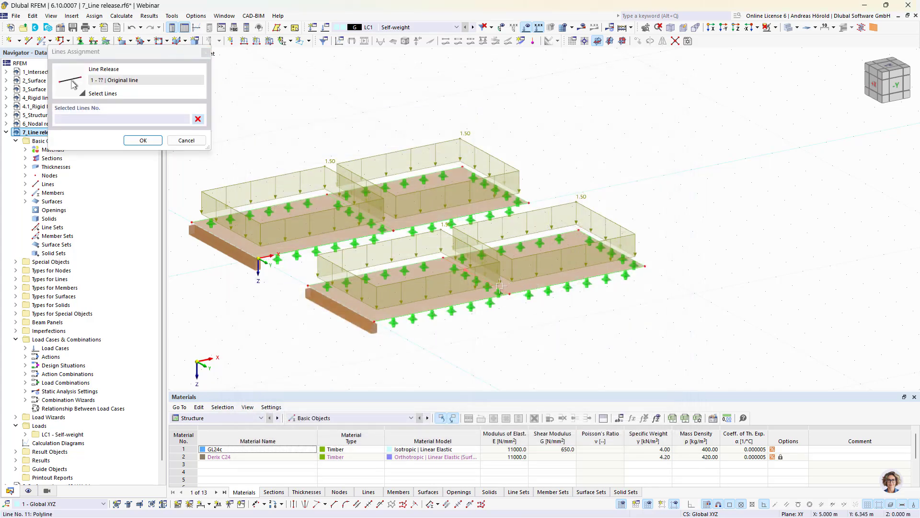
{"action": "left_click", "coordinate": [142, 140]}
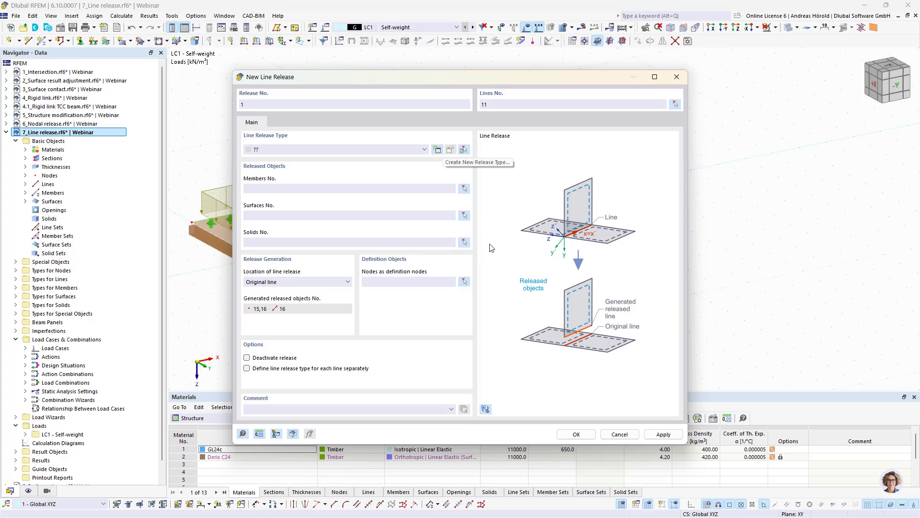
{"action": "left_click", "coordinate": [464, 216]}
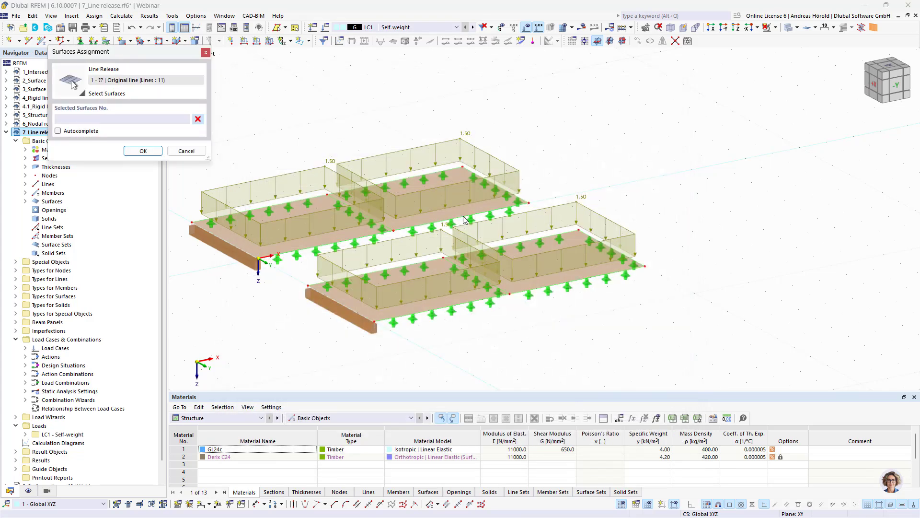
{"action": "left_click", "coordinate": [438, 267]}
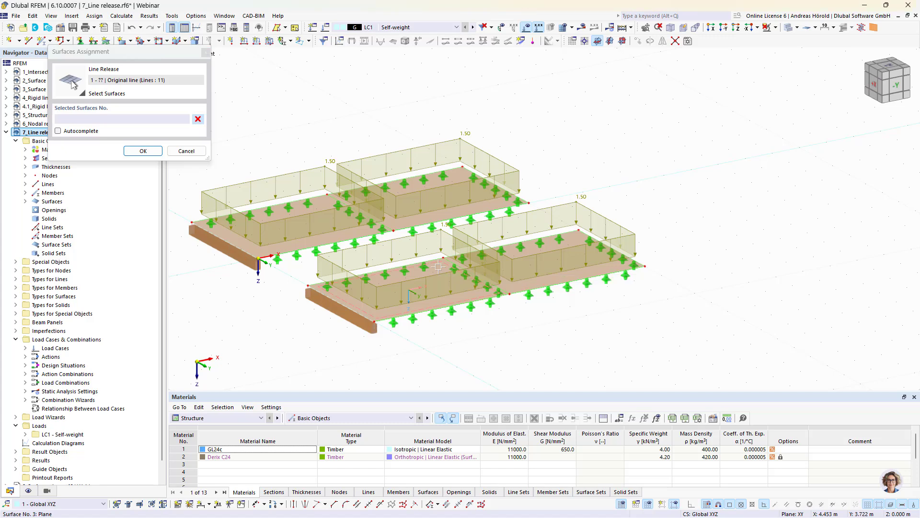
{"action": "left_click", "coordinate": [142, 151]}
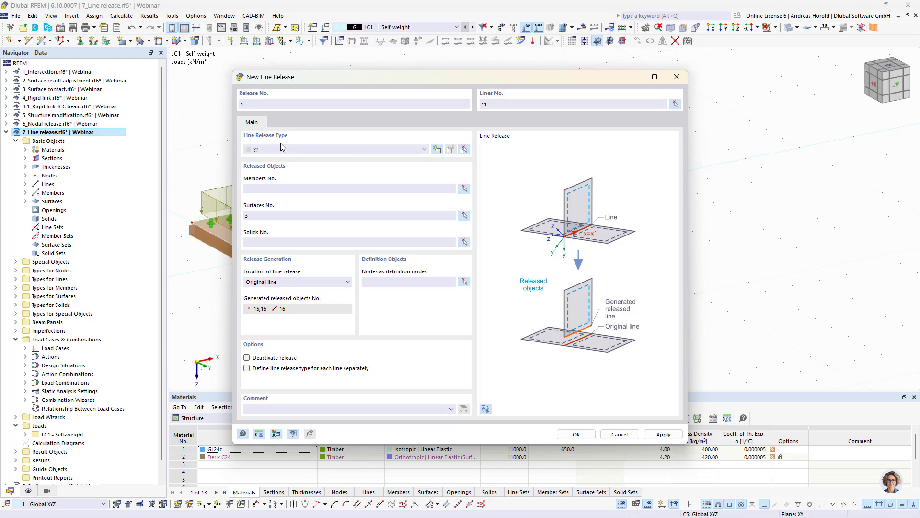
- Create a line release type that releases only the rotation φx about the original line, and accept the line release
{"action": "left_click", "coordinate": [437, 150]}
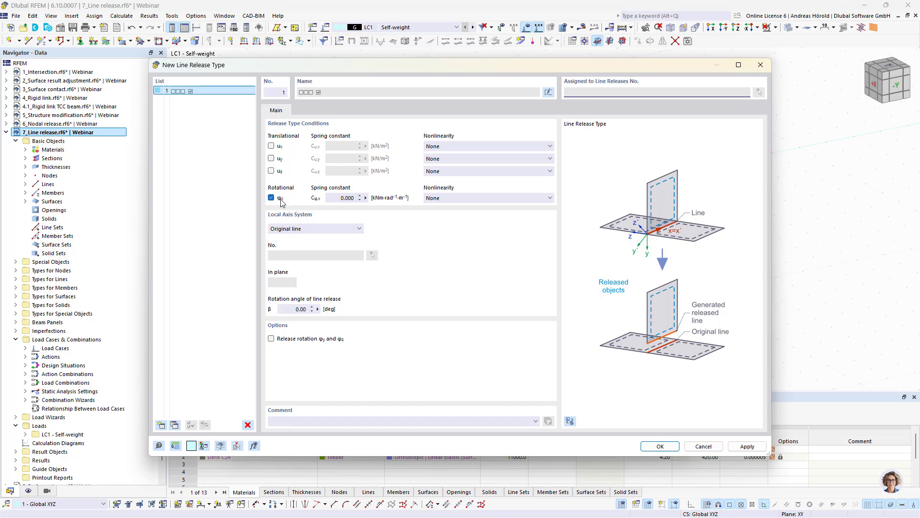
{"action": "left_click", "coordinate": [660, 445]}
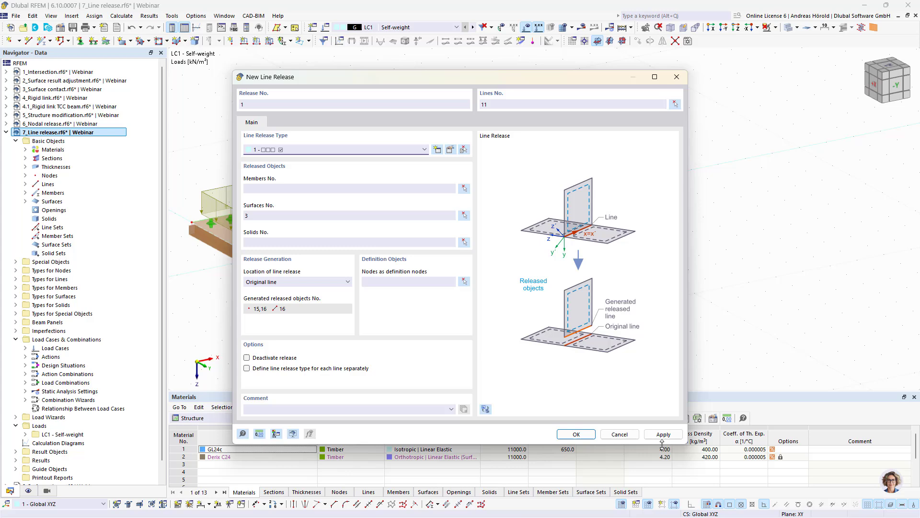
{"action": "left_click", "coordinate": [577, 434]}
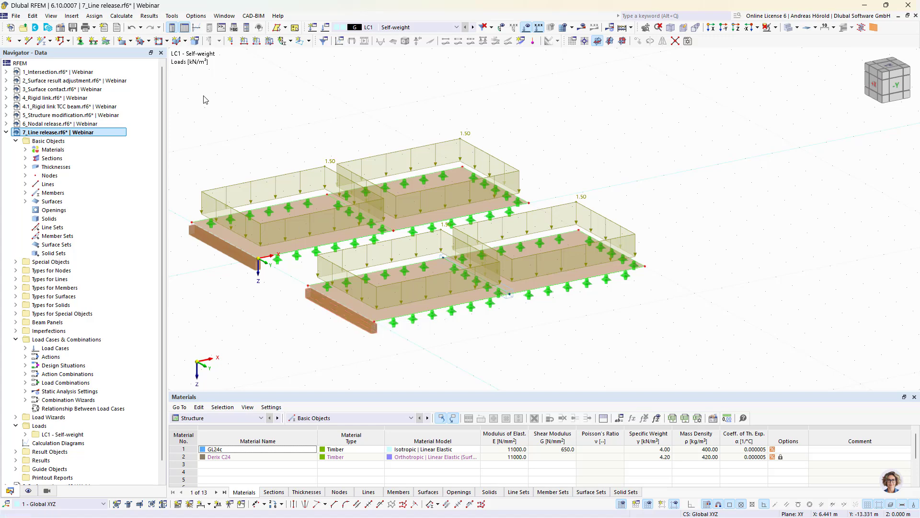
- Start a new line release on line 9 at the copied slab's edge beam, with member 2 as the released object
{"action": "left_click", "coordinate": [72, 16]}
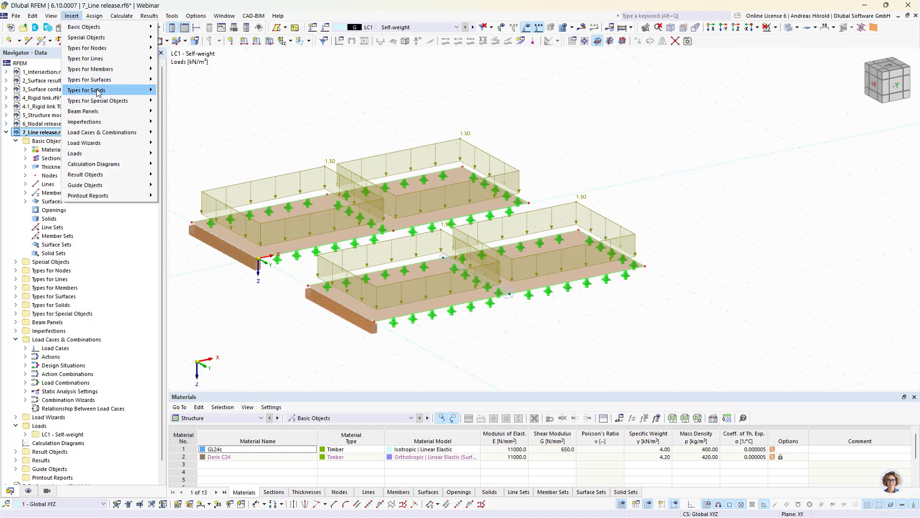
{"action": "mouse_move", "coordinate": [111, 38]}
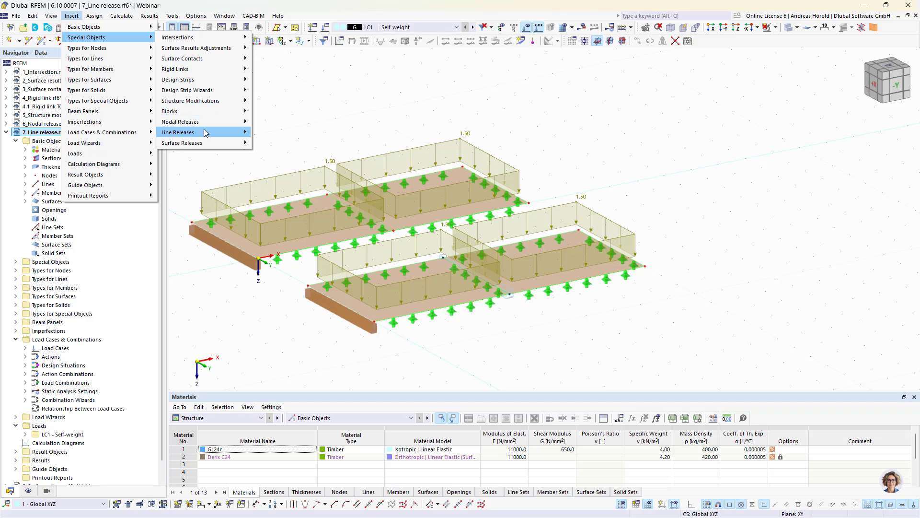
{"action": "mouse_move", "coordinate": [206, 132]}
{"action": "left_click", "coordinate": [272, 138]}
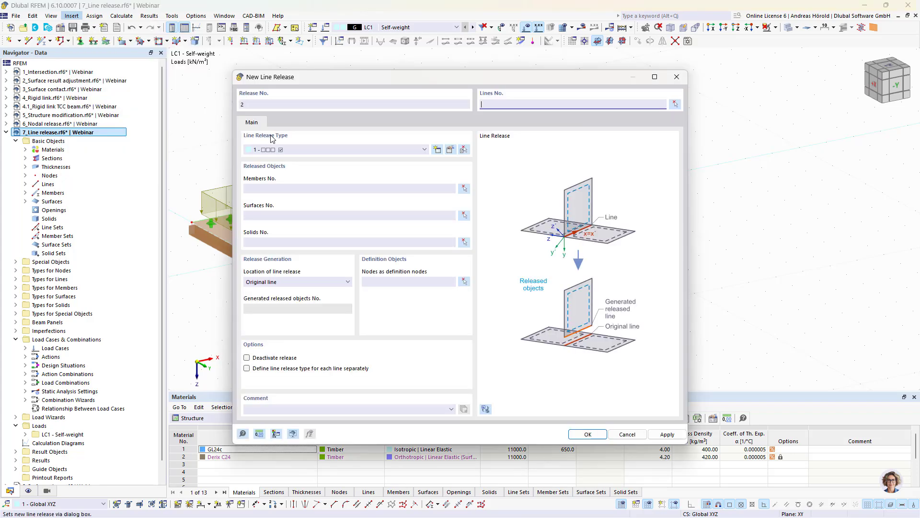
{"action": "left_click", "coordinate": [671, 105]}
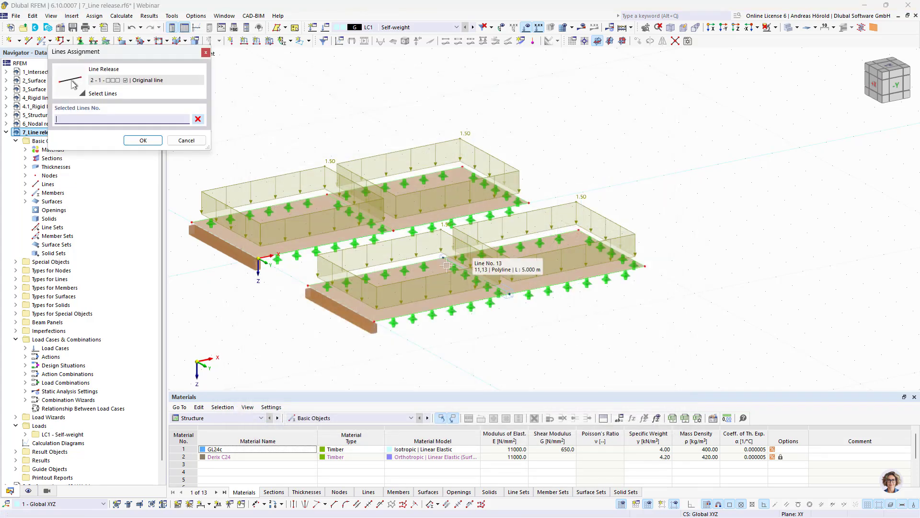
{"action": "left_click", "coordinate": [362, 315]}
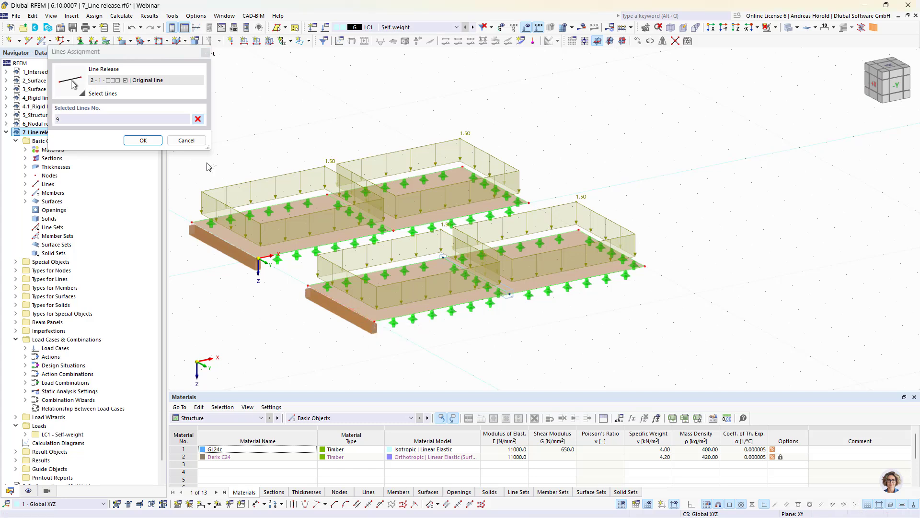
{"action": "left_click", "coordinate": [144, 140]}
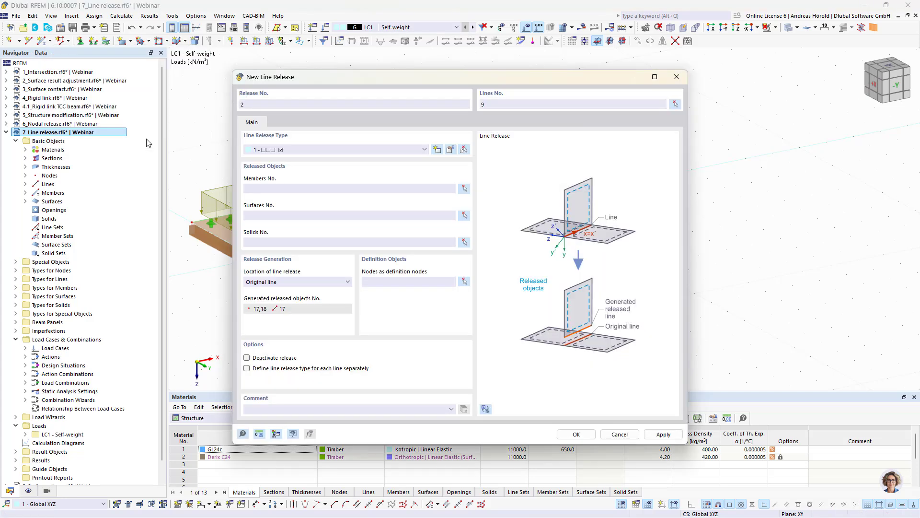
{"action": "left_click", "coordinate": [464, 188]}
{"action": "left_click", "coordinate": [352, 318]}
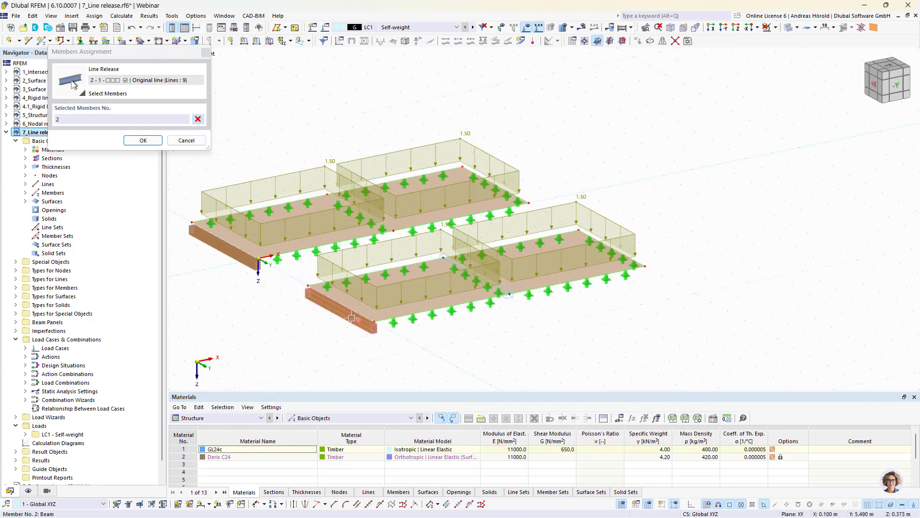
{"action": "left_click", "coordinate": [141, 140]}
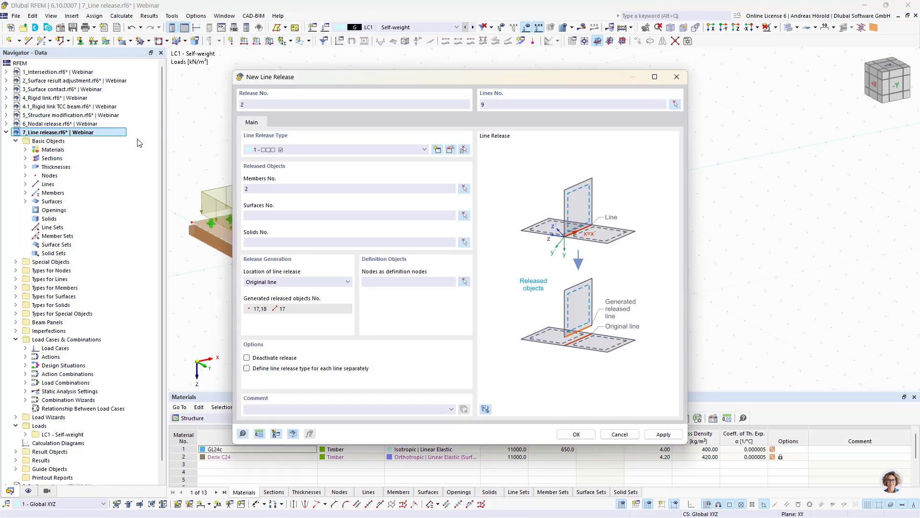
- Create a line release type that releases only the translation ux with a spring constant of 0.001 kN/m², and accept the line release
{"action": "left_click", "coordinate": [437, 150]}
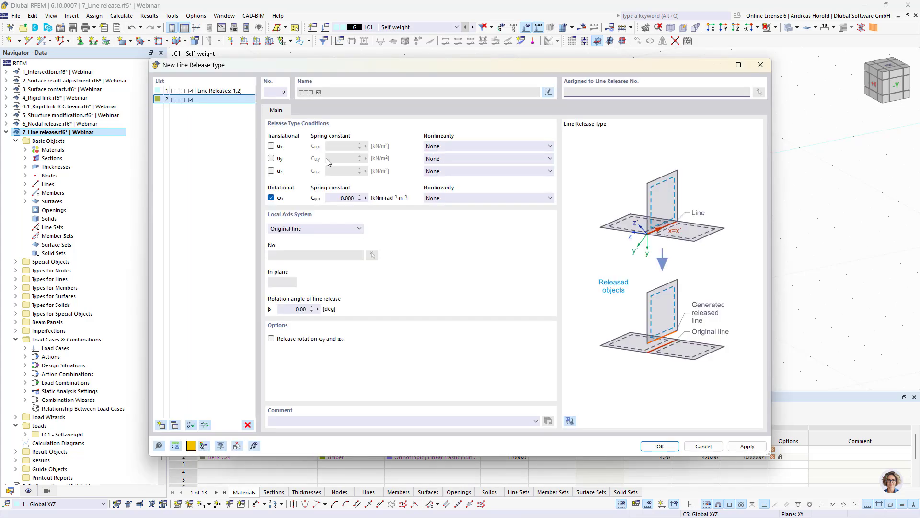
{"action": "left_click", "coordinate": [271, 198]}
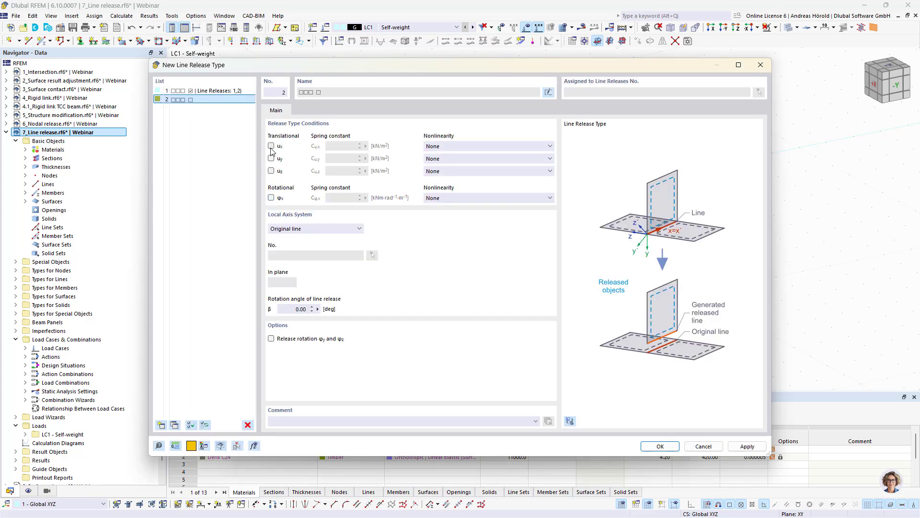
{"action": "left_click", "coordinate": [272, 146]}
{"action": "left_click", "coordinate": [352, 146]}
{"action": "type", "text": "1"}
{"action": "left_click", "coordinate": [657, 446]}
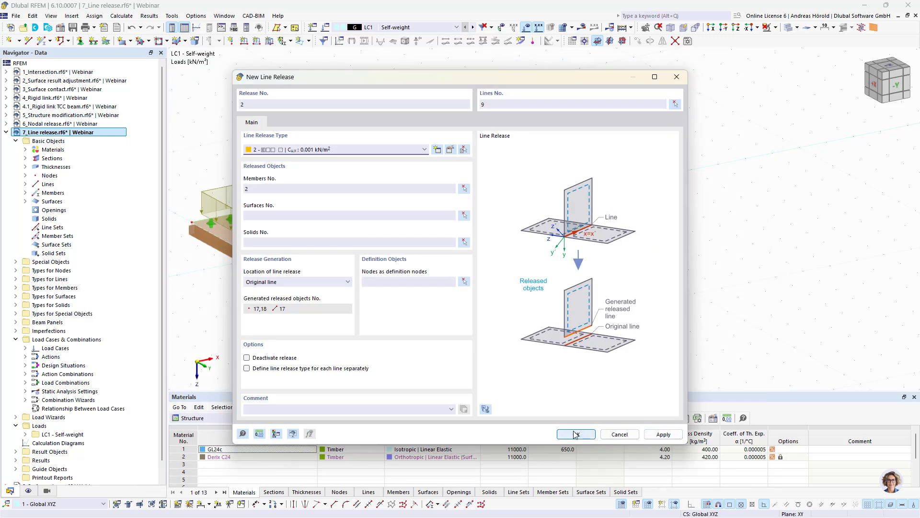
{"action": "left_click", "coordinate": [575, 434]}
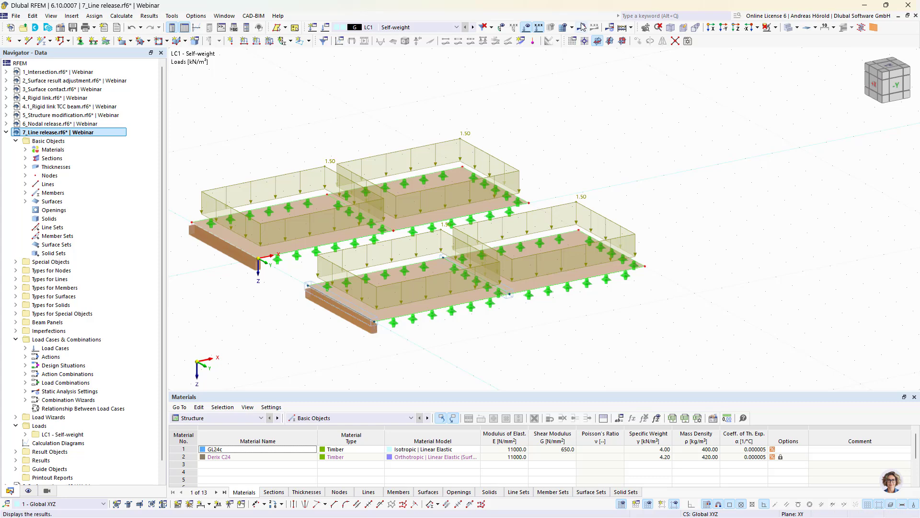
- Calculate the LC1 results and compare the slab and edge beam moments of the original and the copied structure
{"action": "left_click", "coordinate": [581, 28]}
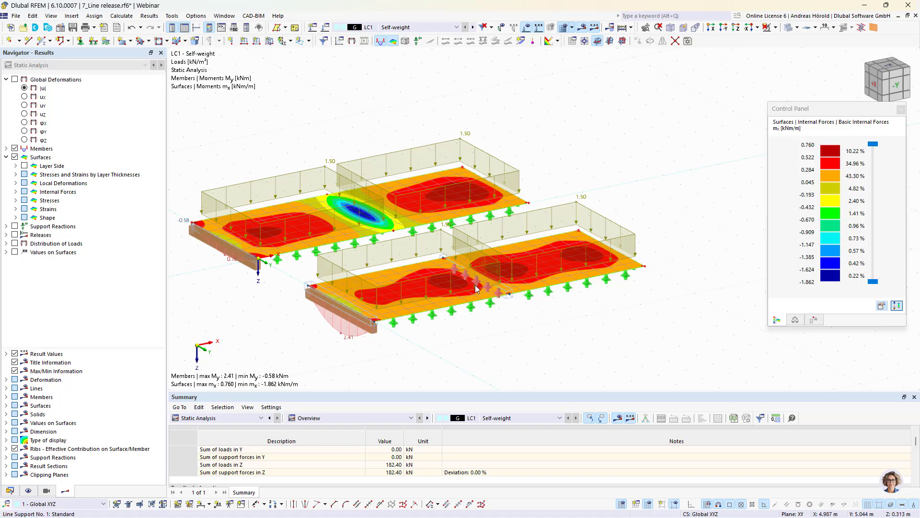
{"action": "scroll", "coordinate": [282, 332], "scroll_direction": "up", "scroll_amount": 3}
{"action": "scroll", "coordinate": [282, 332], "scroll_direction": "up", "scroll_amount": 1}
{"action": "middle_click_drag", "start_coordinate": [342, 331], "coordinate": [389, 307]}
{"action": "scroll", "coordinate": [389, 307], "scroll_direction": "down", "scroll_amount": 1}
{"action": "middle_click_drag", "start_coordinate": [493, 335], "coordinate": [569, 309]}
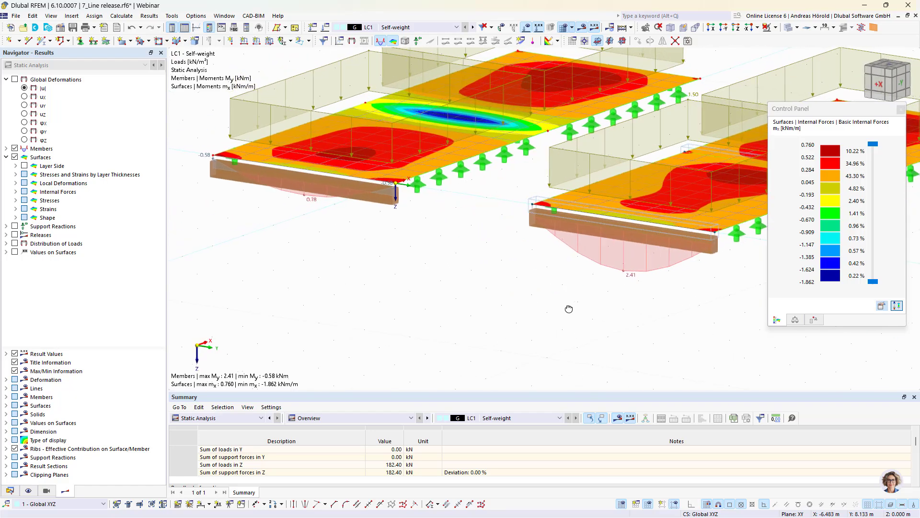
{"action": "scroll", "coordinate": [592, 270], "scroll_direction": "up", "scroll_amount": 3}
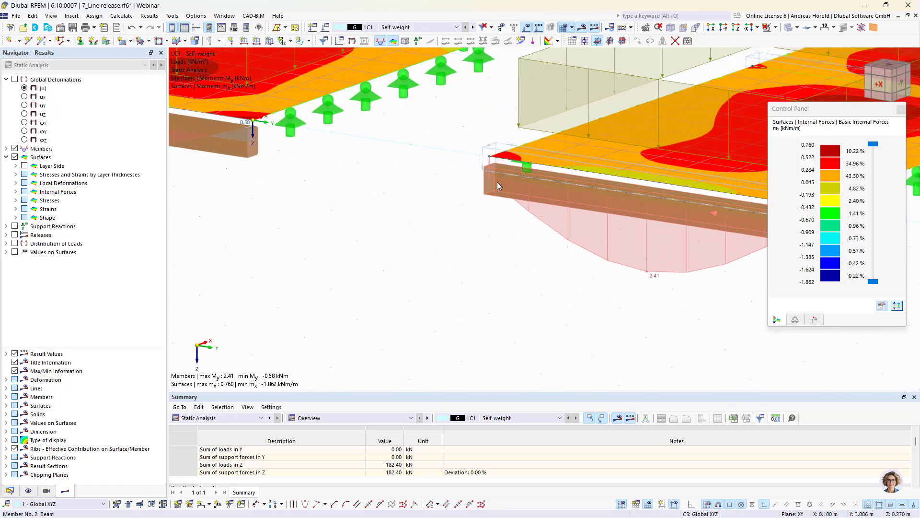
{"action": "scroll", "coordinate": [493, 180], "scroll_direction": "down", "scroll_amount": 3}
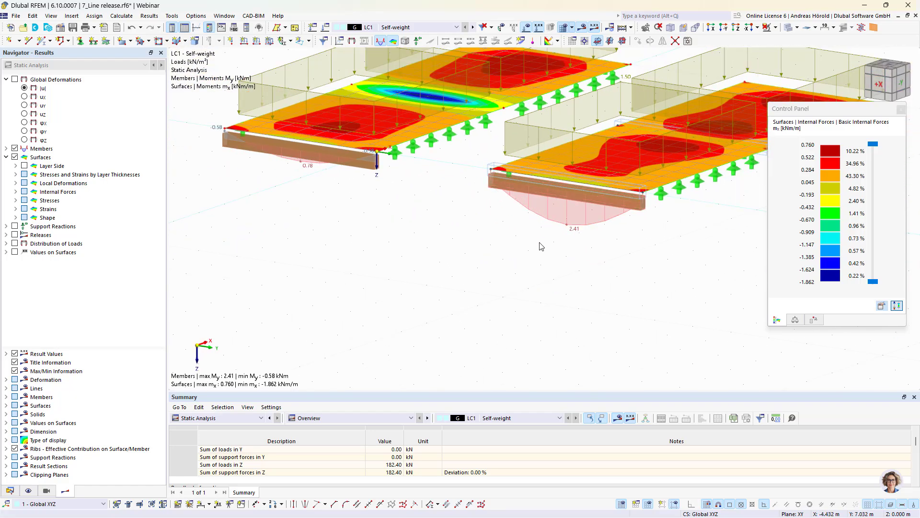
{"action": "middle_click_drag", "start_coordinate": [538, 247], "coordinate": [537, 277]}
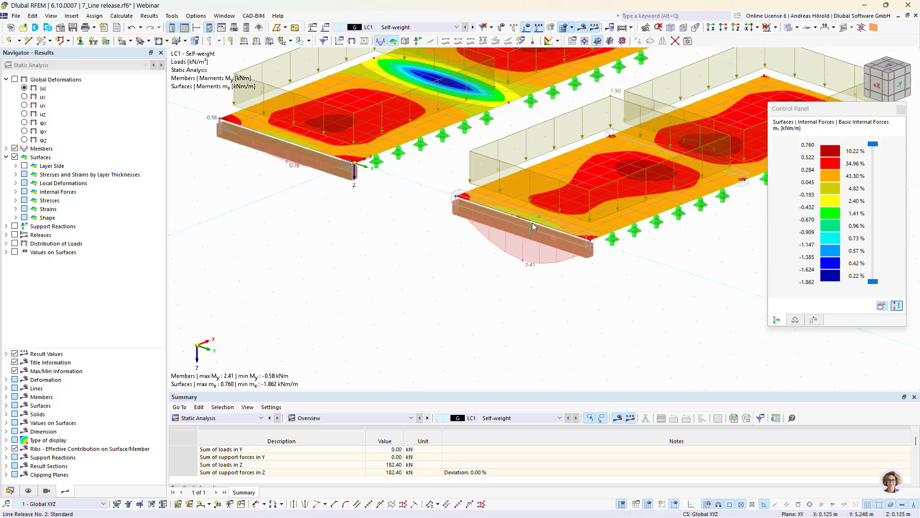
{"action": "mouse_move", "coordinate": [514, 221]}
{"action": "middle_click_drag", "start_coordinate": [465, 275], "coordinate": [417, 358]}
{"action": "scroll", "coordinate": [401, 384], "scroll_direction": "down", "scroll_amount": 1}
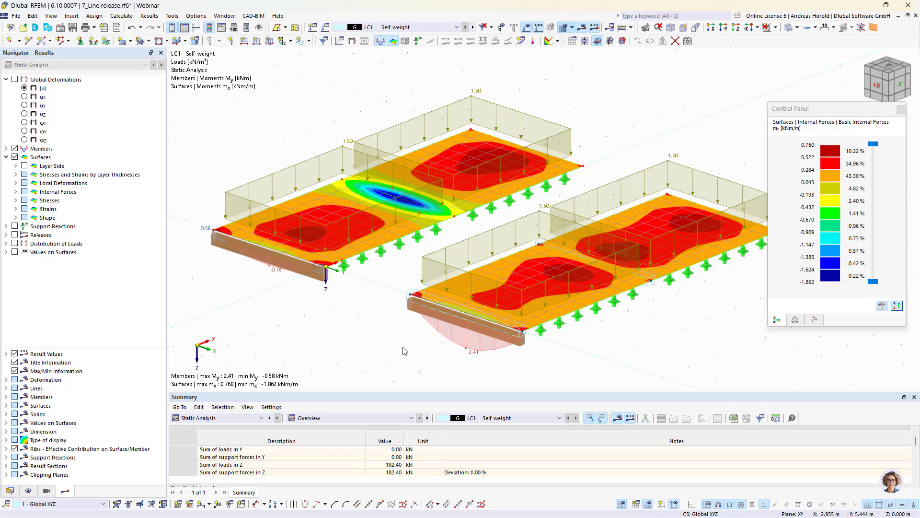
- Switch to the model 8_Surface release.rf6 and examine the LC1 stresses around the bolt in the plate
{"action": "left_click", "coordinate": [9, 490]}
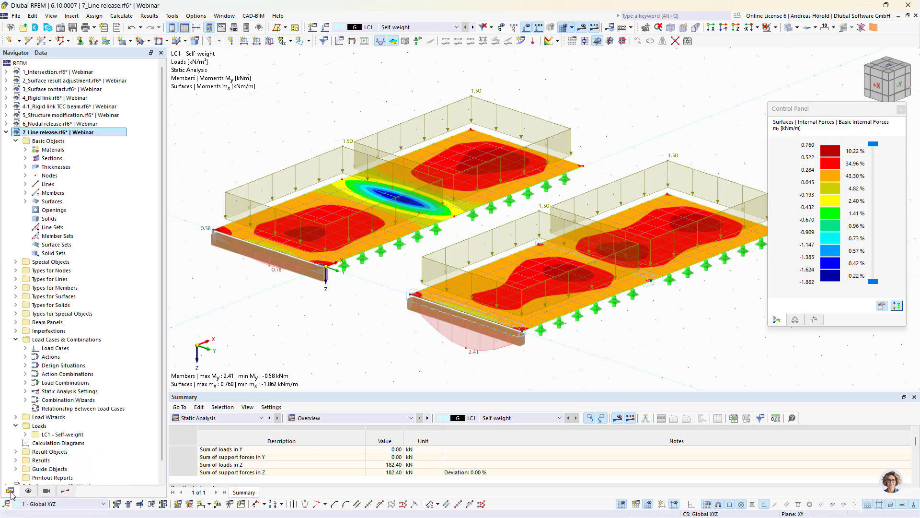
{"action": "left_click", "coordinate": [6, 133]}
{"action": "left_click", "coordinate": [66, 141]}
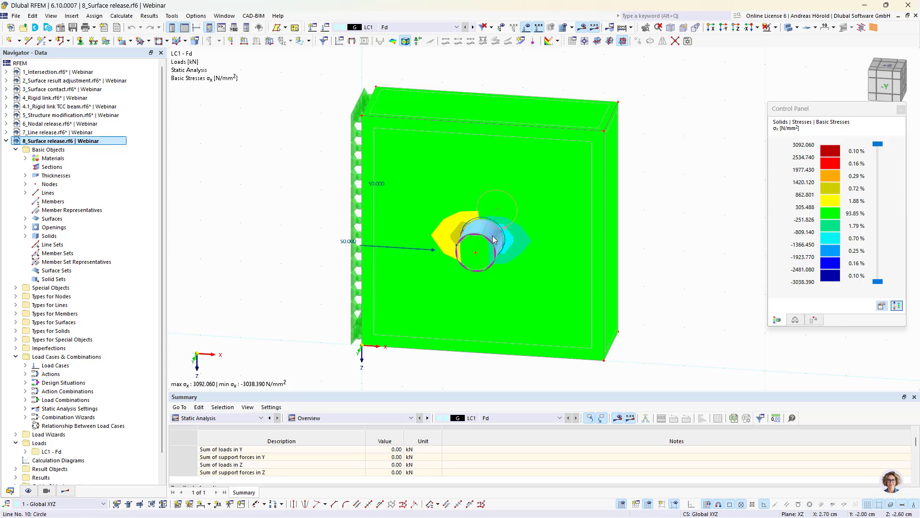
{"action": "middle_click_drag", "start_coordinate": [668, 280], "coordinate": [680, 259], "text": "ctrl"}
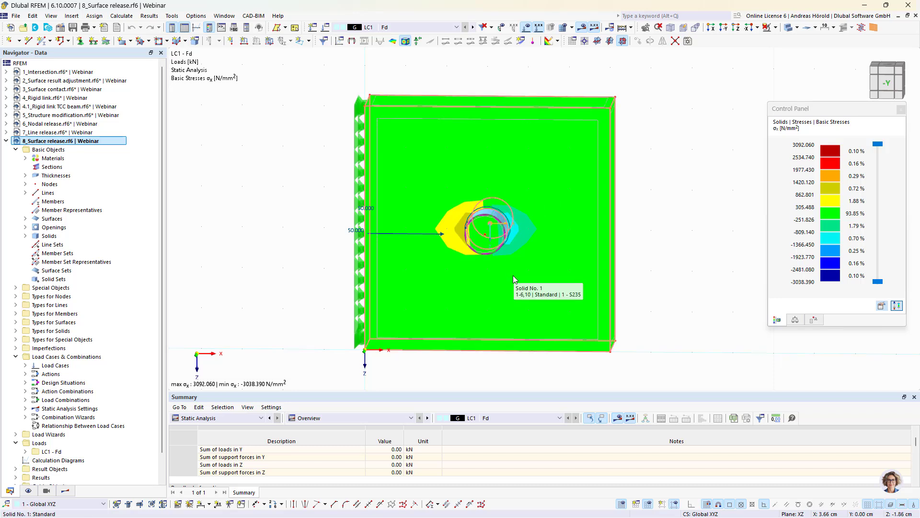
- Copy the entire plate and bolt model 10 cm in the global X direction, including its loading, and accept deleting the results
{"action": "scroll", "coordinate": [513, 275], "scroll_direction": "down", "scroll_amount": 3}
{"action": "middle_click_drag", "start_coordinate": [467, 239], "coordinate": [476, 338]}
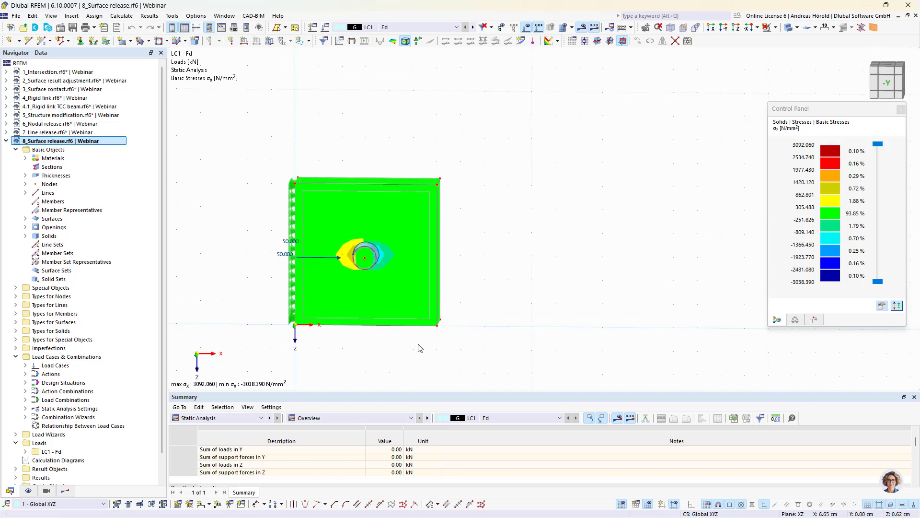
{"action": "left_click_drag", "start_coordinate": [267, 360], "coordinate": [521, 155]}
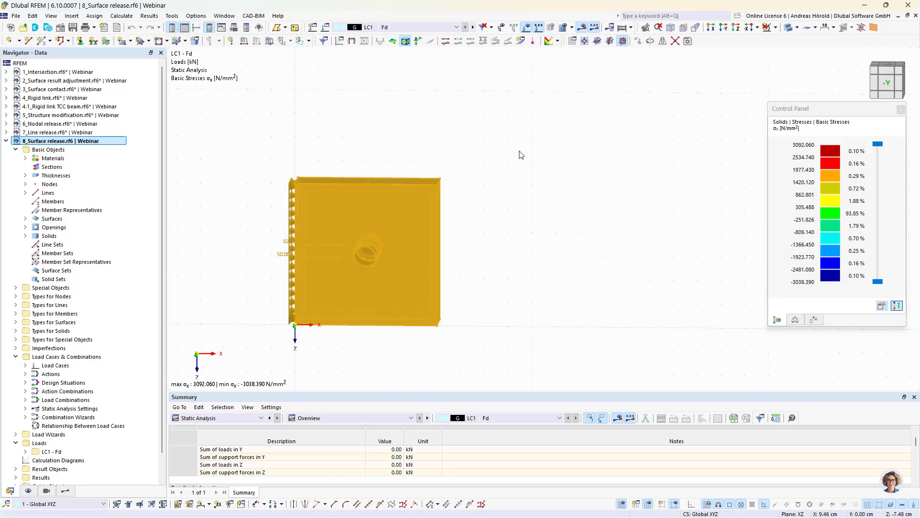
{"action": "left_click", "coordinate": [638, 41]}
{"action": "left_click", "coordinate": [319, 179]}
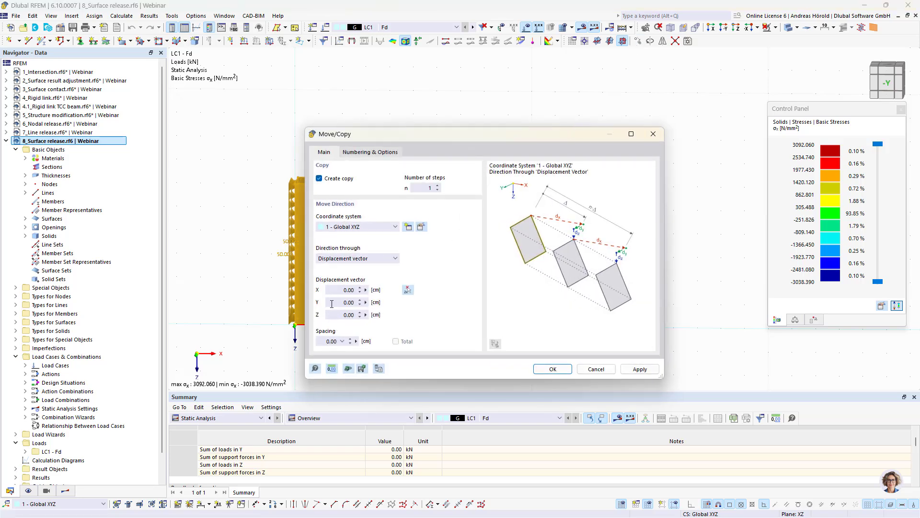
{"action": "left_click", "coordinate": [338, 289]}
{"action": "type", "text": "10"}
{"action": "left_click", "coordinate": [360, 152]}
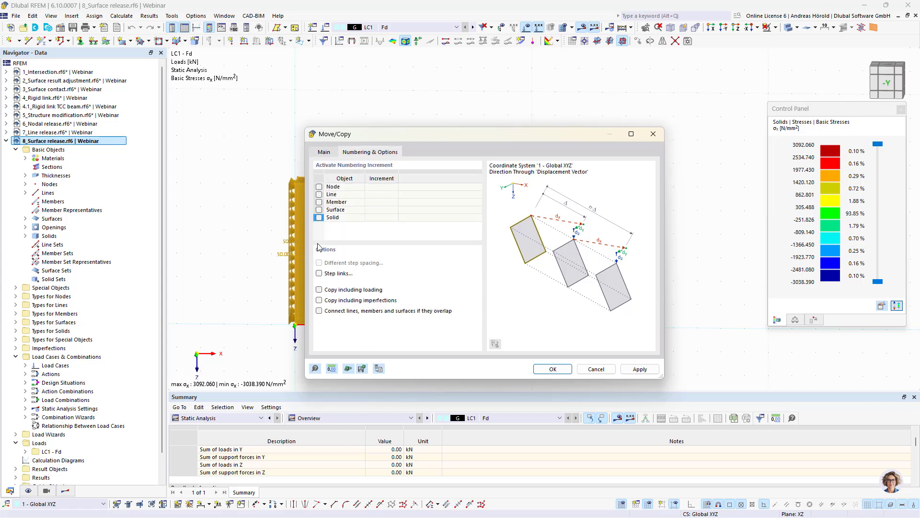
{"action": "left_click", "coordinate": [320, 290]}
{"action": "left_click", "coordinate": [547, 368]}
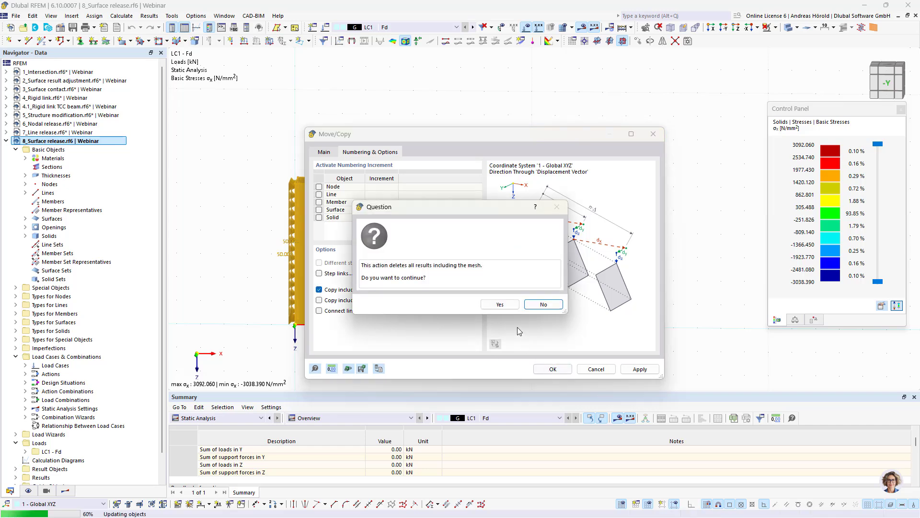
{"action": "left_click", "coordinate": [500, 304]}
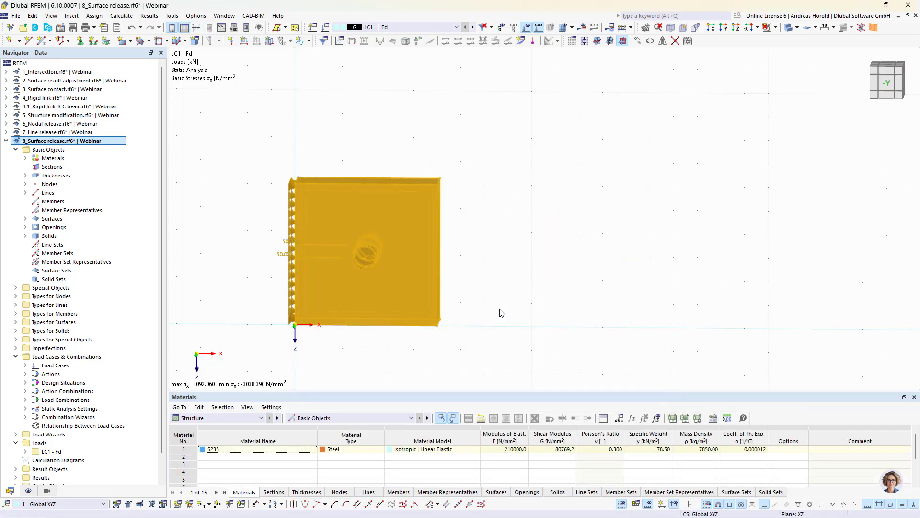
{"action": "middle_click_drag", "start_coordinate": [499, 312], "coordinate": [477, 289]}
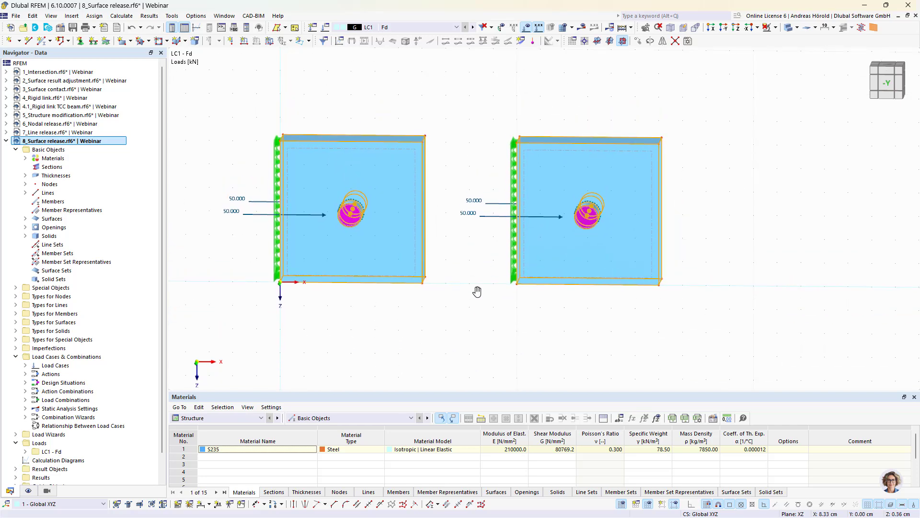
{"action": "scroll", "coordinate": [476, 290], "scroll_direction": "down", "scroll_amount": 2}
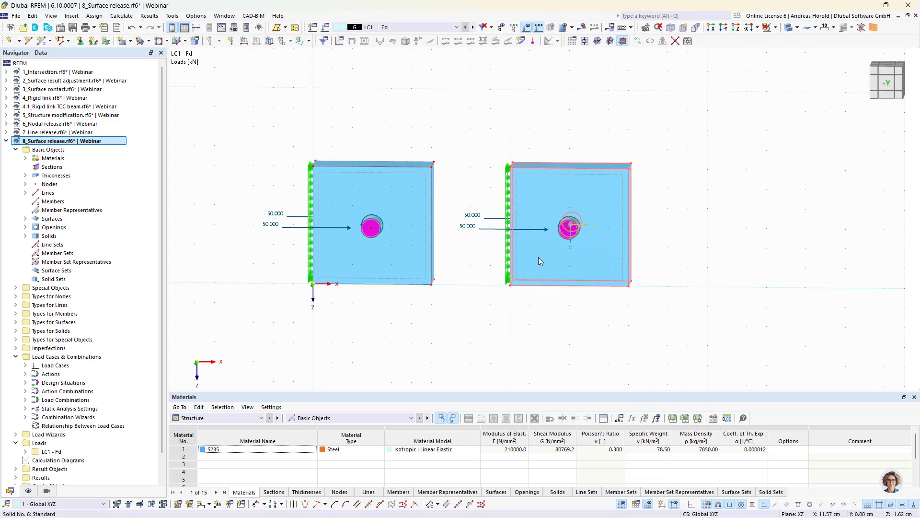
- Try moving the copied plate solid away from its bolt, and undo the move
{"action": "scroll", "coordinate": [534, 259], "scroll_direction": "up", "scroll_amount": 3}
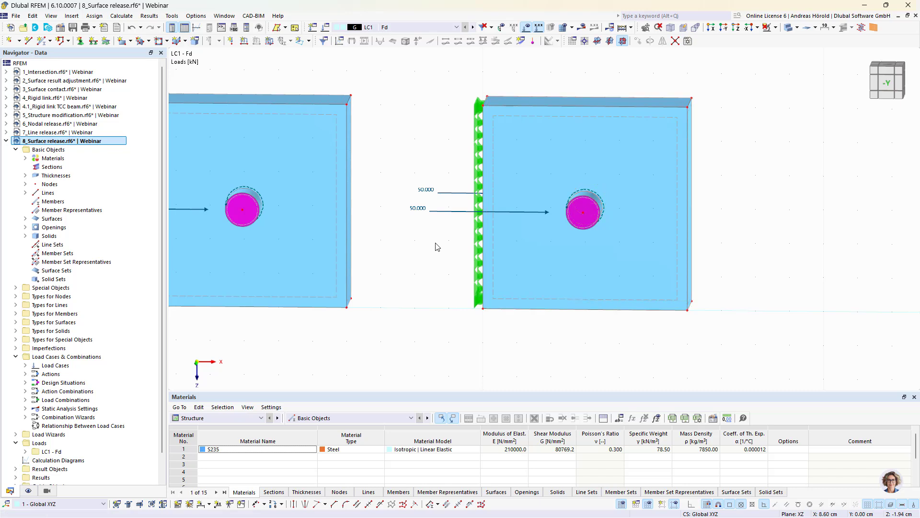
{"action": "left_click_drag", "start_coordinate": [435, 244], "coordinate": [757, 172]}
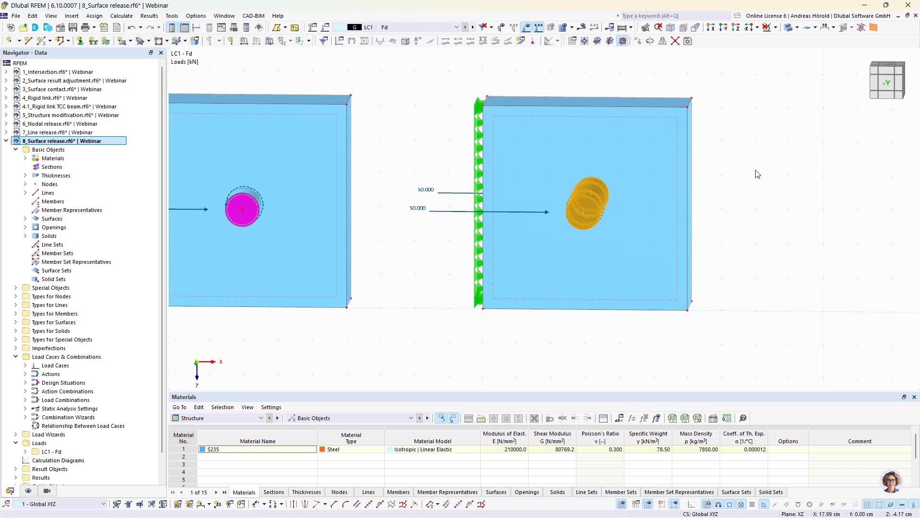
{"action": "left_click", "coordinate": [442, 268]}
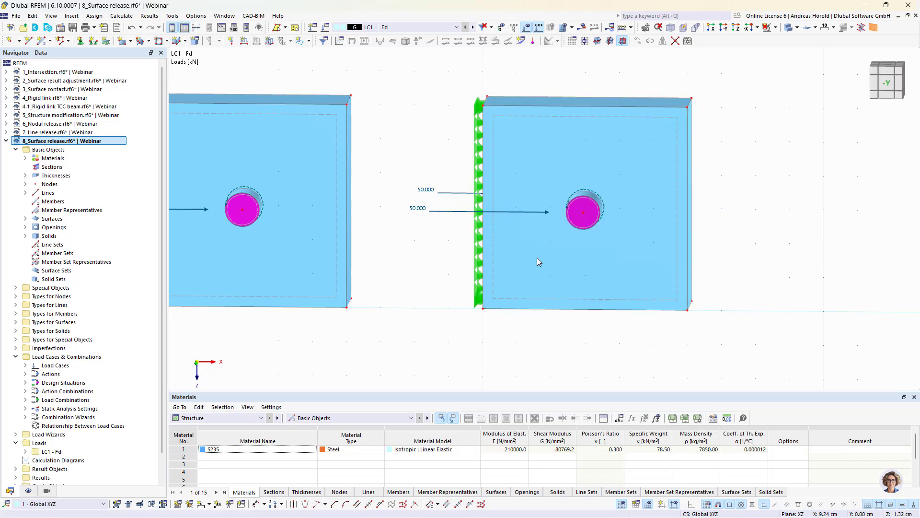
{"action": "scroll", "coordinate": [607, 240], "scroll_direction": "up", "scroll_amount": 5}
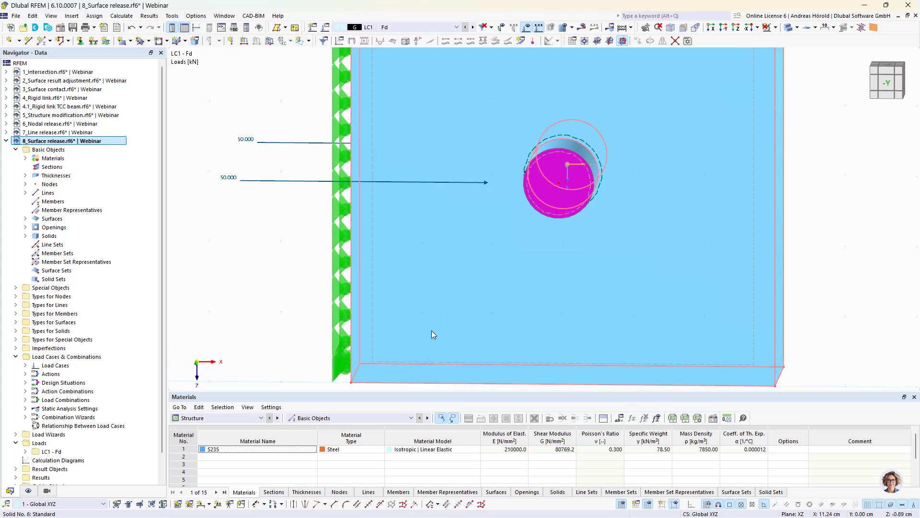
{"action": "left_click_drag", "start_coordinate": [420, 315], "coordinate": [698, 148]}
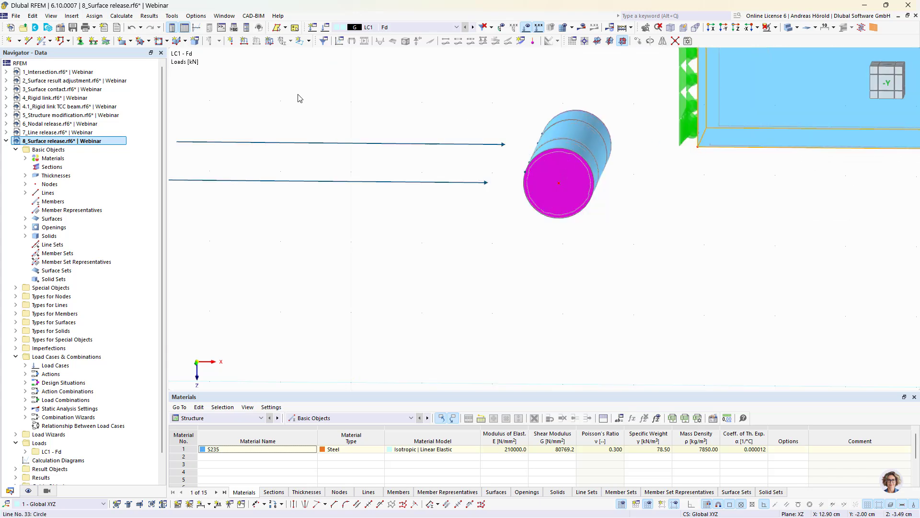
{"action": "left_click", "coordinate": [131, 27]}
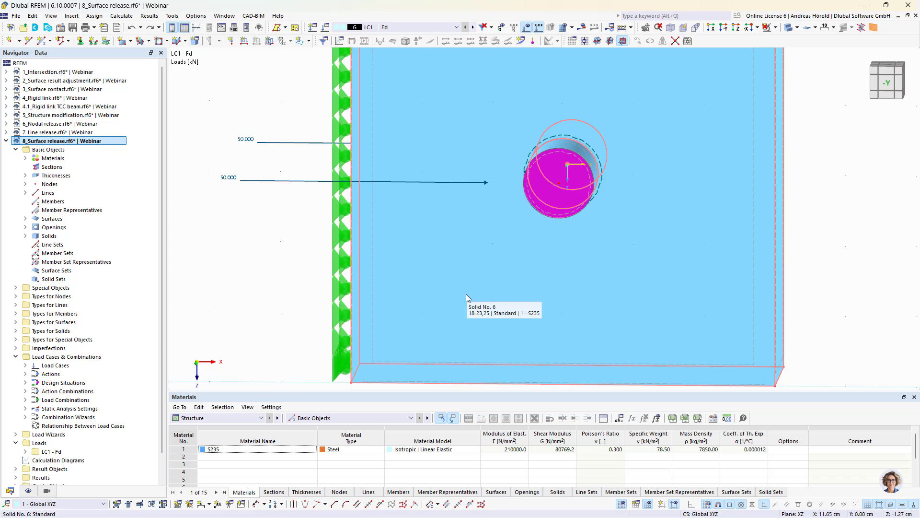
- Isolate the copied bolt by limiting the visibility to its selected objects, without the surrounding plate
{"action": "left_click_drag", "start_coordinate": [480, 246], "coordinate": [674, 97]}
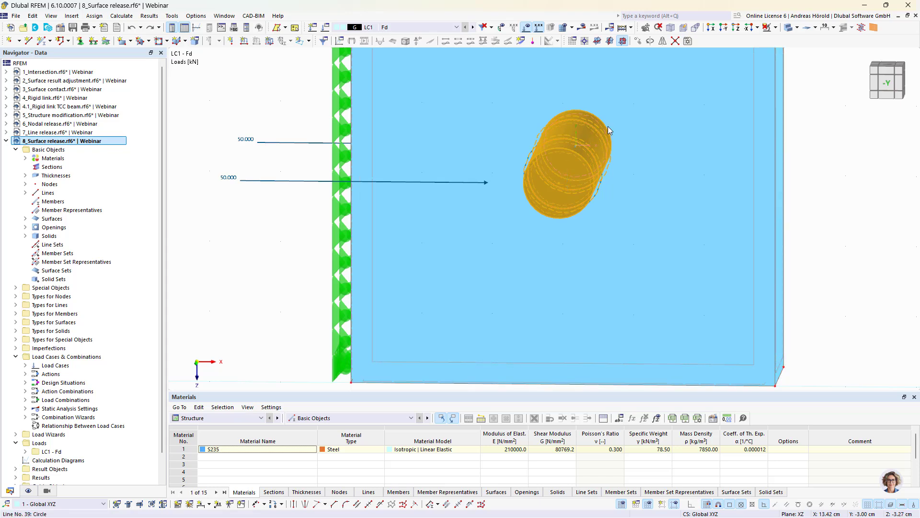
{"action": "left_click", "coordinate": [776, 28]}
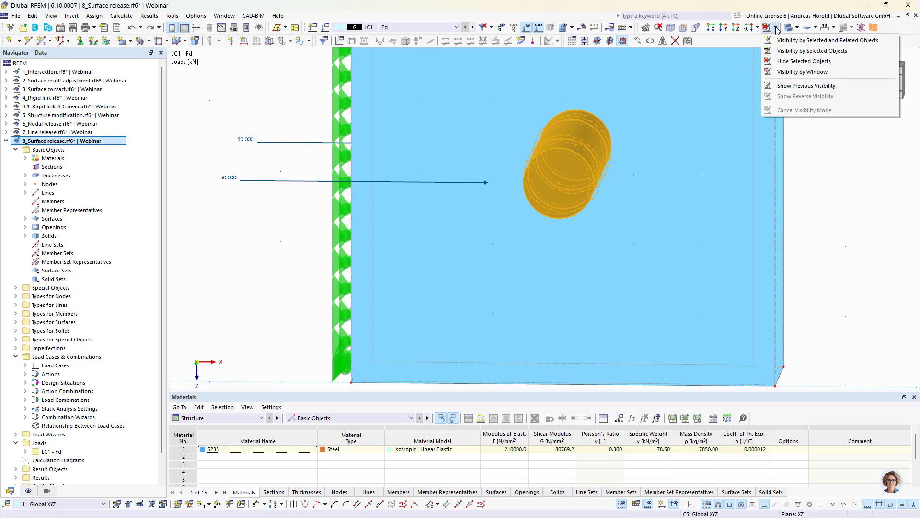
{"action": "left_click", "coordinate": [787, 44]}
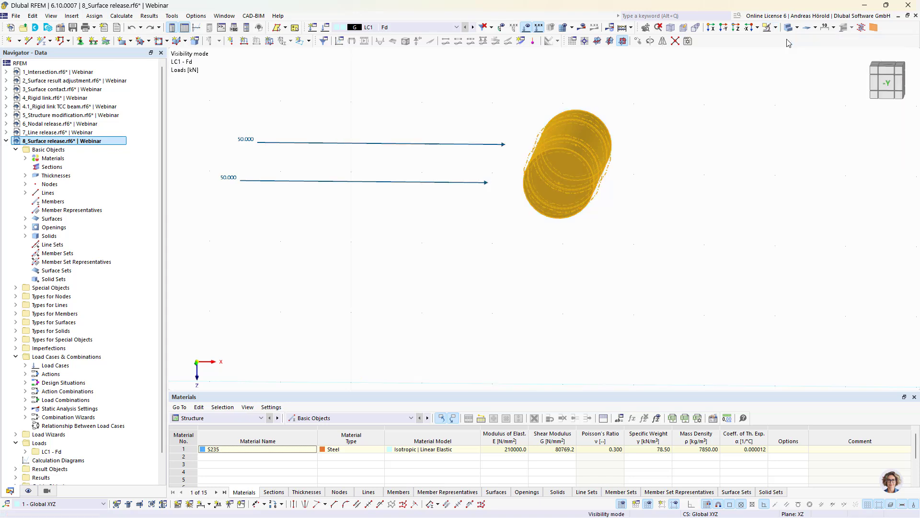
{"action": "middle_click_drag", "start_coordinate": [697, 203], "coordinate": [540, 290], "text": "ctrl"}
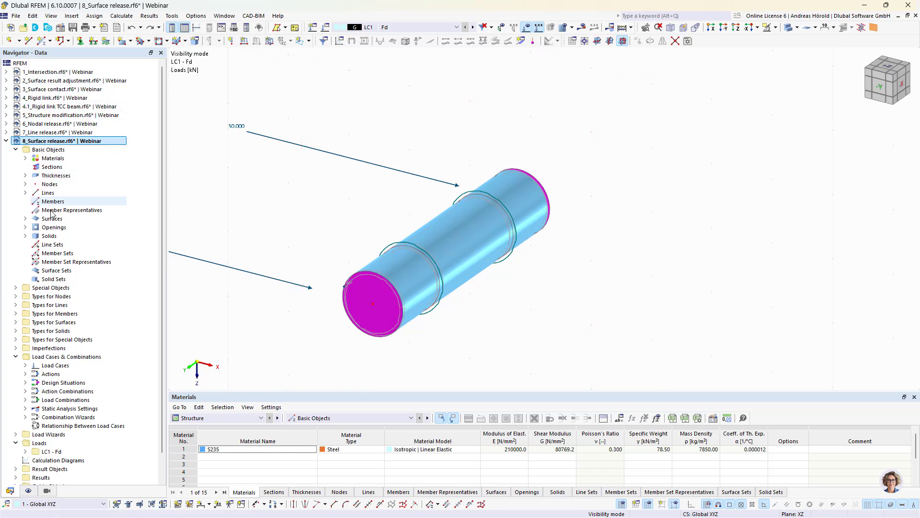
- Start a new surface release and assign the bolt's middle lateral surface, No. 25, to it
{"action": "left_click", "coordinate": [15, 288]}
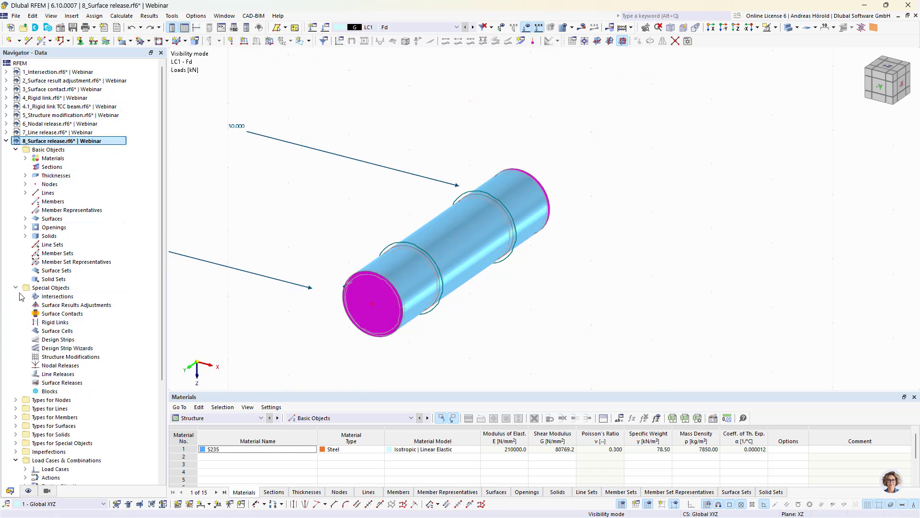
{"action": "right_click", "coordinate": [71, 388]}
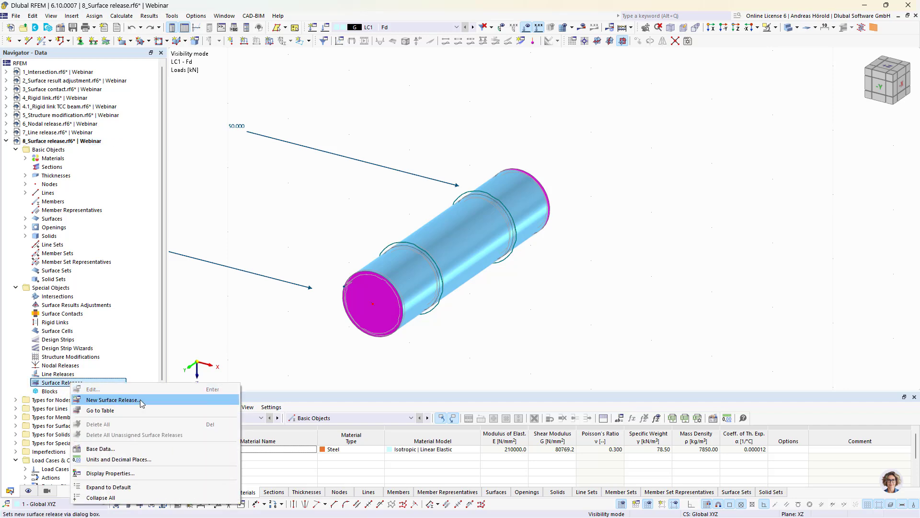
{"action": "left_click", "coordinate": [141, 401]}
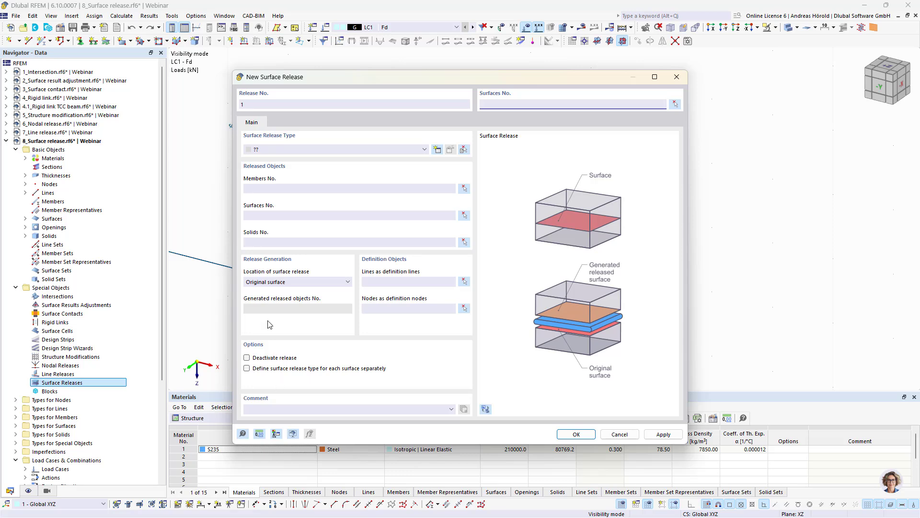
{"action": "left_click", "coordinate": [675, 104]}
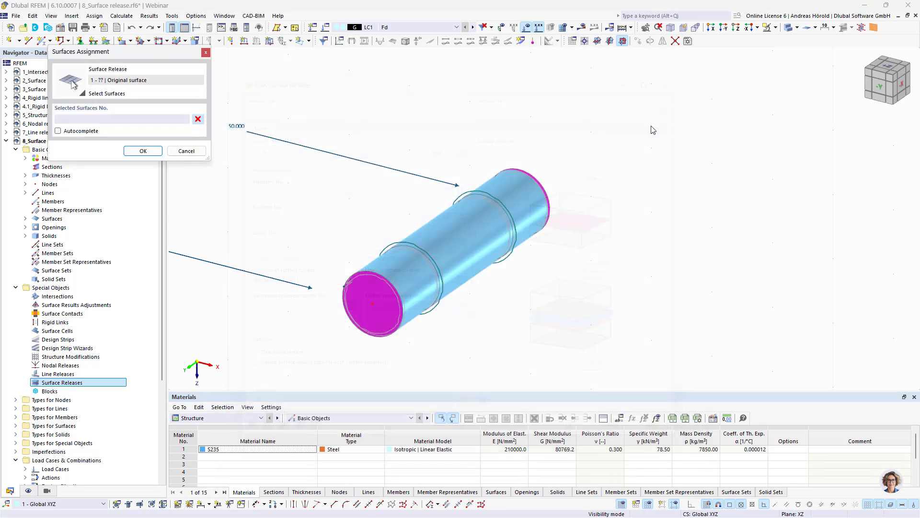
{"action": "left_click", "coordinate": [428, 250]}
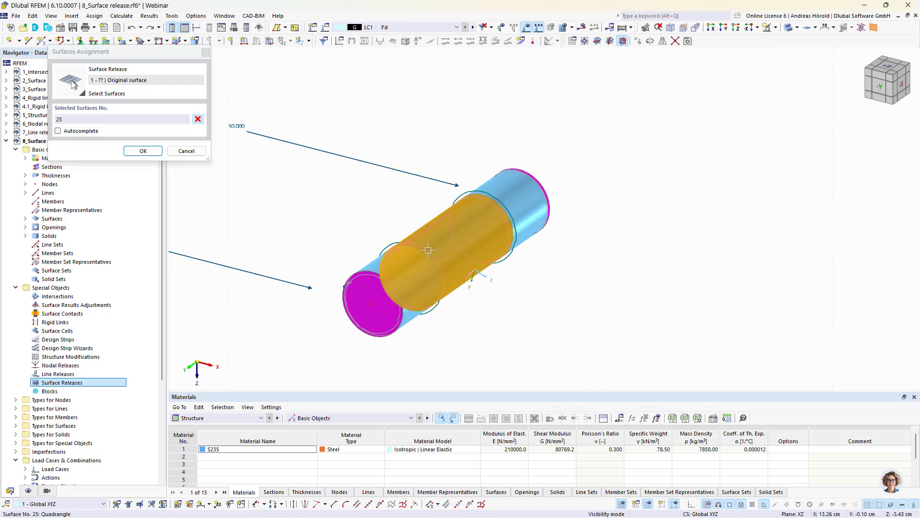
{"action": "left_click", "coordinate": [143, 151]}
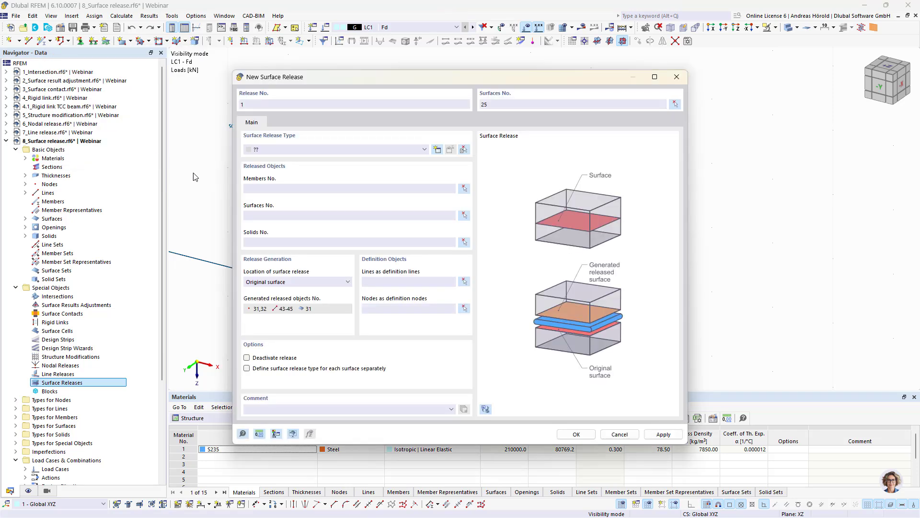
- Create a surface release type with only uz released, ux and uy left fixed, and the uz nonlinearity "Fixed if positive pz"
{"action": "left_click", "coordinate": [436, 150]}
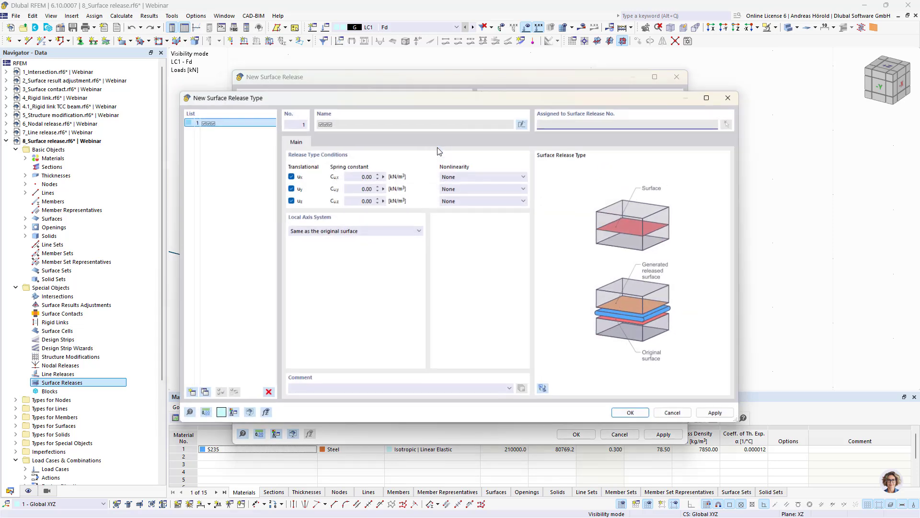
{"action": "left_click", "coordinate": [288, 187]}
{"action": "left_click", "coordinate": [288, 175]}
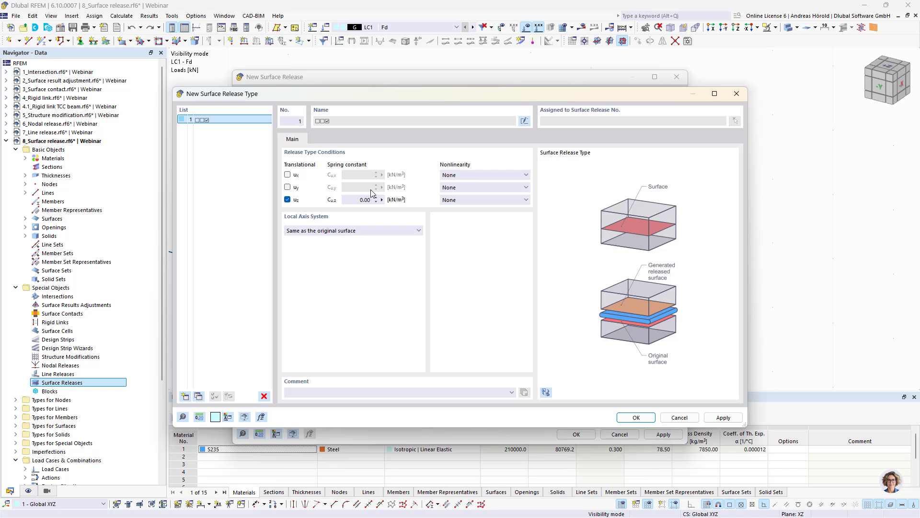
{"action": "left_click", "coordinate": [458, 200]}
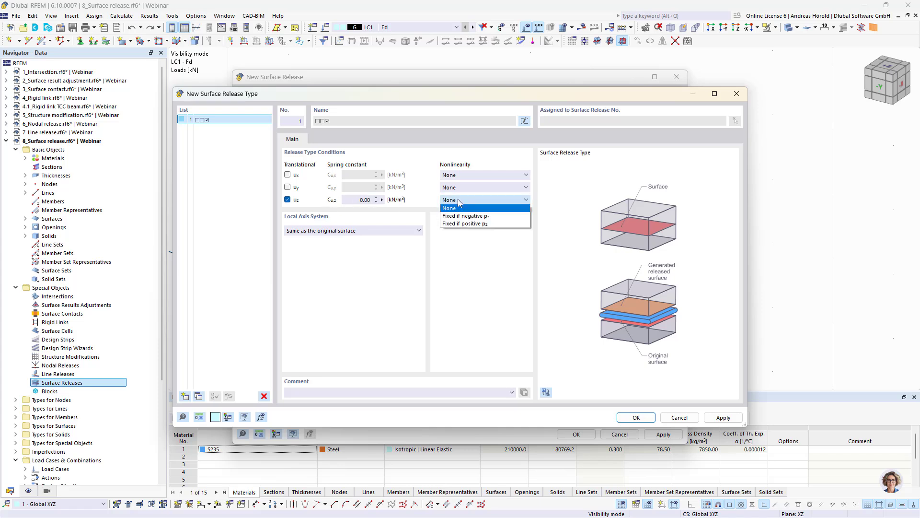
{"action": "left_click", "coordinate": [497, 225]}
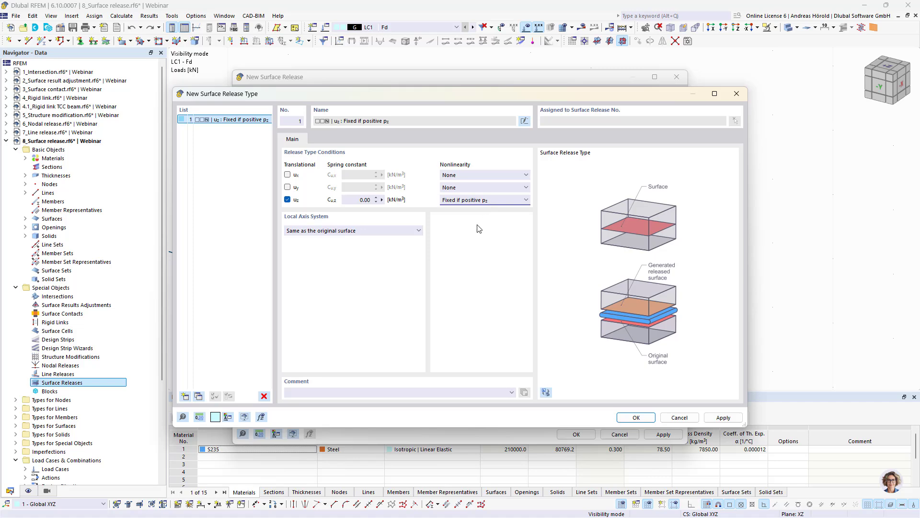
{"action": "left_click", "coordinate": [635, 417]}
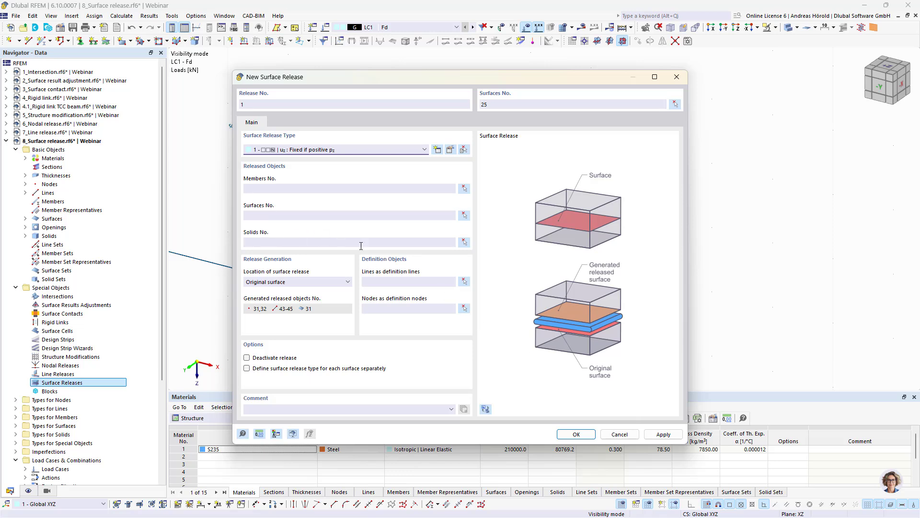
- Cancel the visibility mode, assign the copied plate, solid No. 6, as the released solid and finish the surface release
{"action": "left_click", "coordinate": [464, 241]}
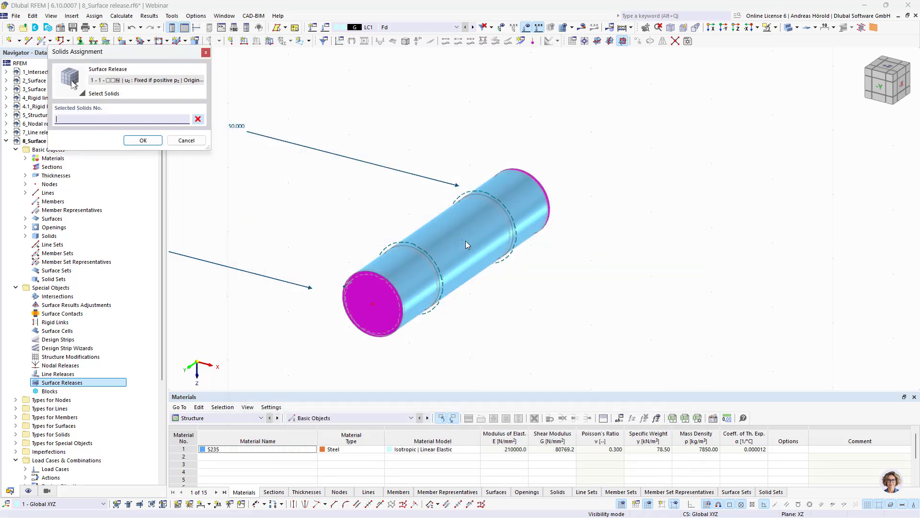
{"action": "left_click", "coordinate": [777, 27]}
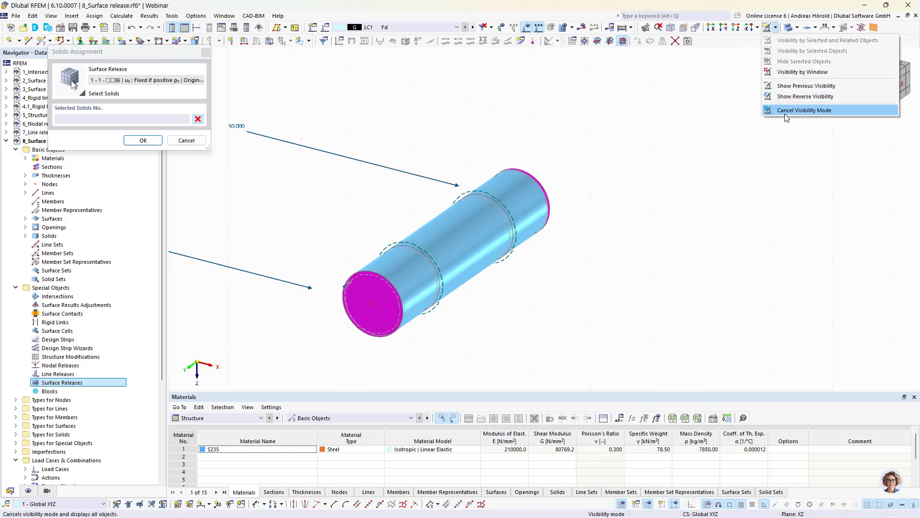
{"action": "left_click", "coordinate": [804, 111]}
{"action": "left_click", "coordinate": [529, 266]}
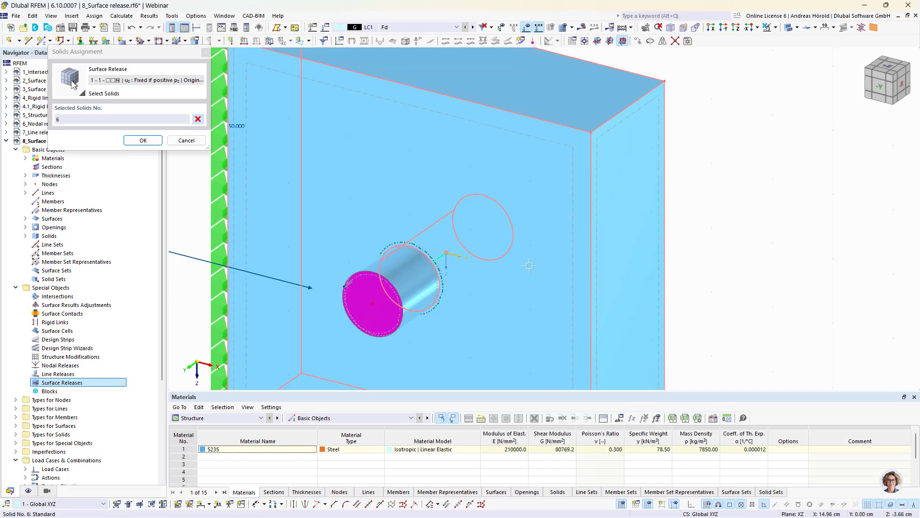
{"action": "left_click", "coordinate": [138, 142]}
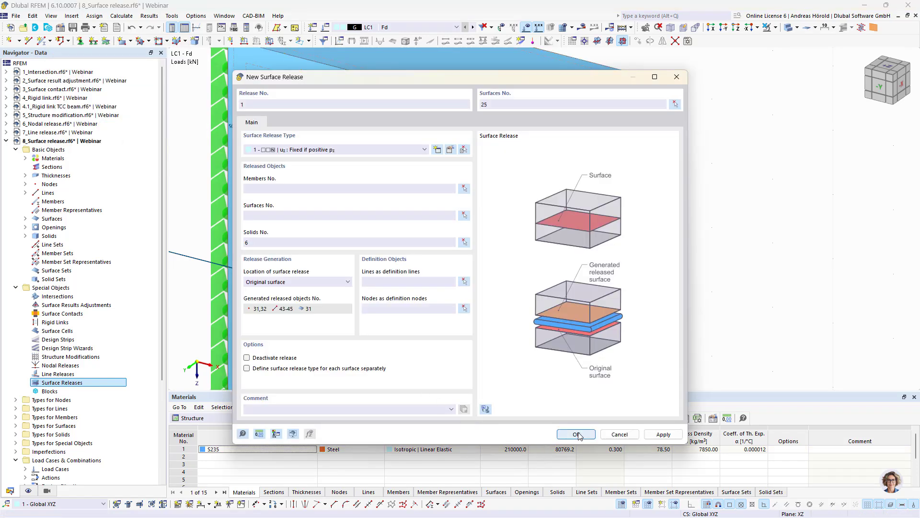
{"action": "left_click", "coordinate": [577, 434]}
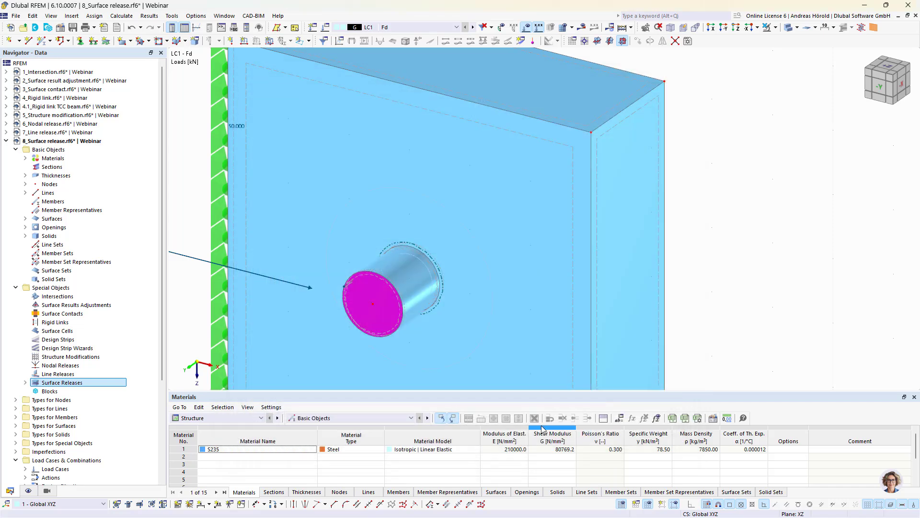
- Calculate the LC1 results and compare the σx basic stresses around the bolts of the original and copied plates
{"action": "scroll", "coordinate": [537, 341], "scroll_direction": "down", "scroll_amount": 5}
{"action": "middle_click_drag", "start_coordinate": [418, 374], "coordinate": [534, 321], "text": "ctrl"}
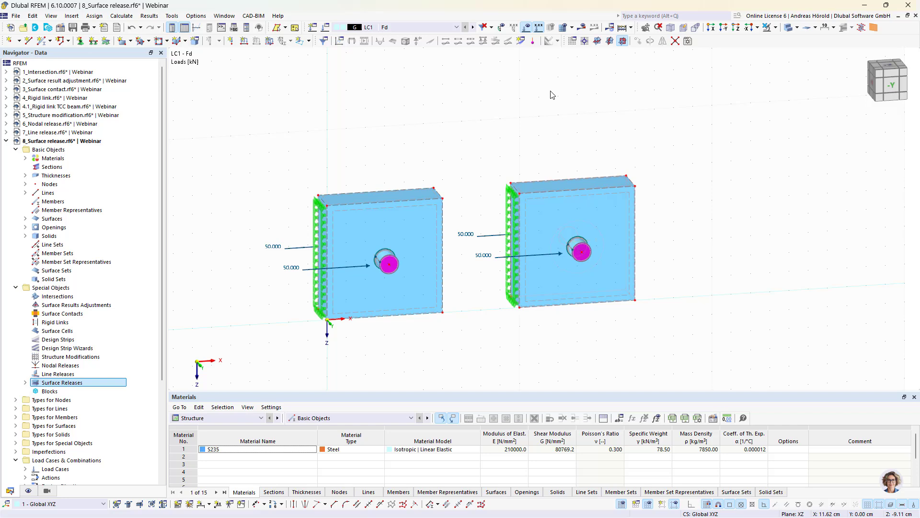
{"action": "left_click", "coordinate": [582, 28]}
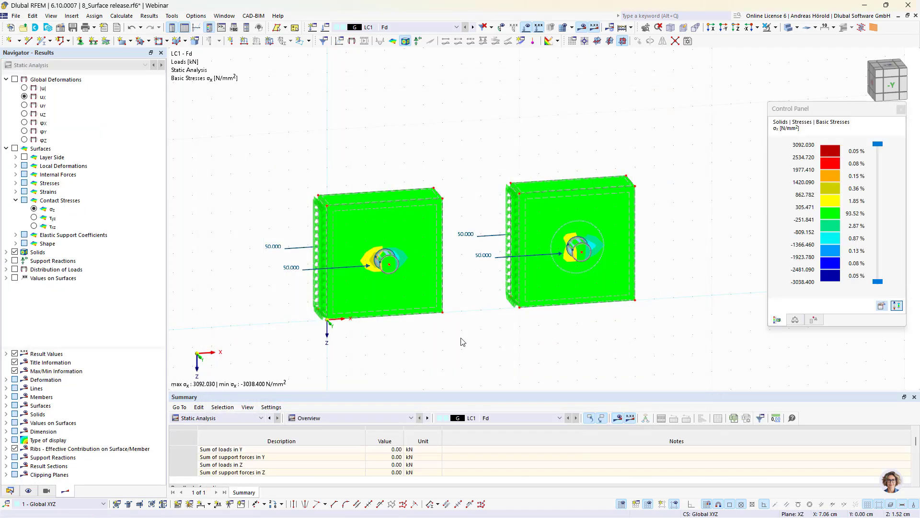
{"action": "middle_click_drag", "start_coordinate": [460, 338], "coordinate": [400, 330], "text": "ctrl"}
{"action": "scroll", "coordinate": [408, 307], "scroll_direction": "up", "scroll_amount": 5}
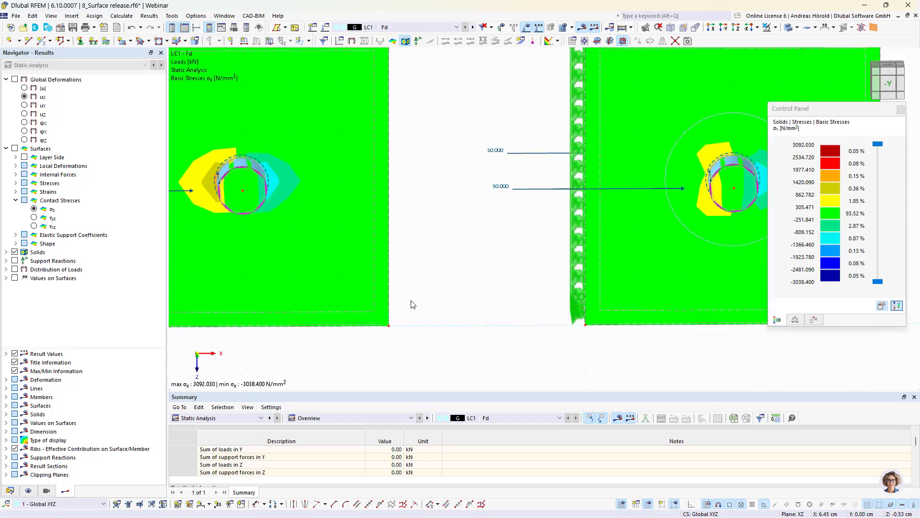
{"action": "scroll", "coordinate": [628, 250], "scroll_direction": "down", "scroll_amount": 3}
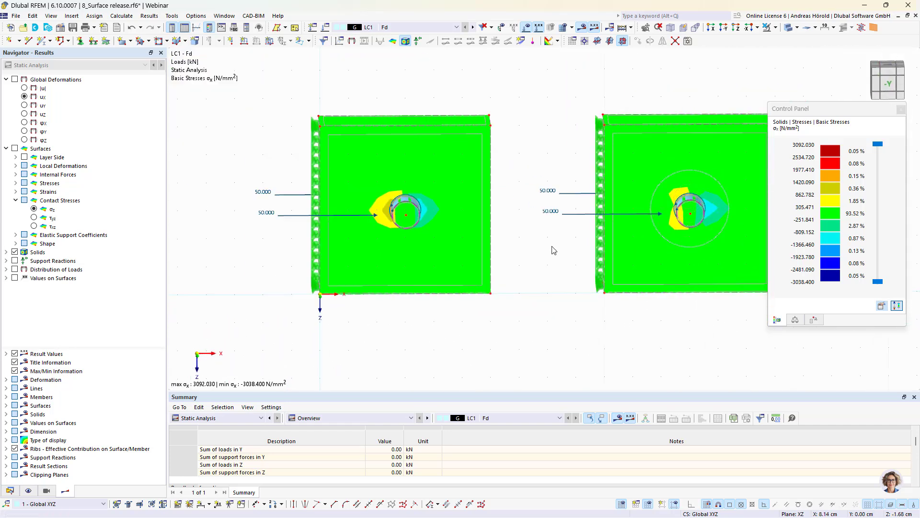
{"action": "scroll", "coordinate": [551, 249], "scroll_direction": "down", "scroll_amount": 2}
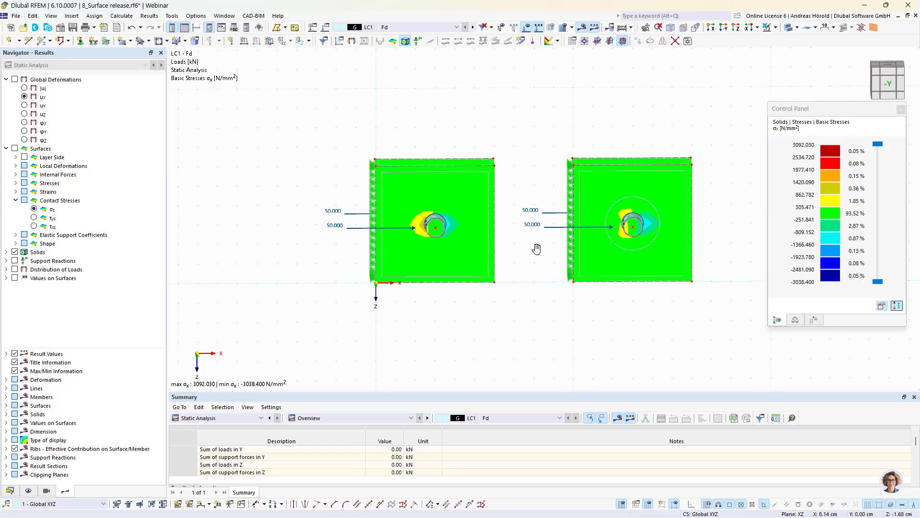
- Hide the bolts in both plates and compare the σx stresses around the two holes
{"action": "left_click_drag", "start_coordinate": [326, 251], "coordinate": [726, 207]}
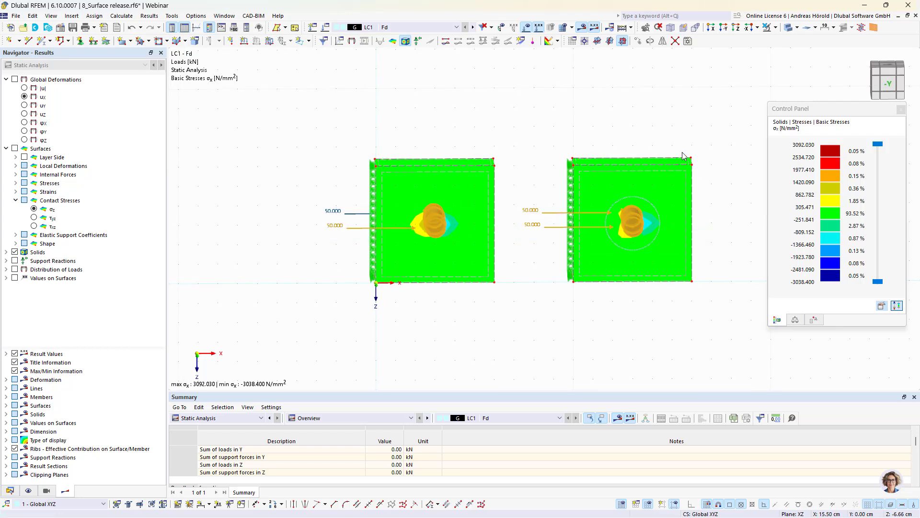
{"action": "left_click", "coordinate": [776, 27]}
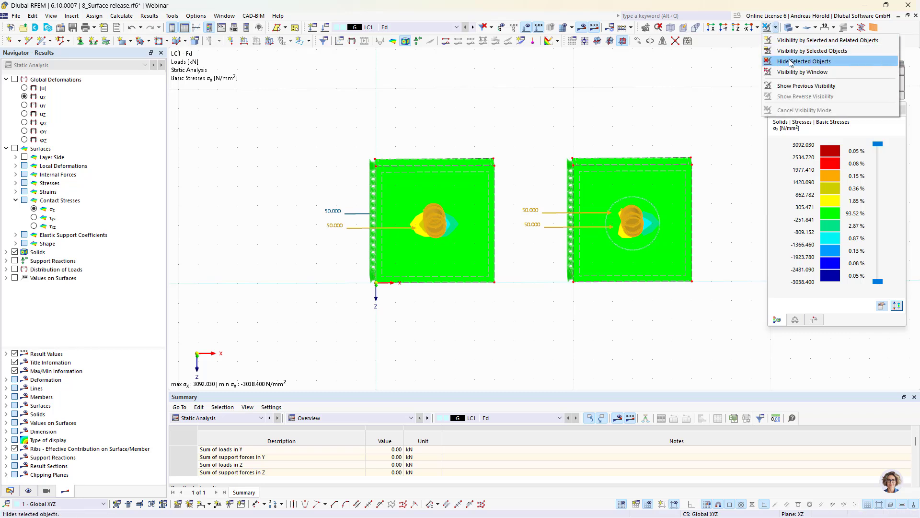
{"action": "left_click", "coordinate": [805, 62]}
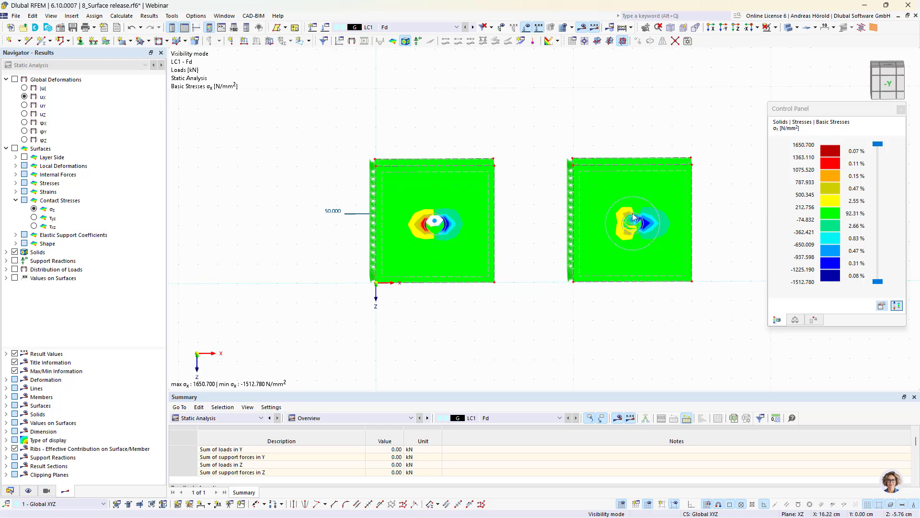
{"action": "scroll", "coordinate": [531, 234], "scroll_direction": "up", "scroll_amount": 3}
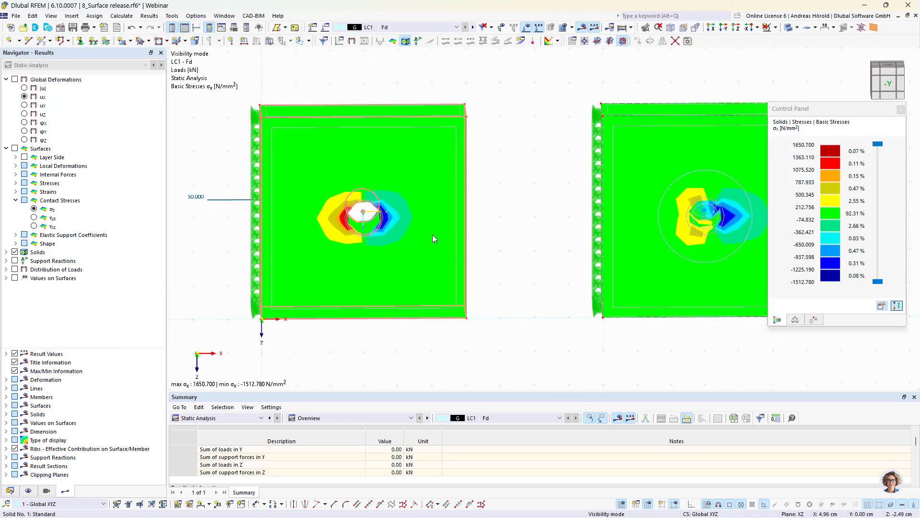
{"action": "middle_click_drag", "start_coordinate": [508, 240], "coordinate": [423, 243]}
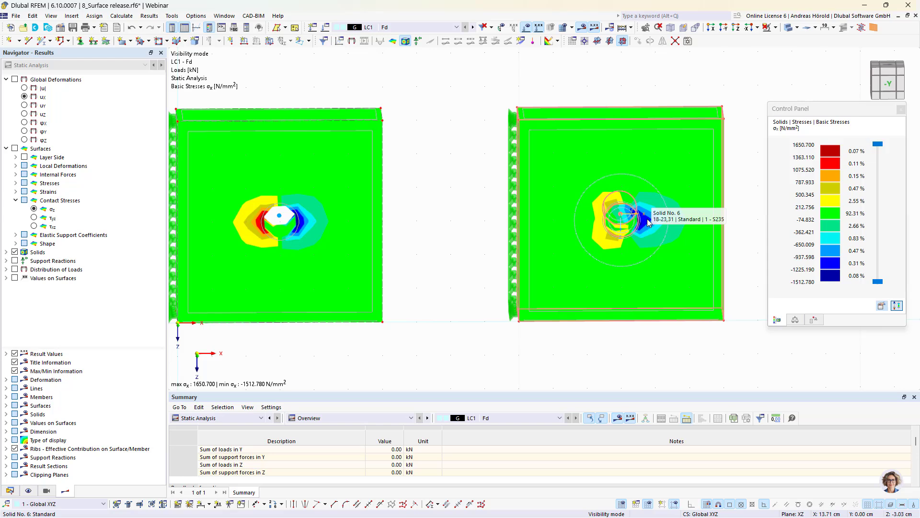
- Hide the remaining bolt objects in the copied plate's hole and compare both plates' stress distributions
{"action": "scroll", "coordinate": [496, 277], "scroll_direction": "down", "scroll_amount": 2}
{"action": "middle_click_drag", "start_coordinate": [489, 277], "coordinate": [503, 240]}
{"action": "scroll", "coordinate": [501, 238], "scroll_direction": "up", "scroll_amount": 1}
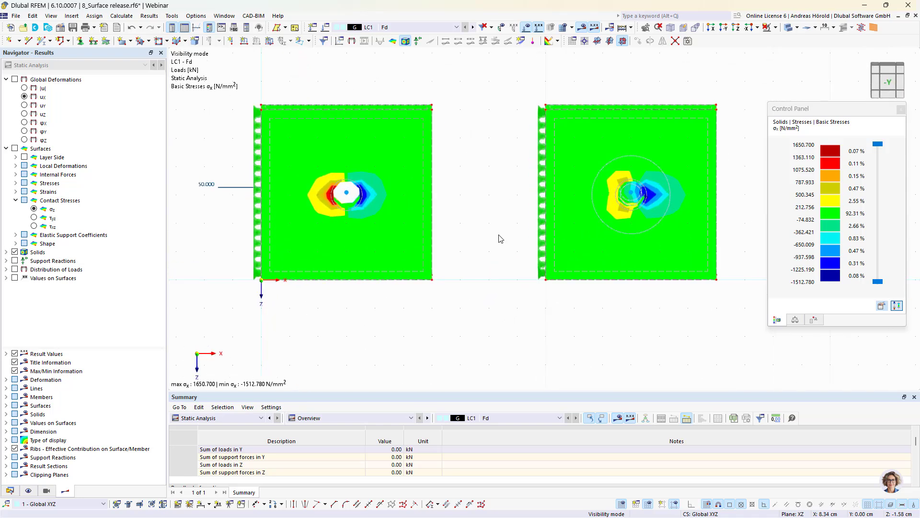
{"action": "left_click_drag", "start_coordinate": [219, 239], "coordinate": [749, 154]}
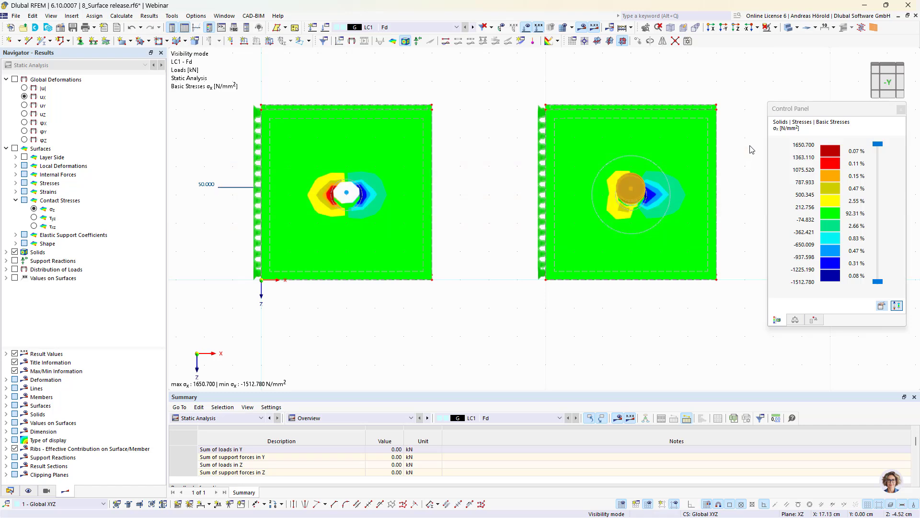
{"action": "left_click", "coordinate": [777, 30]}
{"action": "left_click", "coordinate": [786, 61]}
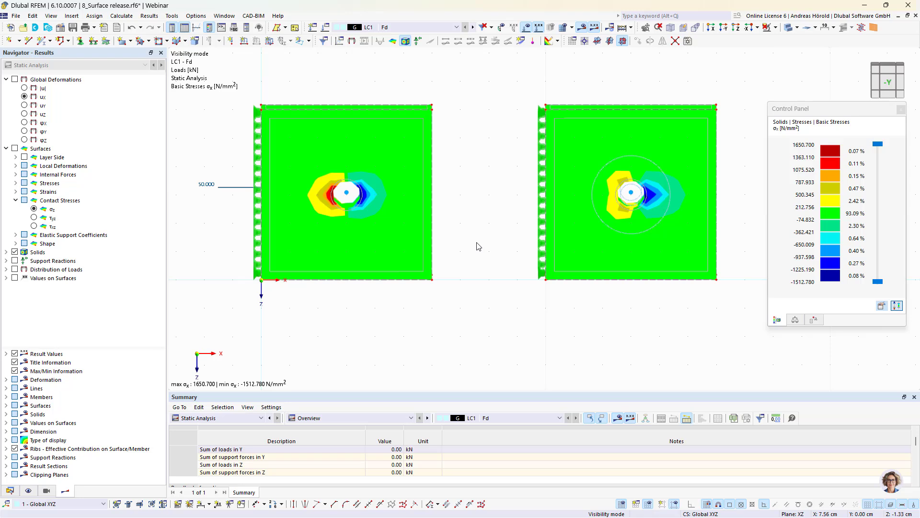
{"action": "middle_click_drag", "start_coordinate": [478, 246], "coordinate": [476, 283]}
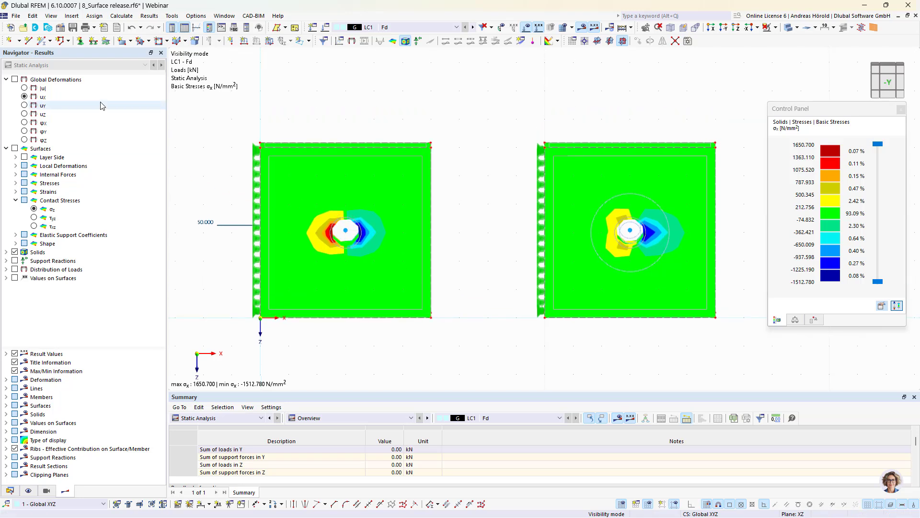
- Open the Block Manager and browse the 2D trusses, one-bay frames and bracing blocks
{"action": "left_click", "coordinate": [48, 30]}
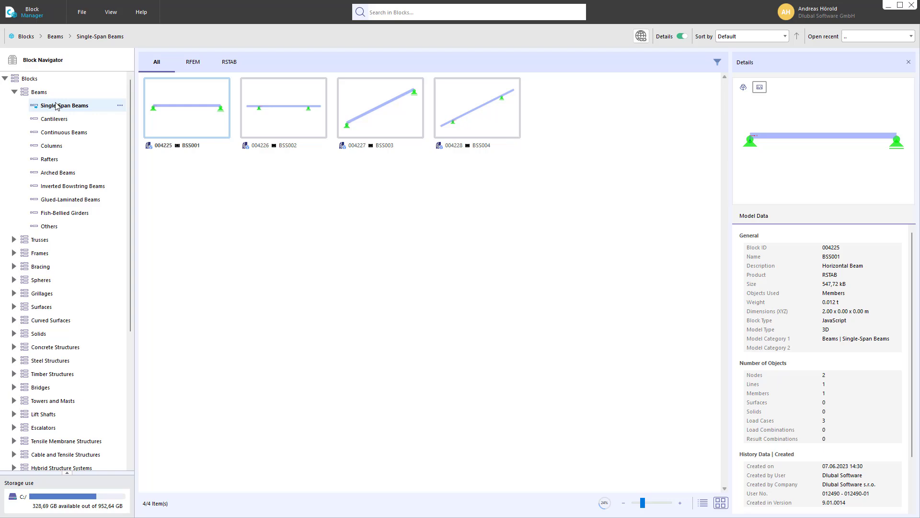
{"action": "left_click", "coordinate": [14, 240]}
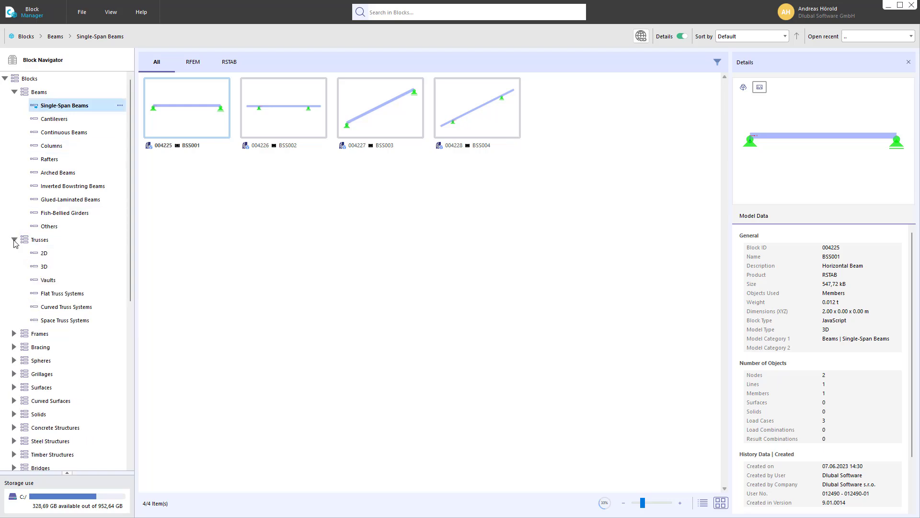
{"action": "left_click", "coordinate": [44, 254]}
{"action": "scroll", "coordinate": [48, 258], "scroll_direction": "down", "scroll_amount": 1}
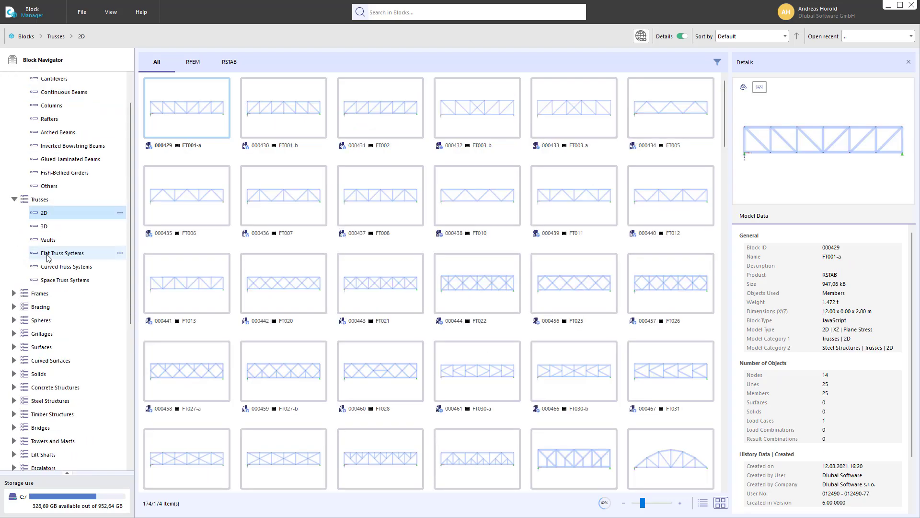
{"action": "scroll", "coordinate": [48, 258], "scroll_direction": "down", "scroll_amount": 3}
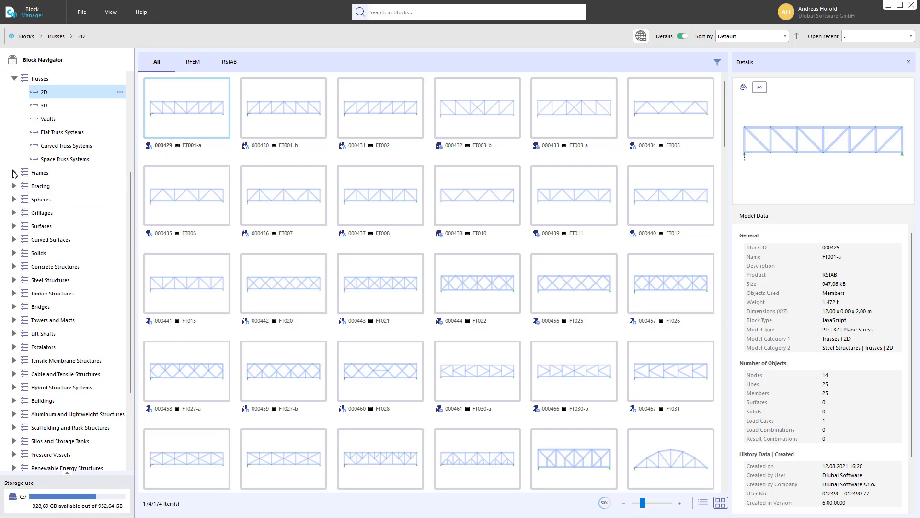
{"action": "left_click", "coordinate": [14, 172]}
{"action": "left_click", "coordinate": [58, 189]}
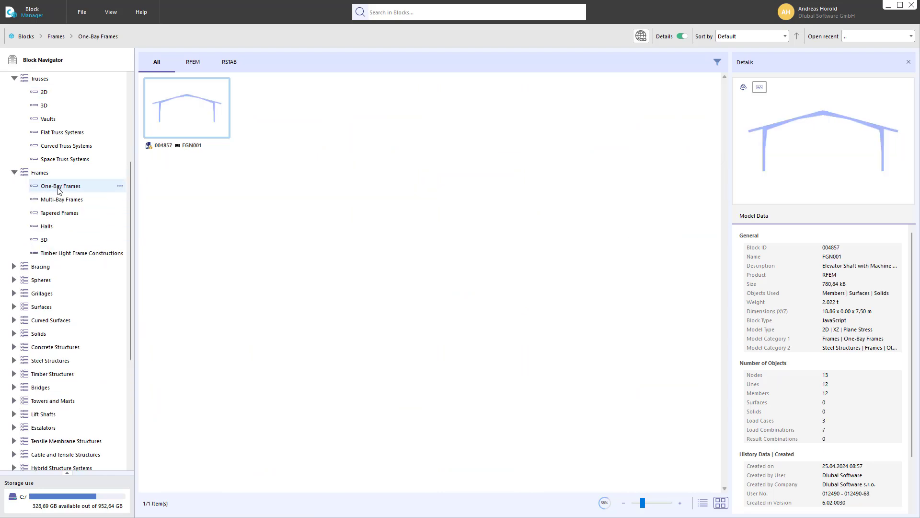
{"action": "left_click", "coordinate": [46, 270]}
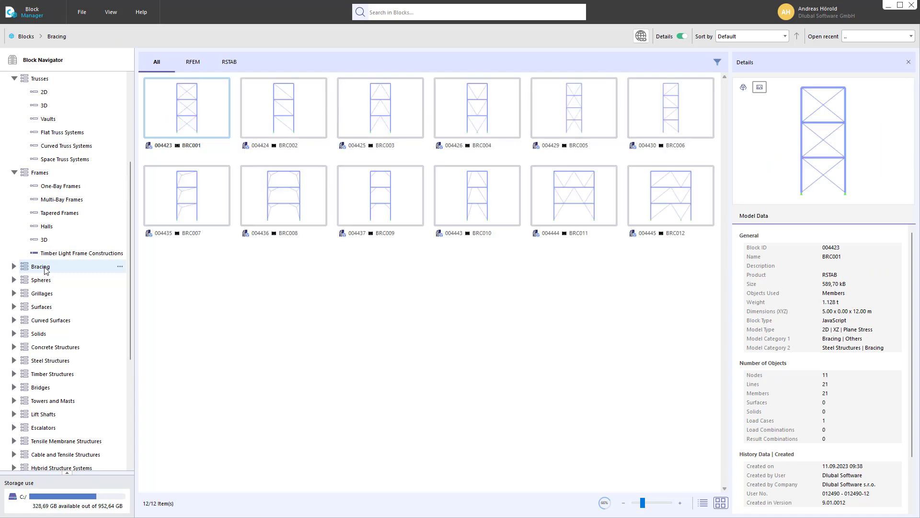
{"action": "scroll", "coordinate": [47, 270], "scroll_direction": "down", "scroll_amount": 5}
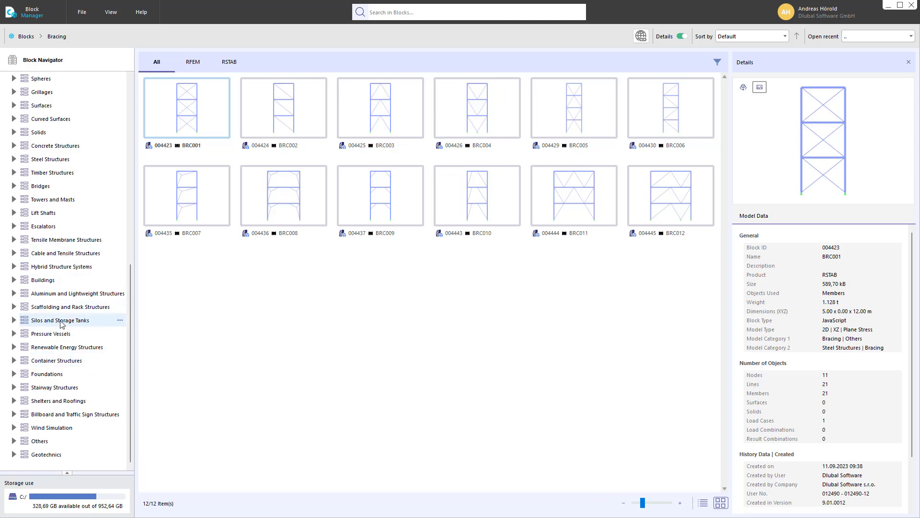
- Choose block SIC001 from the Silos and Storage Tanks category and set its shell height to 700 cm
{"action": "left_click", "coordinate": [81, 320]}
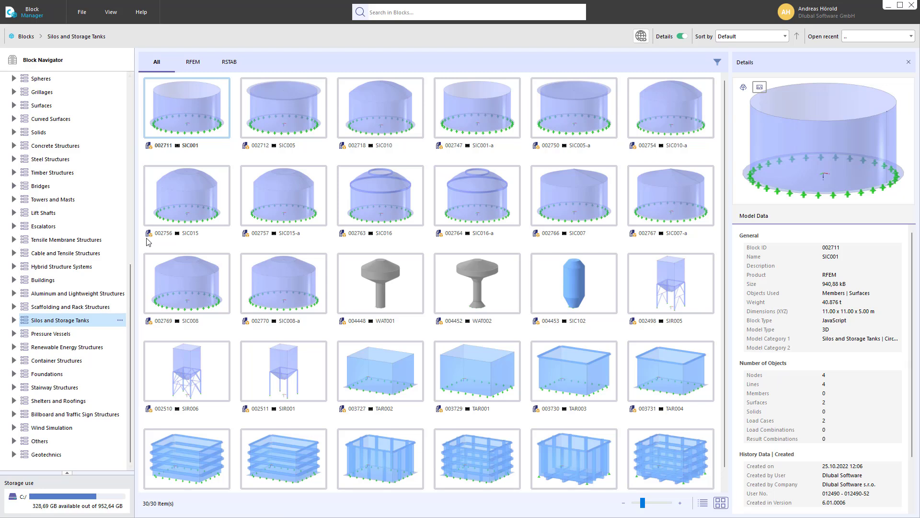
{"action": "double_click", "coordinate": [180, 105]}
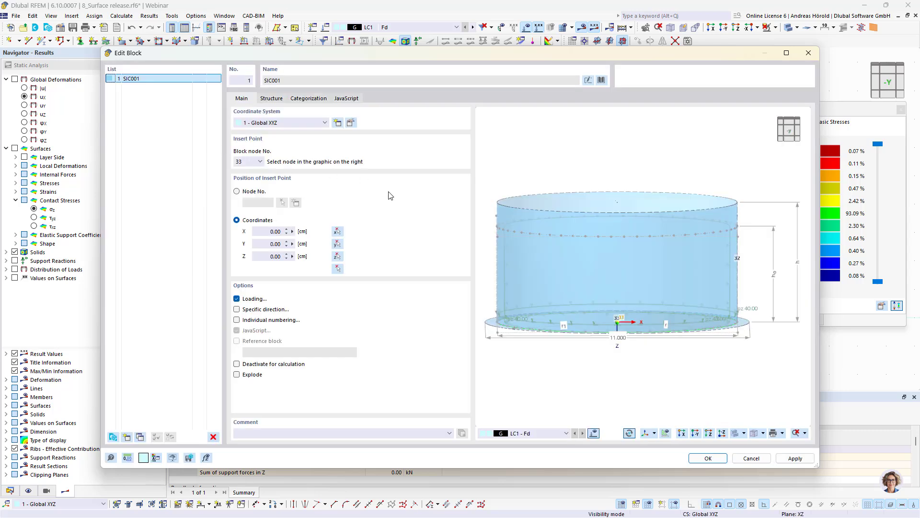
{"action": "left_click", "coordinate": [271, 98]}
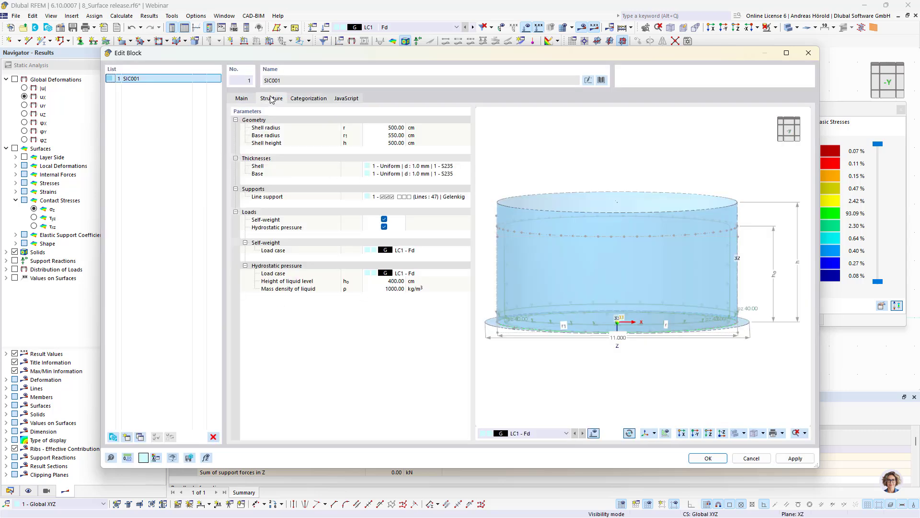
{"action": "left_click", "coordinate": [392, 142]}
{"action": "type", "text": "7"}
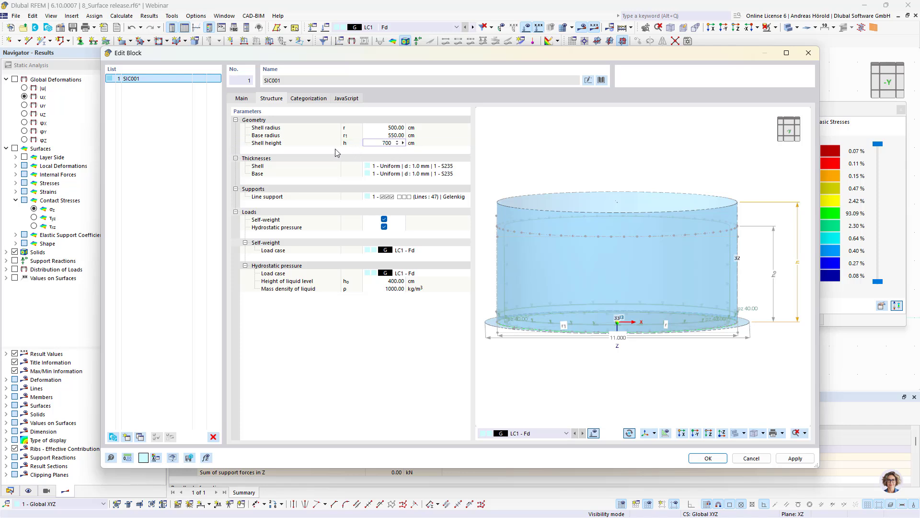
- Set the tank's uniform thickness to 8.0 mm and the height of the liquid level to 500 cm
{"action": "left_click", "coordinate": [430, 167]}
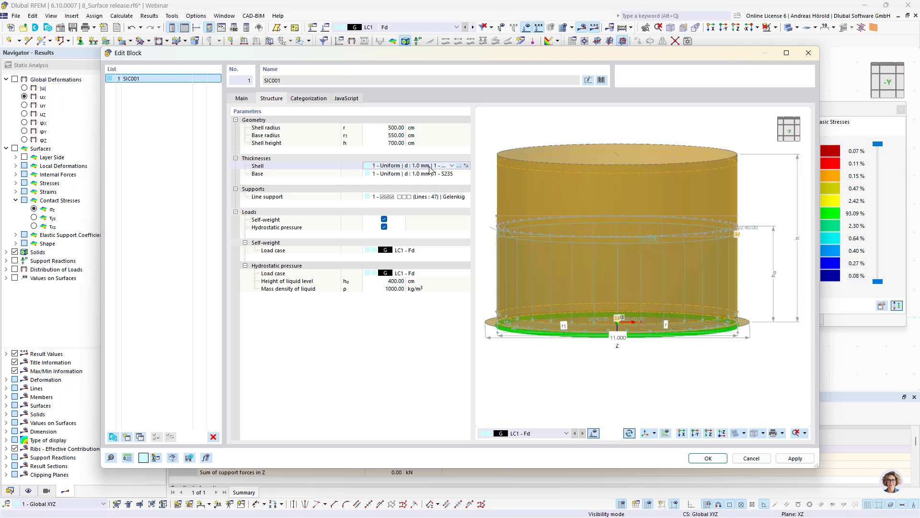
{"action": "left_click", "coordinate": [459, 166]}
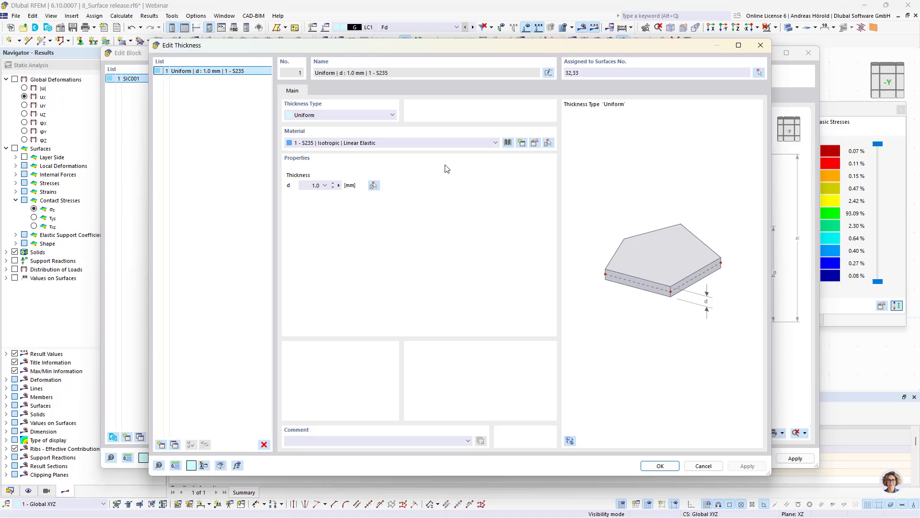
{"action": "left_click", "coordinate": [330, 186]}
{"action": "left_click", "coordinate": [660, 465]}
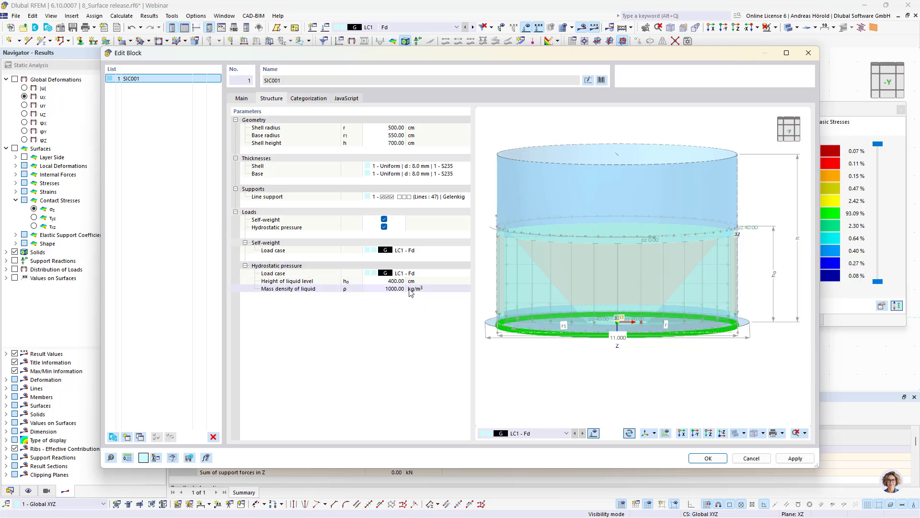
{"action": "left_click", "coordinate": [393, 281]}
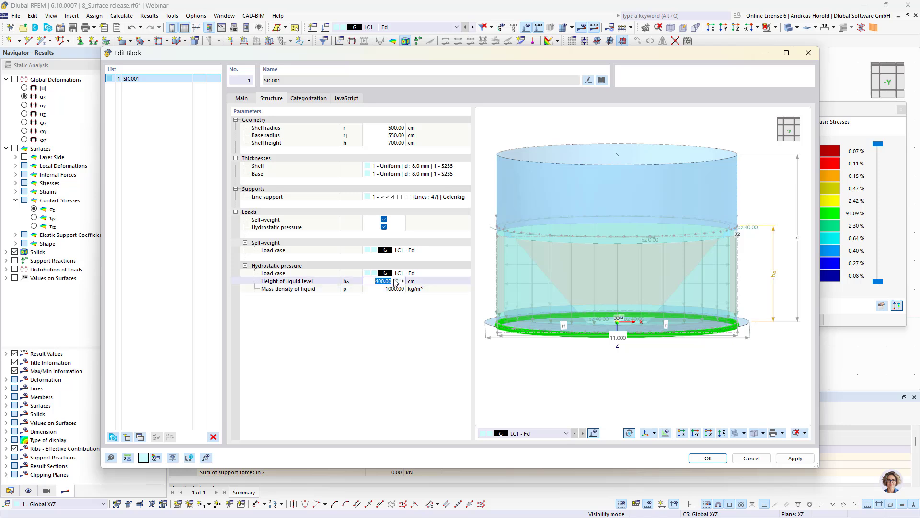
{"action": "type", "text": "4"}
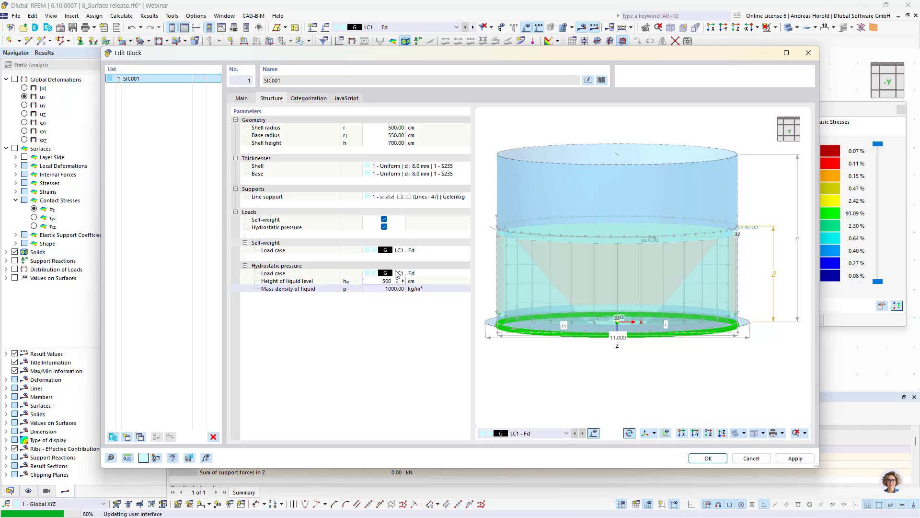
- Create load case LC2 "Filling" for the hydrostatic pressure with action category Imposed loads - category A: domestic, residential areas
{"action": "left_click", "coordinate": [399, 273]}
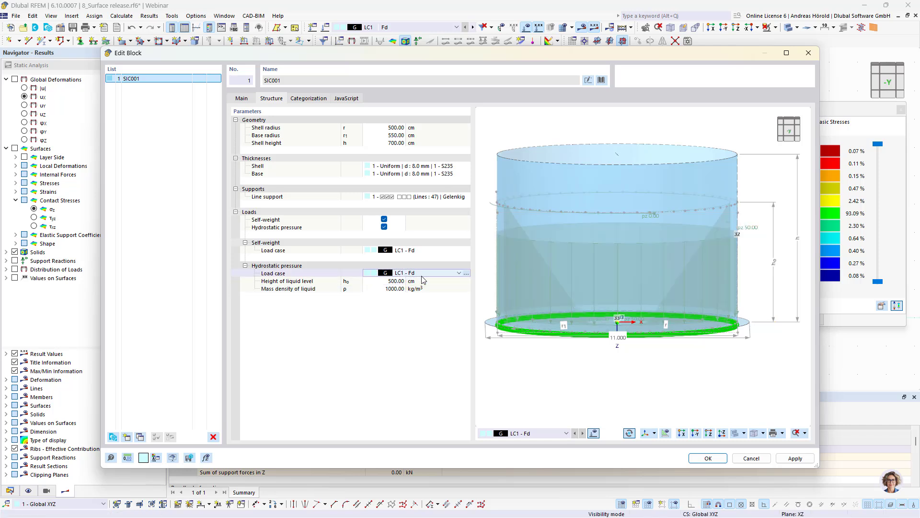
{"action": "left_click", "coordinate": [459, 273]}
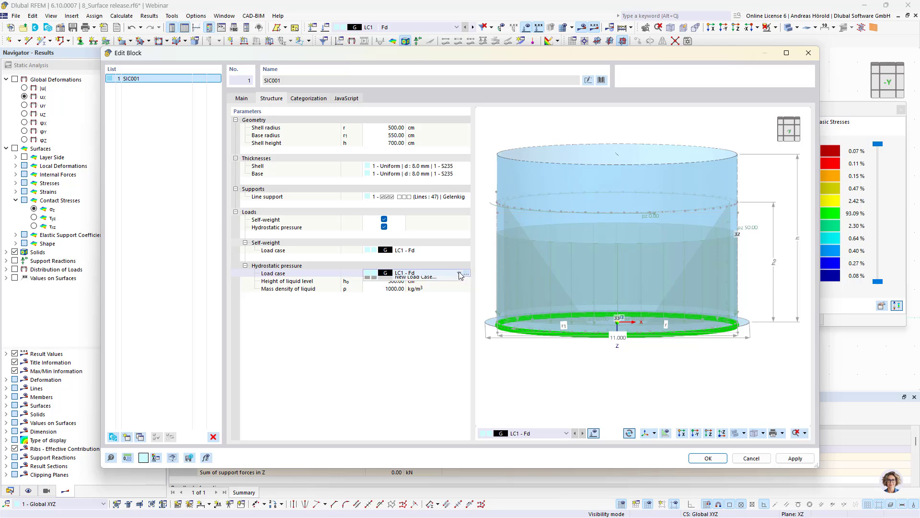
{"action": "left_click", "coordinate": [434, 288]}
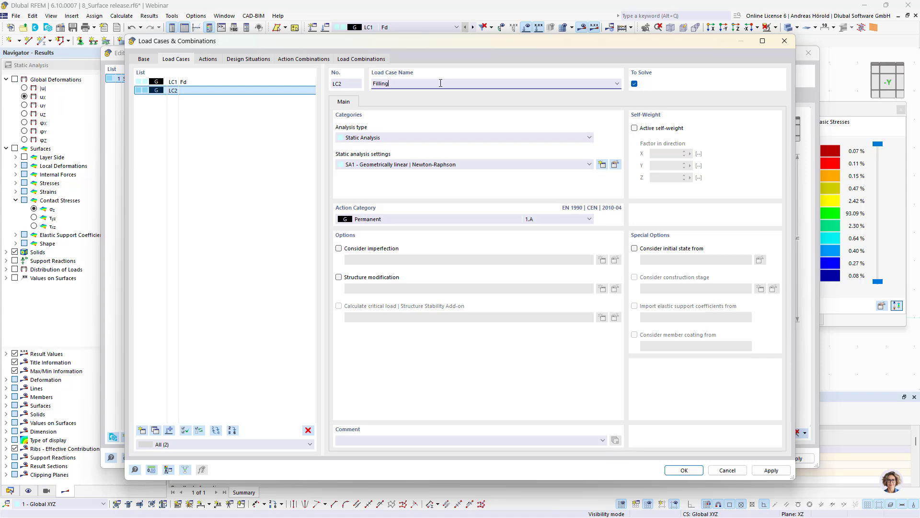
{"action": "left_click", "coordinate": [411, 219]}
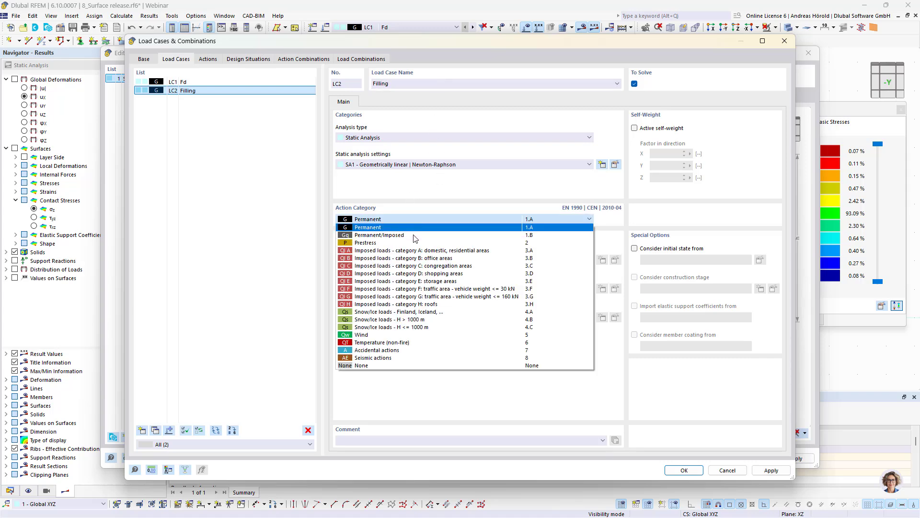
{"action": "left_click", "coordinate": [420, 251]}
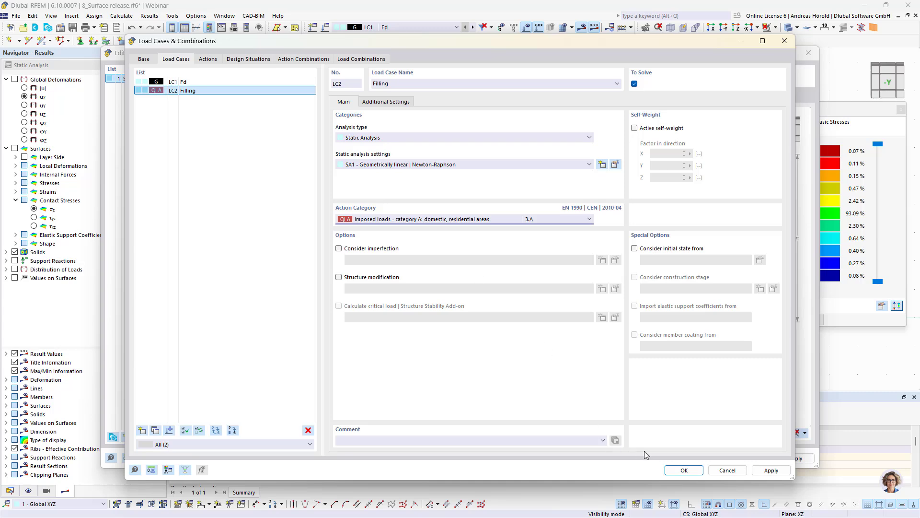
{"action": "left_click", "coordinate": [683, 470]}
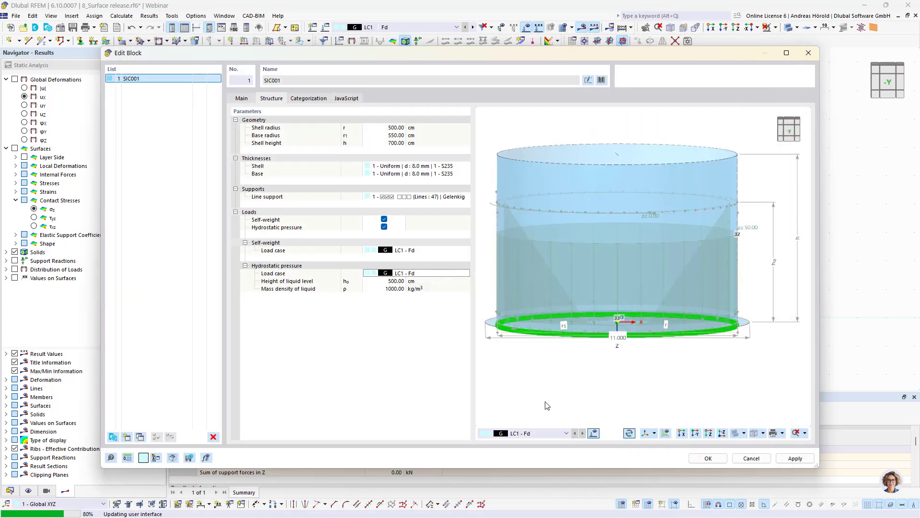
- Insert the configured tank block into the model, accepting the deletion of all results and the mesh
{"action": "left_click", "coordinate": [706, 459]}
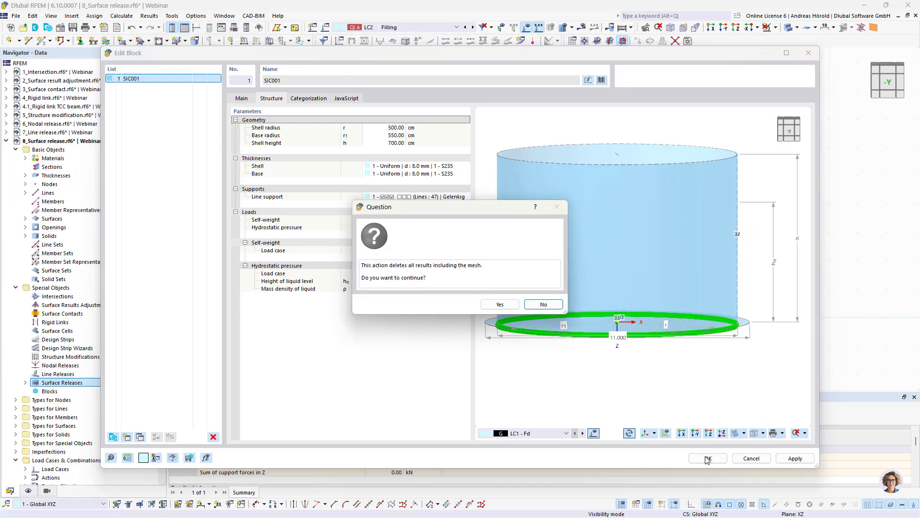
{"action": "left_click", "coordinate": [498, 305]}
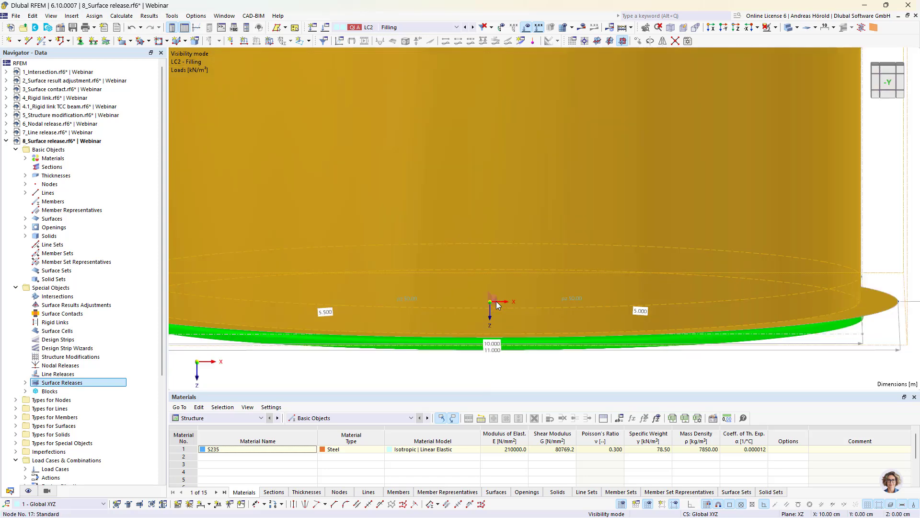
{"action": "scroll", "coordinate": [497, 303], "scroll_direction": "down", "scroll_amount": 7}
{"action": "middle_click_drag", "start_coordinate": [613, 363], "coordinate": [585, 362], "text": "ctrl"}
{"action": "scroll", "coordinate": [585, 362], "scroll_direction": "up", "scroll_amount": 1}
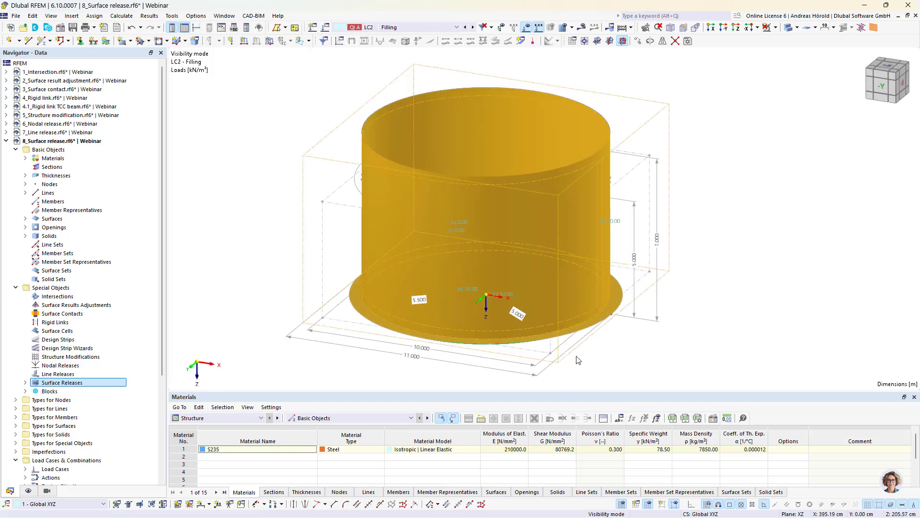
{"action": "left_click", "coordinate": [256, 249]}
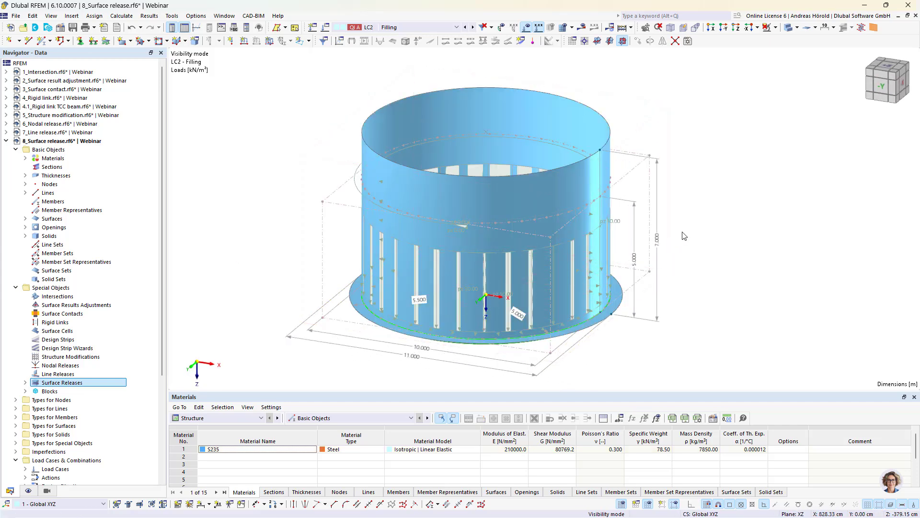
{"action": "mouse_move", "coordinate": [686, 232]}
{"action": "middle_mouse_down", "text": "ctrl"}
{"action": "mouse_move", "coordinate": [692, 339]}
{"action": "mouse_move", "coordinate": [672, 243]}
{"action": "mouse_move", "coordinate": [678, 226]}
{"action": "middle_mouse_up", "text": "ctrl"}
{"action": "scroll", "coordinate": [644, 222], "scroll_direction": "down", "scroll_amount": 2}
{"action": "scroll", "coordinate": [473, 259], "scroll_direction": "up", "scroll_amount": 3}
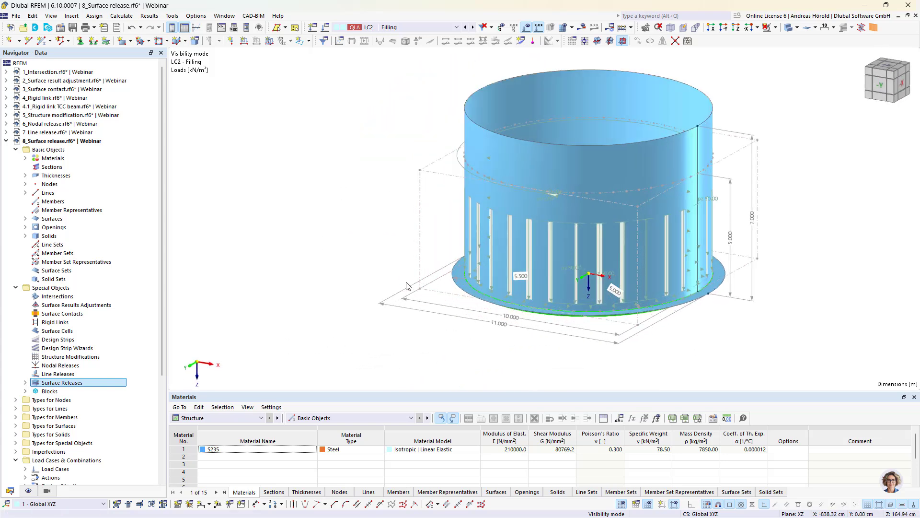
- Collapse the 8_Surface release.rf6 entry and switch to the model 9_Block.rf6
{"action": "left_click", "coordinate": [6, 141]}
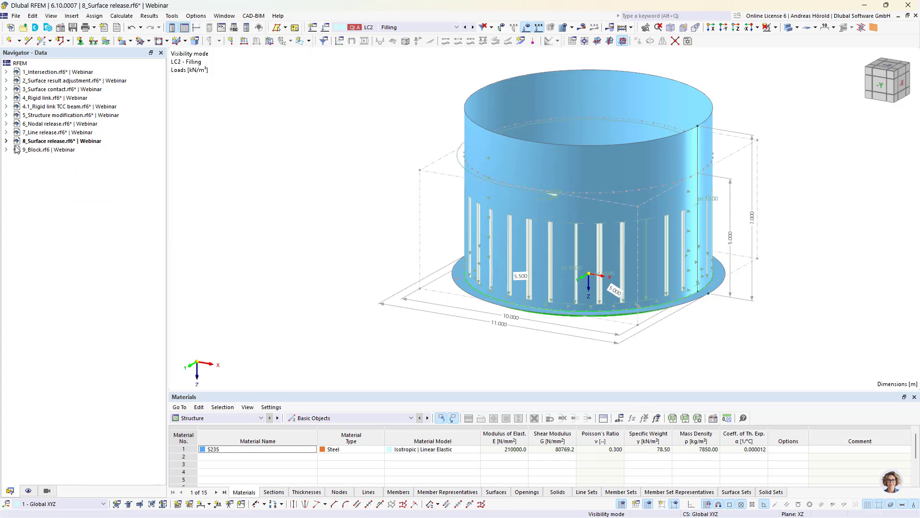
{"action": "left_click", "coordinate": [44, 150]}
{"action": "double_click", "coordinate": [44, 151]}
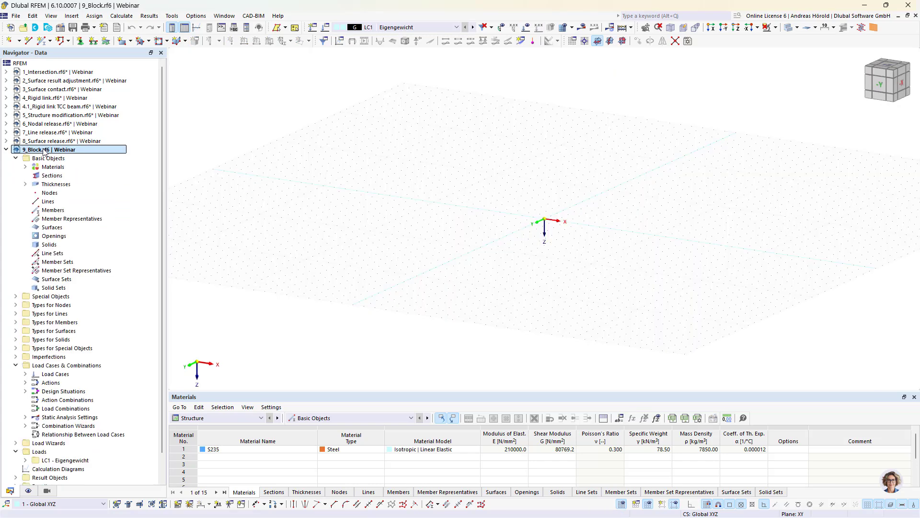
- Choose block SIC001 from the Silos and Storage Tanks category for insertion into the empty model
{"action": "middle_click_drag", "start_coordinate": [460, 248], "coordinate": [386, 302]}
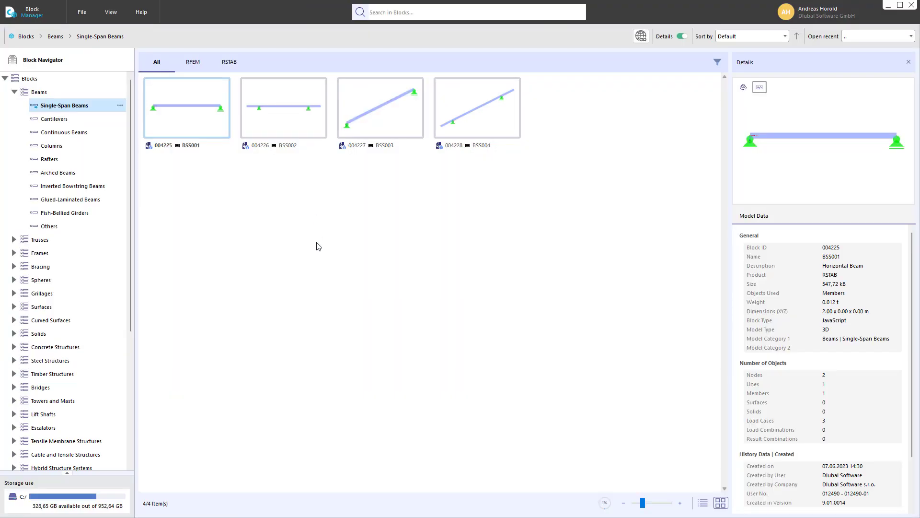
{"action": "scroll", "coordinate": [72, 388], "scroll_direction": "down", "scroll_amount": 5}
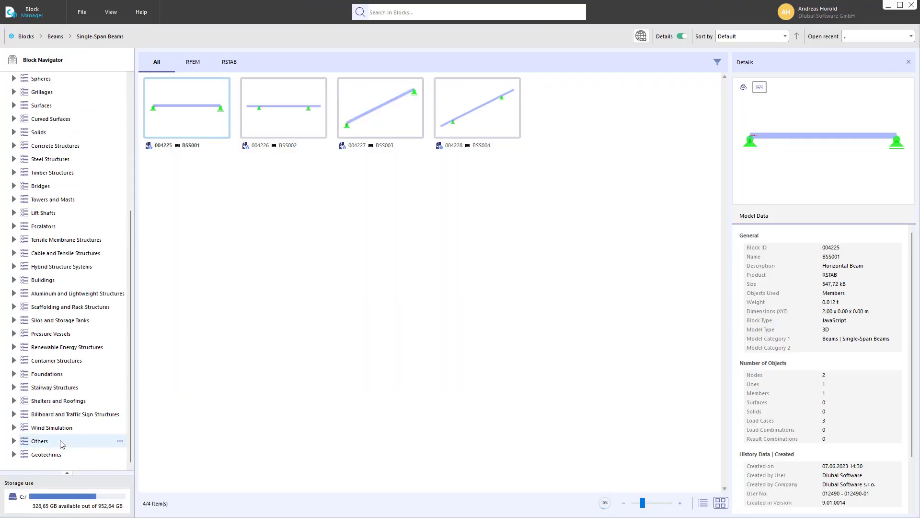
{"action": "left_click", "coordinate": [52, 320]}
{"action": "double_click", "coordinate": [187, 126]}
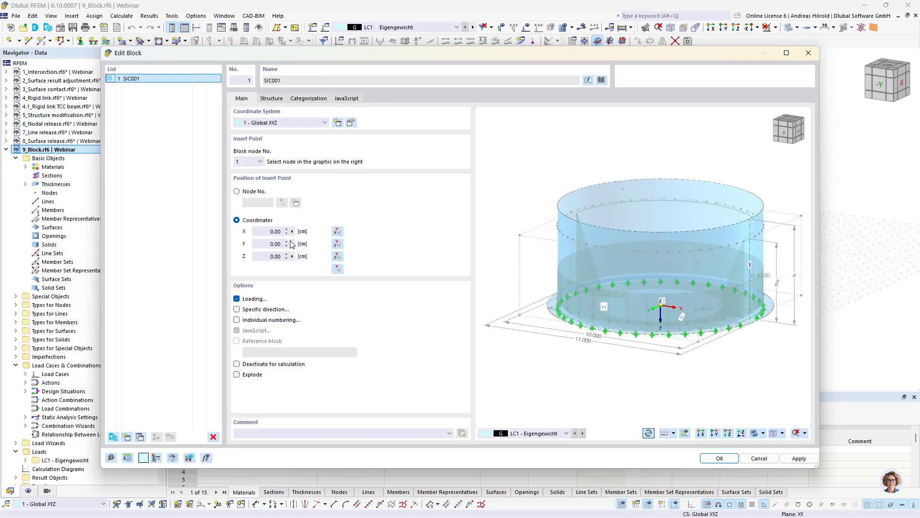
- Set the shell height of the tank block to 700 cm
{"action": "left_click", "coordinate": [268, 99]}
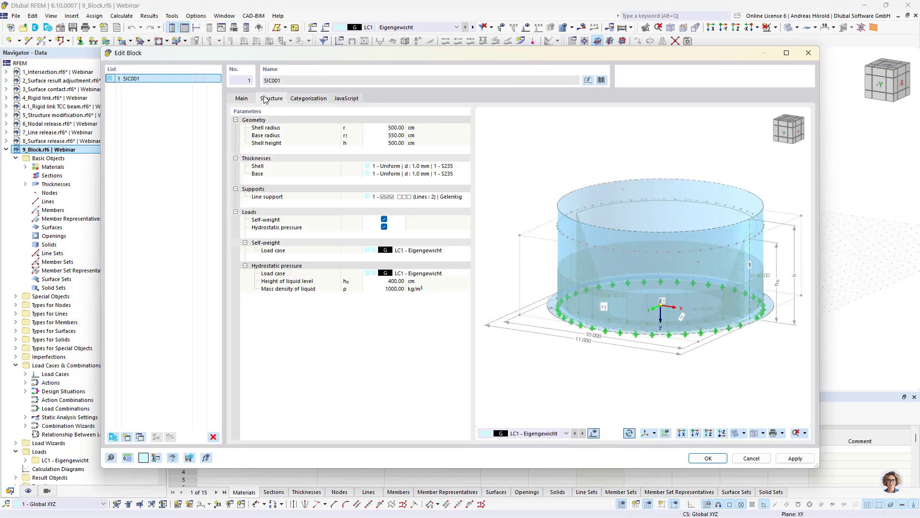
{"action": "left_click", "coordinate": [386, 143]}
{"action": "type", "text": "700"}
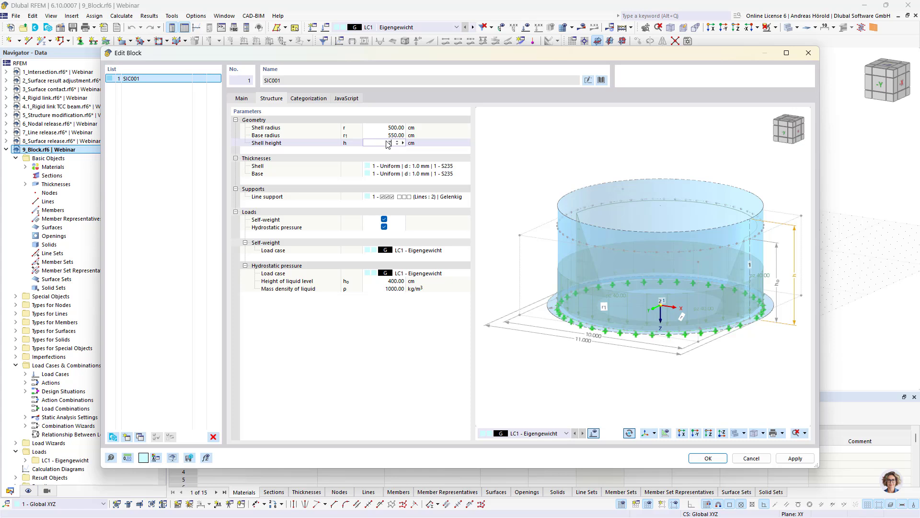
{"action": "left_click", "coordinate": [425, 166]}
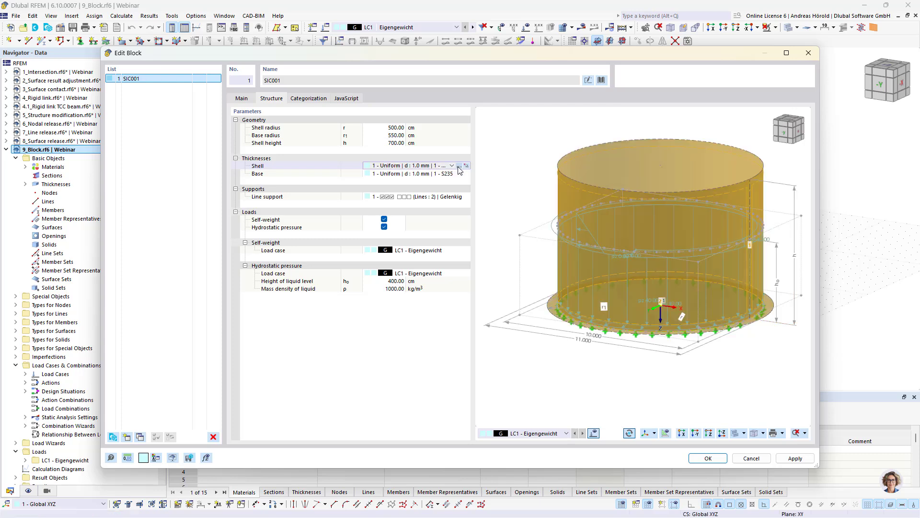
- Set the uniform thickness shared by the tank's shell and base to 8 mm
{"action": "left_click", "coordinate": [459, 165]}
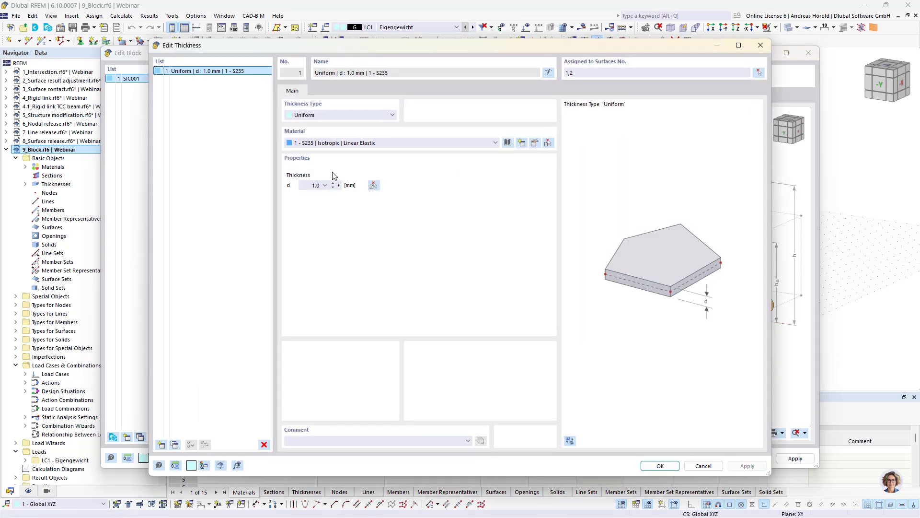
{"action": "double_click", "coordinate": [315, 185]}
{"action": "type", "text": "8"}
{"action": "key", "text": "Tab"}
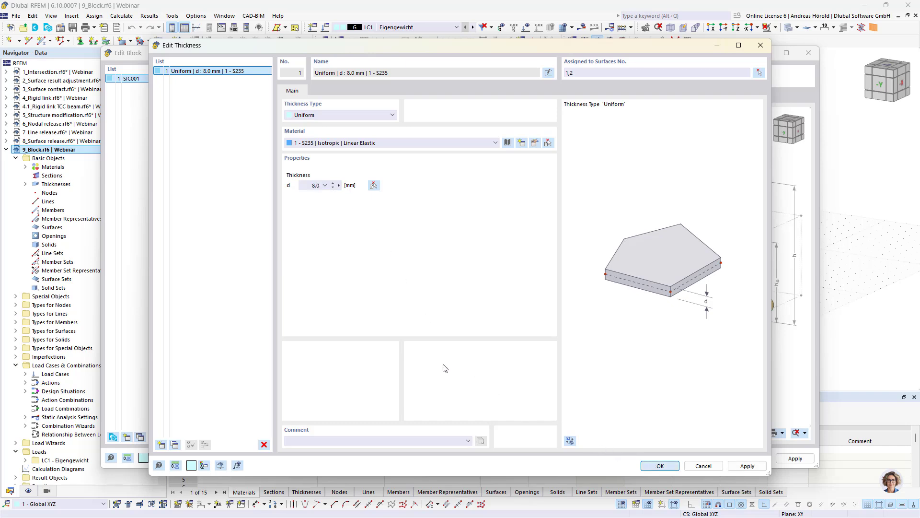
{"action": "key", "text": "Return"}
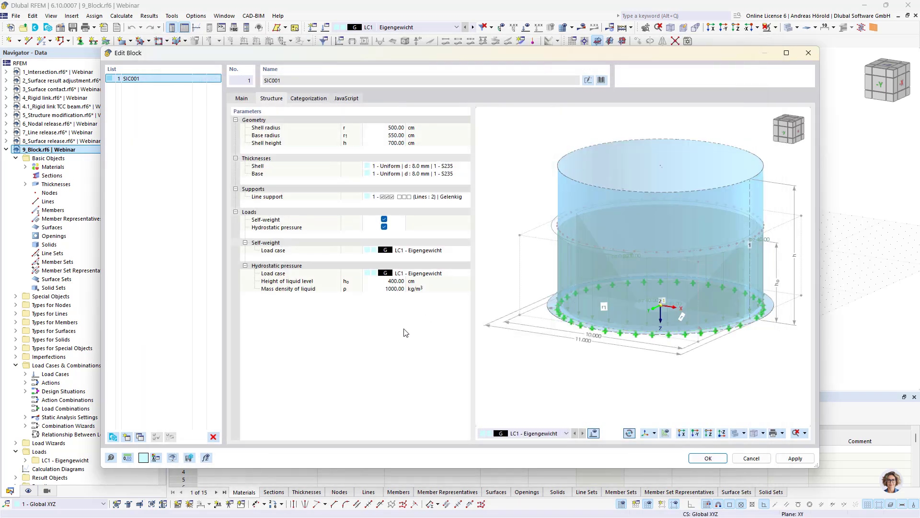
- Set the liquid level height to 500 cm and create load case Filling for the hydrostatic pressure with action category Imposed loads - category A
{"action": "left_click", "coordinate": [398, 282]}
{"action": "type", "text": "5"}
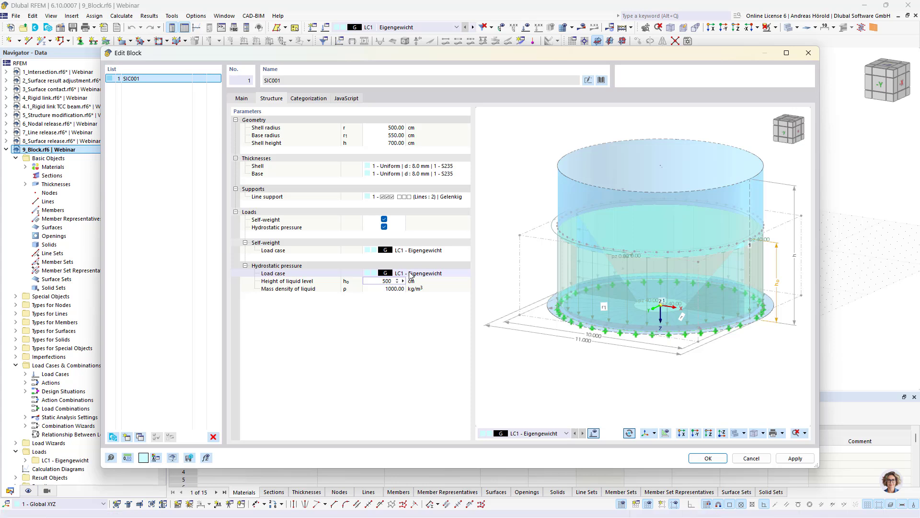
{"action": "left_click", "coordinate": [461, 274]}
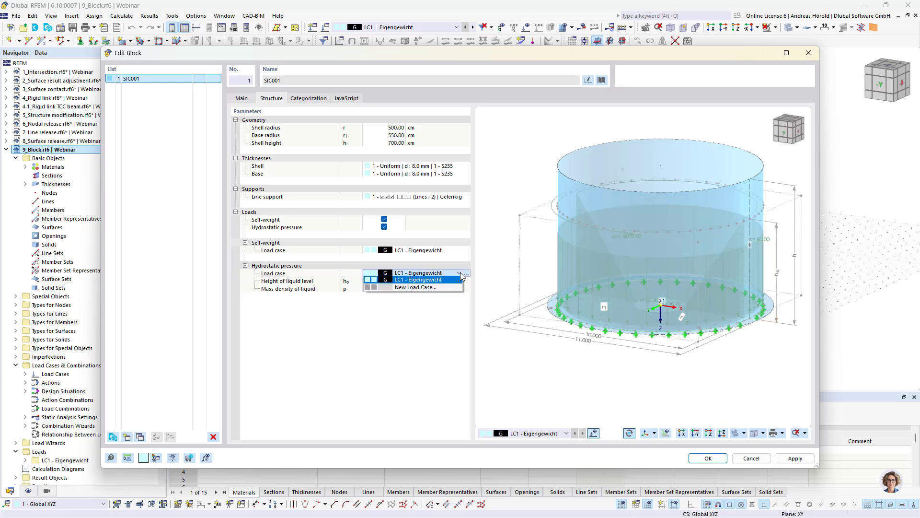
{"action": "left_click", "coordinate": [441, 287]}
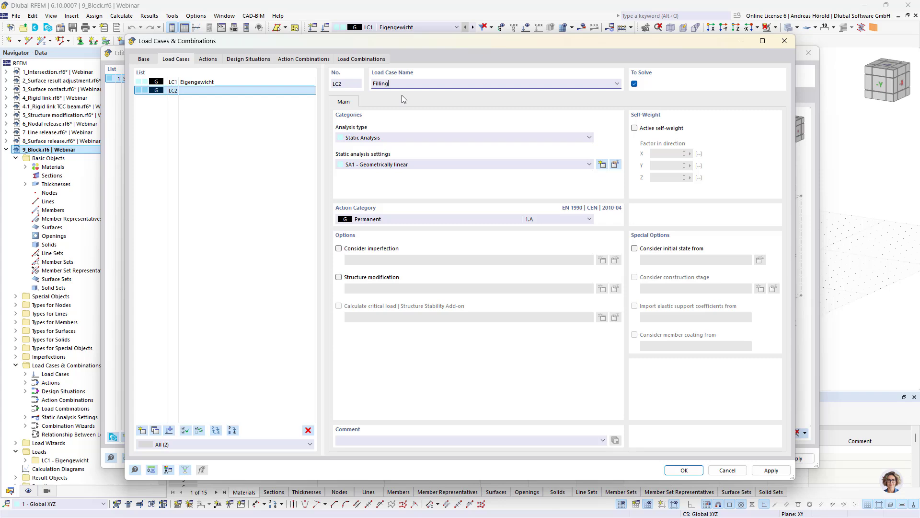
{"action": "left_click", "coordinate": [421, 221]}
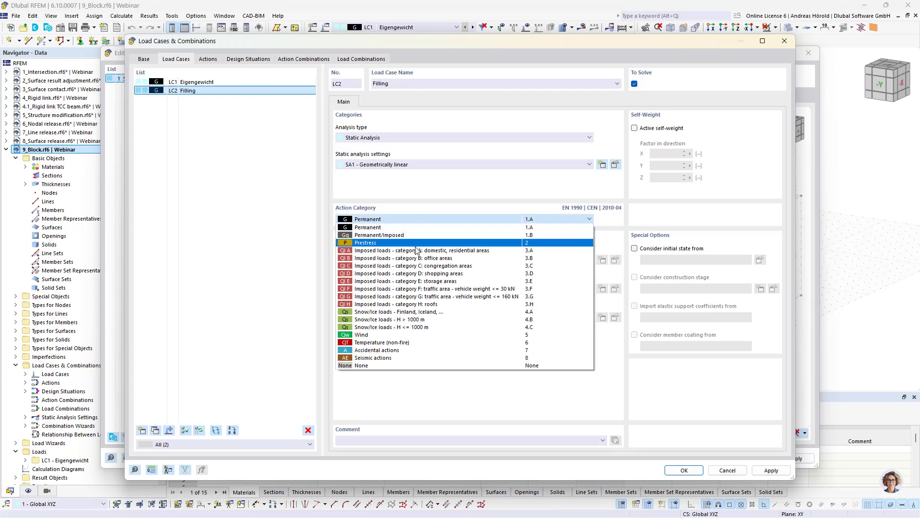
{"action": "left_click", "coordinate": [416, 251]}
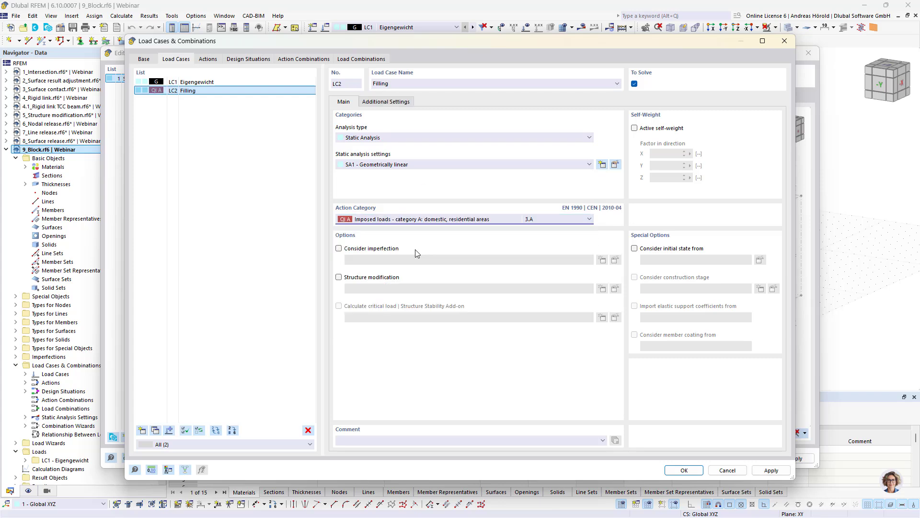
- Rename load case LC1 to Self-weight
{"action": "left_click", "coordinate": [201, 82]}
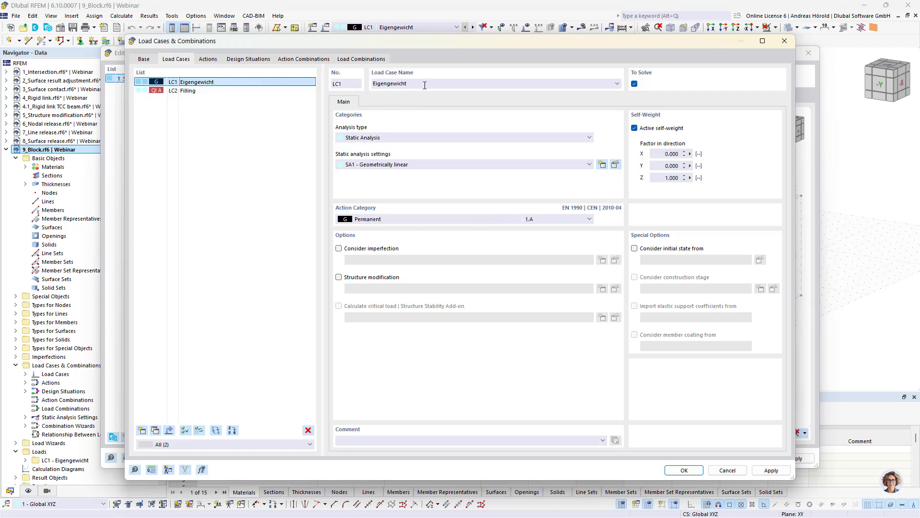
{"action": "left_click_drag", "start_coordinate": [425, 84], "coordinate": [368, 85]}
{"action": "type", "text": "Self-"}
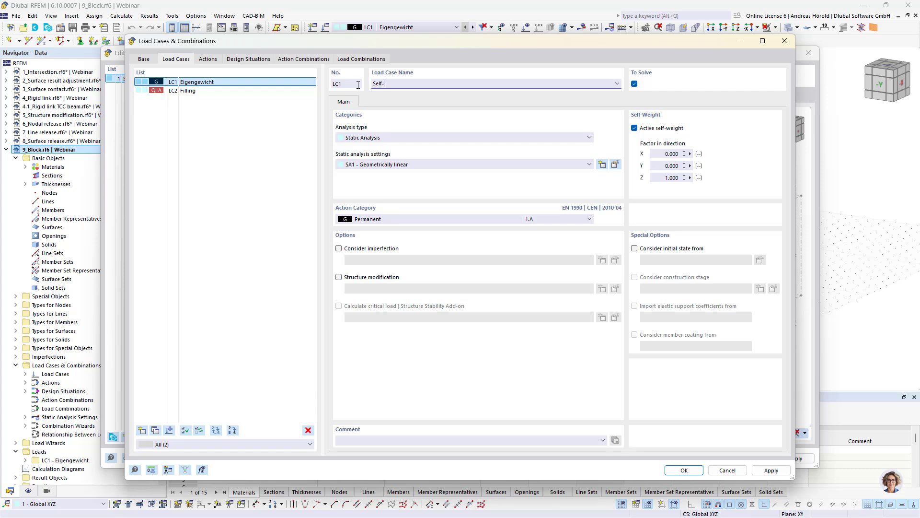
{"action": "type", "text": "weight"}
- Assign load case LC2 Filling to the hydrostatic pressure and insert the configured tank block into the model
{"action": "left_click", "coordinate": [265, 91]}
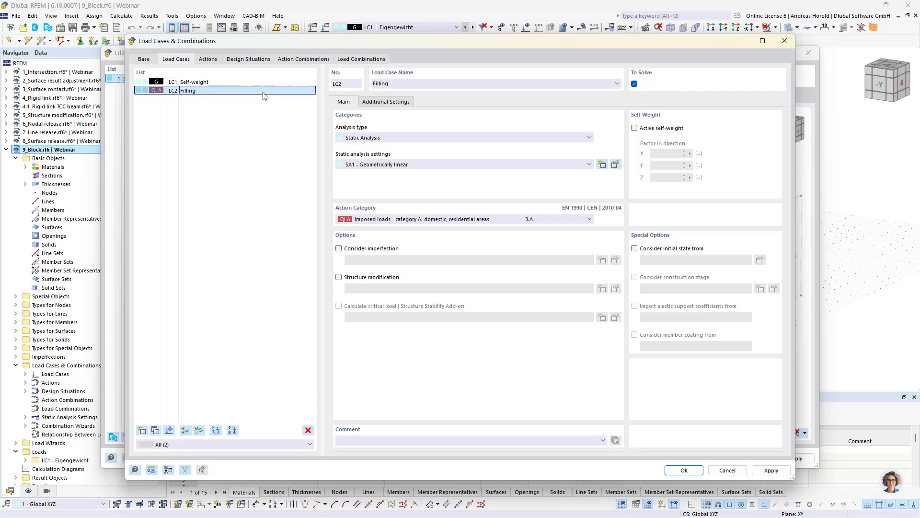
{"action": "left_click", "coordinate": [688, 472]}
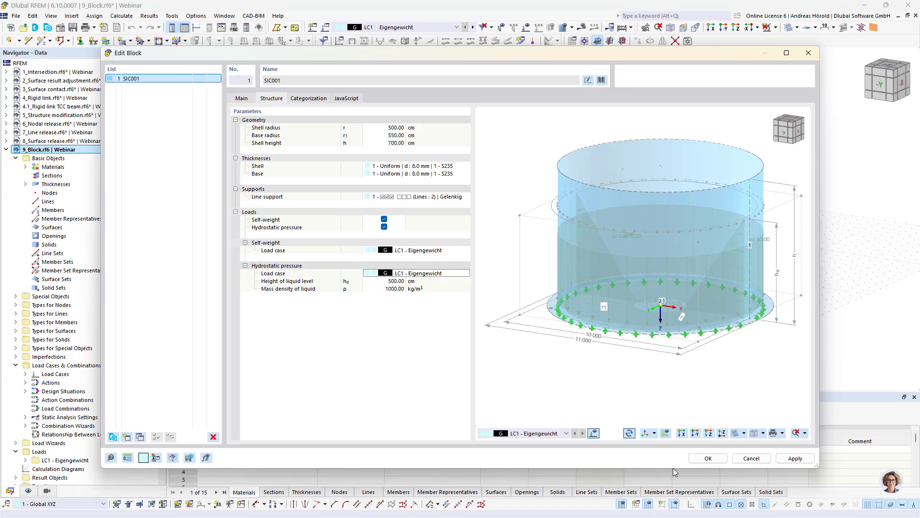
{"action": "left_click", "coordinate": [712, 459]}
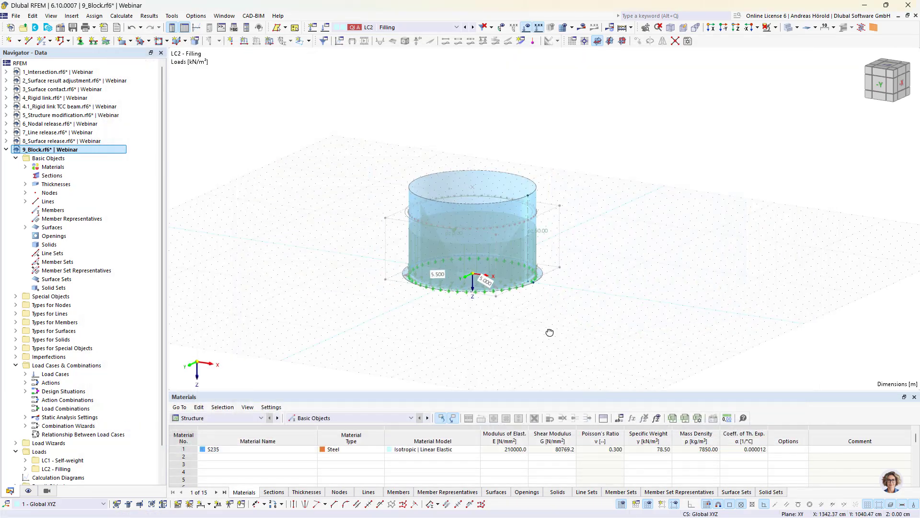
- Examine the free rectangular load in load case Filling and the geometry, thickness and load parameters of the inserted tank block
{"action": "middle_click_drag", "start_coordinate": [549, 332], "coordinate": [548, 272], "text": "ctrl"}
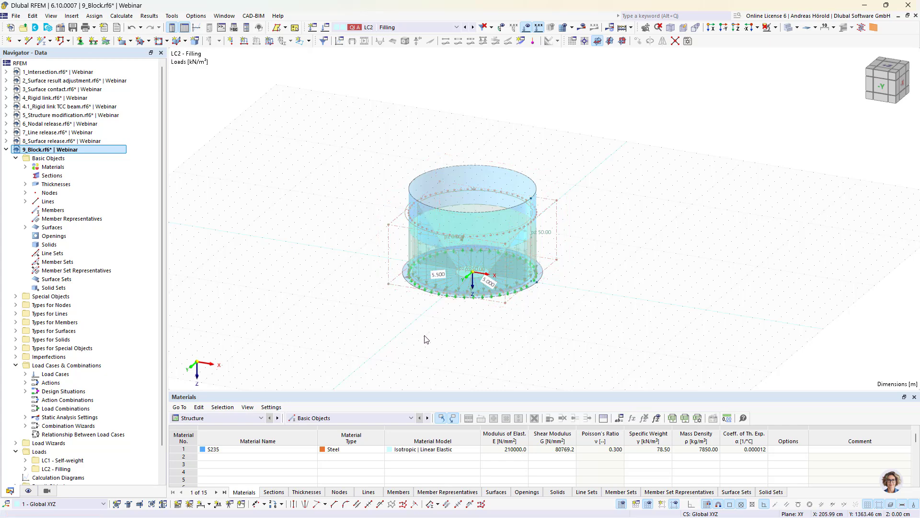
{"action": "double_click", "coordinate": [391, 227]}
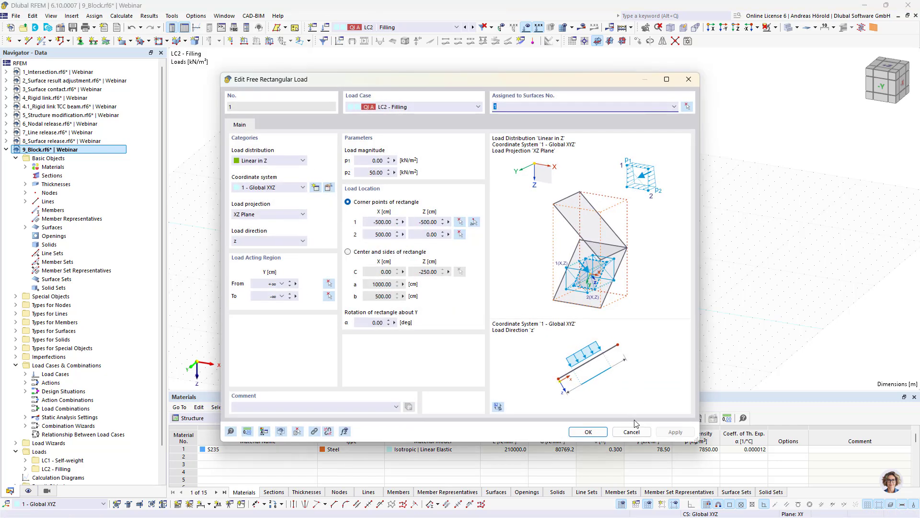
{"action": "left_click", "coordinate": [632, 431]}
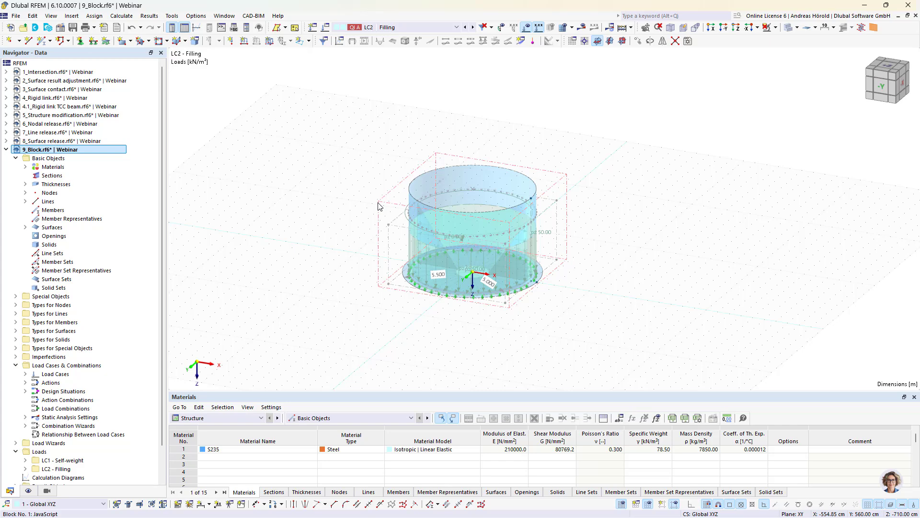
{"action": "double_click", "coordinate": [394, 232]}
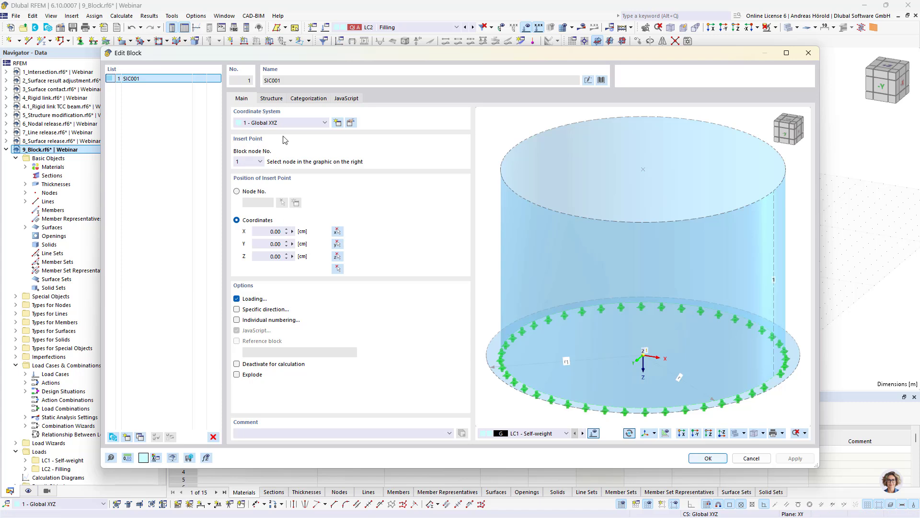
{"action": "left_click", "coordinate": [269, 101]}
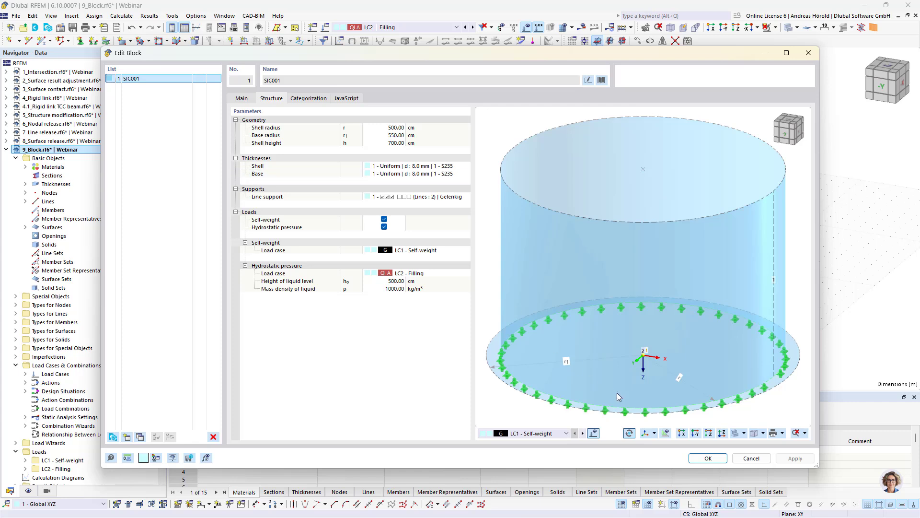
{"action": "left_click", "coordinate": [746, 457]}
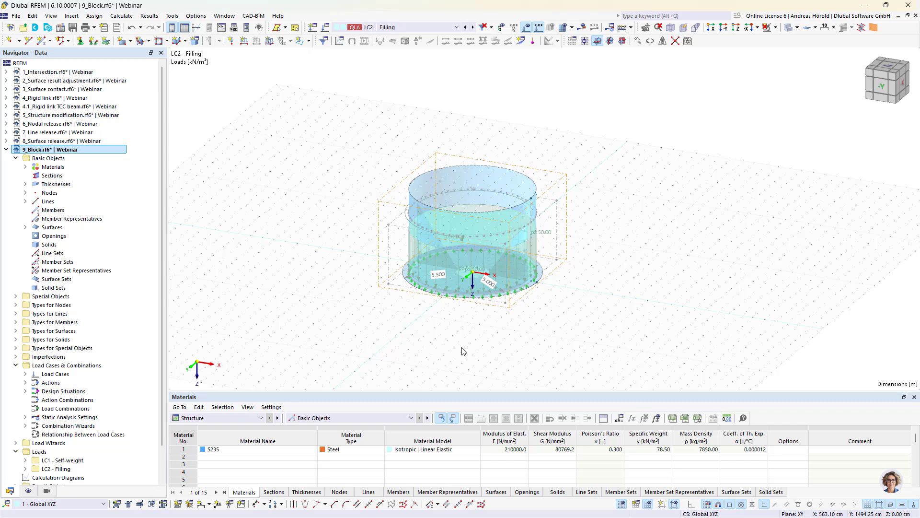
{"action": "scroll", "coordinate": [464, 352], "scroll_direction": "up", "scroll_amount": 4}
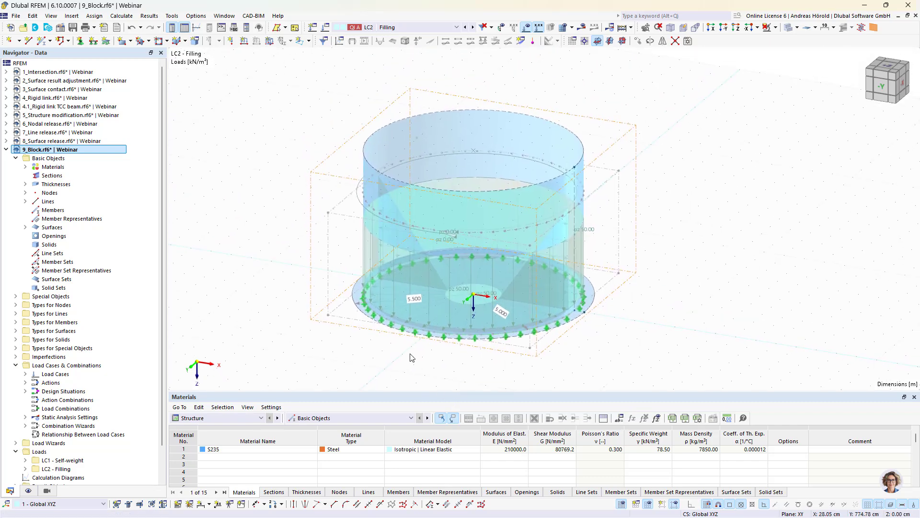